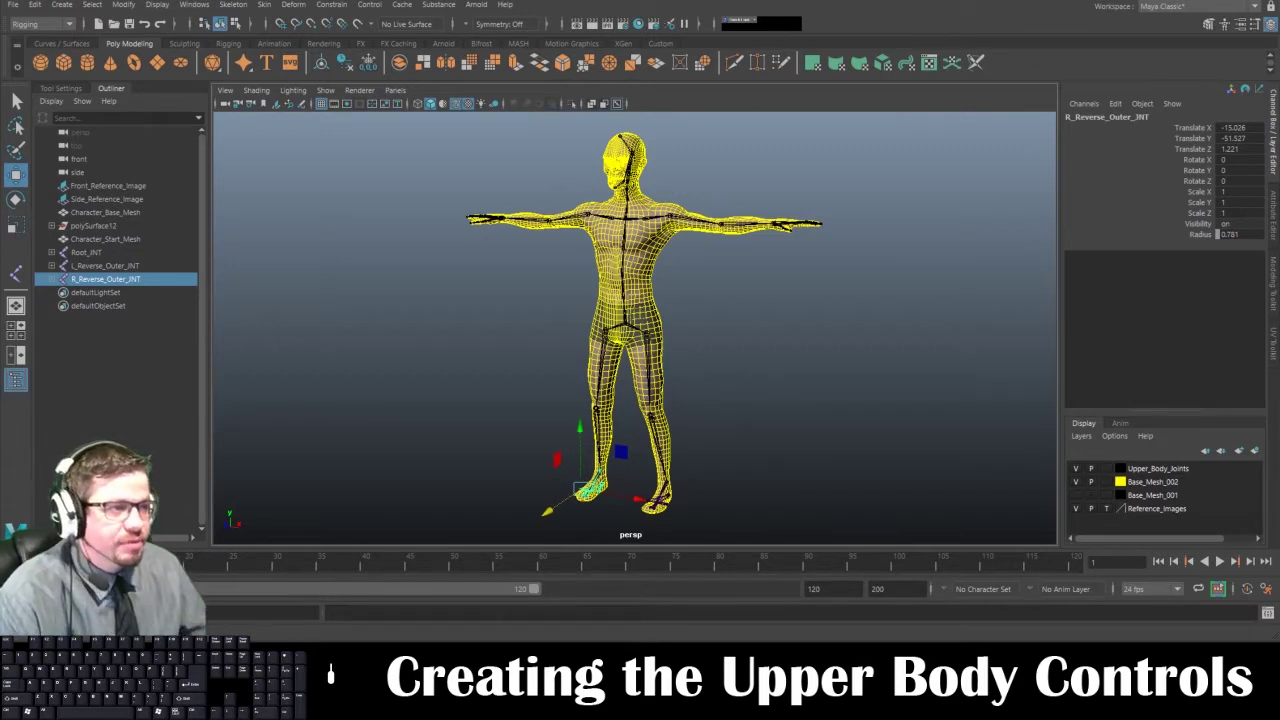
Step: Deselect the joint and create a NURBS circle
{"action": "left_click", "coordinate": [323, 343]}
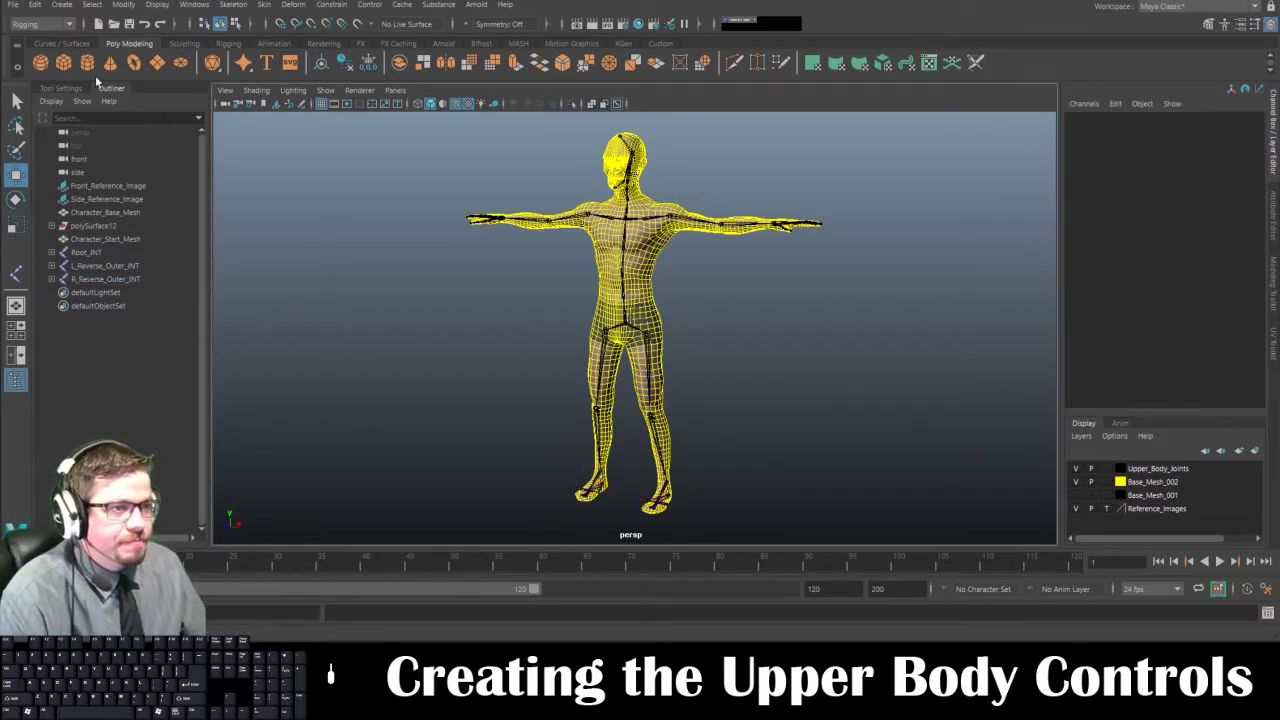
{"action": "left_click", "coordinate": [60, 6]}
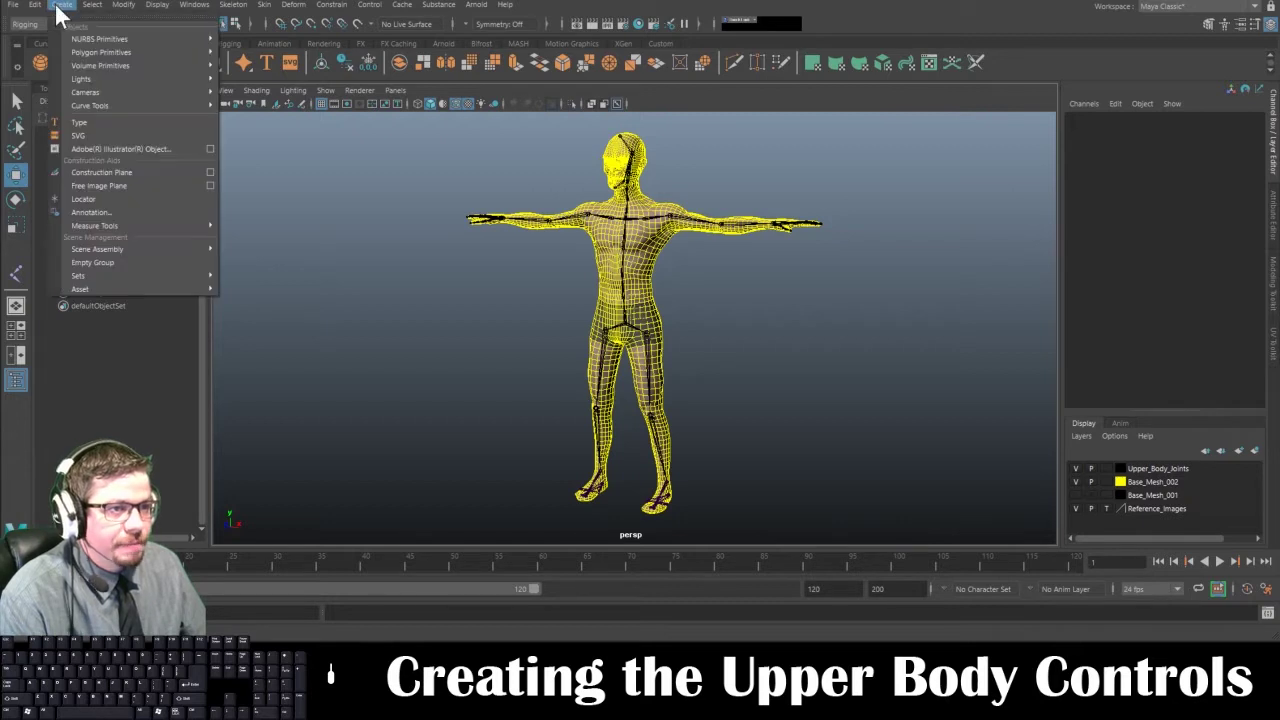
{"action": "mouse_move", "coordinate": [75, 35]}
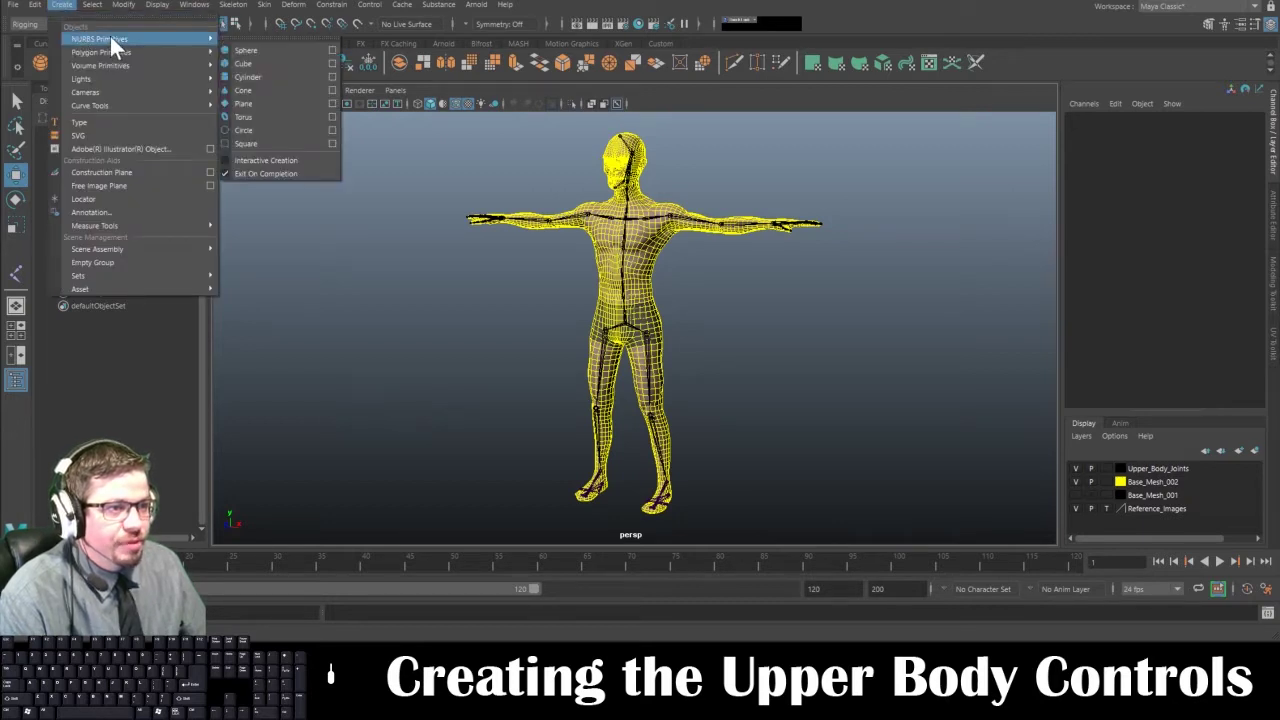
{"action": "left_click", "coordinate": [257, 130]}
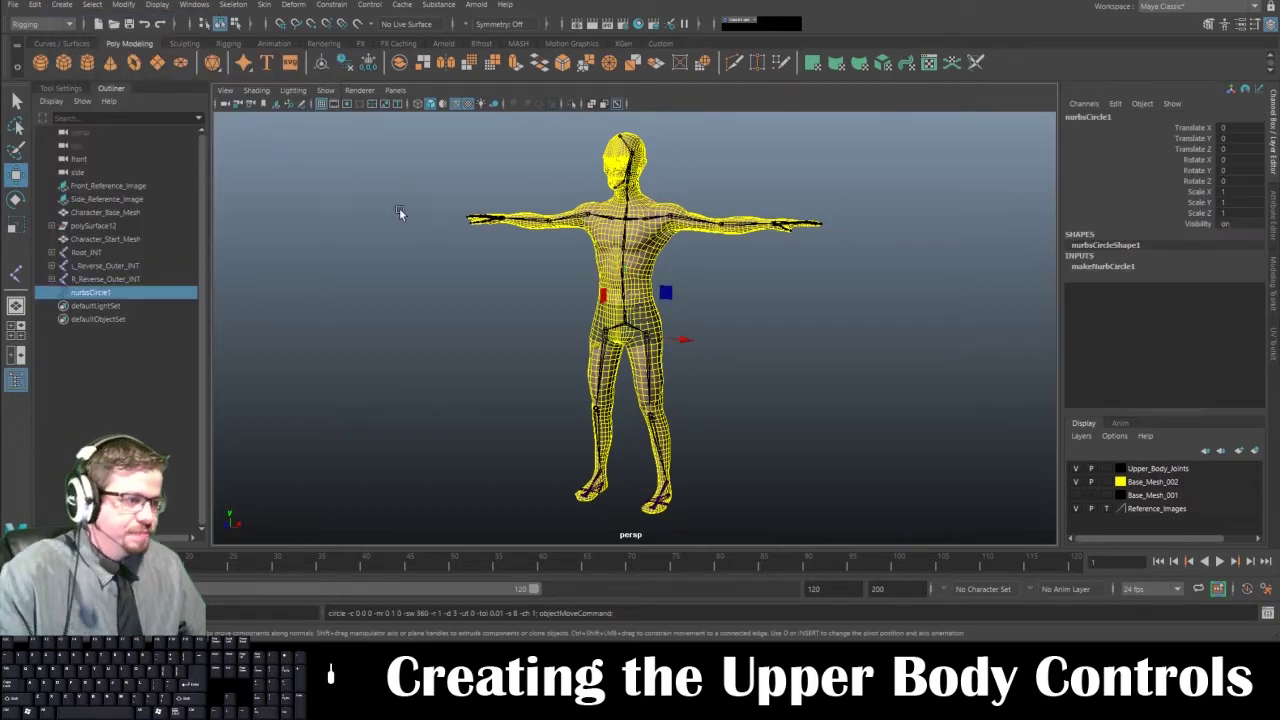
{"action": "left_click_drag", "start_coordinate": [486, 246], "coordinate": [600, 300], "text": "alt"}
{"action": "right_click_drag", "start_coordinate": [600, 300], "coordinate": [708, 446], "text": "alt"}
{"action": "left_click_drag", "start_coordinate": [708, 446], "coordinate": [583, 434], "text": "alt"}
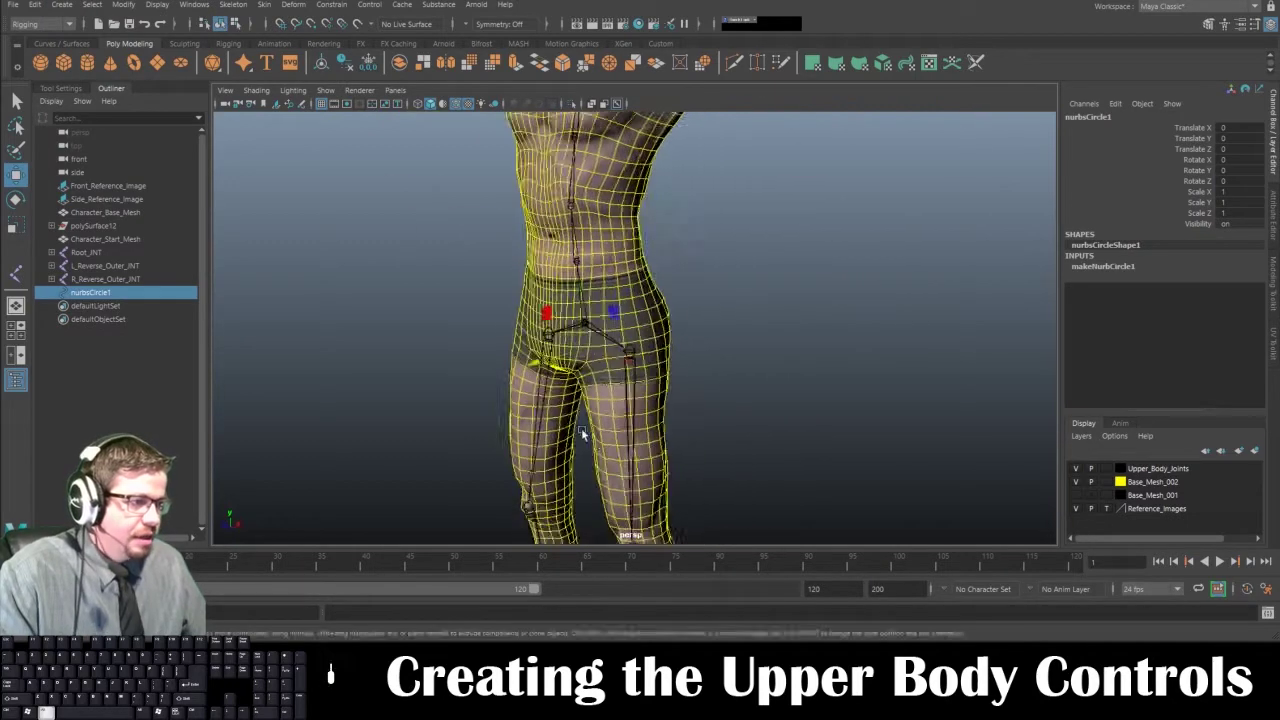
{"action": "scroll", "coordinate": [582, 420], "scroll_direction": "up", "scroll_amount": 4}
{"action": "key", "text": "r"}
{"action": "left_click_drag", "start_coordinate": [550, 364], "coordinate": [875, 442]}
{"action": "right_click_drag", "start_coordinate": [610, 345], "coordinate": [545, 335], "text": "alt"}
{"action": "mouse_move", "coordinate": [545, 335]}
{"action": "left_mouse_down", "text": "alt"}
{"action": "mouse_move", "coordinate": [636, 334]}
{"action": "mouse_move", "coordinate": [598, 331]}
{"action": "mouse_move", "coordinate": [617, 361]}
{"action": "left_mouse_up", "text": "alt"}
{"action": "key", "text": "4"}
{"action": "key", "text": "ctrl+z"}
Step: Scale the circle uniformly to about 15.65 so it surrounds the hips, with the mesh displayed shaded and textured
{"action": "right_click_drag", "start_coordinate": [617, 361], "coordinate": [577, 443], "text": "alt"}
{"action": "left_click_drag", "start_coordinate": [577, 443], "coordinate": [560, 425], "text": "alt"}
{"action": "middle_click_drag", "start_coordinate": [560, 425], "coordinate": [620, 309], "text": "alt"}
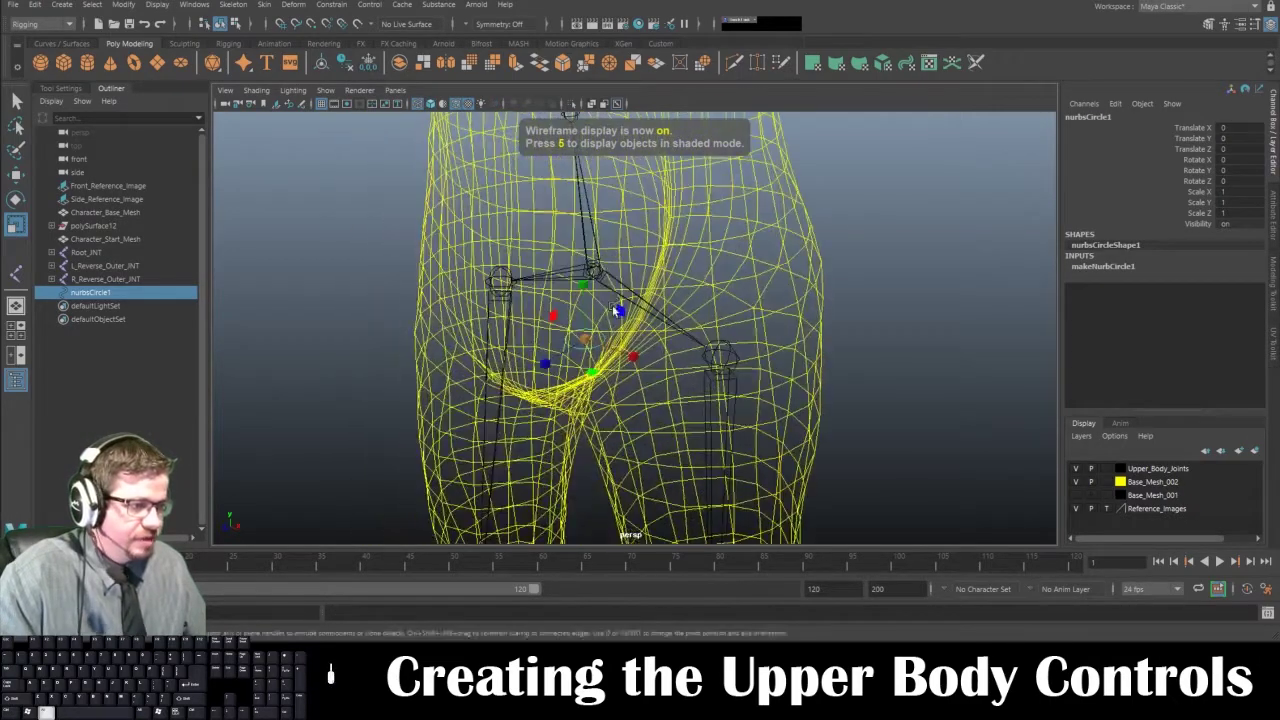
{"action": "right_click_drag", "start_coordinate": [620, 309], "coordinate": [433, 311], "text": "alt"}
{"action": "left_click_drag", "start_coordinate": [433, 311], "coordinate": [465, 290], "text": "alt"}
{"action": "middle_click_drag", "start_coordinate": [465, 290], "coordinate": [500, 295], "text": "alt"}
{"action": "right_click_drag", "start_coordinate": [500, 295], "coordinate": [385, 235], "text": "alt"}
{"action": "left_click_drag", "start_coordinate": [385, 235], "coordinate": [408, 255], "text": "alt"}
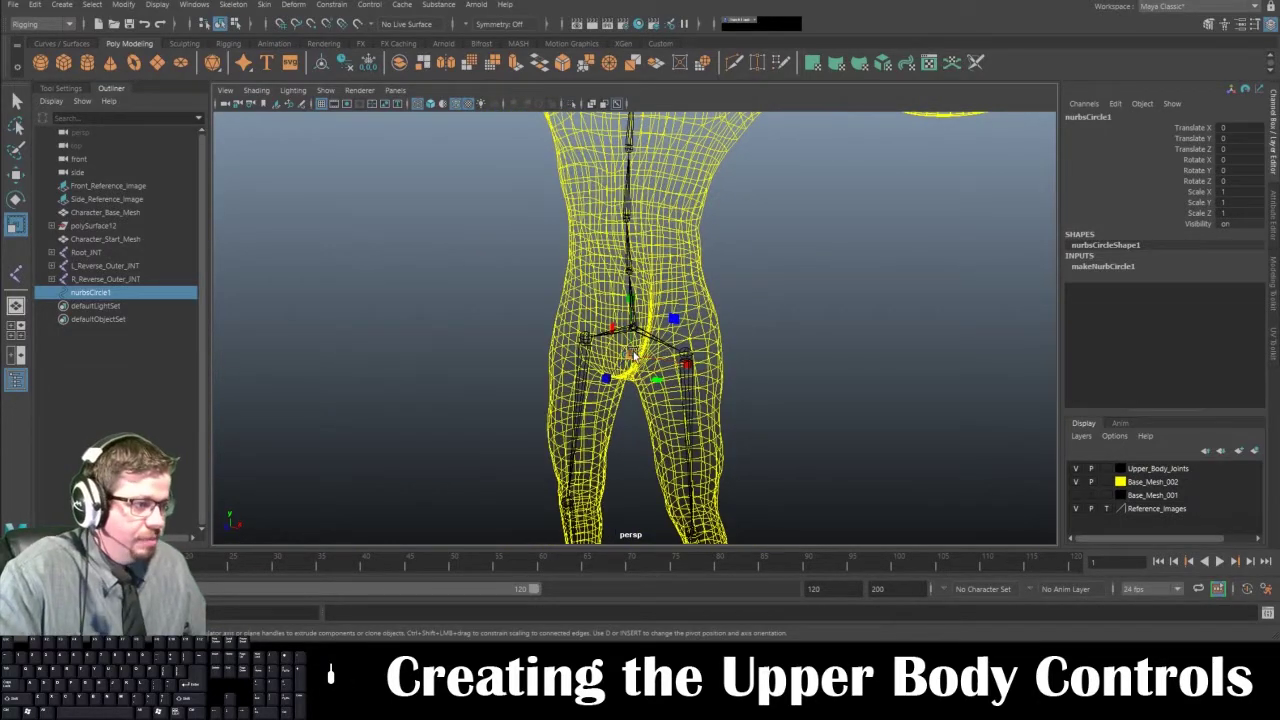
{"action": "left_click_drag", "start_coordinate": [633, 355], "coordinate": [808, 400]}
{"action": "key", "text": "5"}
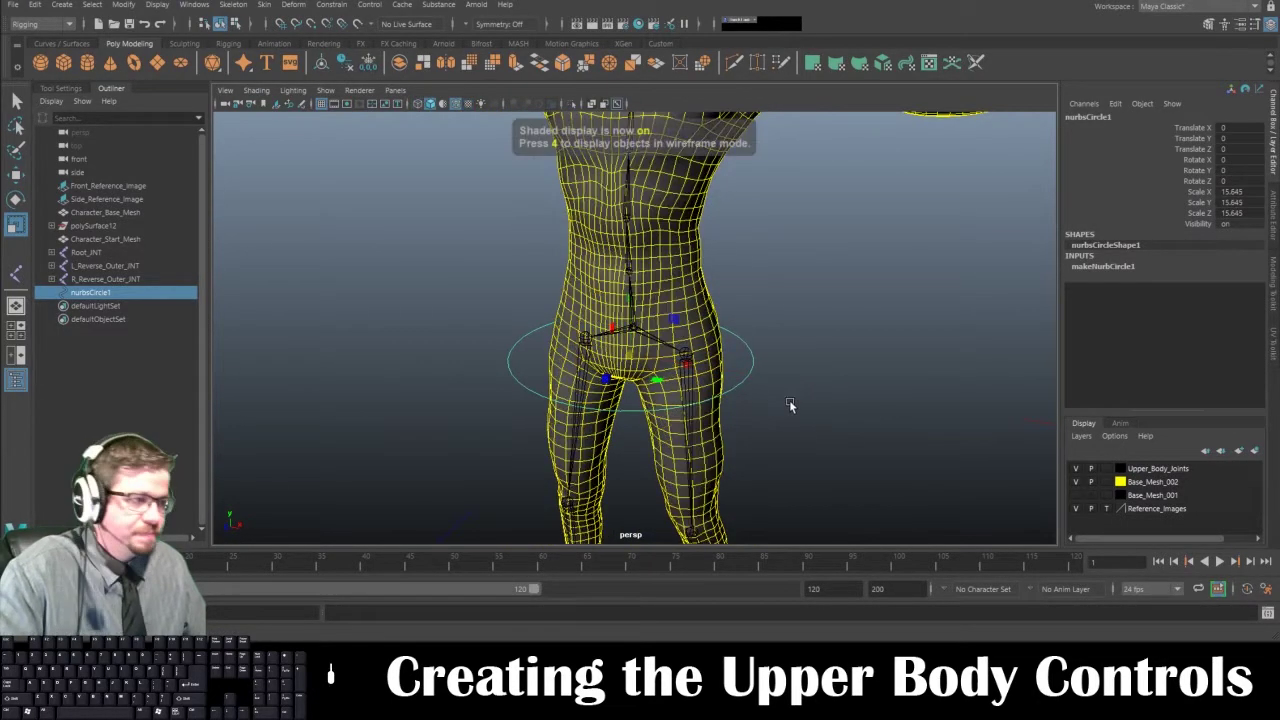
{"action": "key", "text": "6"}
Step: Snap the circle to the root joint in the pelvis, at about Y 3.36 and Z -0.9
{"action": "left_click_drag", "start_coordinate": [718, 327], "coordinate": [570, 320], "text": "alt"}
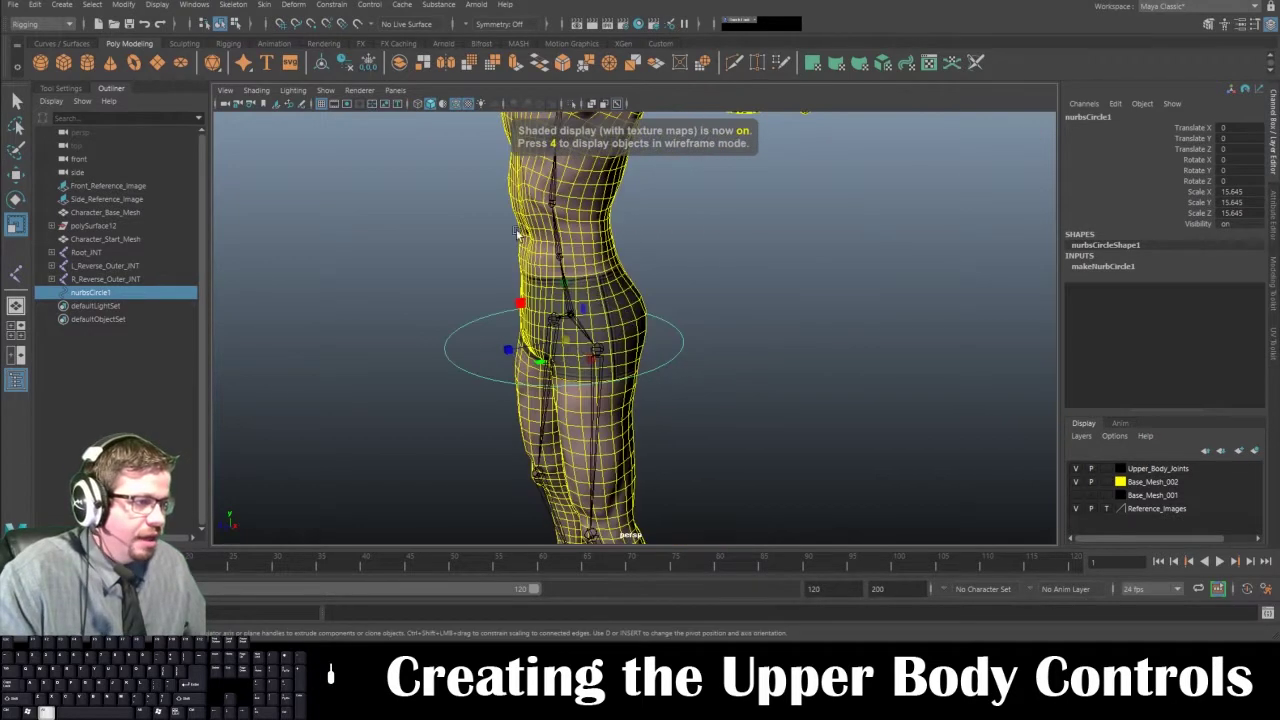
{"action": "right_click_drag", "start_coordinate": [570, 320], "coordinate": [470, 285], "text": "alt"}
{"action": "left_click_drag", "start_coordinate": [470, 285], "coordinate": [527, 246], "text": "alt"}
{"action": "right_click_drag", "start_coordinate": [527, 246], "coordinate": [574, 262], "text": "alt"}
{"action": "left_click_drag", "start_coordinate": [574, 262], "coordinate": [533, 321], "text": "alt"}
{"action": "key", "text": "w"}
{"action": "key", "text": "v"}
{"action": "left_click_drag", "start_coordinate": [567, 369], "coordinate": [446, 351]}
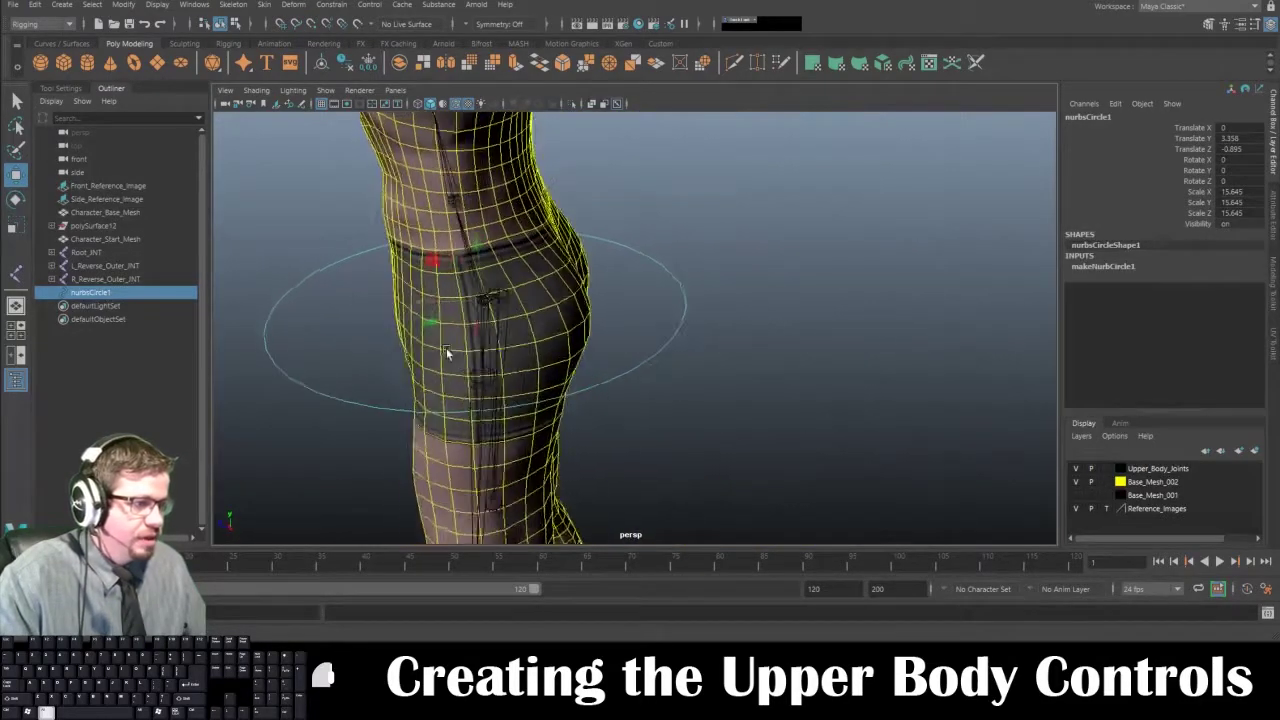
Step: Duplicate the hip circle, snap the copy to the first spine joint above the pelvis and scale it down slightly
{"action": "scroll", "coordinate": [457, 270], "scroll_direction": "down", "scroll_amount": 2}
{"action": "left_click_drag", "start_coordinate": [457, 270], "coordinate": [499, 252], "text": "alt"}
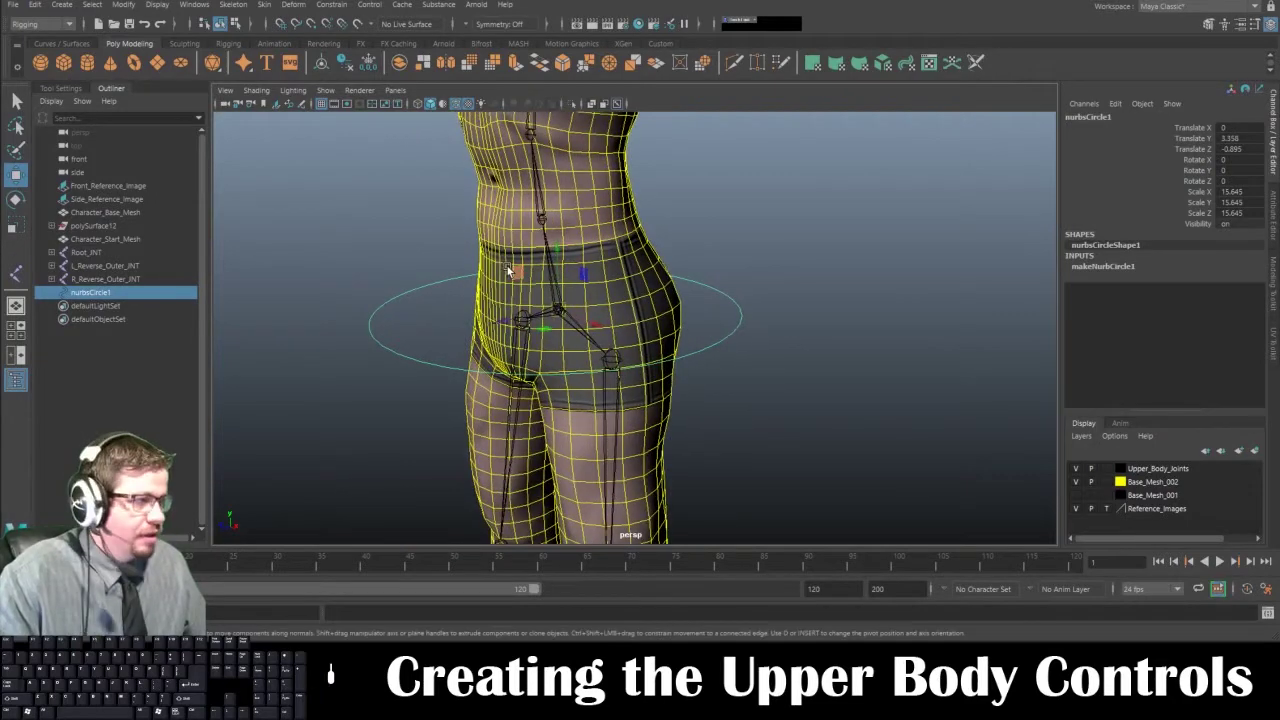
{"action": "key", "text": "ctrl+d"}
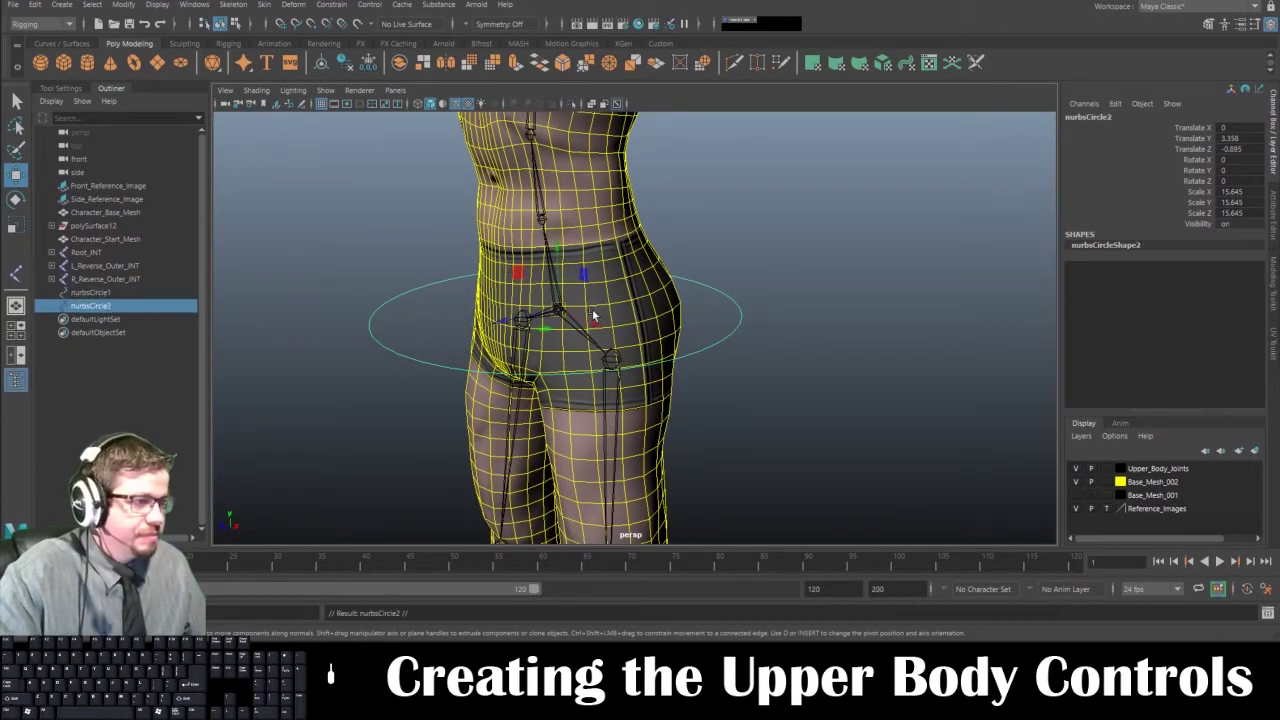
{"action": "key", "text": "v"}
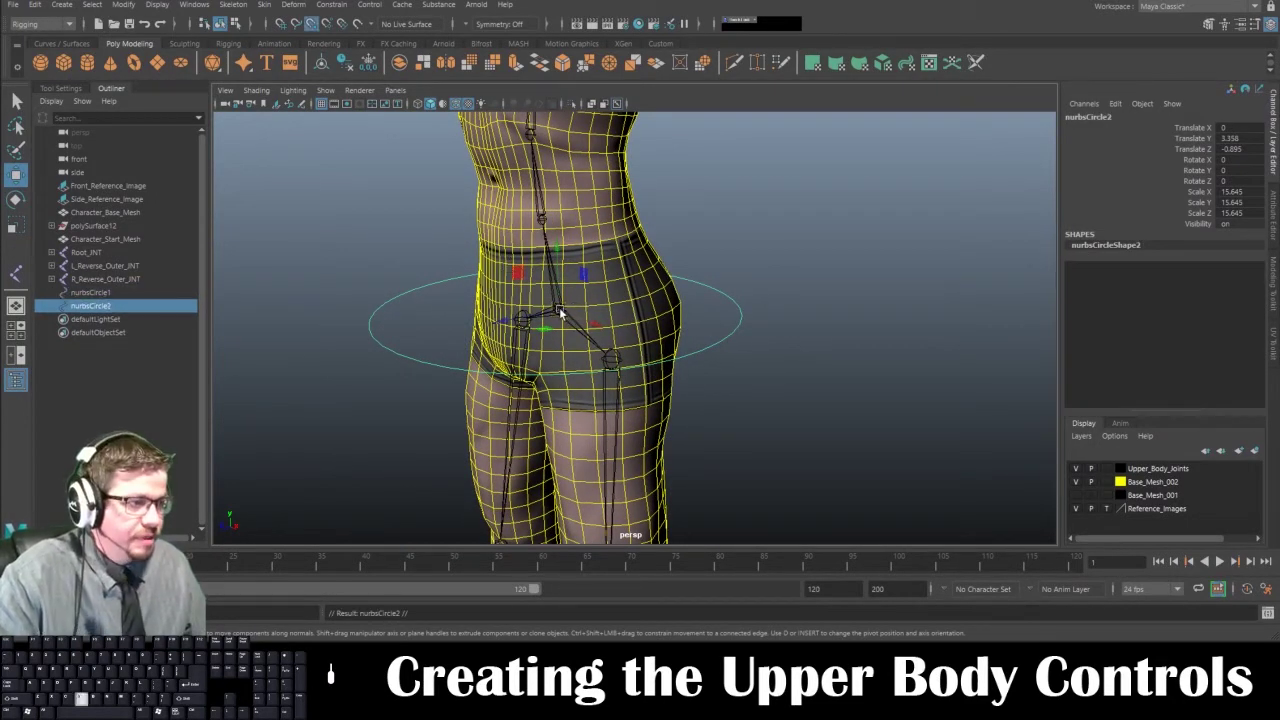
{"action": "left_click_drag", "start_coordinate": [559, 309], "coordinate": [534, 235]}
{"action": "key", "text": "r"}
Step: Duplicate the waist circle onto the next spine joint at about Y 18.15, Z 1.27, scaled uniformly to about 12
{"action": "middle_click_drag", "start_coordinate": [534, 235], "coordinate": [497, 322], "text": "alt"}
{"action": "left_click_drag", "start_coordinate": [497, 322], "coordinate": [554, 221], "text": "alt"}
{"action": "key", "text": "ctrl+d"}
{"action": "key", "text": "w"}
{"action": "left_click_drag", "start_coordinate": [557, 271], "coordinate": [643, 220], "text": "alt"}
{"action": "key", "text": "r"}
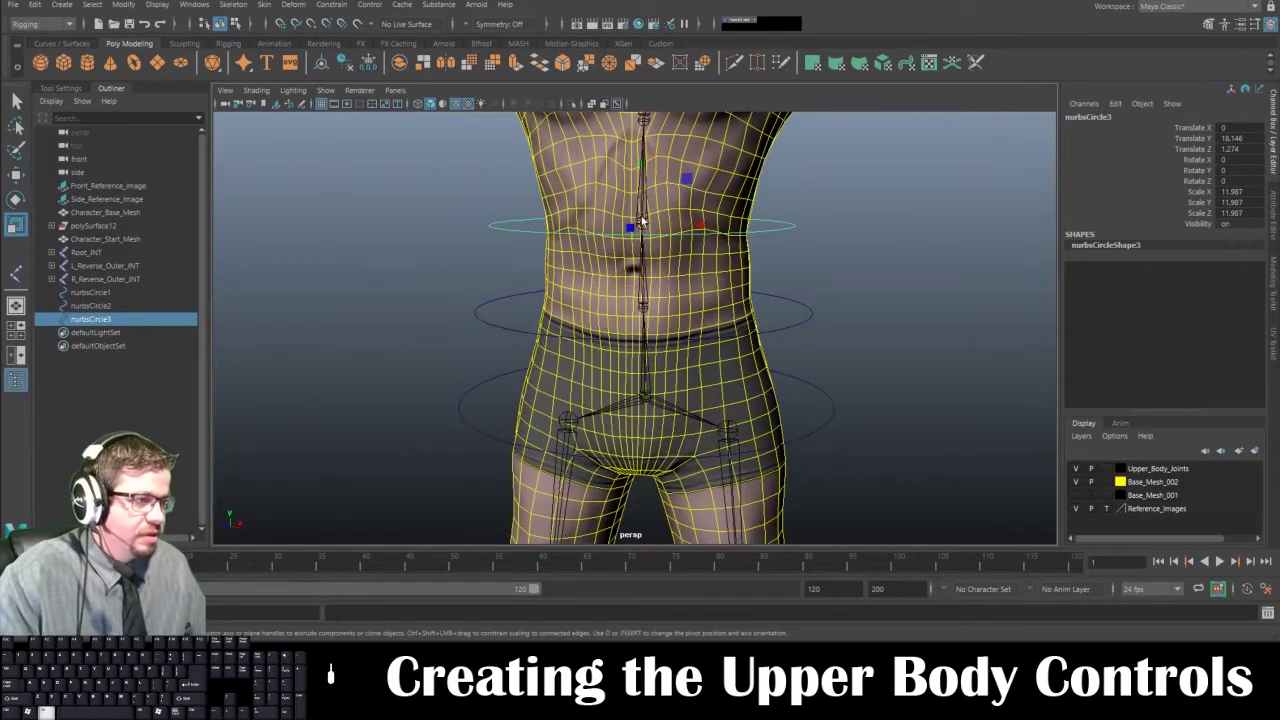
Step: Duplicate the abdomen circle, snap the copy to the next spine joint up and scale it to surround the ribcage
{"action": "middle_click_drag", "start_coordinate": [643, 220], "coordinate": [555, 378], "text": "alt"}
{"action": "left_click_drag", "start_coordinate": [555, 378], "coordinate": [552, 365], "text": "alt"}
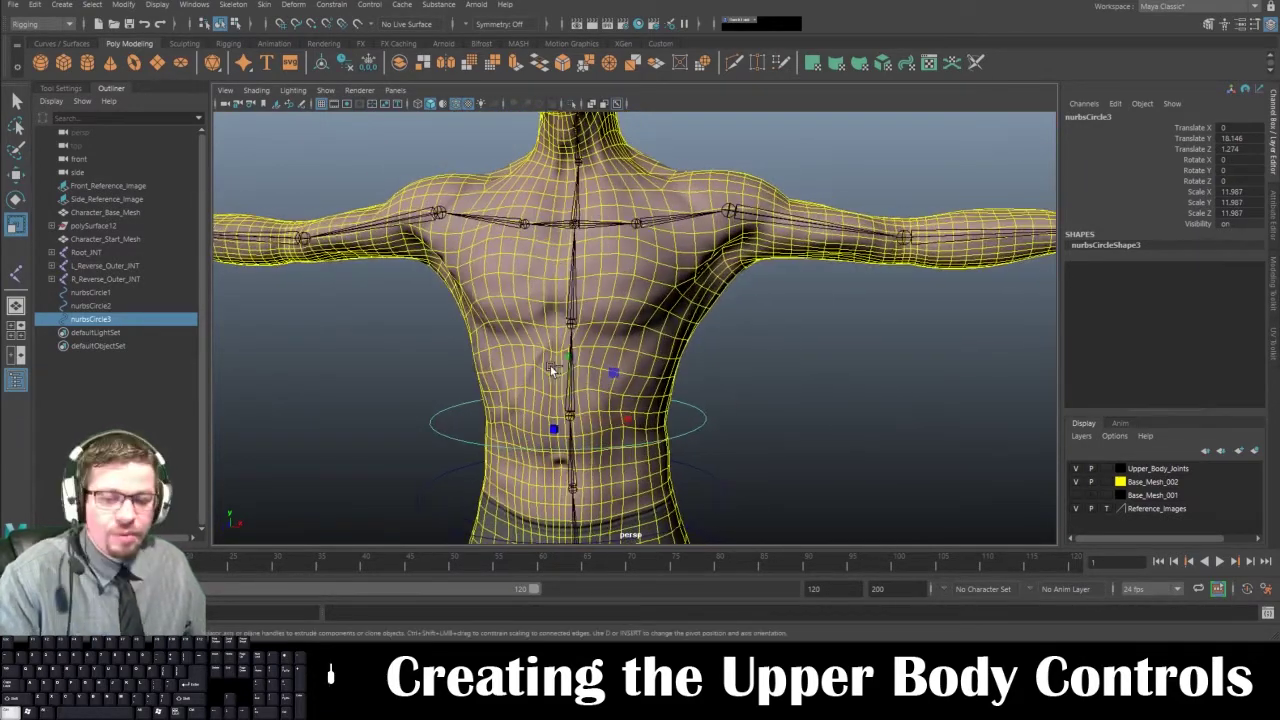
{"action": "key", "text": "ctrl+d"}
{"action": "key", "text": "w"}
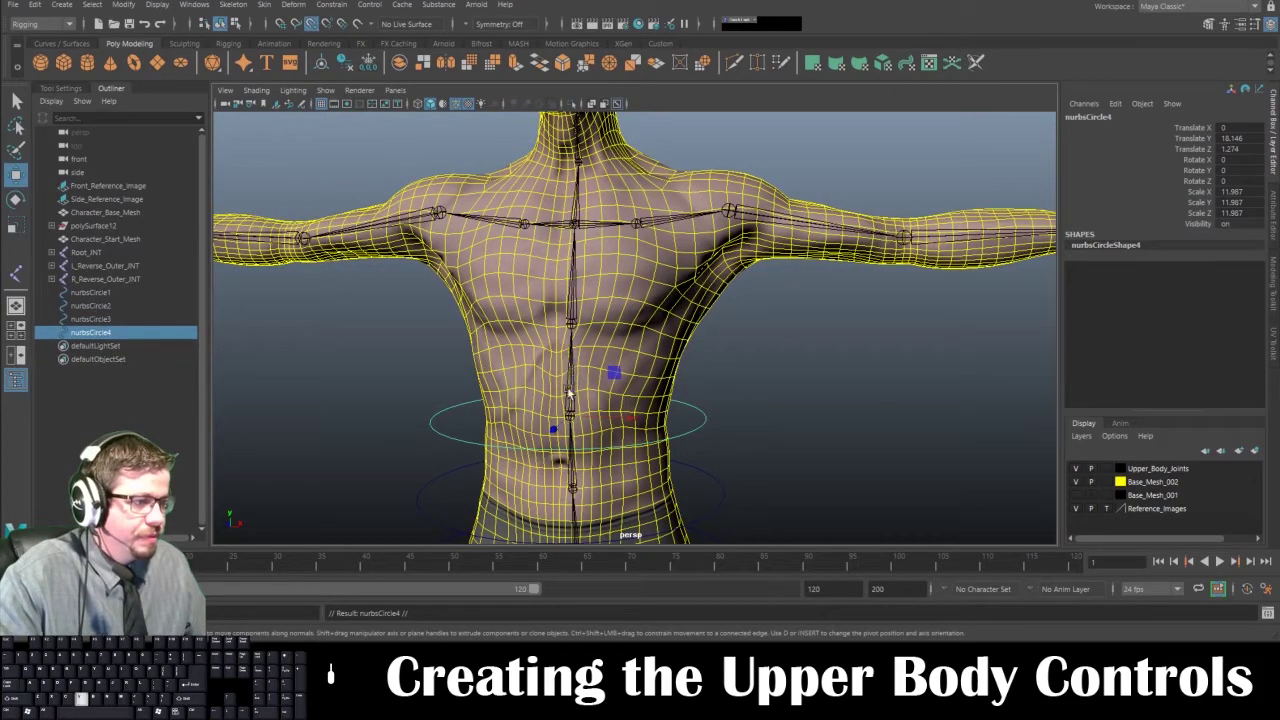
{"action": "left_click_drag", "start_coordinate": [567, 415], "coordinate": [556, 358]}
{"action": "key", "text": "r"}
{"action": "mouse_move", "coordinate": [589, 317]}
{"action": "left_mouse_down"}
{"action": "mouse_move", "coordinate": [611, 323]}
{"action": "mouse_move", "coordinate": [563, 373]}
{"action": "mouse_move", "coordinate": [411, 411]}
{"action": "mouse_move", "coordinate": [518, 379]}
{"action": "mouse_move", "coordinate": [466, 378]}
{"action": "mouse_move", "coordinate": [450, 363]}
{"action": "mouse_move", "coordinate": [544, 371]}
{"action": "mouse_move", "coordinate": [523, 289]}
{"action": "mouse_move", "coordinate": [567, 330]}
{"action": "left_mouse_up"}
Step: Duplicate the ribcage circle and snap the copy to the upper chest joint between the clavicles, at about Y 34.93, Z -1.01
{"action": "key", "text": "ctrl+d"}
{"action": "key", "text": "w"}
{"action": "key", "text": "v"}
{"action": "key", "text": "w"}
{"action": "left_click_drag", "start_coordinate": [640, 355], "coordinate": [258, 312]}
{"action": "right_click_drag", "start_coordinate": [650, 308], "coordinate": [775, 308], "text": "alt"}
{"action": "left_click_drag", "start_coordinate": [775, 308], "coordinate": [466, 309], "text": "alt"}
{"action": "right_click_drag", "start_coordinate": [650, 285], "coordinate": [567, 252], "text": "alt"}
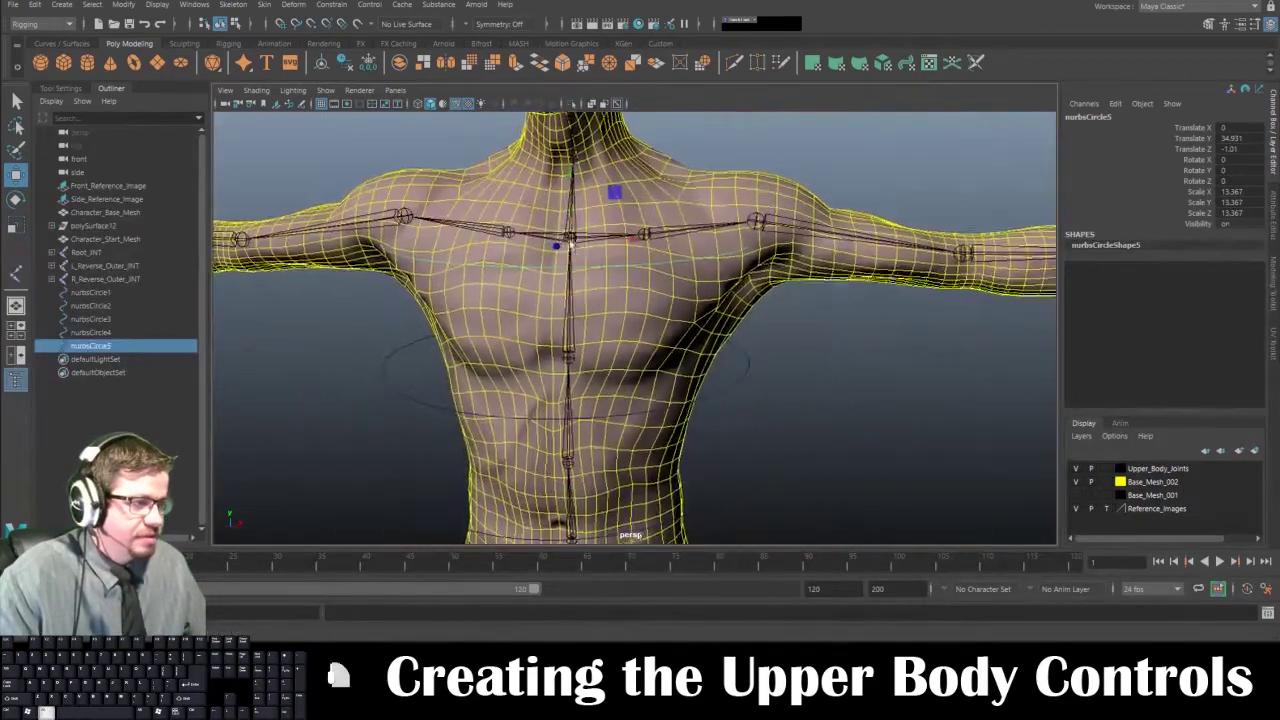
{"action": "mouse_move", "coordinate": [625, 256]}
{"action": "left_mouse_down", "text": "alt"}
{"action": "mouse_move", "coordinate": [554, 271]}
{"action": "mouse_move", "coordinate": [600, 260]}
{"action": "left_mouse_up", "text": "alt"}
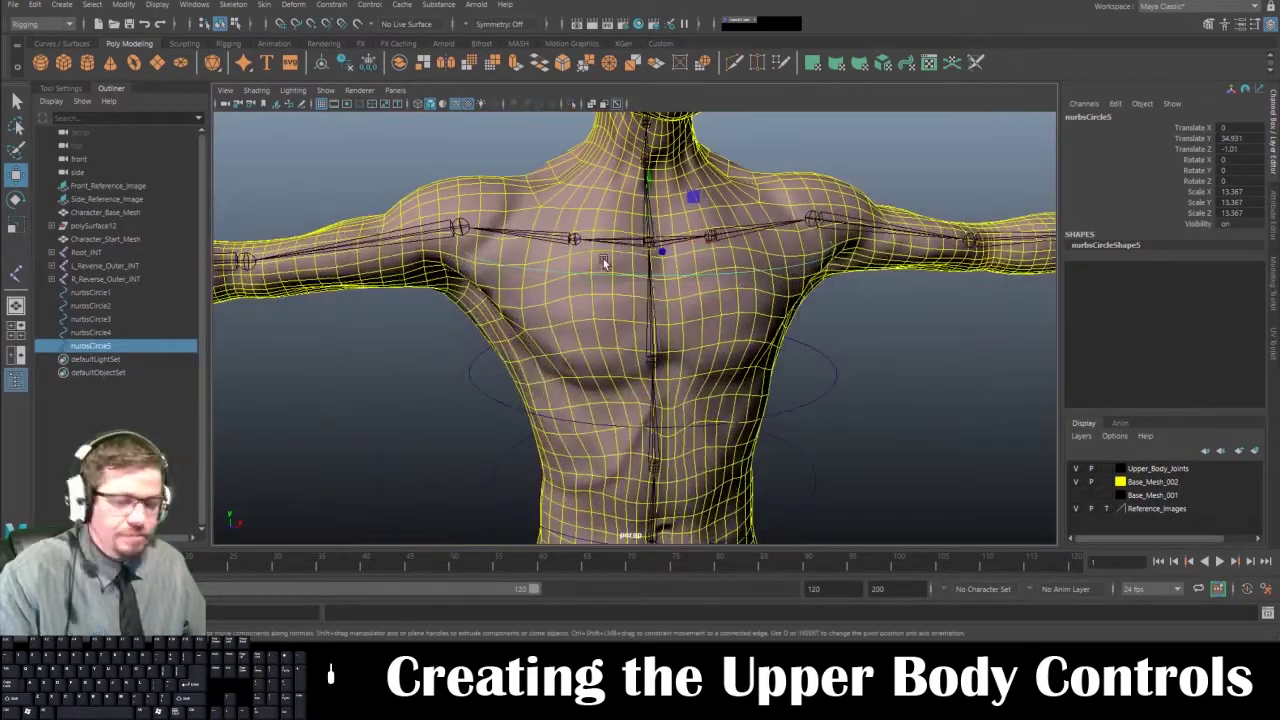
Step: Isolate the chest circle and switch it to control vertex editing
{"action": "key", "text": "ctrl+1"}
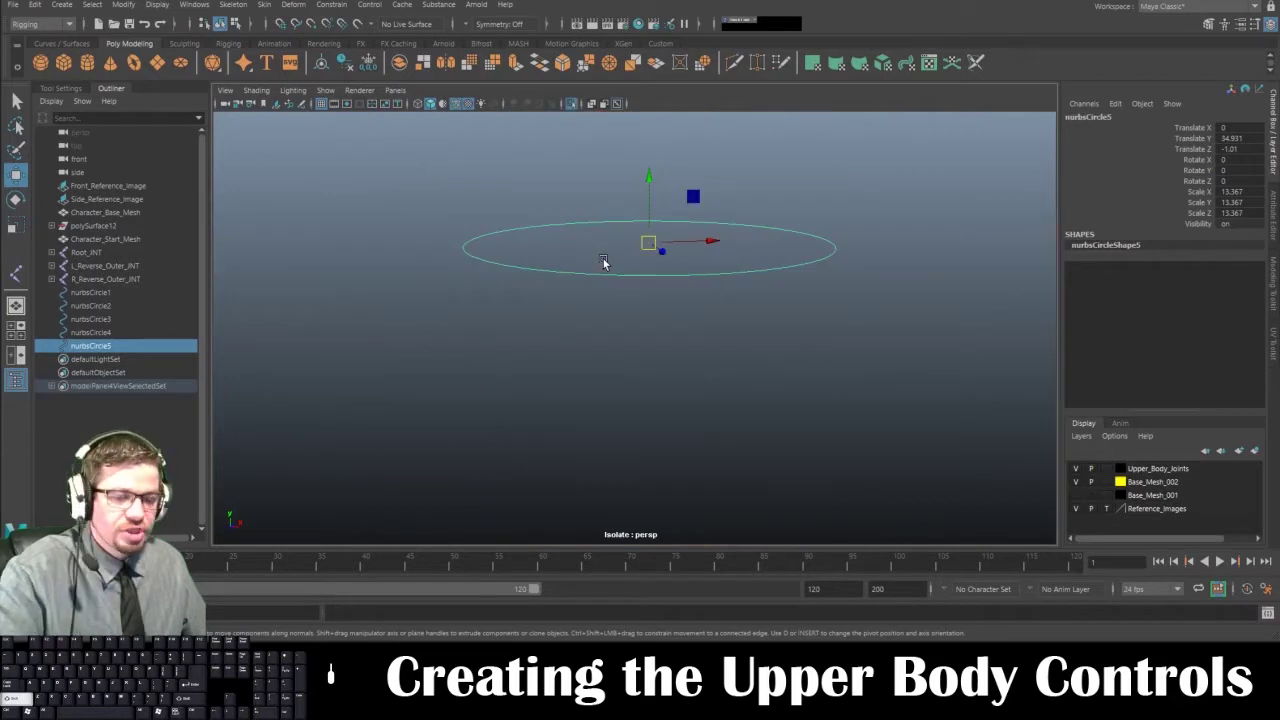
{"action": "left_click_drag", "start_coordinate": [603, 262], "coordinate": [636, 261], "text": "alt"}
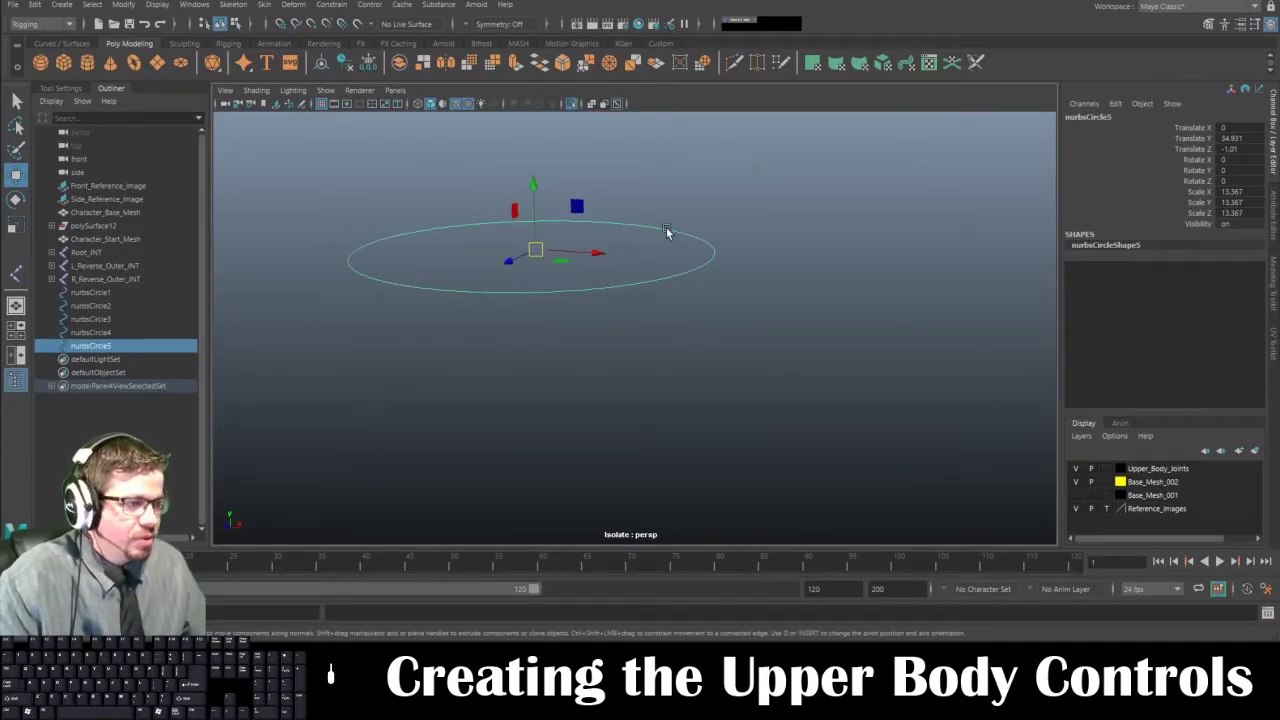
{"action": "right_click", "coordinate": [667, 232]}
{"action": "right_click_drag", "start_coordinate": [668, 230], "coordinate": [621, 228]}
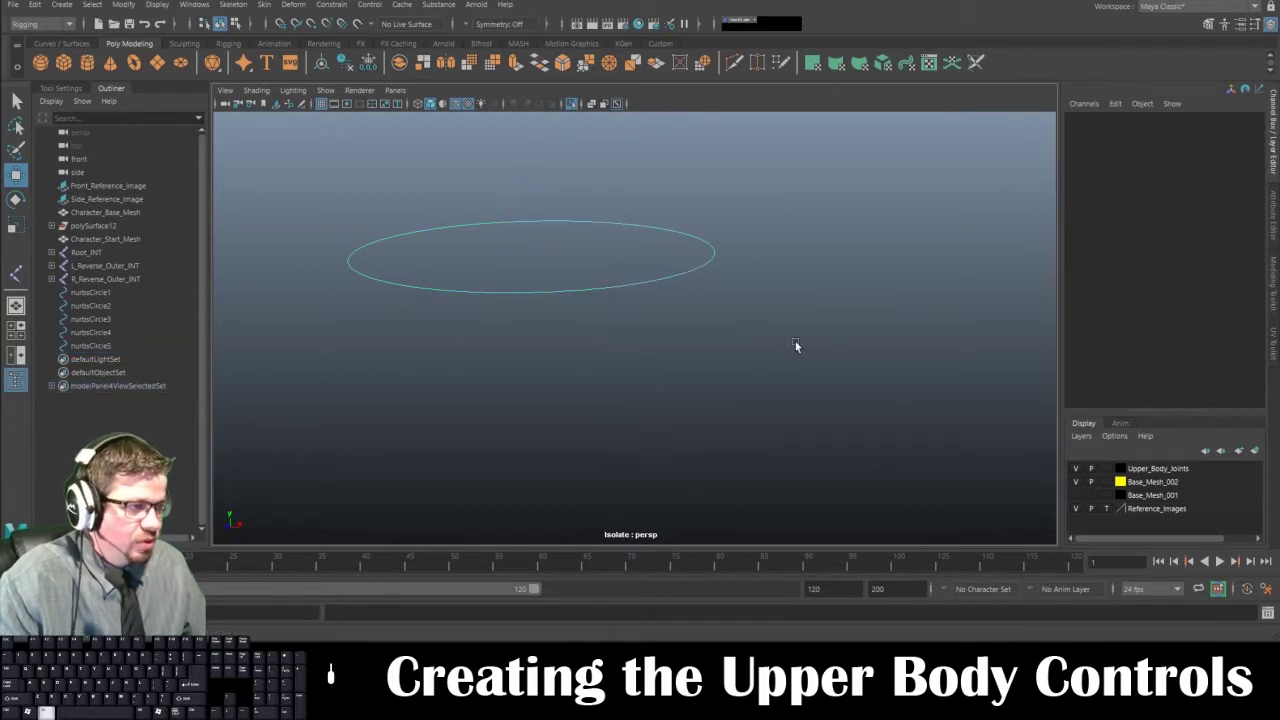
Step: Switch the viewport to a different renderer and return the chest circle to object mode
{"action": "scroll", "coordinate": [795, 343], "scroll_direction": "down", "scroll_amount": 2, "text": "alt"}
{"action": "left_click_drag", "start_coordinate": [722, 300], "coordinate": [697, 323], "text": "alt"}
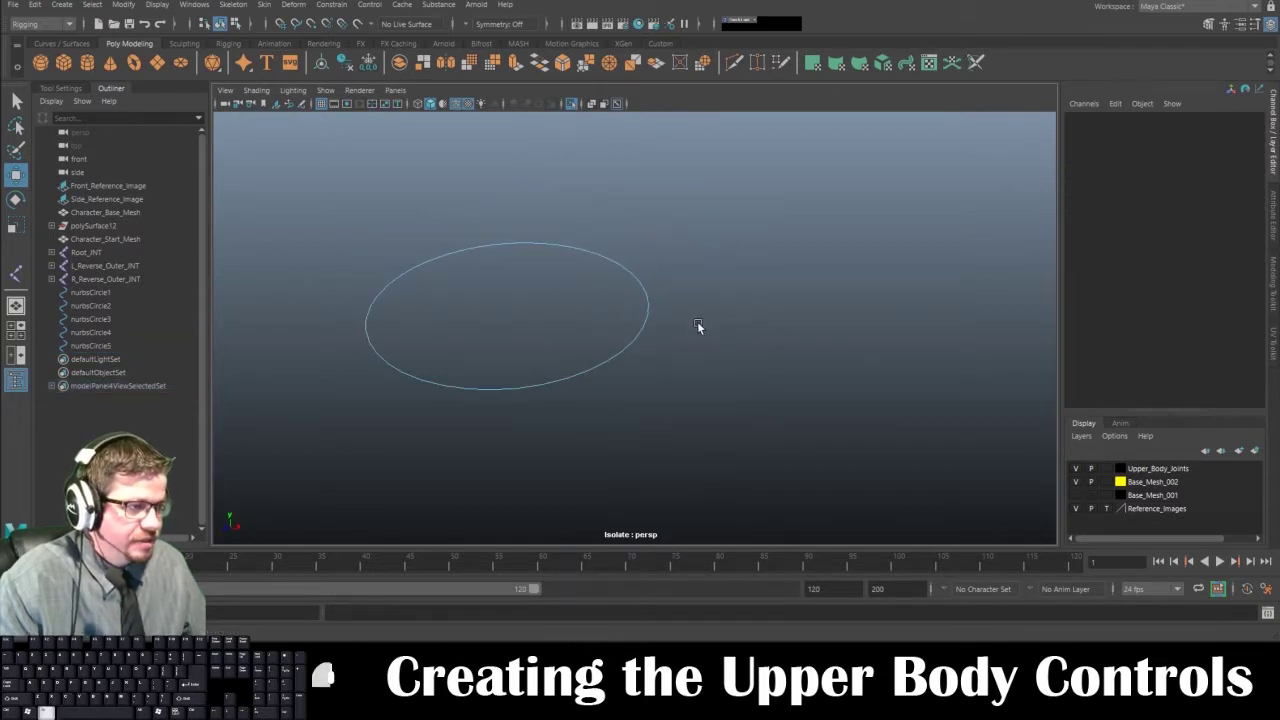
{"action": "left_click", "coordinate": [363, 97]}
{"action": "left_click", "coordinate": [373, 130]}
{"action": "left_click_drag", "start_coordinate": [582, 285], "coordinate": [644, 272], "text": "alt"}
{"action": "right_click_drag", "start_coordinate": [617, 280], "coordinate": [680, 262]}
{"action": "left_click", "coordinate": [752, 302]}
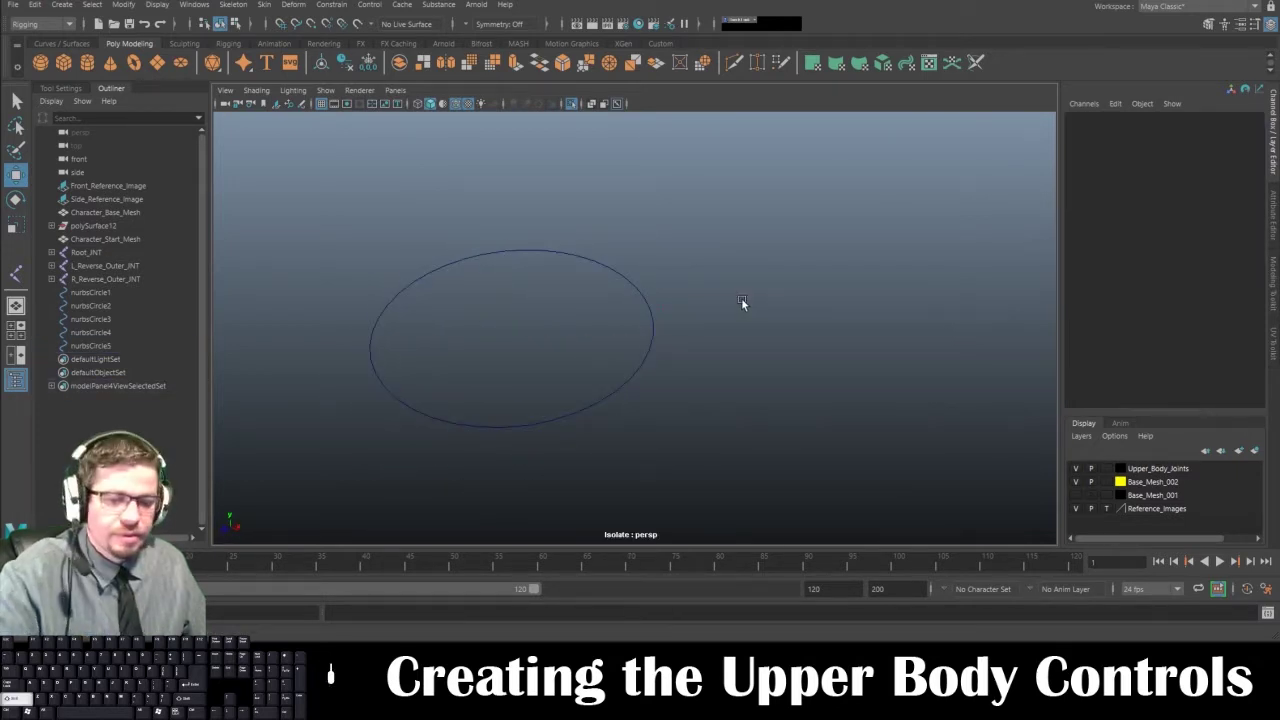
Step: Try selecting one of the isolated circle's control vertices, and return to object mode outside isolation
{"action": "left_click", "coordinate": [660, 311]}
{"action": "right_click_drag", "start_coordinate": [650, 310], "coordinate": [592, 291]}
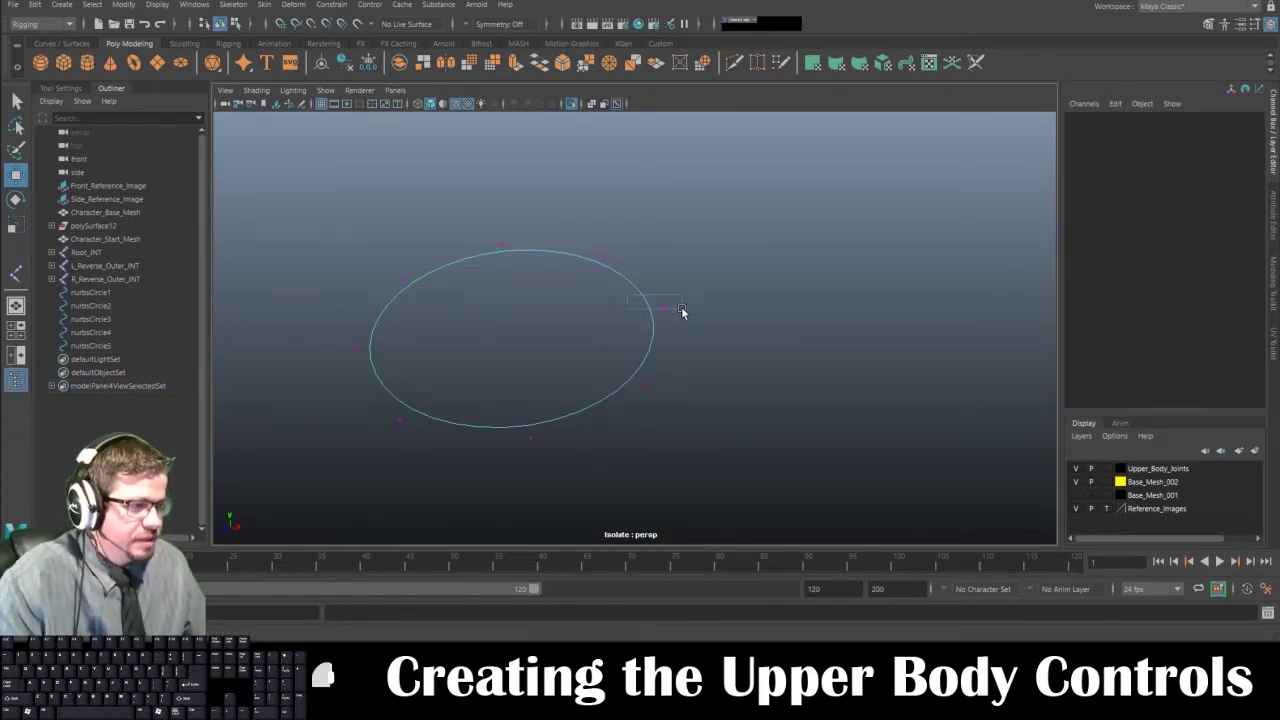
{"action": "left_click_drag", "start_coordinate": [681, 307], "coordinate": [690, 317]}
{"action": "left_click_drag", "start_coordinate": [692, 318], "coordinate": [711, 309], "text": "alt"}
{"action": "right_click_drag", "start_coordinate": [594, 281], "coordinate": [650, 260]}
{"action": "left_click", "coordinate": [792, 374]}
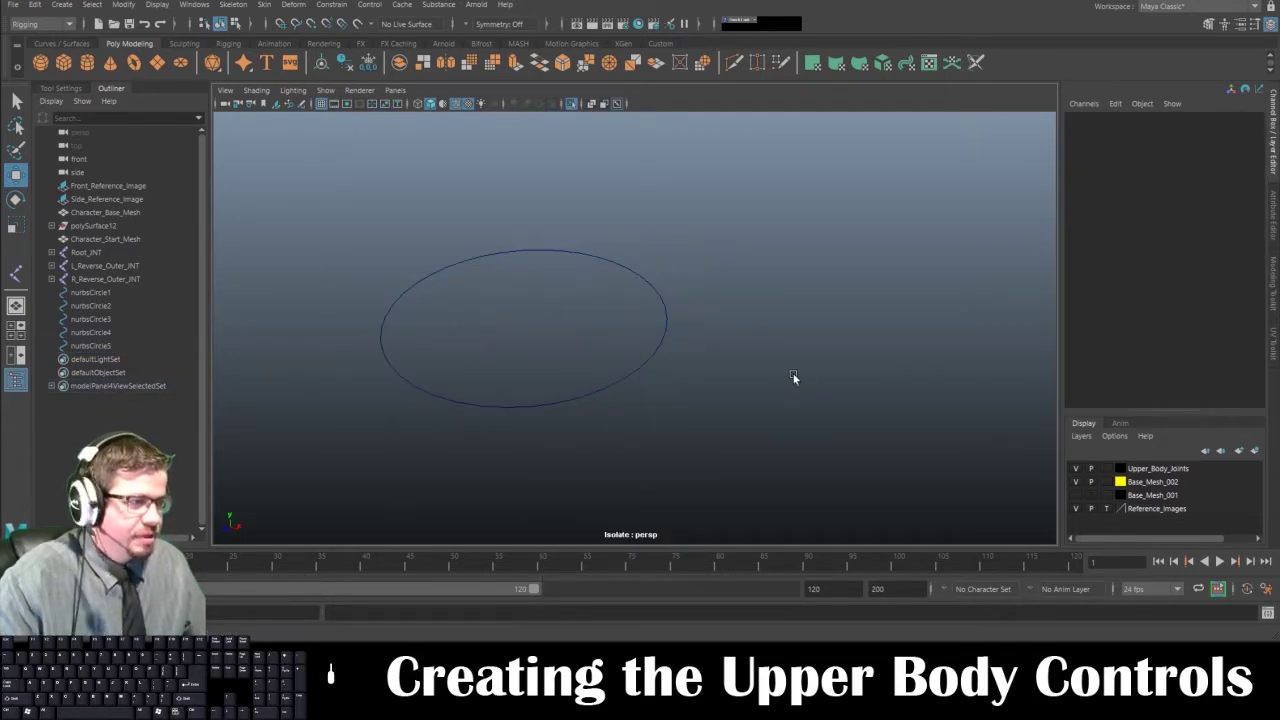
{"action": "key", "text": "shift+i"}
Step: Isolate the chest circle and move its two outermost side control vertices down so both sides droop
{"action": "left_click_drag", "start_coordinate": [496, 392], "coordinate": [520, 371], "text": "alt"}
{"action": "left_click", "coordinate": [522, 381]}
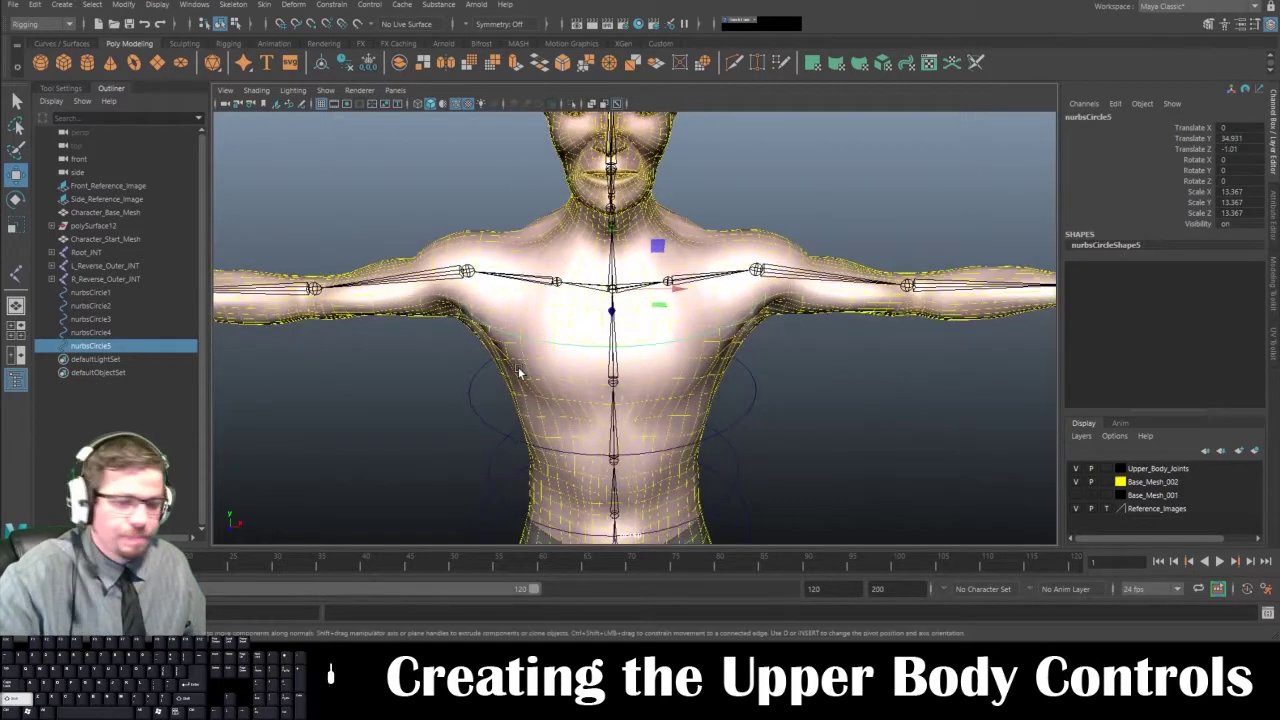
{"action": "key", "text": "shift+i"}
{"action": "right_click_drag", "start_coordinate": [763, 294], "coordinate": [714, 293]}
{"action": "left_click_drag", "start_coordinate": [748, 270], "coordinate": [804, 299]}
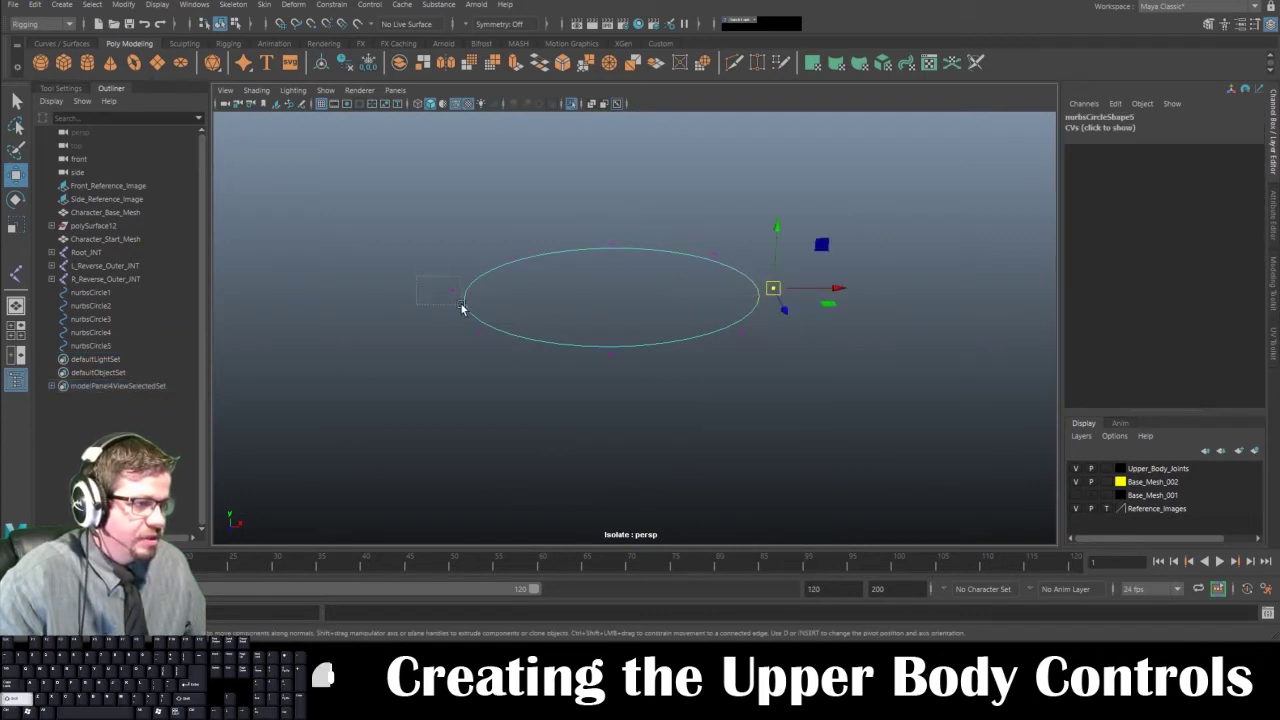
{"action": "left_click_drag", "start_coordinate": [461, 308], "coordinate": [462, 309], "text": "shift"}
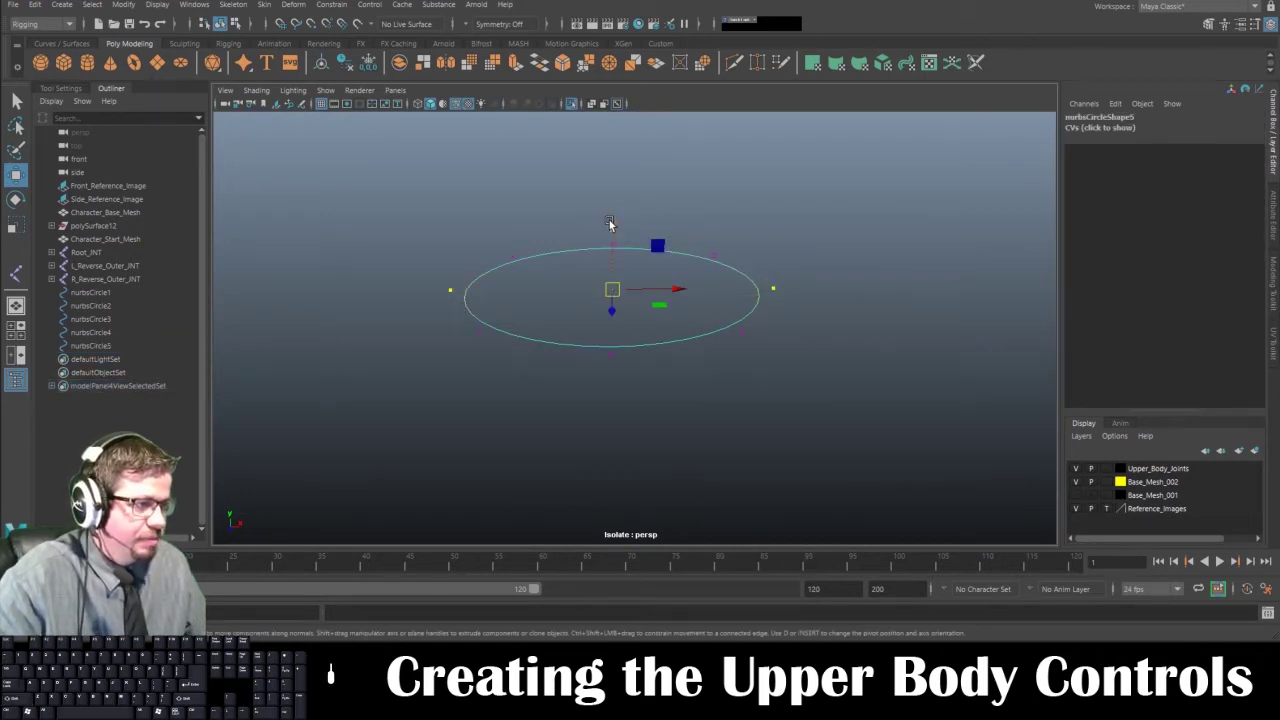
{"action": "left_click_drag", "start_coordinate": [610, 224], "coordinate": [629, 325]}
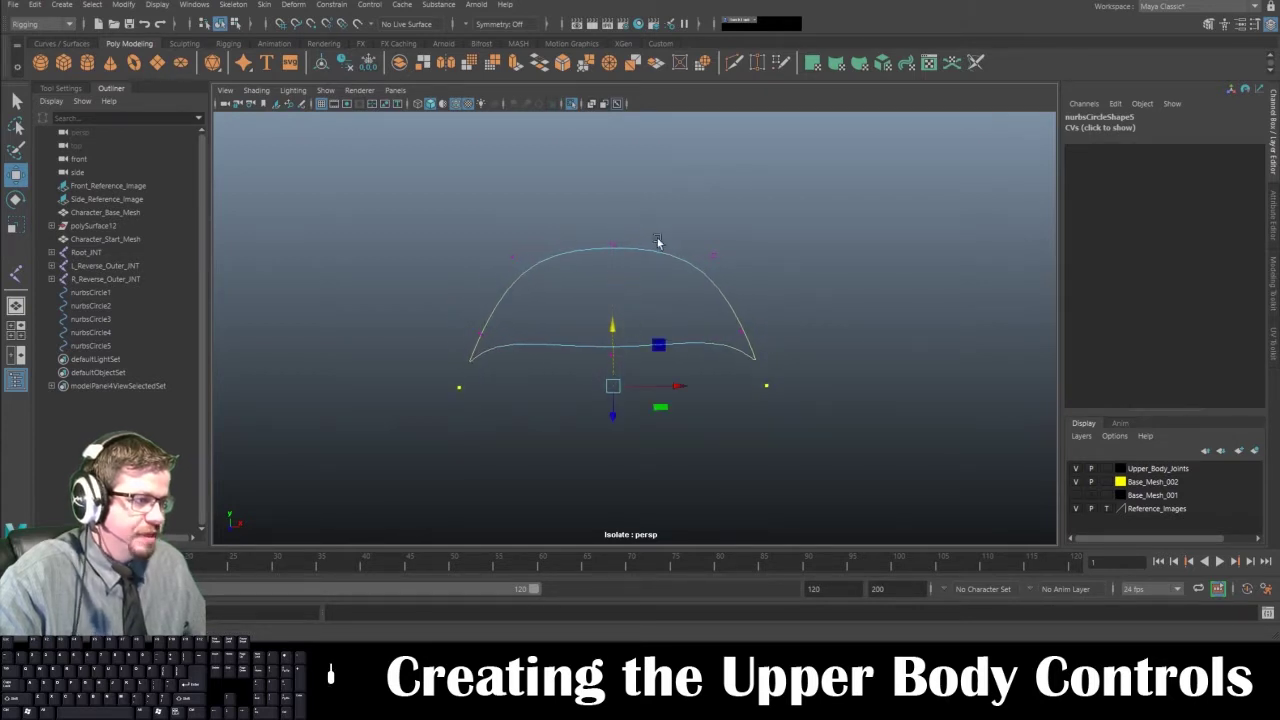
Step: Return the chest circle to object mode and exit isolation to check its shape against the body
{"action": "right_click_drag", "start_coordinate": [651, 256], "coordinate": [755, 231]}
{"action": "left_click", "coordinate": [752, 230]}
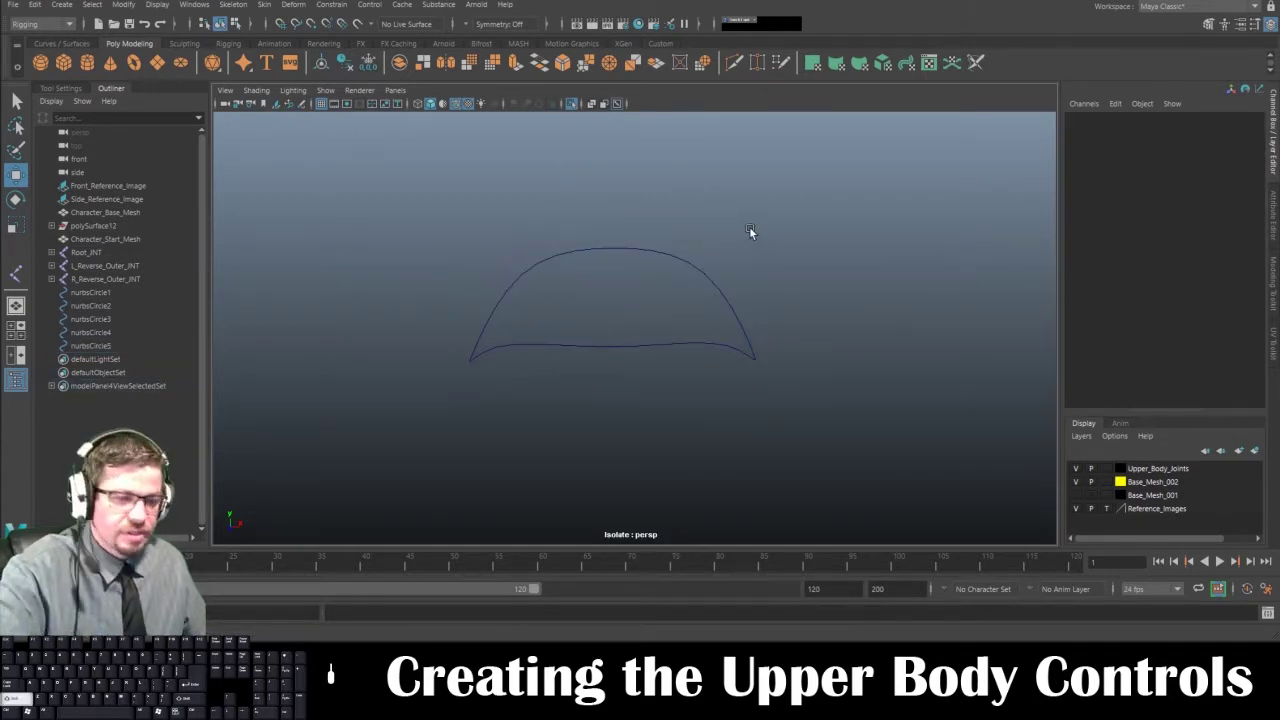
{"action": "key", "text": "shift+i"}
{"action": "left_click_drag", "start_coordinate": [751, 232], "coordinate": [715, 250], "text": "alt"}
Step: Isolate the chest circle, spread its two lowered side control vertices farther apart along X and adjust their height
{"action": "left_click", "coordinate": [714, 266]}
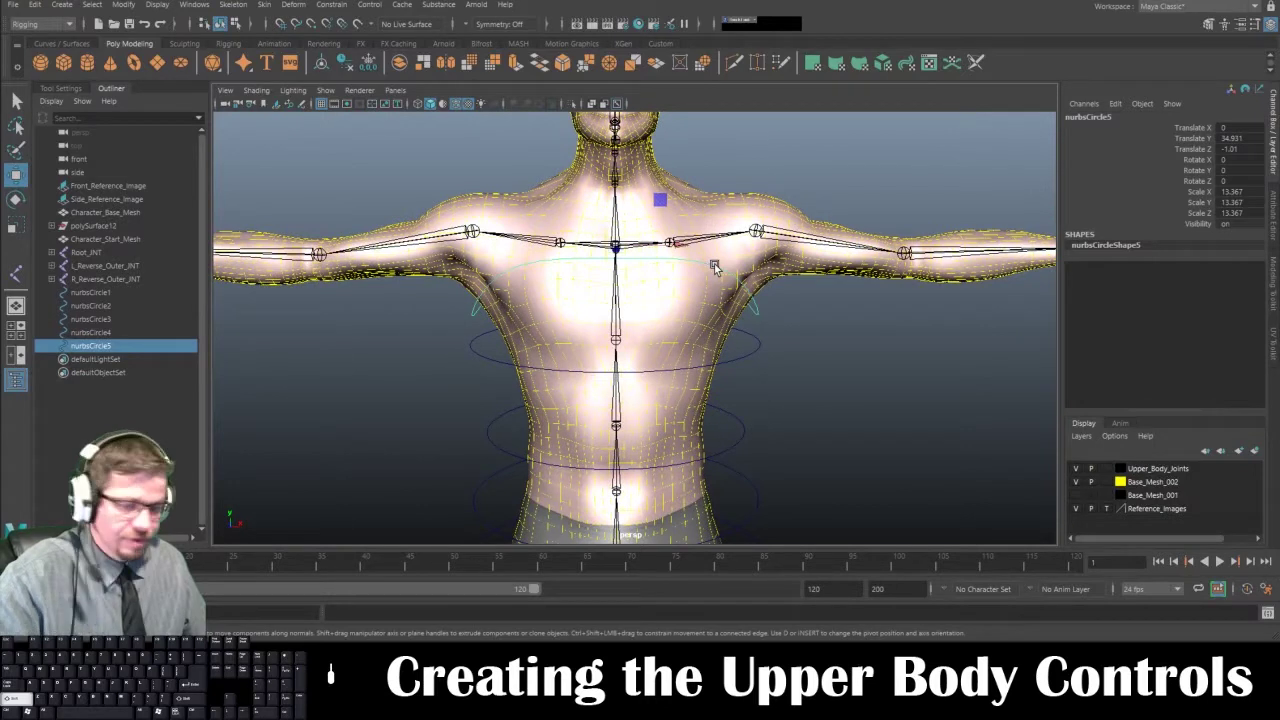
{"action": "key", "text": "ctrl+1"}
{"action": "right_click_drag", "start_coordinate": [747, 277], "coordinate": [640, 257]}
{"action": "left_click_drag", "start_coordinate": [640, 259], "coordinate": [678, 347], "text": "alt"}
{"action": "left_click_drag", "start_coordinate": [741, 391], "coordinate": [740, 390]}
{"action": "left_click_drag", "start_coordinate": [435, 379], "coordinate": [520, 396], "text": "shift"}
{"action": "key", "text": "r"}
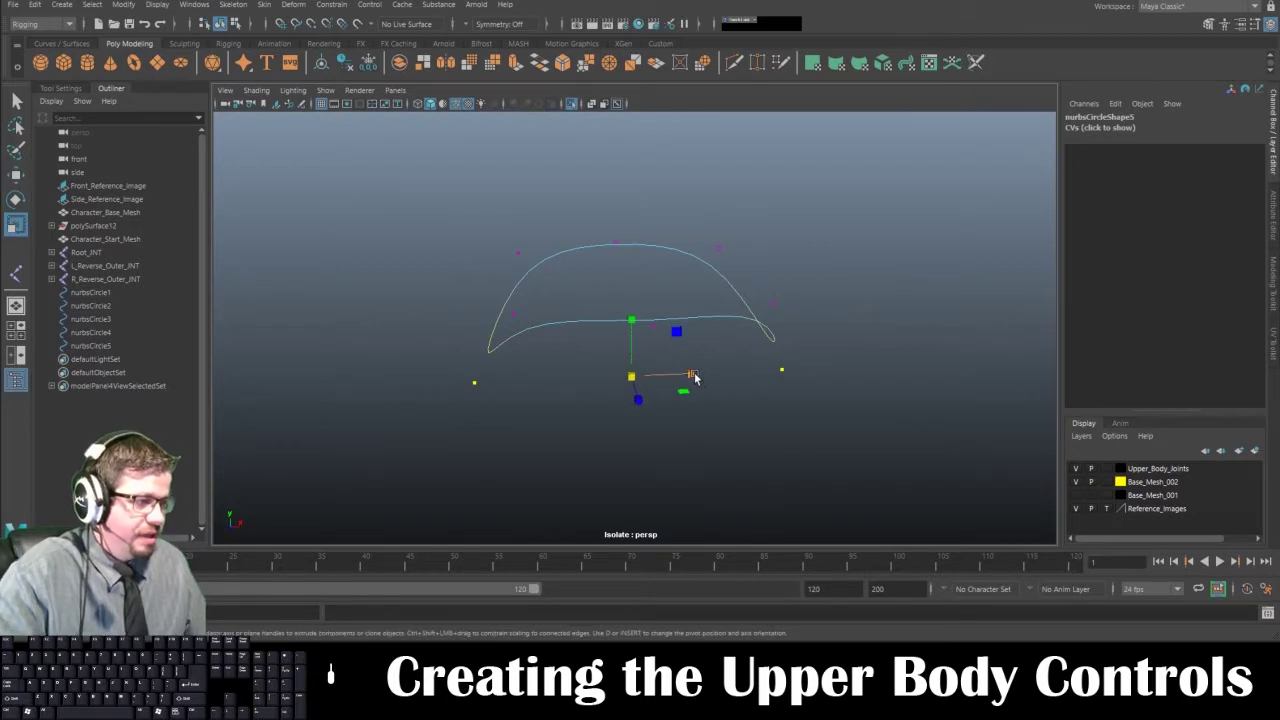
{"action": "left_click_drag", "start_coordinate": [695, 377], "coordinate": [707, 374]}
{"action": "key", "text": "w"}
{"action": "left_click_drag", "start_coordinate": [635, 316], "coordinate": [562, 275]}
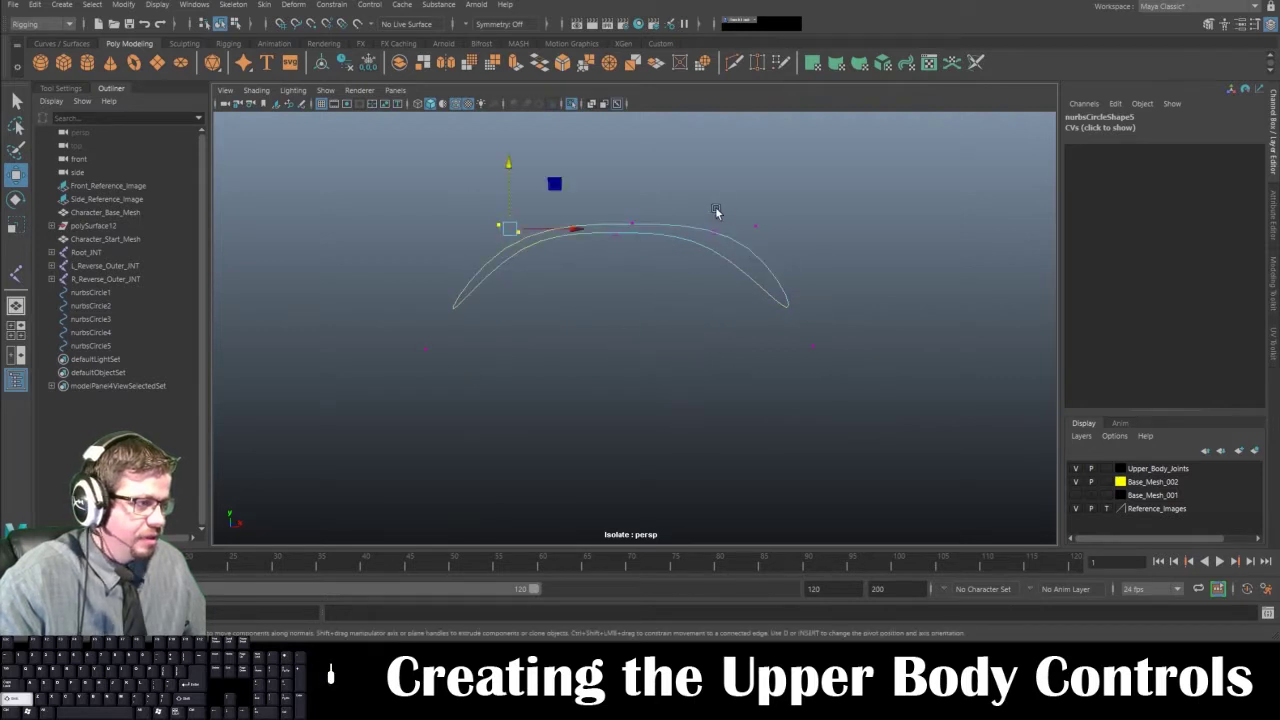
Step: Select the chest circle's four front and back control vertices and scale them along Z and X to reshape the outline
{"action": "mouse_move", "coordinate": [723, 232]}
{"action": "left_mouse_down", "text": "alt"}
{"action": "mouse_move", "coordinate": [729, 245]}
{"action": "mouse_move", "coordinate": [709, 222]}
{"action": "left_mouse_up", "text": "alt"}
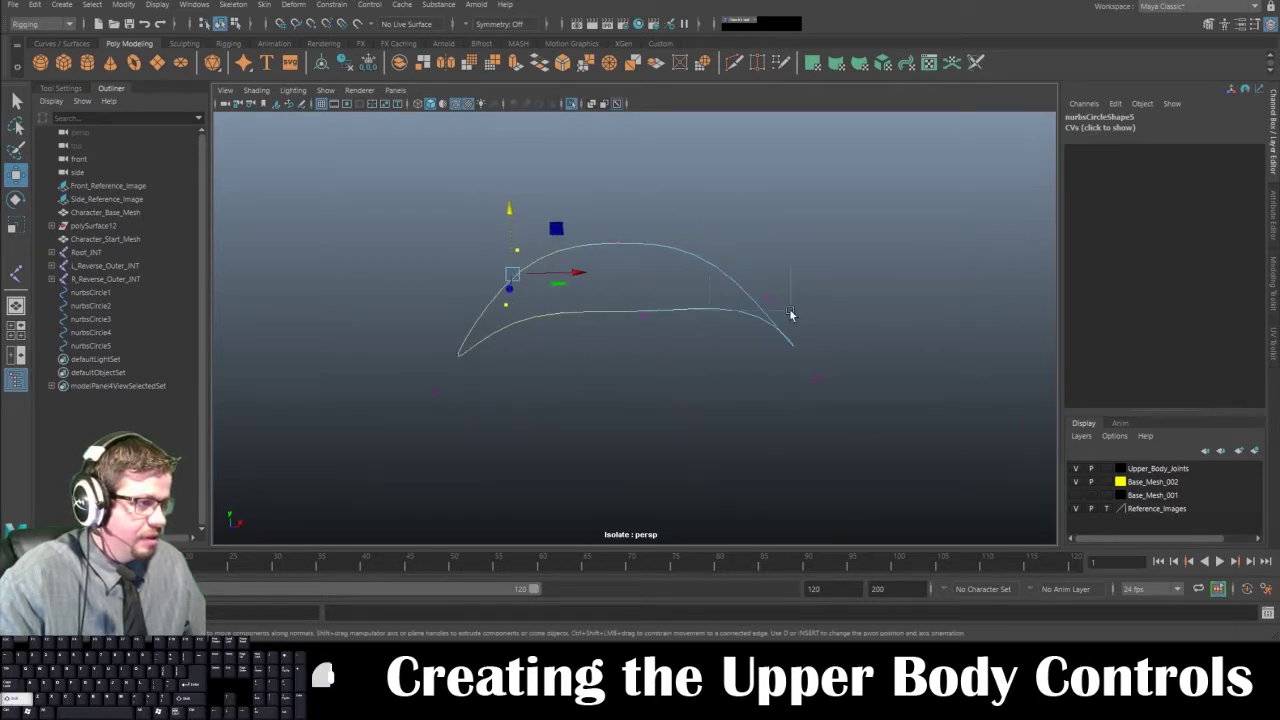
{"action": "left_click_drag", "start_coordinate": [790, 311], "coordinate": [742, 284], "text": "shift"}
{"action": "left_click_drag", "start_coordinate": [636, 180], "coordinate": [742, 276]}
{"action": "key", "text": "r"}
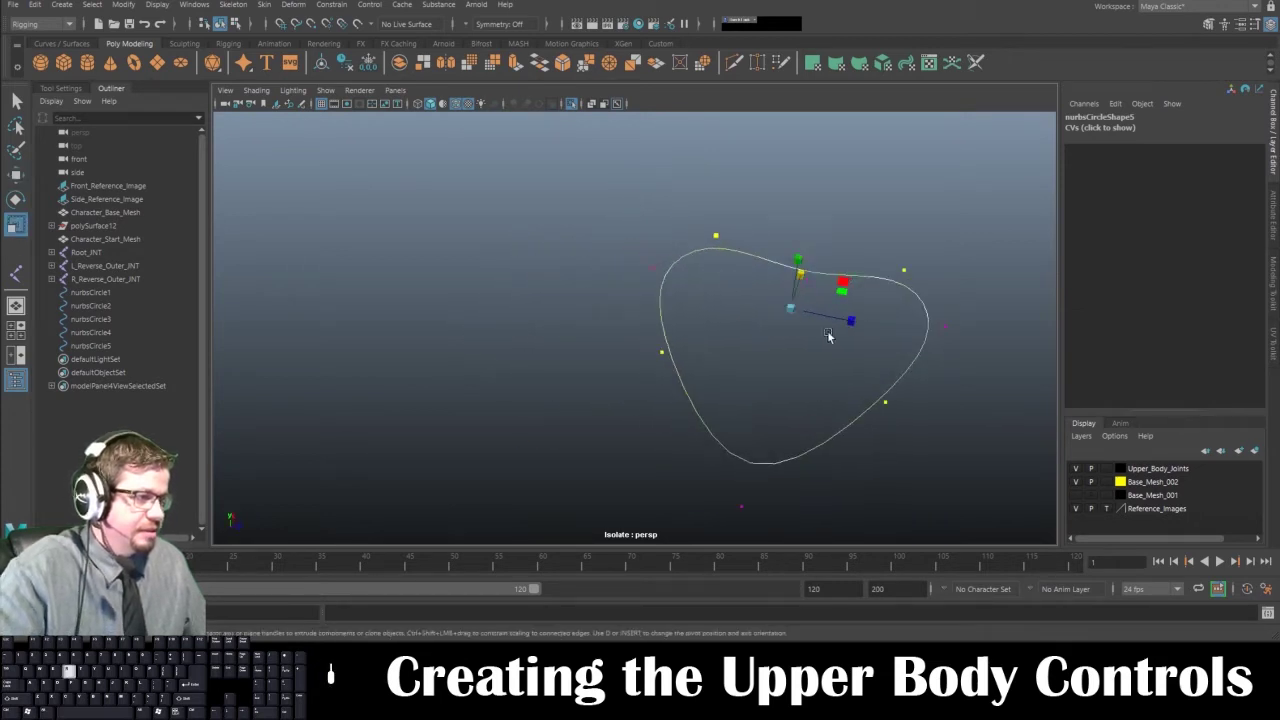
{"action": "left_click_drag", "start_coordinate": [840, 323], "coordinate": [645, 350]}
{"action": "left_click_drag", "start_coordinate": [714, 374], "coordinate": [719, 328]}
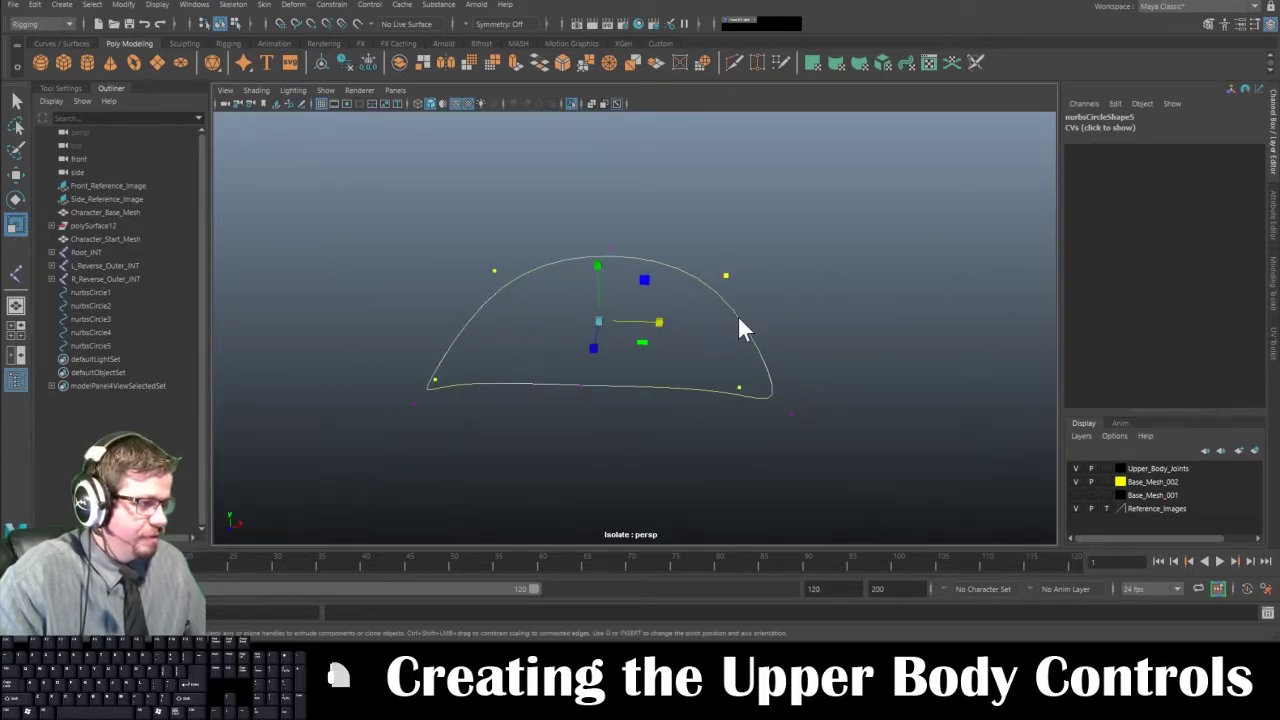
Step: Return the chest circle to object mode, exit isolation and reselect the circle on the body
{"action": "right_click_drag", "start_coordinate": [739, 317], "coordinate": [786, 309]}
{"action": "left_click", "coordinate": [857, 316]}
{"action": "key", "text": "shift+i"}
{"action": "left_click_drag", "start_coordinate": [855, 314], "coordinate": [829, 322], "text": "alt"}
{"action": "left_click", "coordinate": [783, 320]}
{"action": "left_click", "coordinate": [686, 337]}
{"action": "left_click", "coordinate": [766, 338]}
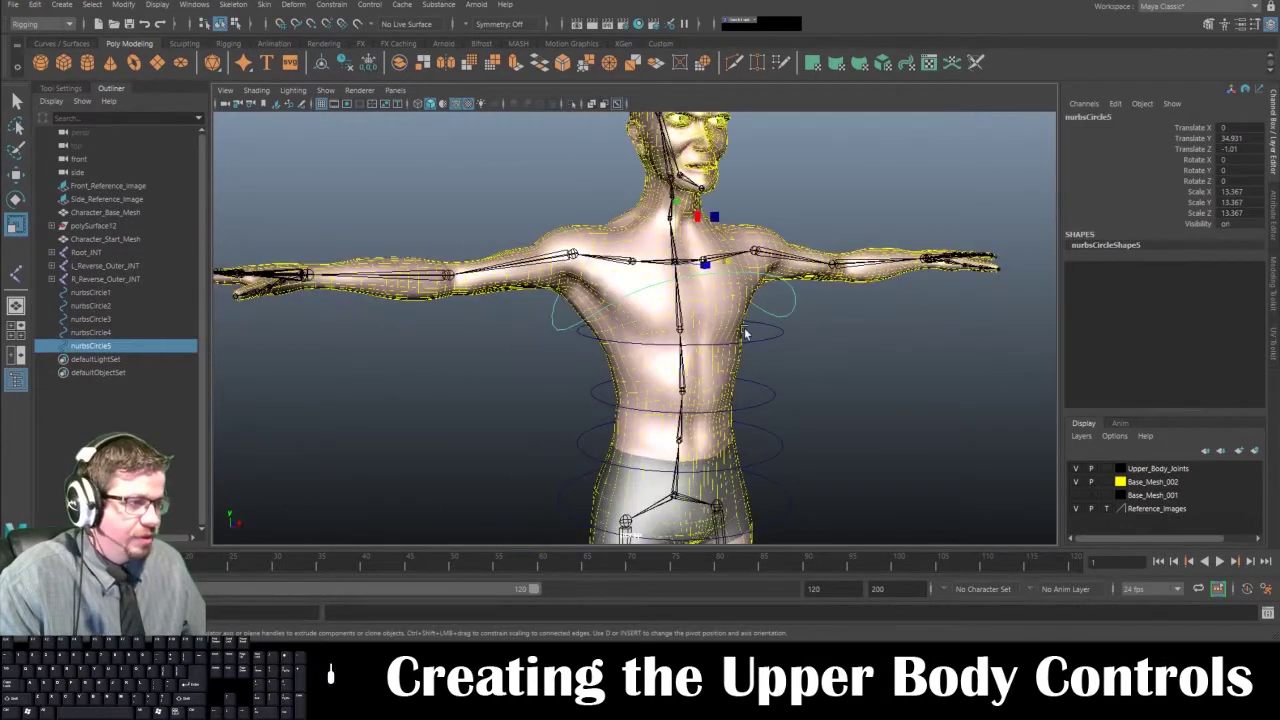
Step: Duplicate the pelvis circle and raise the copy to the base of the neck, at about 40.6 in Translate Y
{"action": "left_click_drag", "start_coordinate": [562, 314], "coordinate": [517, 333], "text": "alt"}
{"action": "right_click_drag", "start_coordinate": [732, 352], "coordinate": [681, 363], "text": "alt"}
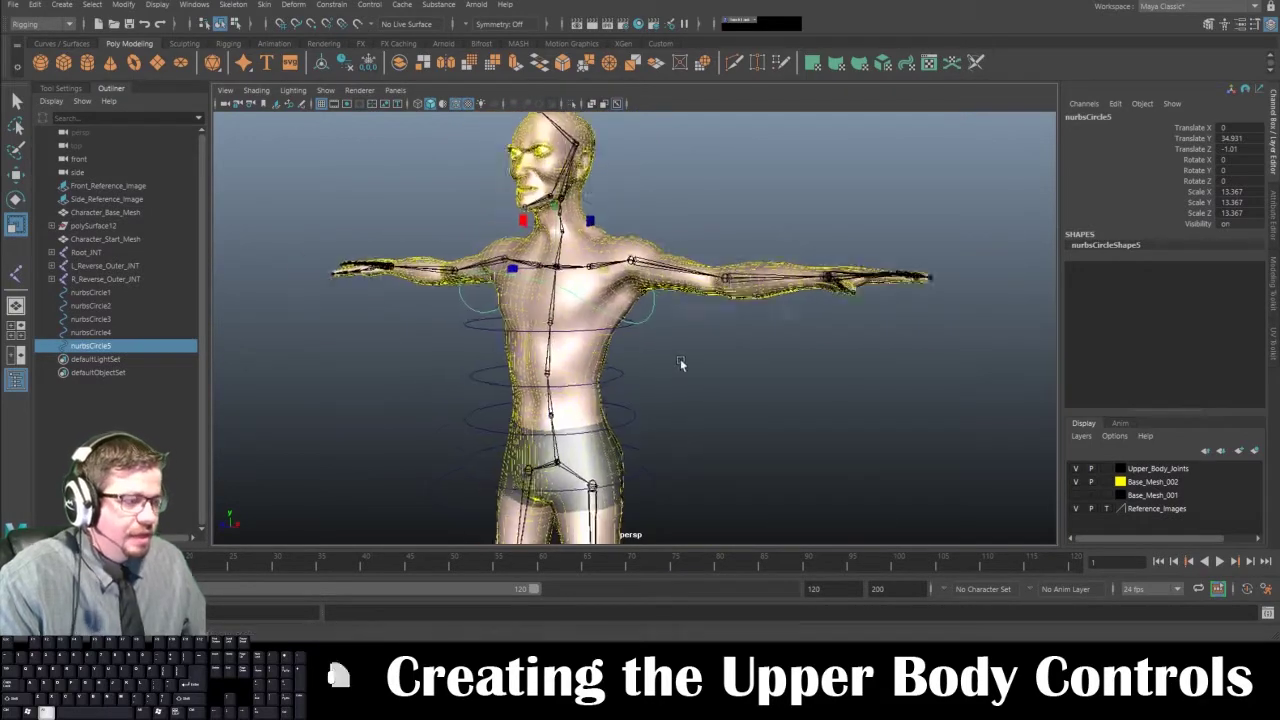
{"action": "left_click_drag", "start_coordinate": [680, 363], "coordinate": [700, 354], "text": "alt"}
{"action": "middle_click_drag", "start_coordinate": [700, 354], "coordinate": [722, 248], "text": "alt"}
{"action": "left_click", "coordinate": [663, 405]}
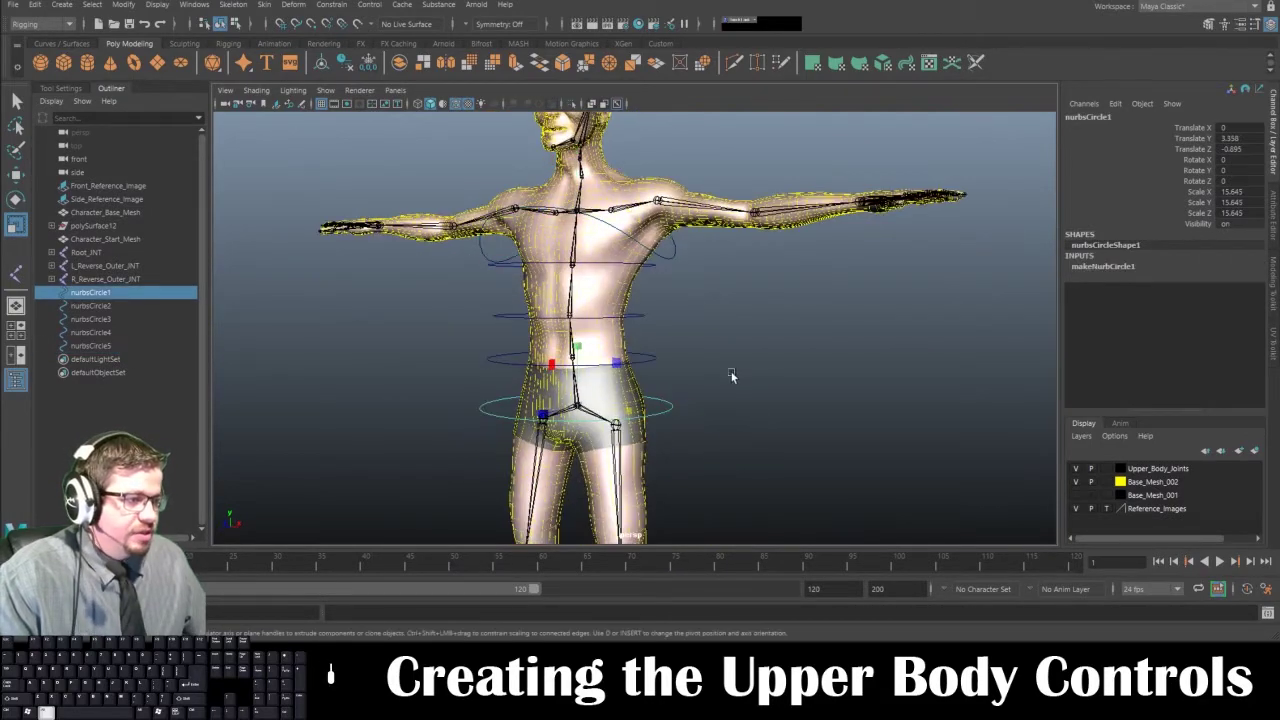
{"action": "left_click_drag", "start_coordinate": [731, 375], "coordinate": [741, 379], "text": "alt"}
{"action": "key", "text": "ctrl+d"}
{"action": "key", "text": "w"}
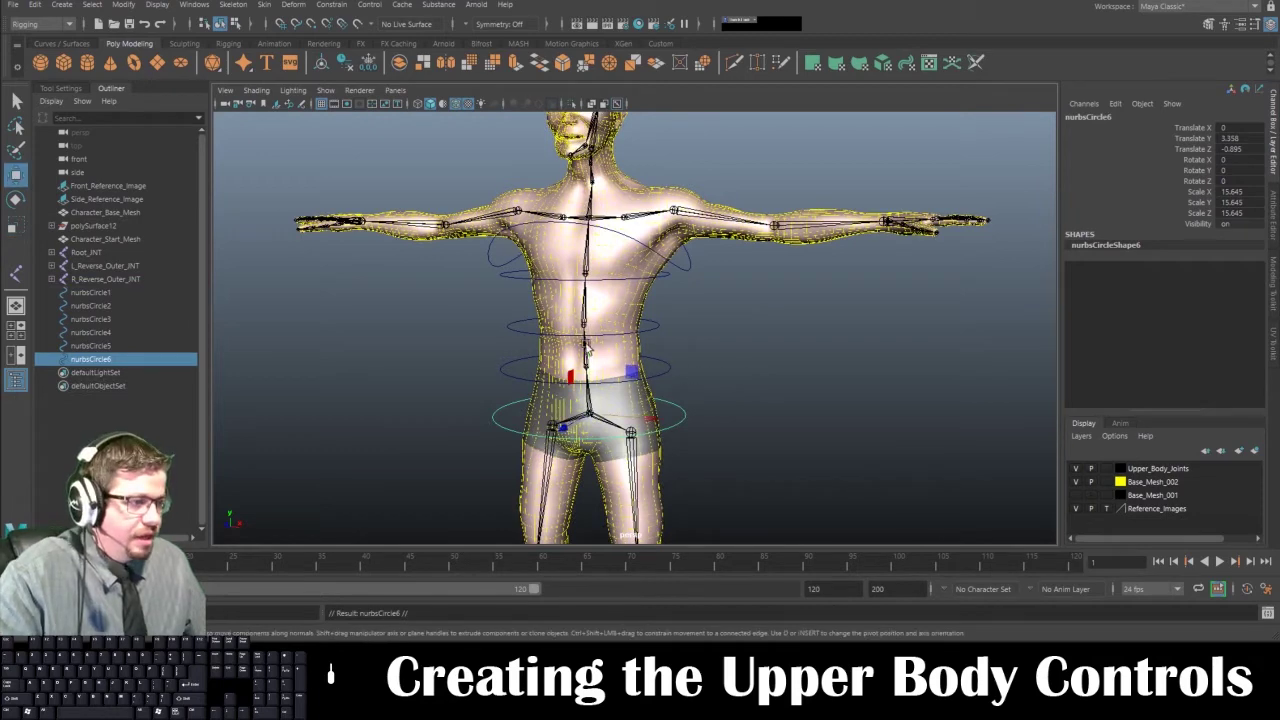
{"action": "left_click_drag", "start_coordinate": [586, 358], "coordinate": [597, 282]}
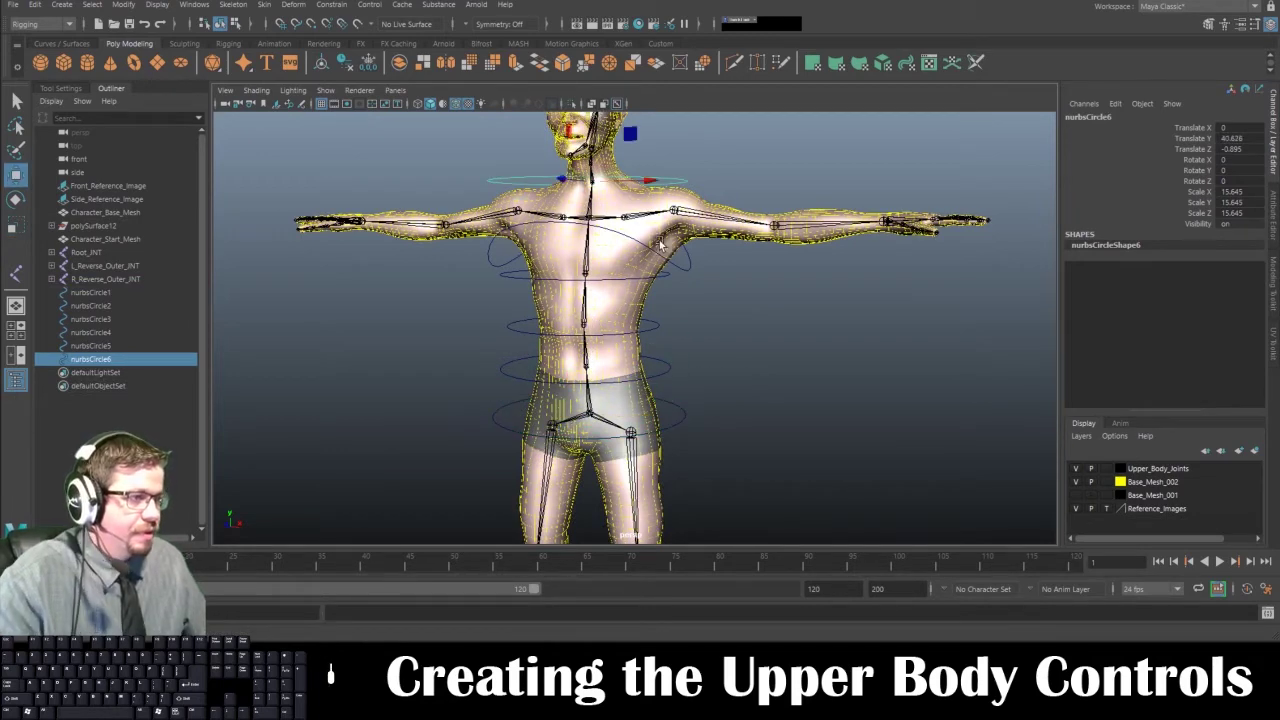
Step: Move the duplicated circle sideways to about 20.2 in Translate X and set its Rotate Z to 90
{"action": "left_click_drag", "start_coordinate": [660, 244], "coordinate": [713, 270], "text": "alt"}
{"action": "key", "text": "w"}
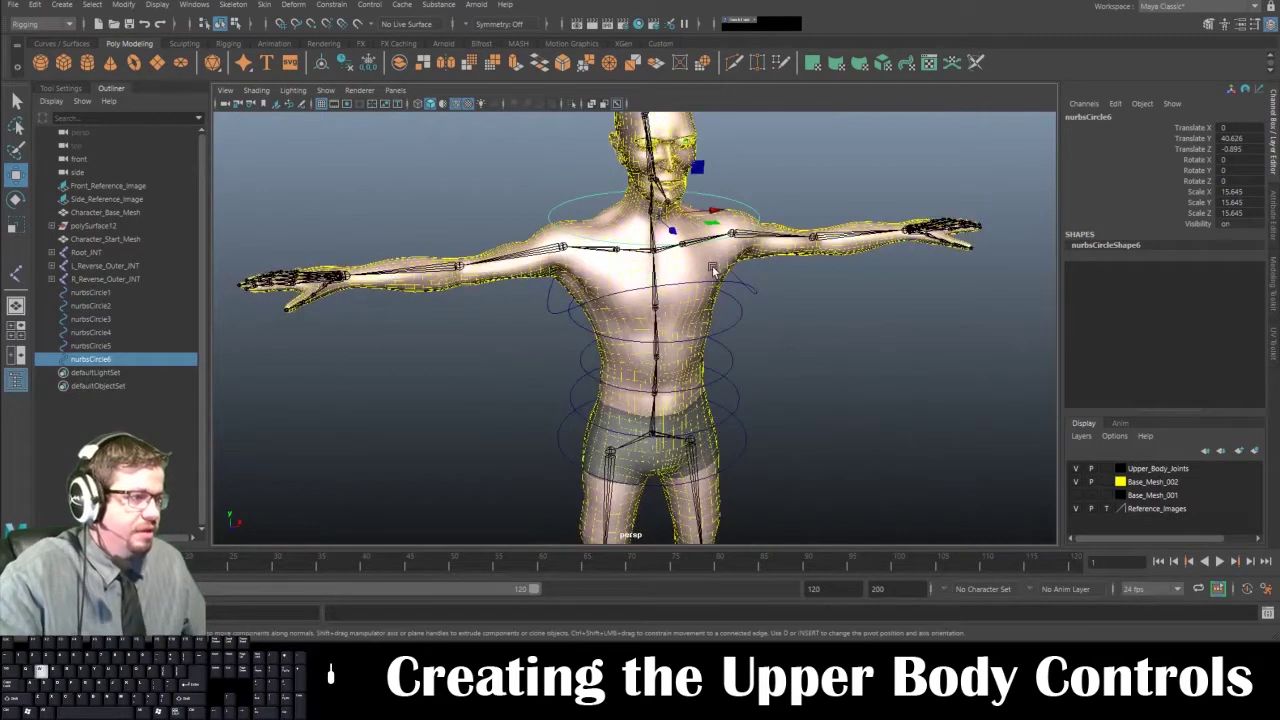
{"action": "left_click_drag", "start_coordinate": [714, 212], "coordinate": [827, 197]}
{"action": "key", "text": "e"}
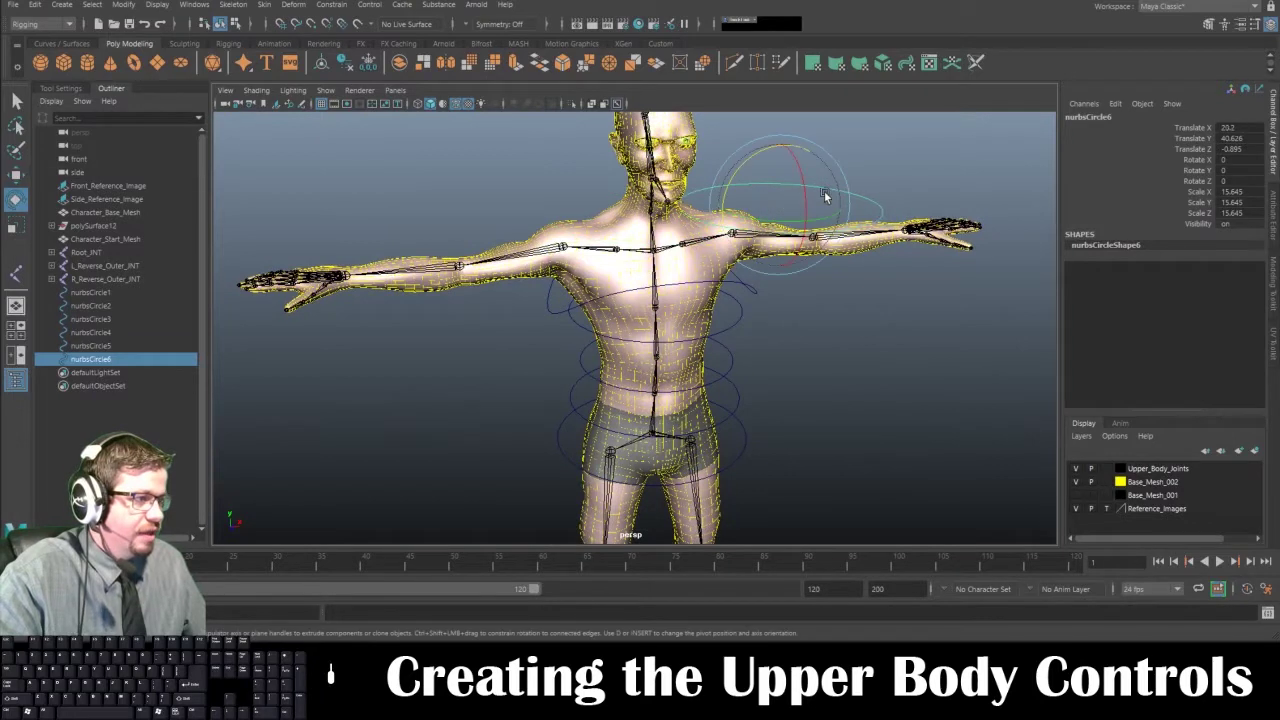
{"action": "left_click_drag", "start_coordinate": [757, 163], "coordinate": [836, 147]}
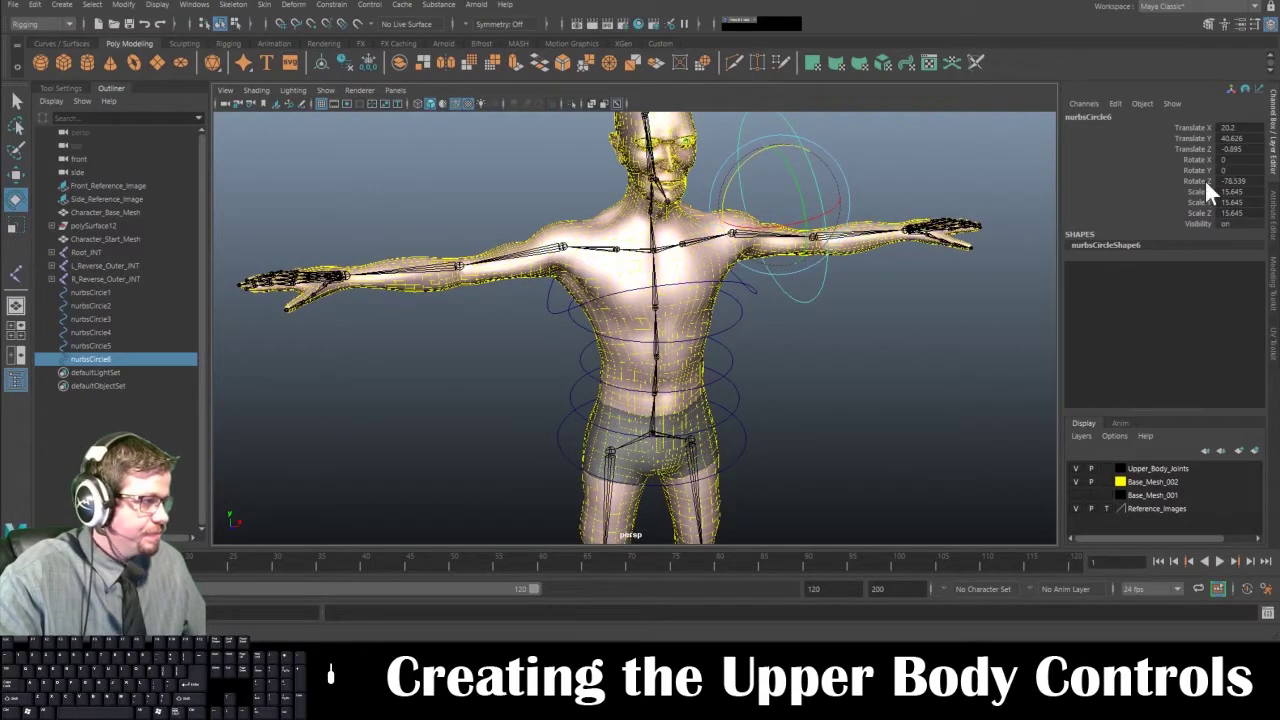
{"action": "double_click", "coordinate": [1232, 181]}
{"action": "type", "text": "90"}
{"action": "key", "text": "Return"}
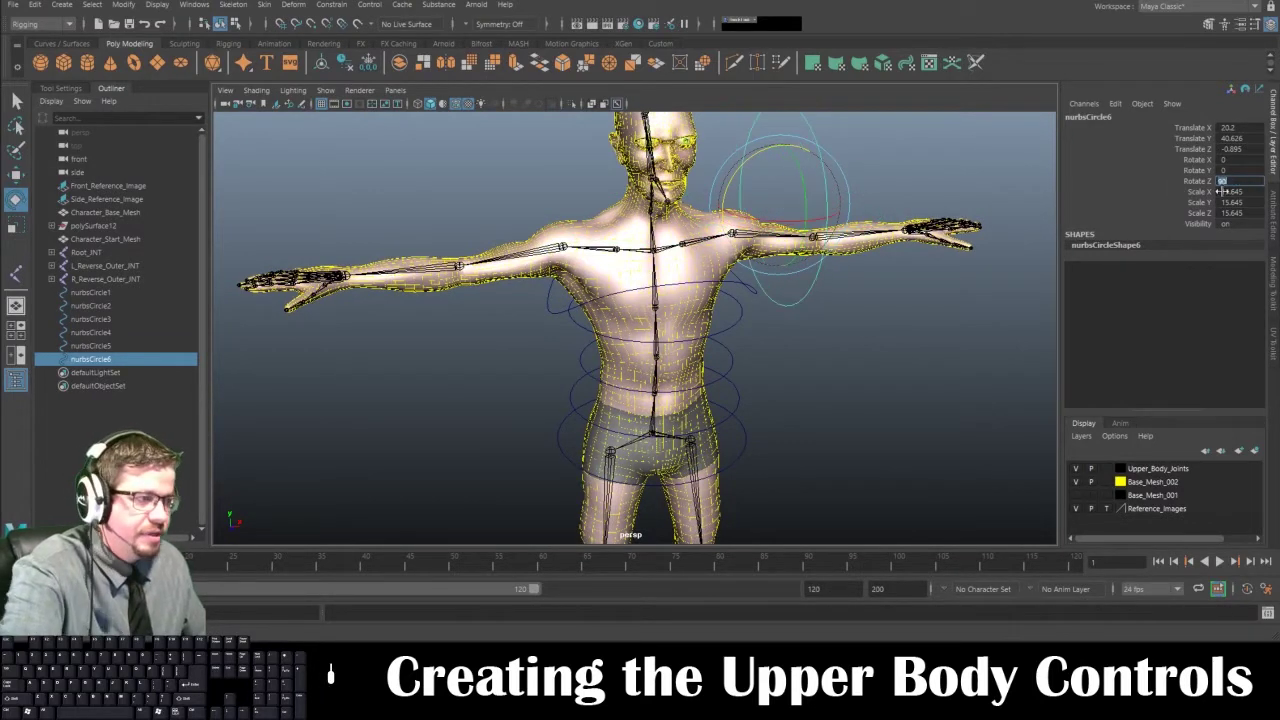
Step: Snap the upright circle onto the character's left clavicle joint
{"action": "left_click_drag", "start_coordinate": [814, 271], "coordinate": [686, 251], "text": "alt"}
{"action": "right_click_drag", "start_coordinate": [686, 251], "coordinate": [763, 317], "text": "alt"}
{"action": "middle_click_drag", "start_coordinate": [763, 317], "coordinate": [675, 385], "text": "alt"}
{"action": "left_click_drag", "start_coordinate": [675, 385], "coordinate": [707, 370], "text": "alt"}
{"action": "key", "text": "w"}
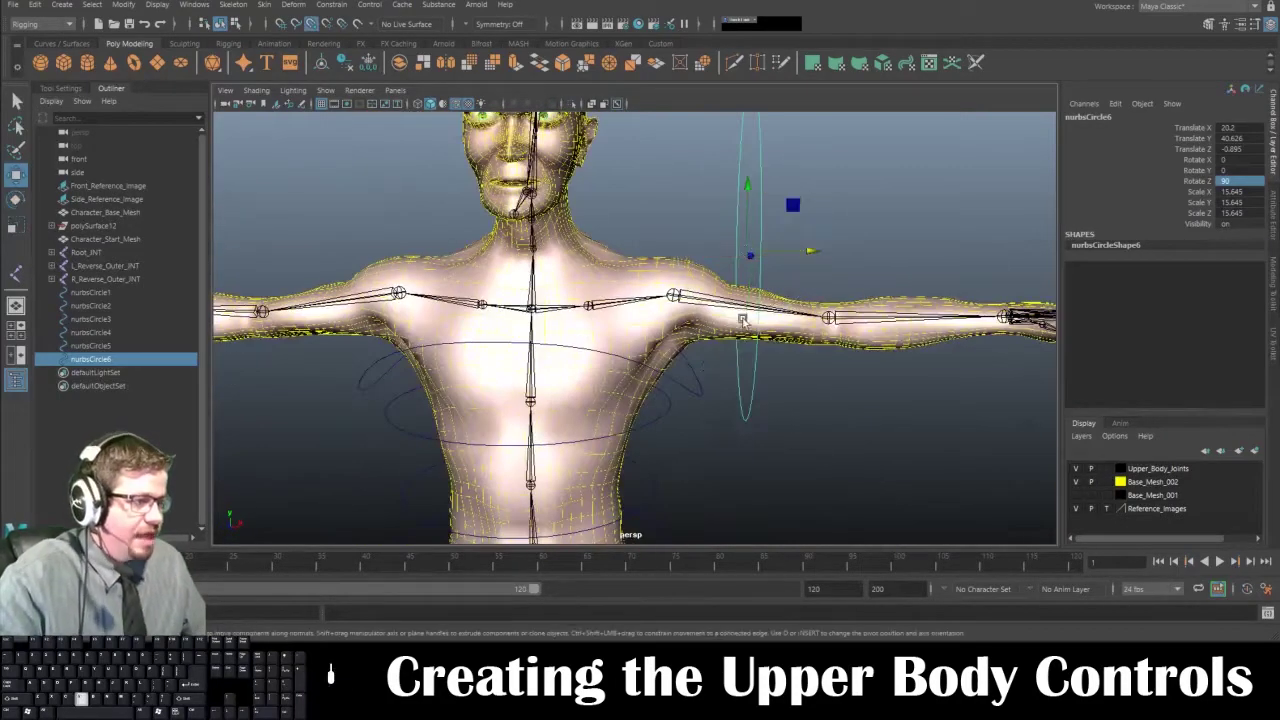
{"action": "left_click_drag", "start_coordinate": [741, 243], "coordinate": [586, 306]}
Step: Try tilting the clavicle circle about its Z axis
{"action": "mouse_move", "coordinate": [702, 312]}
{"action": "left_mouse_down", "text": "alt"}
{"action": "mouse_move", "coordinate": [664, 362]}
{"action": "mouse_move", "coordinate": [677, 375]}
{"action": "mouse_move", "coordinate": [712, 305]}
{"action": "left_mouse_up", "text": "alt"}
{"action": "key", "text": "e"}
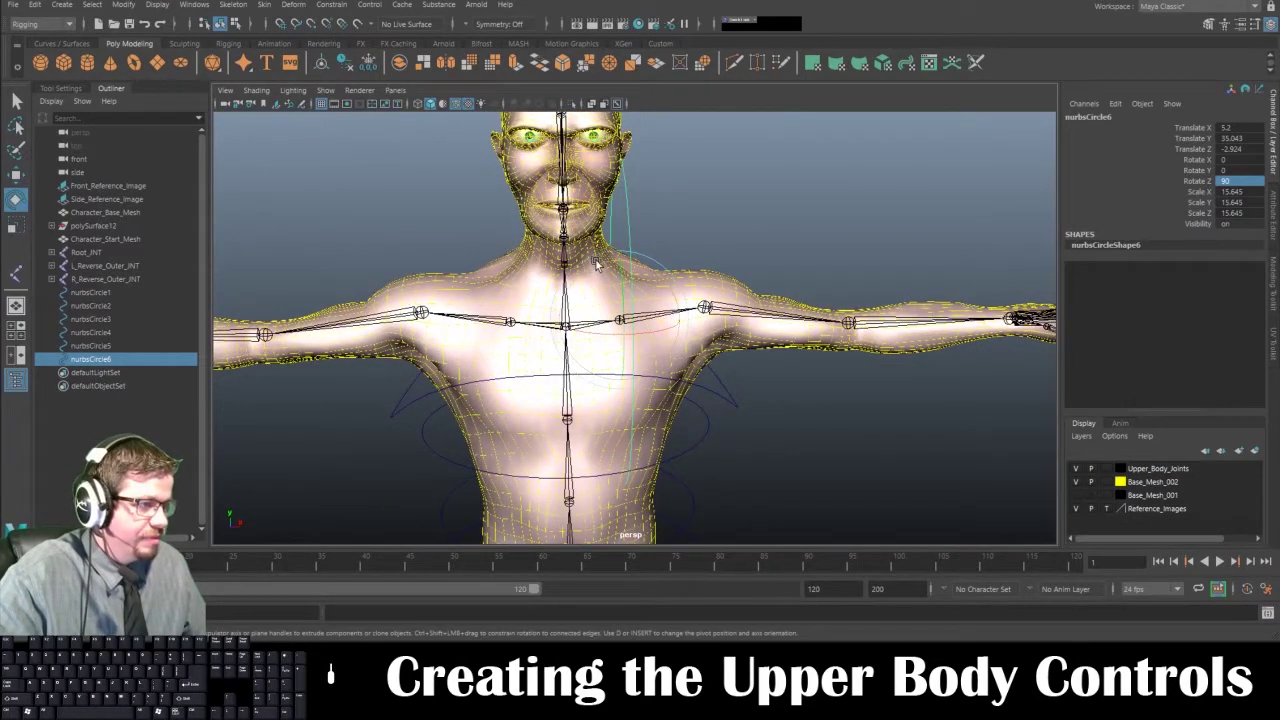
{"action": "left_click_drag", "start_coordinate": [596, 260], "coordinate": [620, 262]}
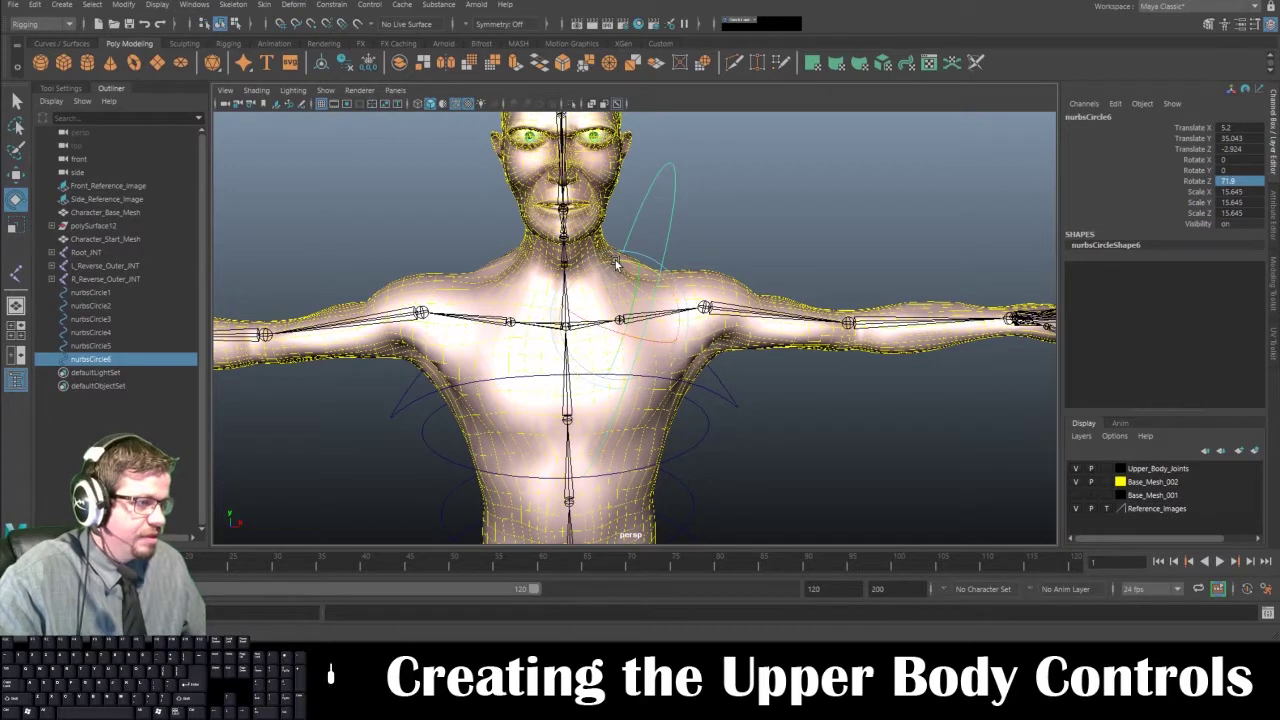
{"action": "key", "text": "ctrl+z"}
Step: Isolate the clavicle circle and move its lowest control vertex far up so the underside folds into an arch
{"action": "left_click_drag", "start_coordinate": [684, 247], "coordinate": [700, 247], "text": "alt"}
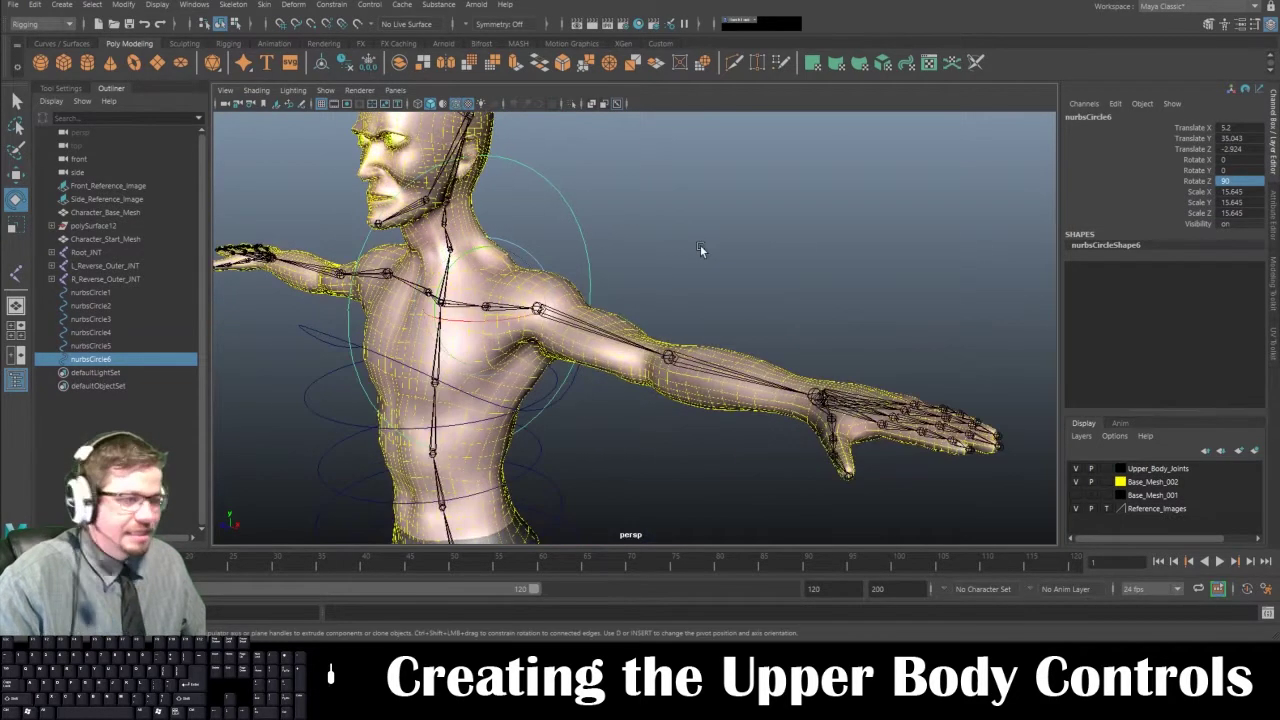
{"action": "key", "text": "shift+i"}
{"action": "right_click_drag", "start_coordinate": [591, 295], "coordinate": [525, 290]}
{"action": "left_click_drag", "start_coordinate": [460, 413], "coordinate": [546, 538]}
{"action": "left_click_drag", "start_coordinate": [537, 487], "coordinate": [484, 472], "text": "alt"}
{"action": "key", "text": "w"}
{"action": "left_click_drag", "start_coordinate": [467, 360], "coordinate": [446, 3]}
{"action": "left_click_drag", "start_coordinate": [322, 353], "coordinate": [652, 444]}
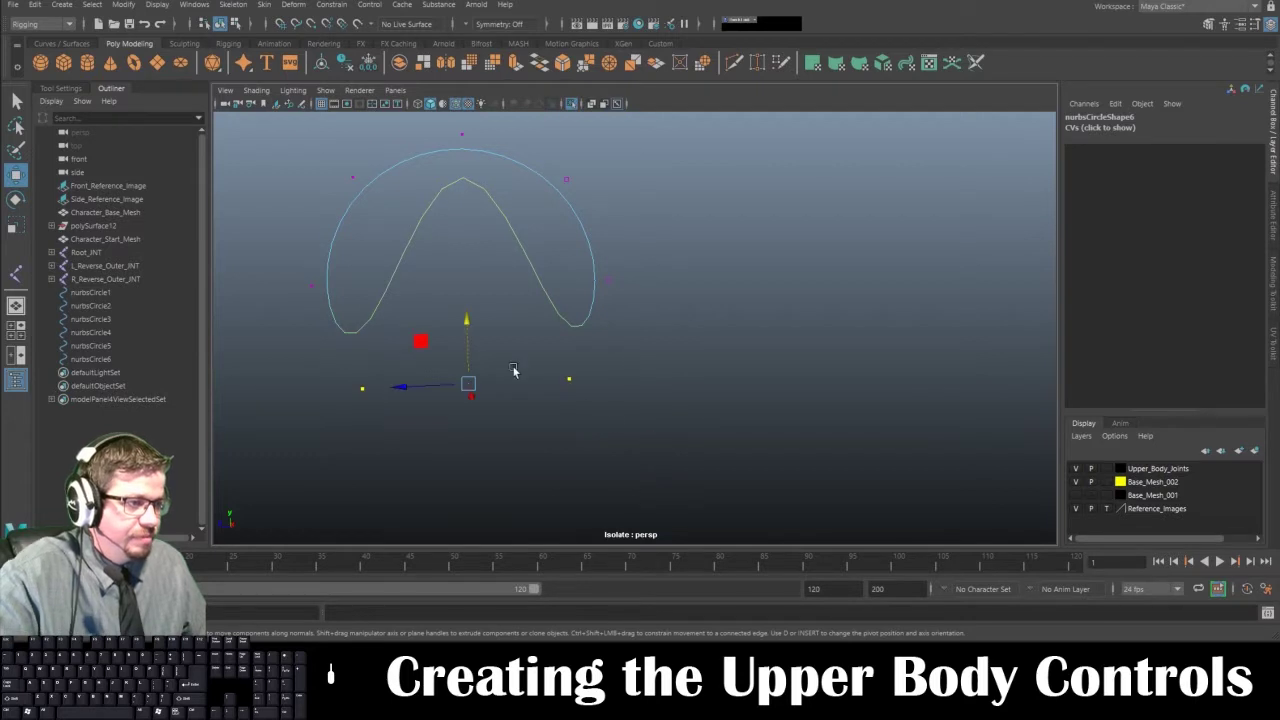
{"action": "left_click_drag", "start_coordinate": [463, 314], "coordinate": [464, 301]}
{"action": "key", "text": "ctrl+z"}
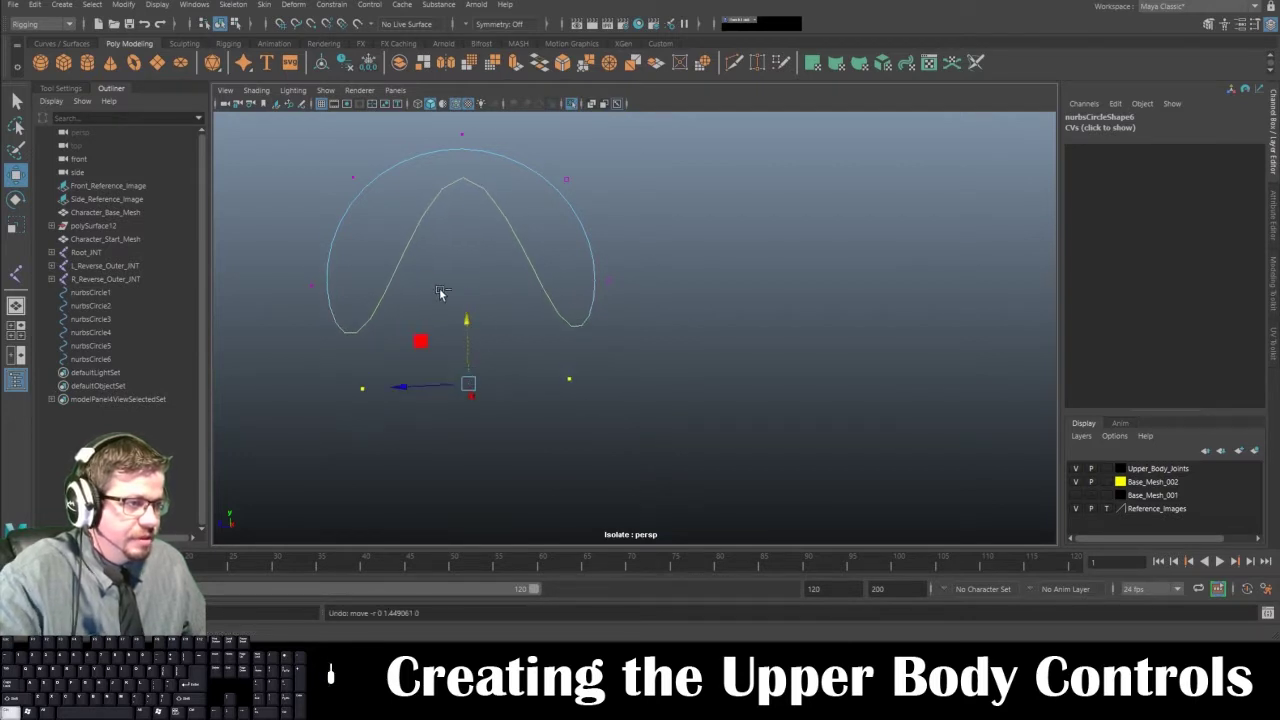
{"action": "key", "text": "ctrl+z"}
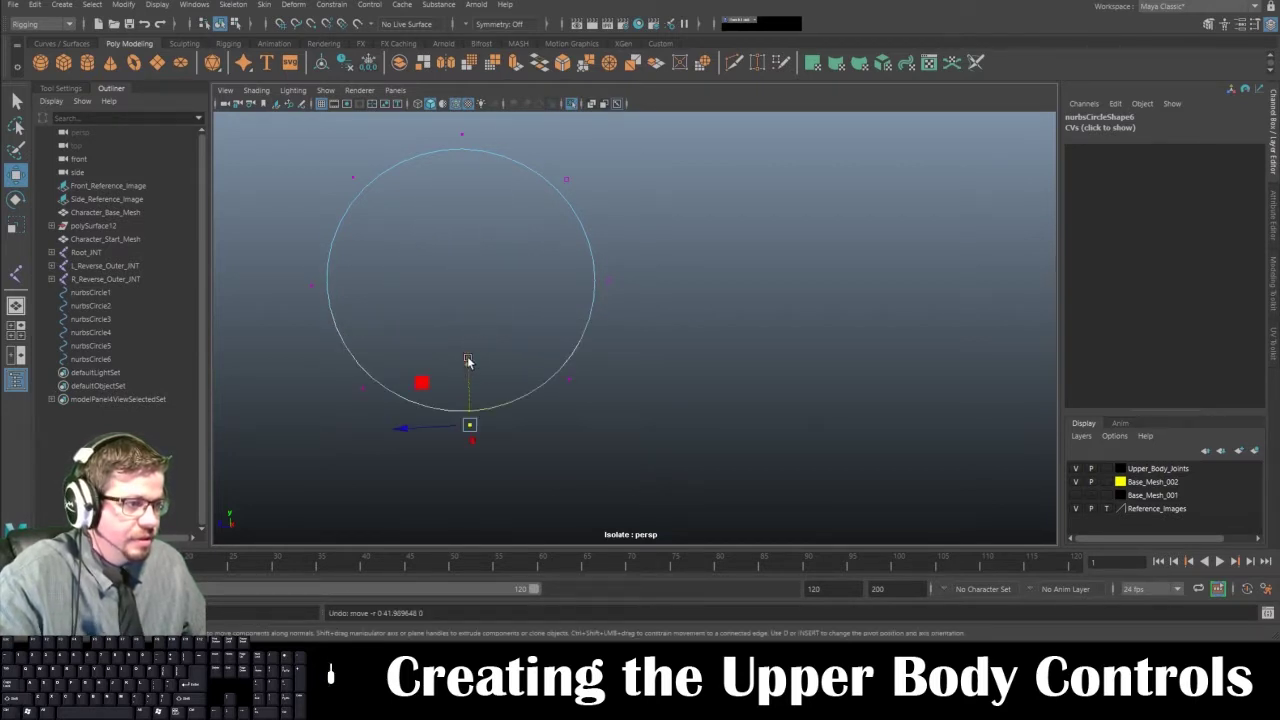
{"action": "left_click_drag", "start_coordinate": [467, 360], "coordinate": [446, 6]}
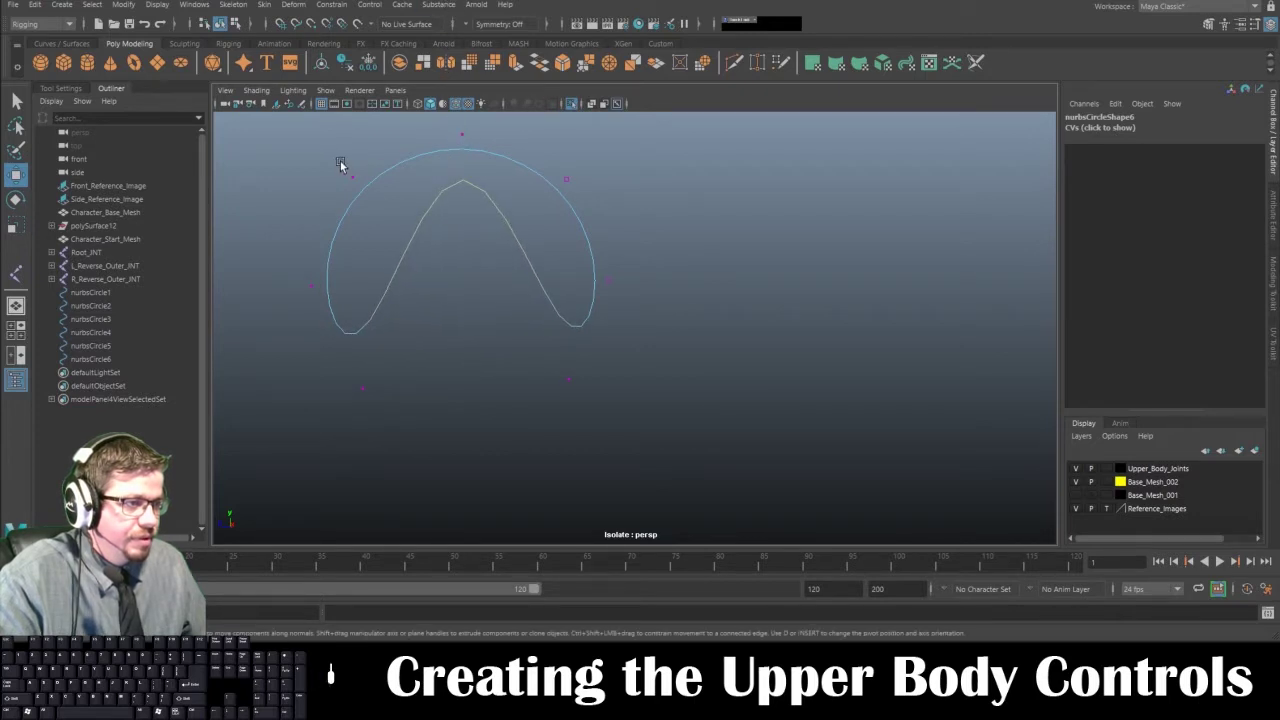
Step: Spread the clavicle circle's two side control vertices apart along Z, and raise and widen the two lower ones into a thin arch
{"action": "left_click_drag", "start_coordinate": [670, 302], "coordinate": [670, 304]}
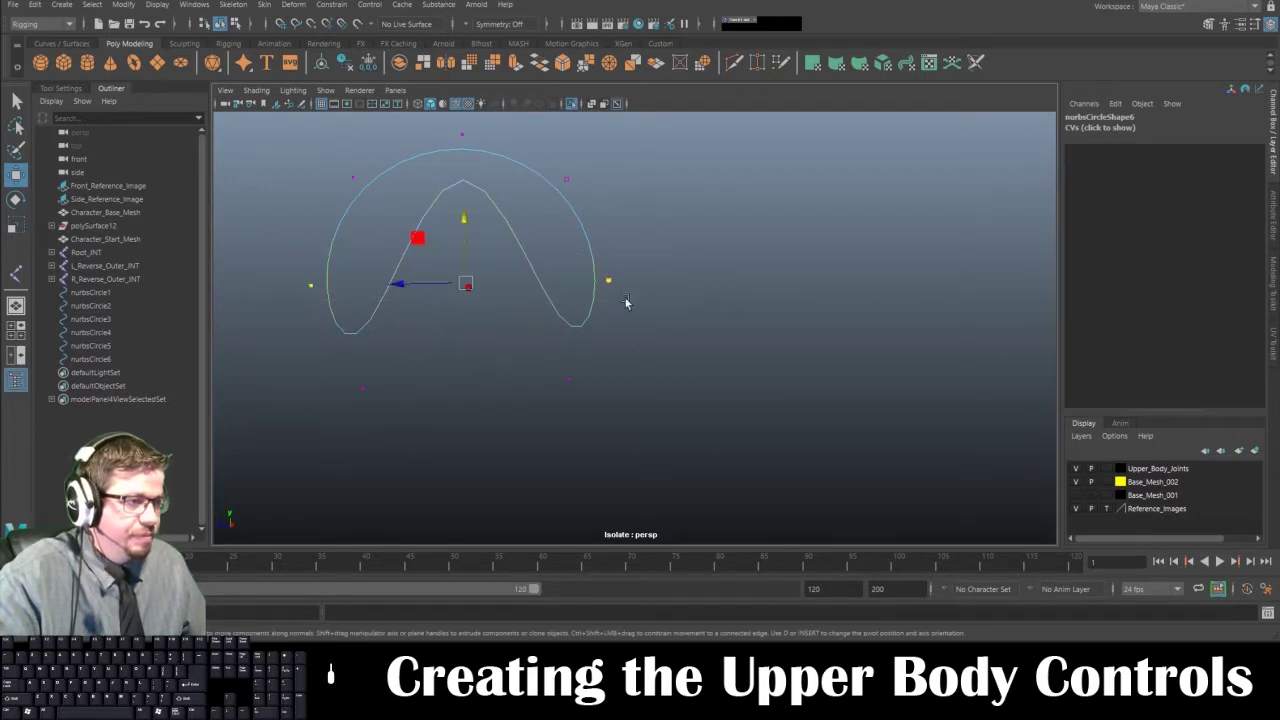
{"action": "key", "text": "r"}
{"action": "left_click_drag", "start_coordinate": [403, 286], "coordinate": [378, 288]}
{"action": "left_click_drag", "start_coordinate": [337, 368], "coordinate": [636, 456]}
{"action": "key", "text": "w"}
{"action": "left_click_drag", "start_coordinate": [466, 320], "coordinate": [478, 272]}
{"action": "key", "text": "r"}
{"action": "left_click_drag", "start_coordinate": [406, 341], "coordinate": [333, 330]}
Step: Return the clavicle circle to object mode, exit isolation and reselect the arch beside the body
{"action": "left_click_drag", "start_coordinate": [505, 188], "coordinate": [656, 199], "text": "alt"}
{"action": "right_click_drag", "start_coordinate": [698, 148], "coordinate": [780, 153]}
{"action": "left_click", "coordinate": [868, 170]}
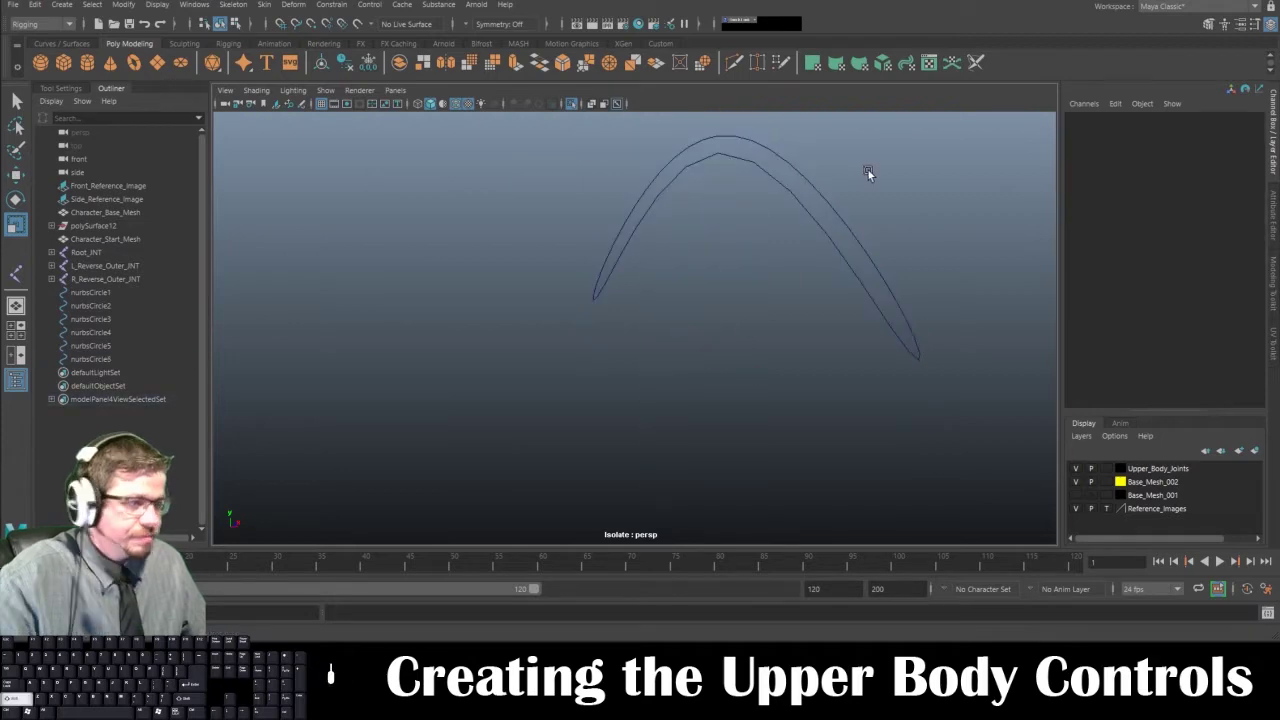
{"action": "key", "text": "shift+i"}
{"action": "left_click_drag", "start_coordinate": [864, 170], "coordinate": [656, 239], "text": "alt"}
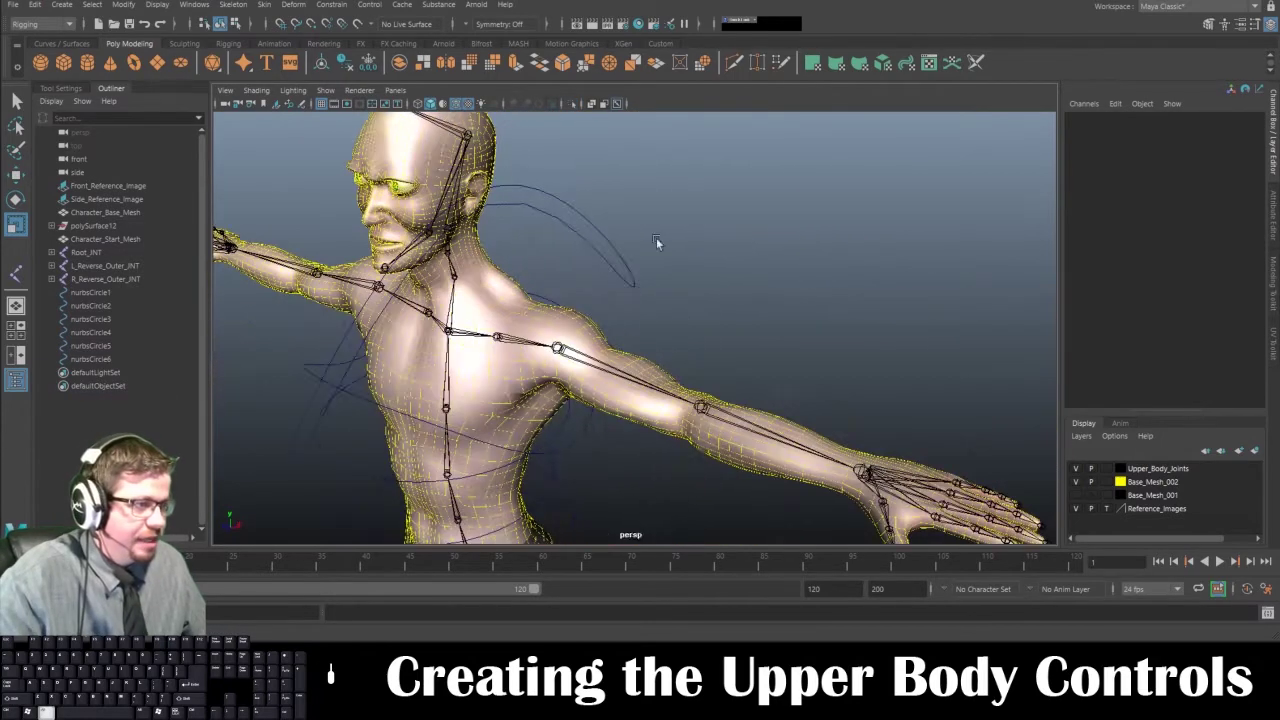
{"action": "left_click", "coordinate": [550, 217]}
Step: Scale the clavicle control uniformly down to about 8 and tilt it to about 71.2 in Rotate Z
{"action": "left_click_drag", "start_coordinate": [590, 277], "coordinate": [586, 277], "text": "alt"}
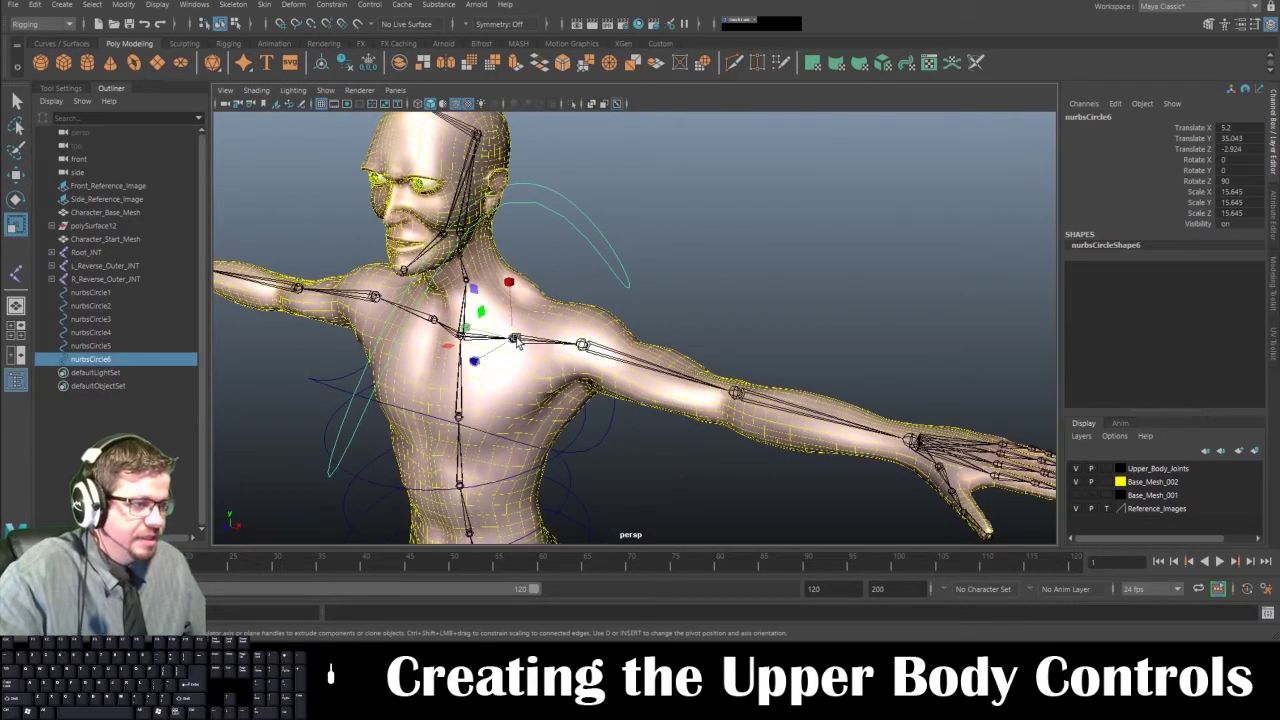
{"action": "left_click_drag", "start_coordinate": [514, 340], "coordinate": [578, 296]}
{"action": "key", "text": "e"}
{"action": "right_click_drag", "start_coordinate": [578, 296], "coordinate": [594, 367], "text": "alt"}
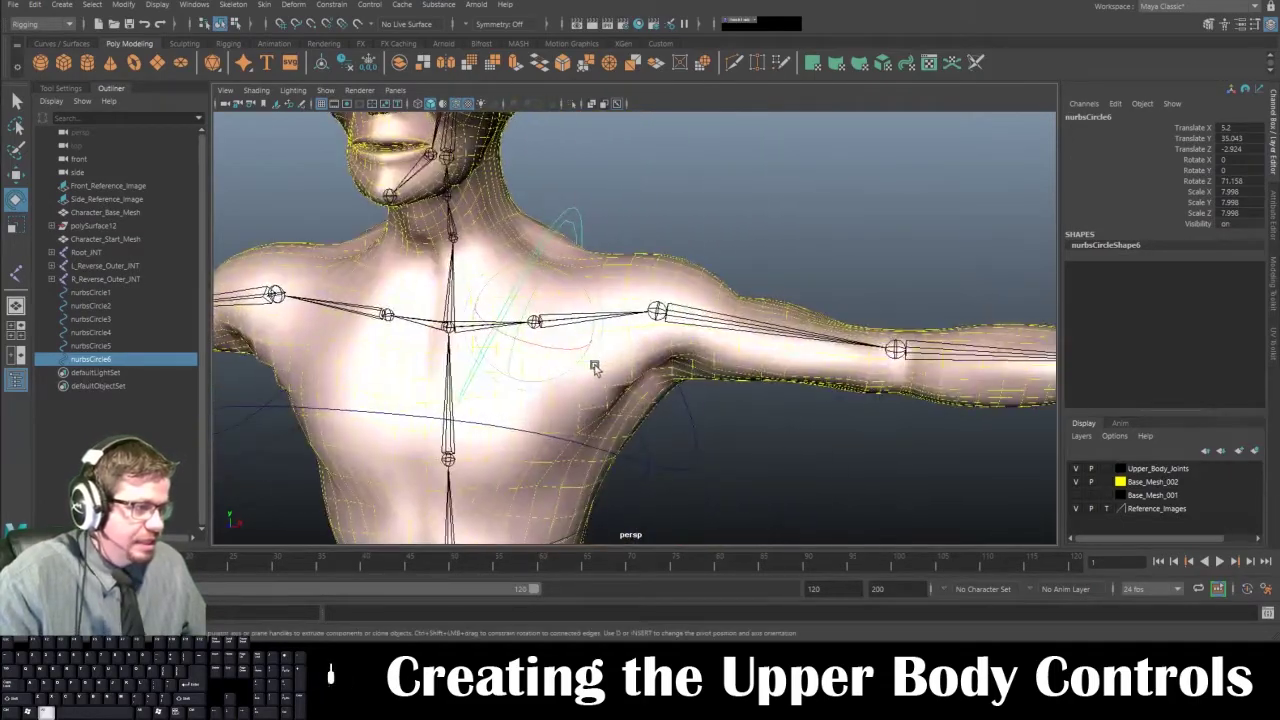
{"action": "mouse_move", "coordinate": [594, 367]}
{"action": "left_mouse_down", "text": "alt"}
{"action": "mouse_move", "coordinate": [550, 284]}
{"action": "mouse_move", "coordinate": [557, 372]}
{"action": "mouse_move", "coordinate": [590, 376]}
{"action": "mouse_move", "coordinate": [593, 343]}
{"action": "left_mouse_up", "text": "alt"}
Step: Move the clavicle control above the shoulder, to about 36.93 in Translate Y and 5.81 in Translate X
{"action": "key", "text": "w"}
{"action": "left_click_drag", "start_coordinate": [523, 293], "coordinate": [528, 255]}
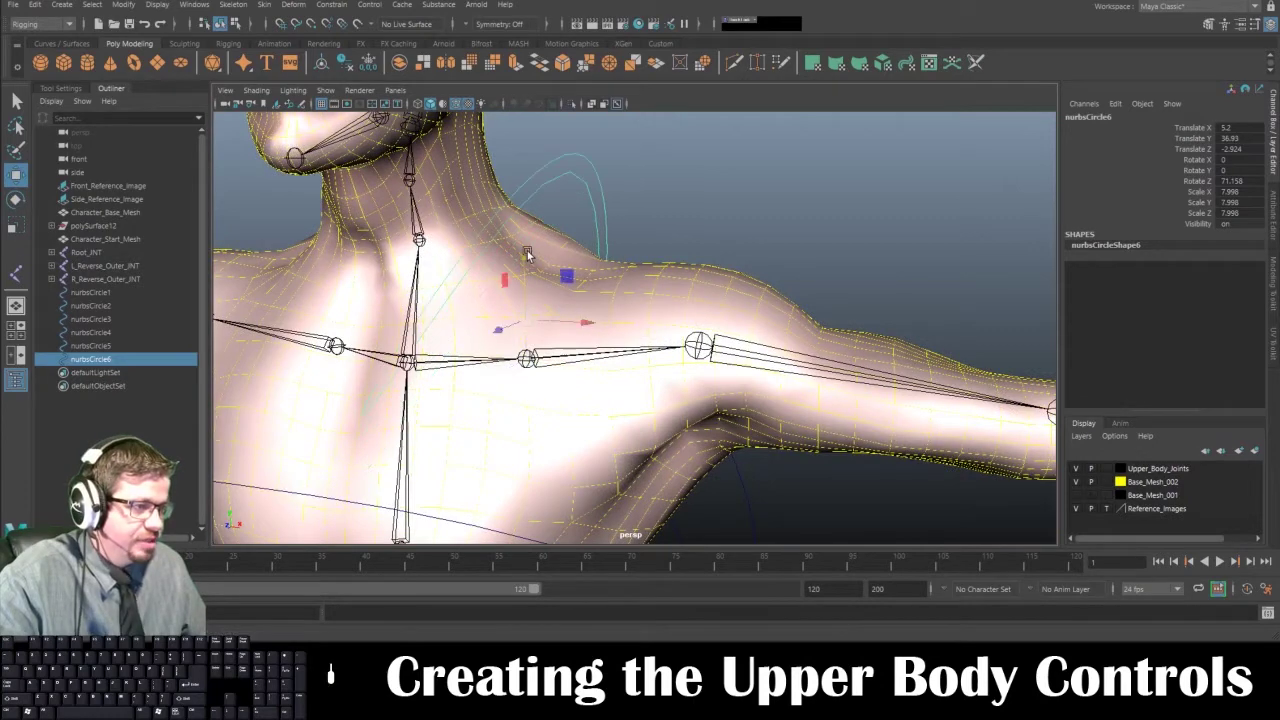
{"action": "left_click_drag", "start_coordinate": [605, 318], "coordinate": [675, 319], "text": "alt"}
Step: Select the four control vertices at the clavicle control's front and back ends and scale them closer together along Z
{"action": "left_click_drag", "start_coordinate": [668, 320], "coordinate": [496, 332], "text": "alt"}
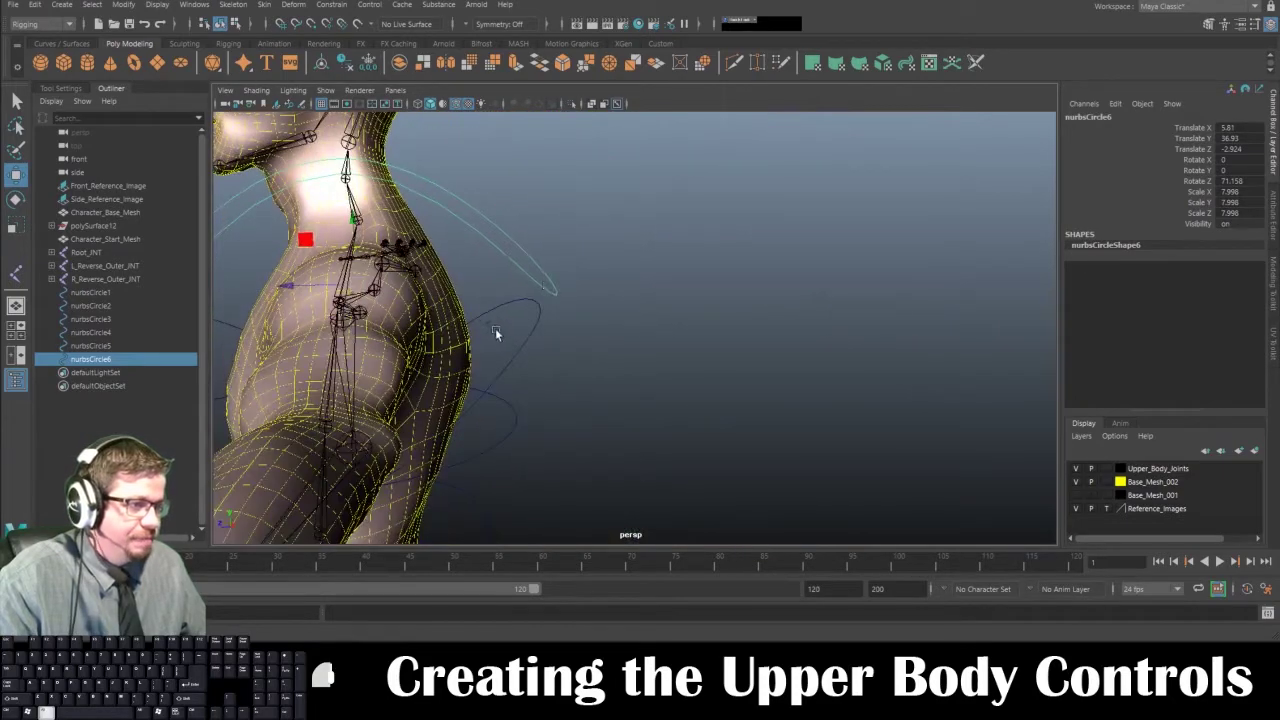
{"action": "right_click_drag", "start_coordinate": [548, 263], "coordinate": [495, 263]}
{"action": "right_click_drag", "start_coordinate": [585, 289], "coordinate": [572, 306], "text": "alt"}
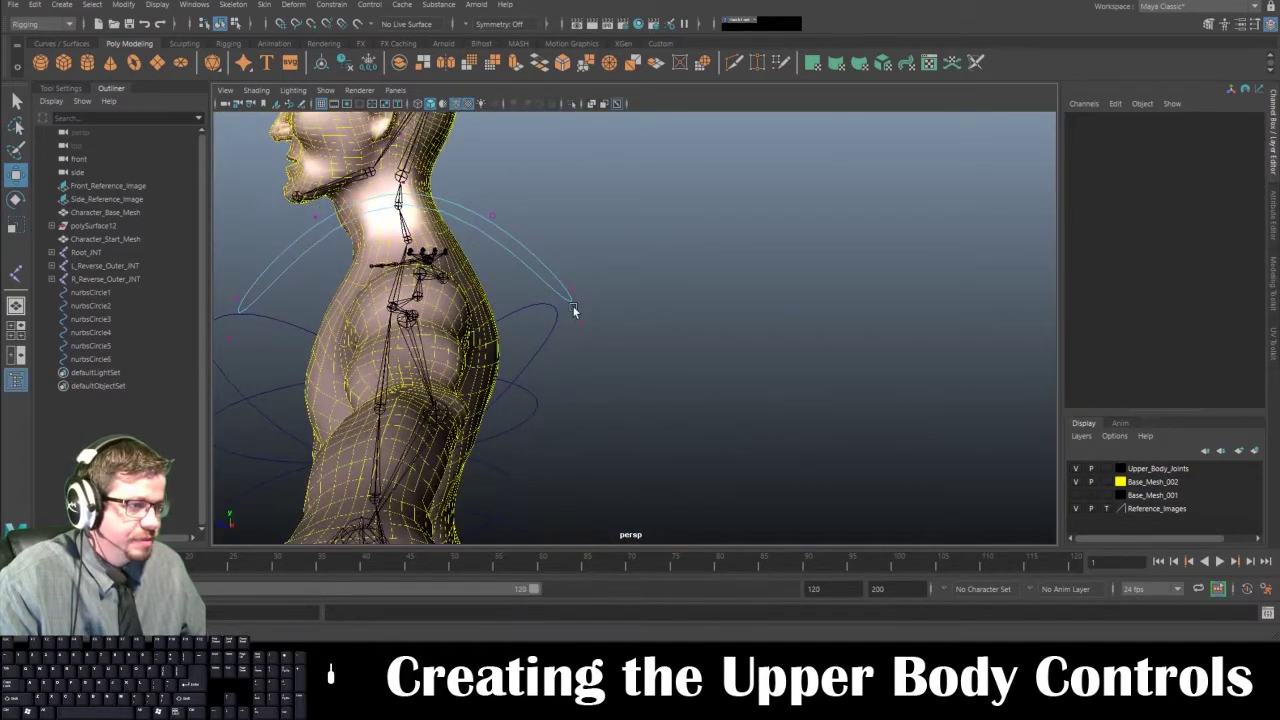
{"action": "left_click_drag", "start_coordinate": [616, 335], "coordinate": [618, 336]}
{"action": "middle_click_drag", "start_coordinate": [618, 336], "coordinate": [703, 326], "text": "alt"}
{"action": "left_click_drag", "start_coordinate": [731, 342], "coordinate": [713, 359], "text": "alt"}
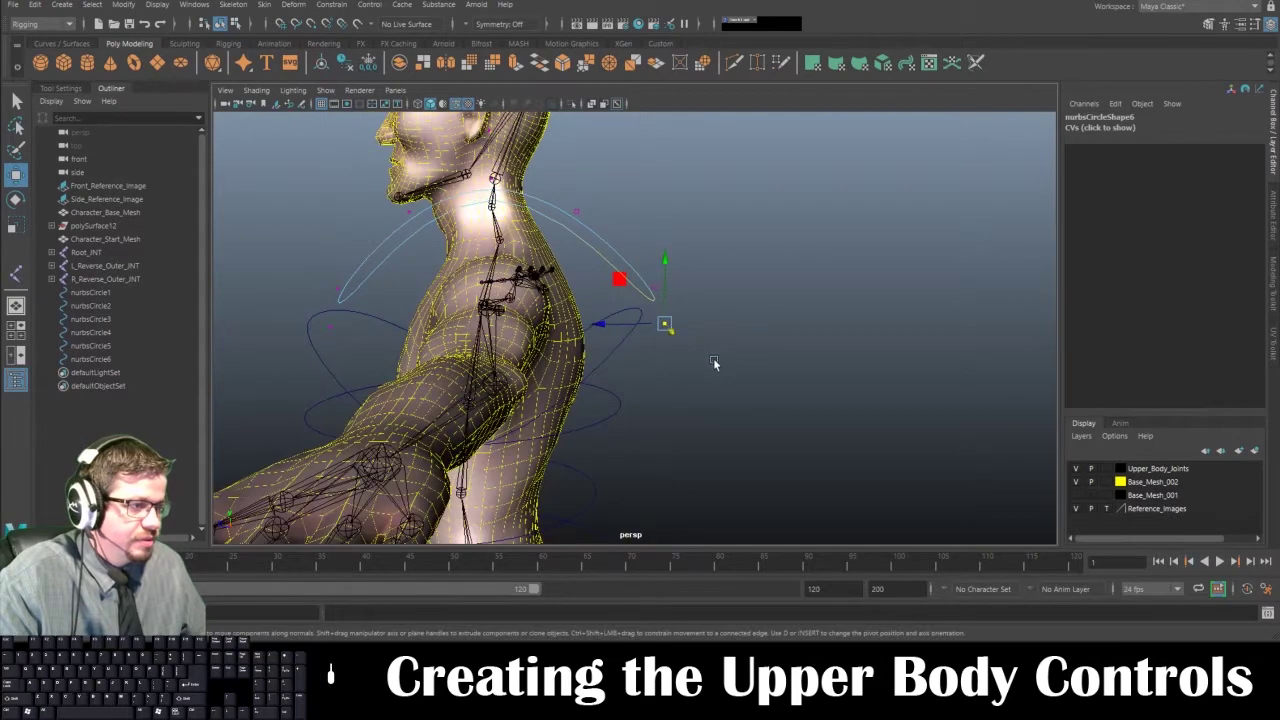
{"action": "left_click_drag", "start_coordinate": [647, 283], "coordinate": [643, 278]}
{"action": "left_click_drag", "start_coordinate": [343, 333], "coordinate": [343, 333], "text": "shift"}
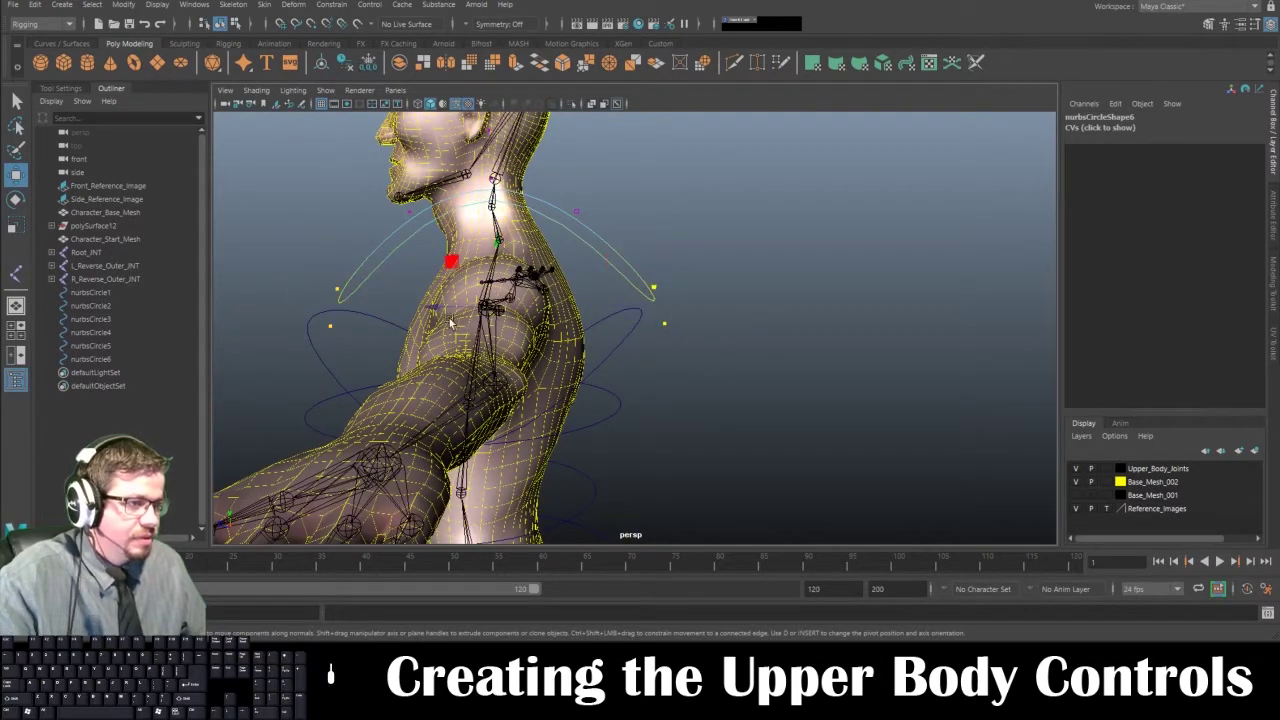
{"action": "left_click_drag", "start_coordinate": [433, 304], "coordinate": [448, 305]}
{"action": "mouse_move", "coordinate": [448, 305]}
{"action": "middle_mouse_down"}
{"action": "mouse_move", "coordinate": [436, 303]}
{"action": "mouse_move", "coordinate": [453, 303]}
{"action": "middle_mouse_up"}
{"action": "left_click_drag", "start_coordinate": [453, 303], "coordinate": [451, 302]}
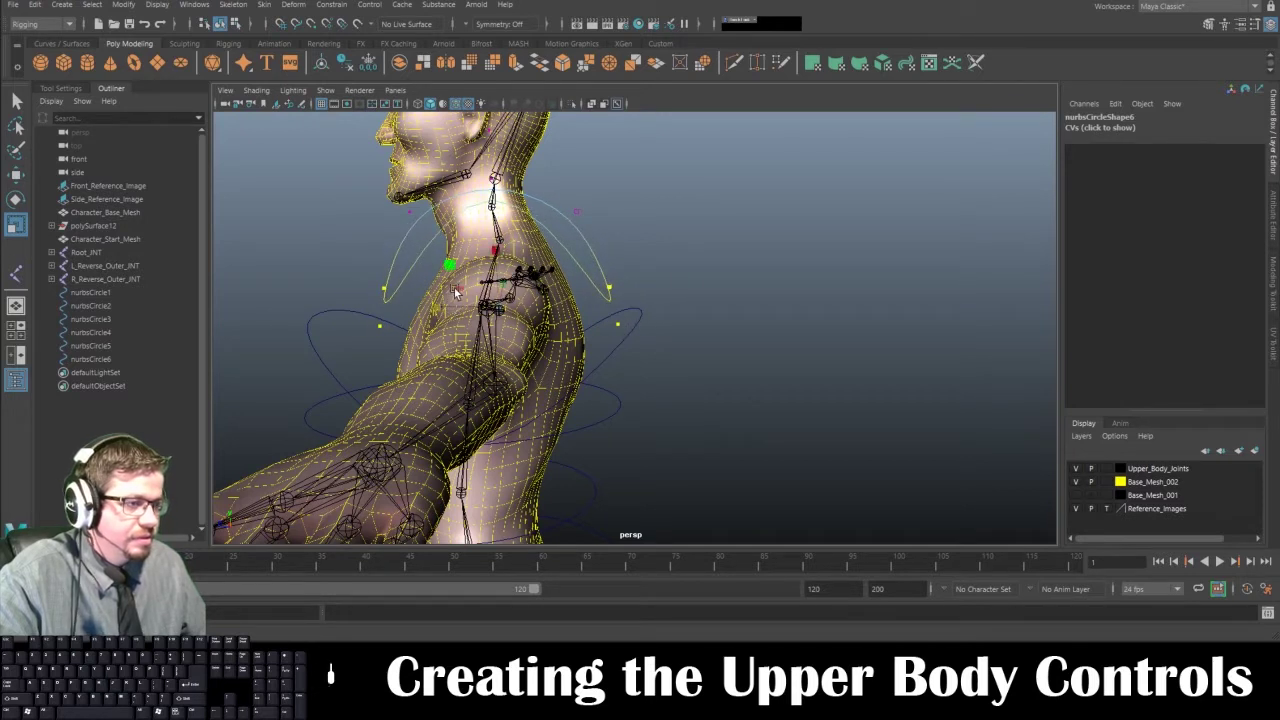
Step: Select the upper control vertex at each end of the clavicle control and raise the pair to round off the arch
{"action": "left_click_drag", "start_coordinate": [367, 279], "coordinate": [402, 302]}
{"action": "key", "text": "w"}
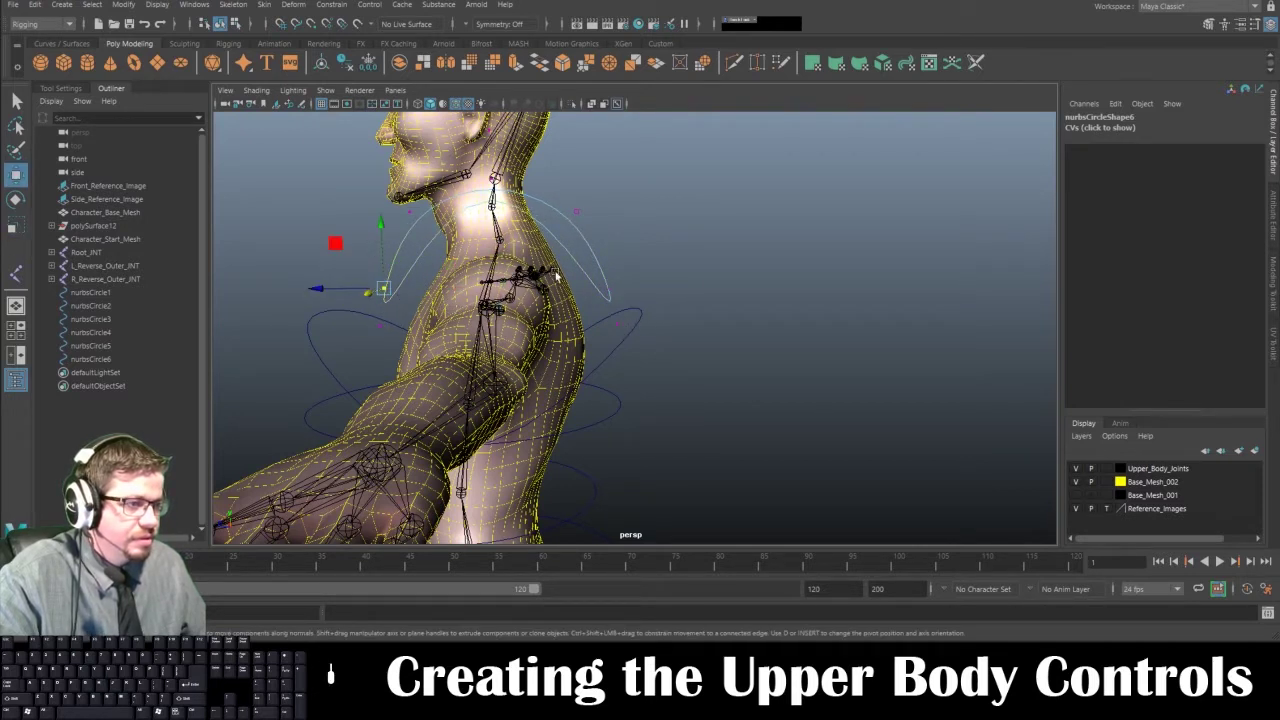
{"action": "left_click_drag", "start_coordinate": [623, 293], "coordinate": [624, 294], "text": "shift"}
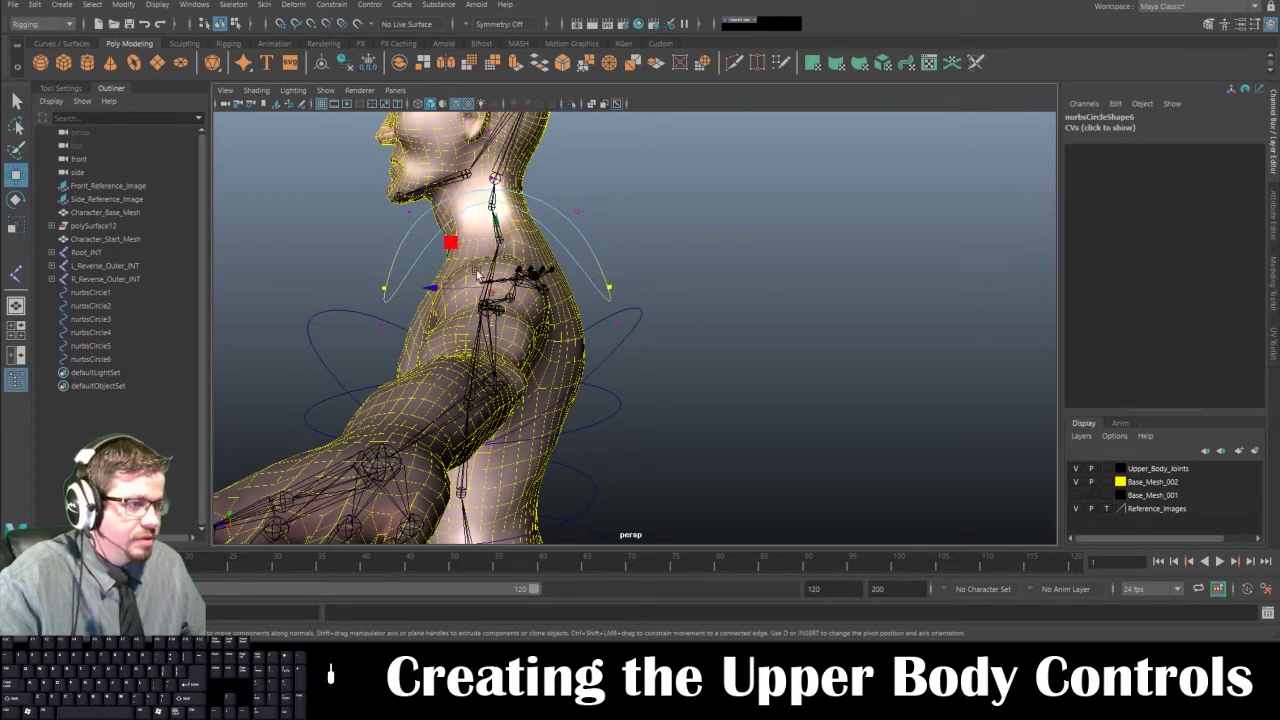
{"action": "left_click_drag", "start_coordinate": [503, 240], "coordinate": [393, 277], "text": "alt"}
{"action": "left_click", "coordinate": [513, 205]}
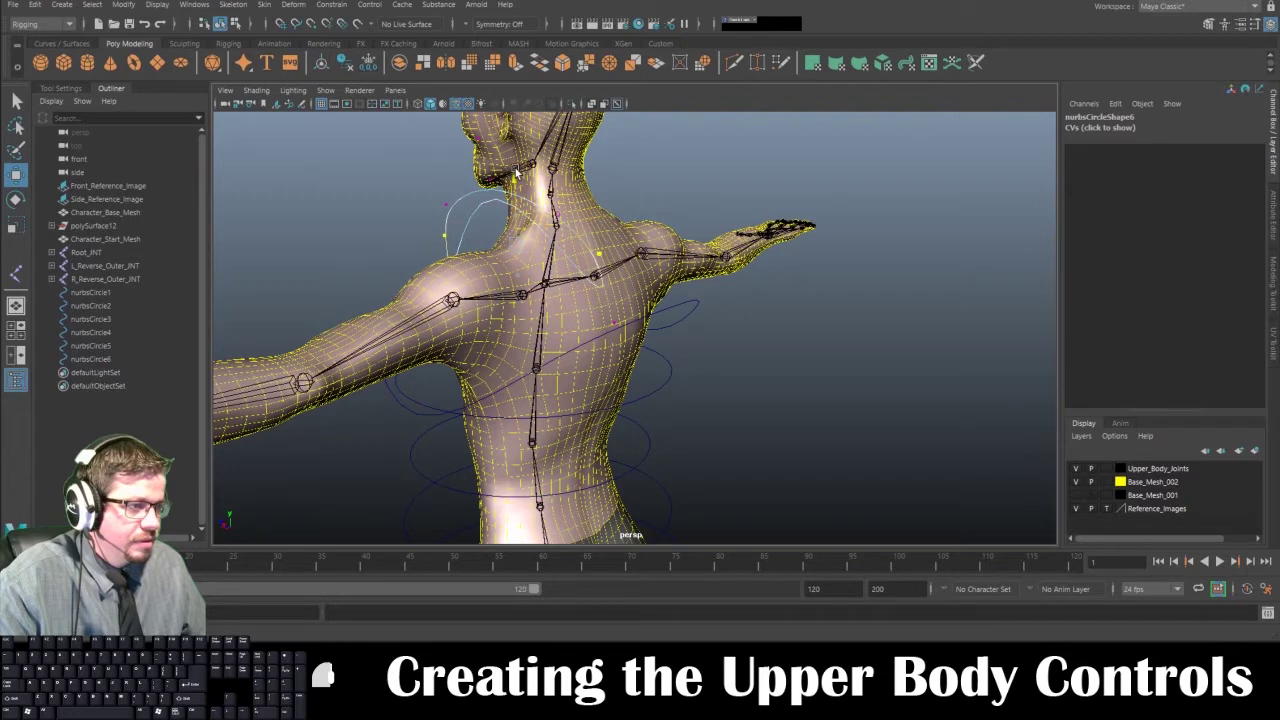
{"action": "left_click_drag", "start_coordinate": [517, 174], "coordinate": [604, 220], "text": "alt"}
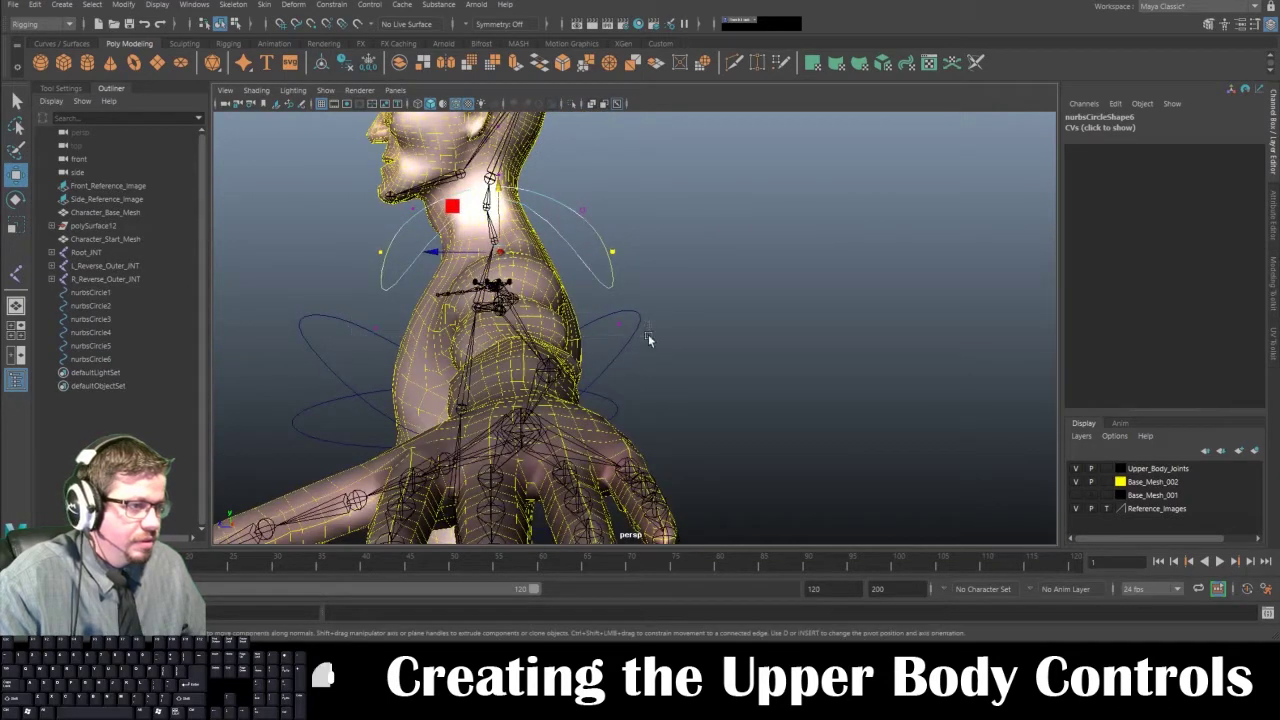
Step: Select the lowest control vertex at each end of the clavicle control, raise the pair and spread it slightly along Z
{"action": "left_click_drag", "start_coordinate": [648, 336], "coordinate": [648, 338]}
{"action": "left_click", "coordinate": [388, 290]}
{"action": "right_click_drag", "start_coordinate": [392, 283], "coordinate": [352, 278]}
{"action": "left_click", "coordinate": [374, 326]}
{"action": "left_click_drag", "start_coordinate": [603, 314], "coordinate": [643, 334], "text": "shift"}
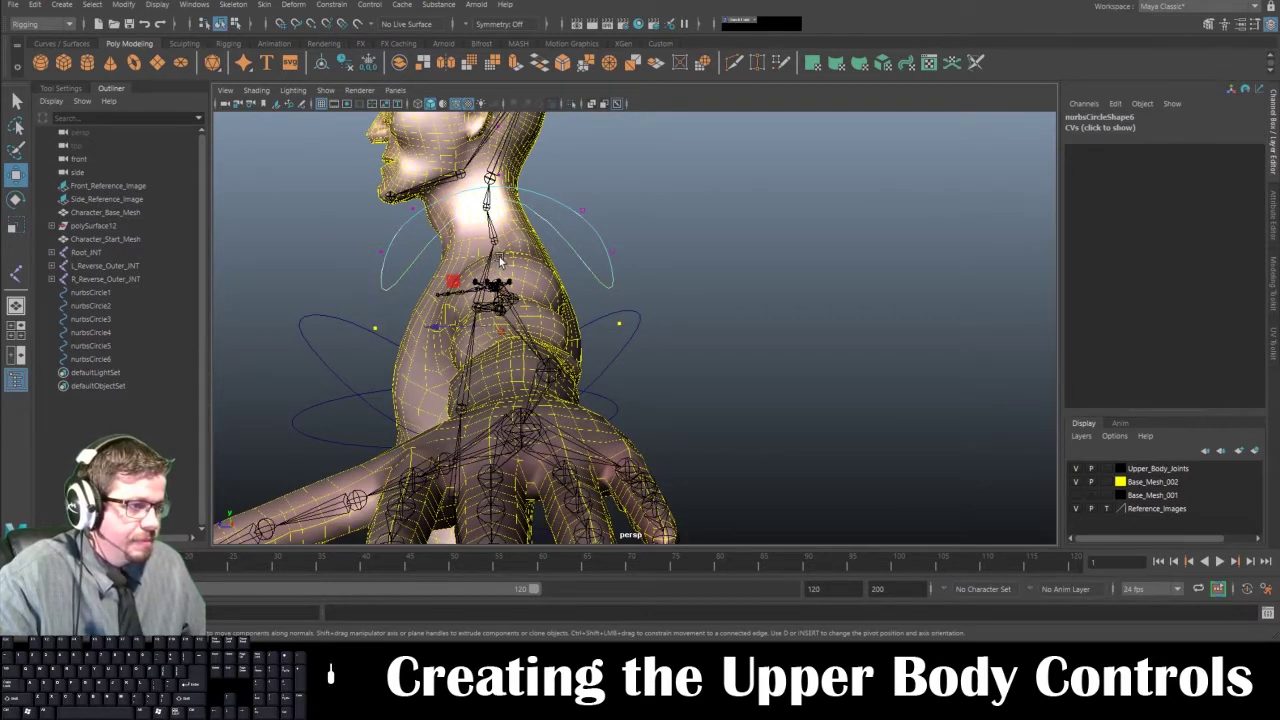
{"action": "left_click_drag", "start_coordinate": [500, 261], "coordinate": [504, 219]}
{"action": "key", "text": "r"}
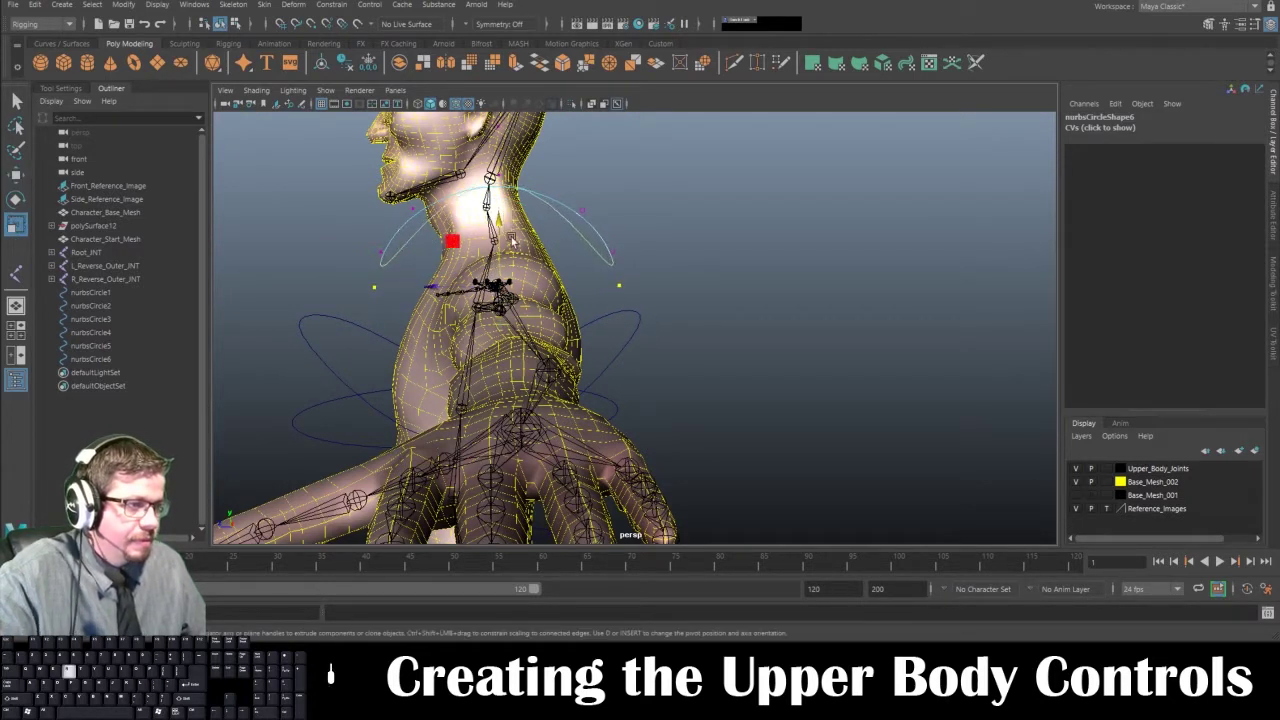
{"action": "mouse_move", "coordinate": [437, 288]}
{"action": "left_mouse_down"}
{"action": "mouse_move", "coordinate": [449, 288]}
{"action": "mouse_move", "coordinate": [434, 288]}
{"action": "left_mouse_up"}
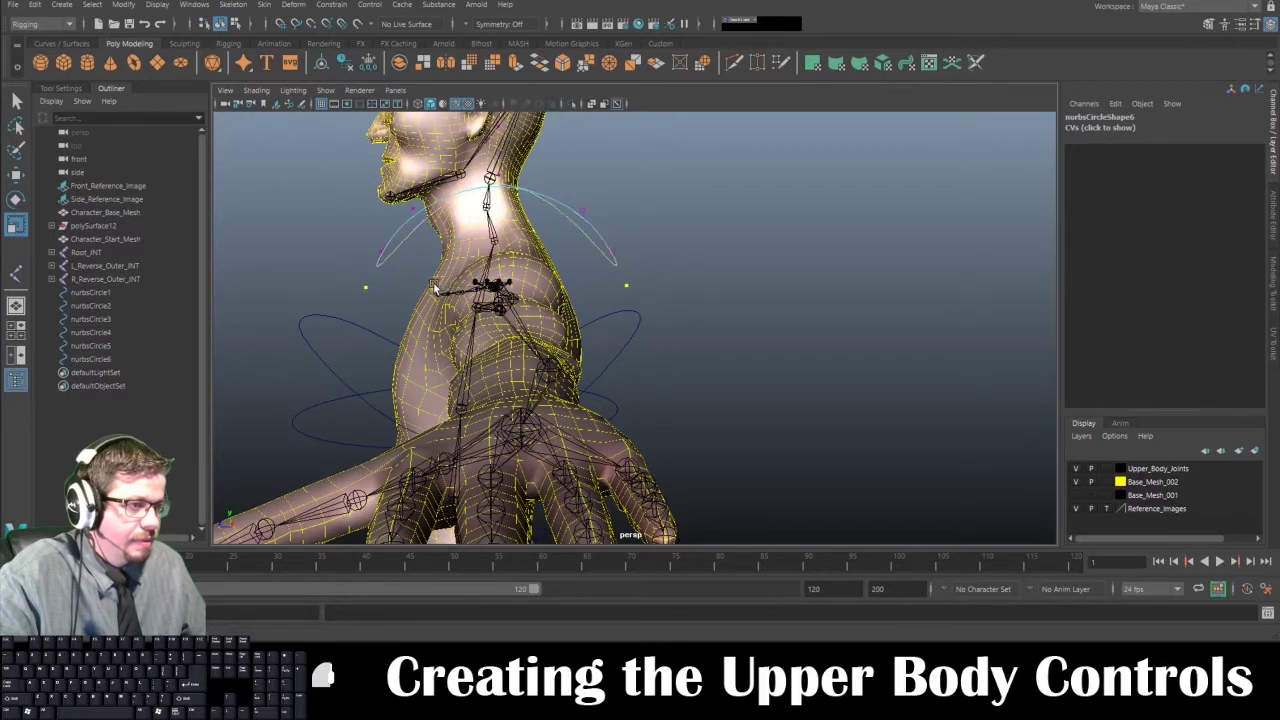
{"action": "key", "text": "w"}
{"action": "left_click_drag", "start_coordinate": [498, 218], "coordinate": [497, 232]}
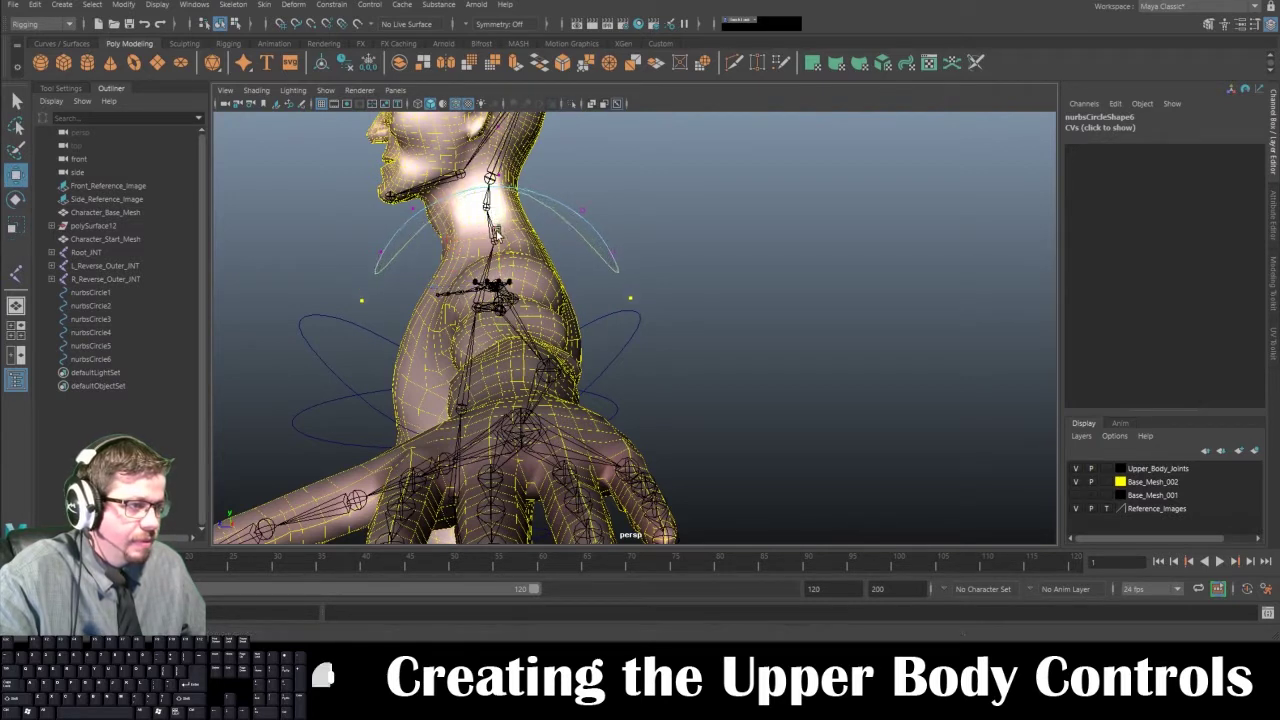
Step: Raise the pair of control vertices beside the clavicle control's peak slightly and scale them closer together along Z
{"action": "left_click", "coordinate": [373, 250]}
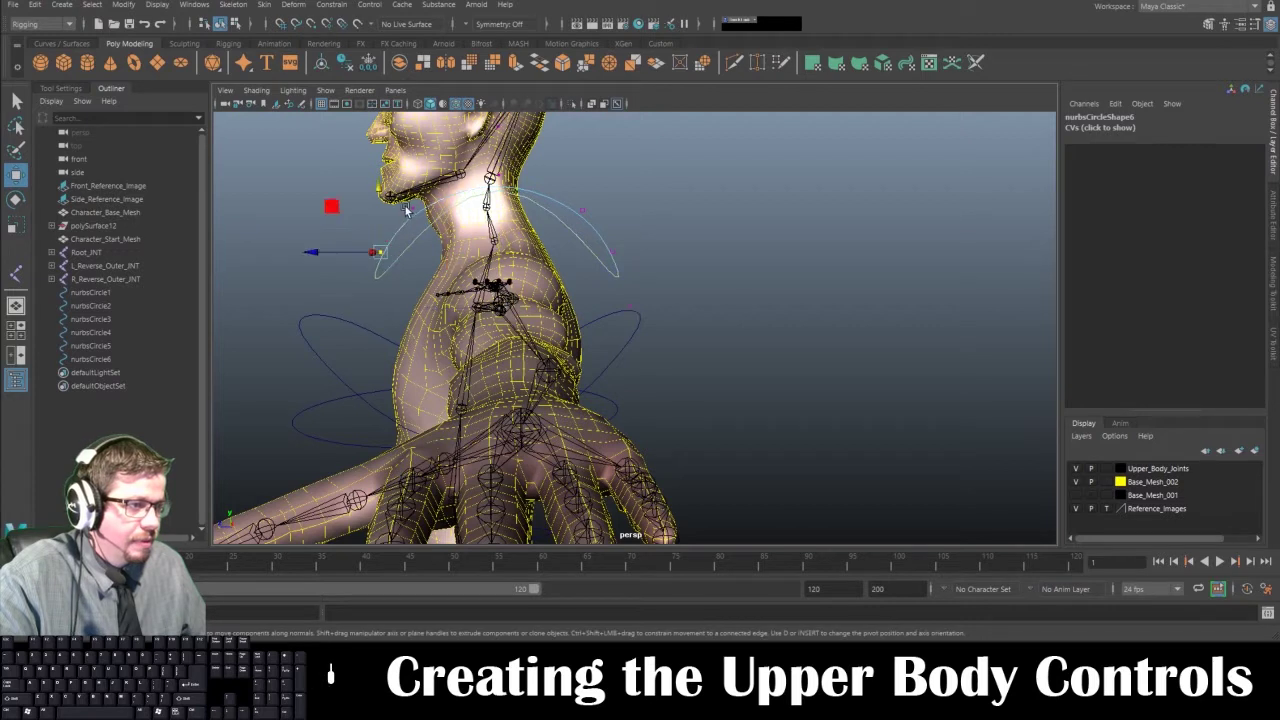
{"action": "left_click", "coordinate": [420, 218]}
{"action": "left_click", "coordinate": [578, 212], "text": "shift"}
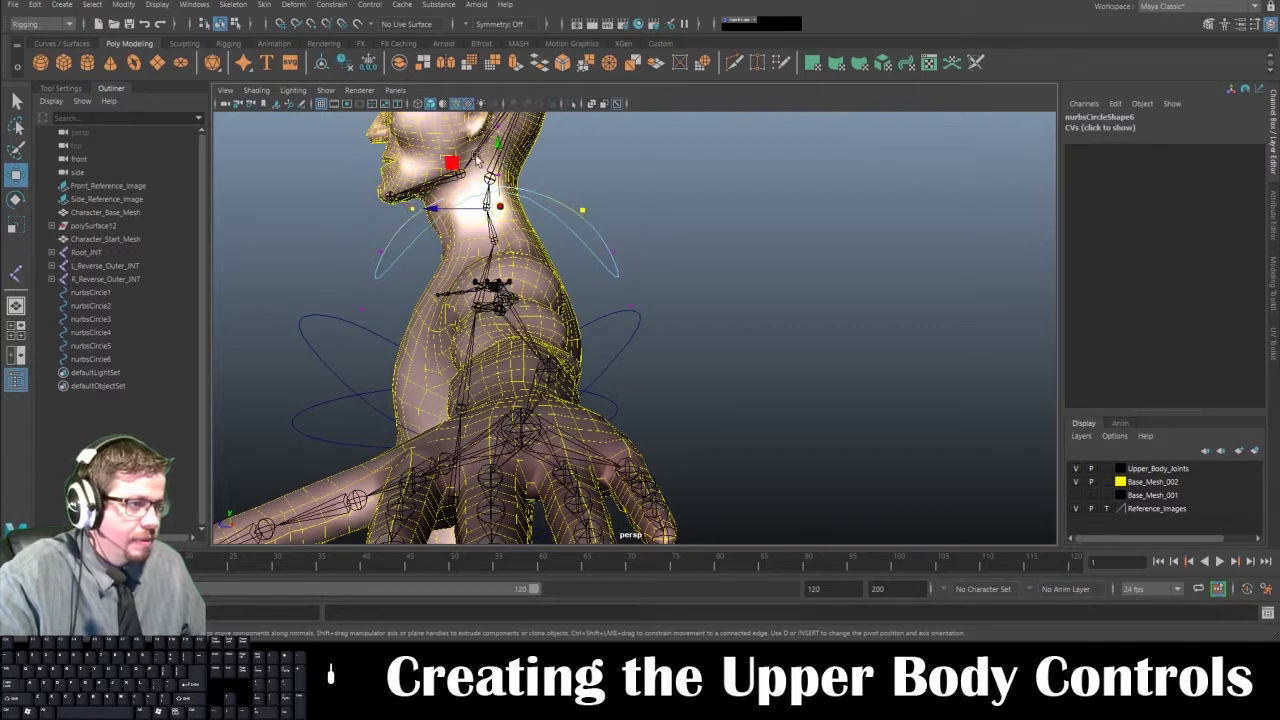
{"action": "left_click_drag", "start_coordinate": [499, 145], "coordinate": [500, 143]}
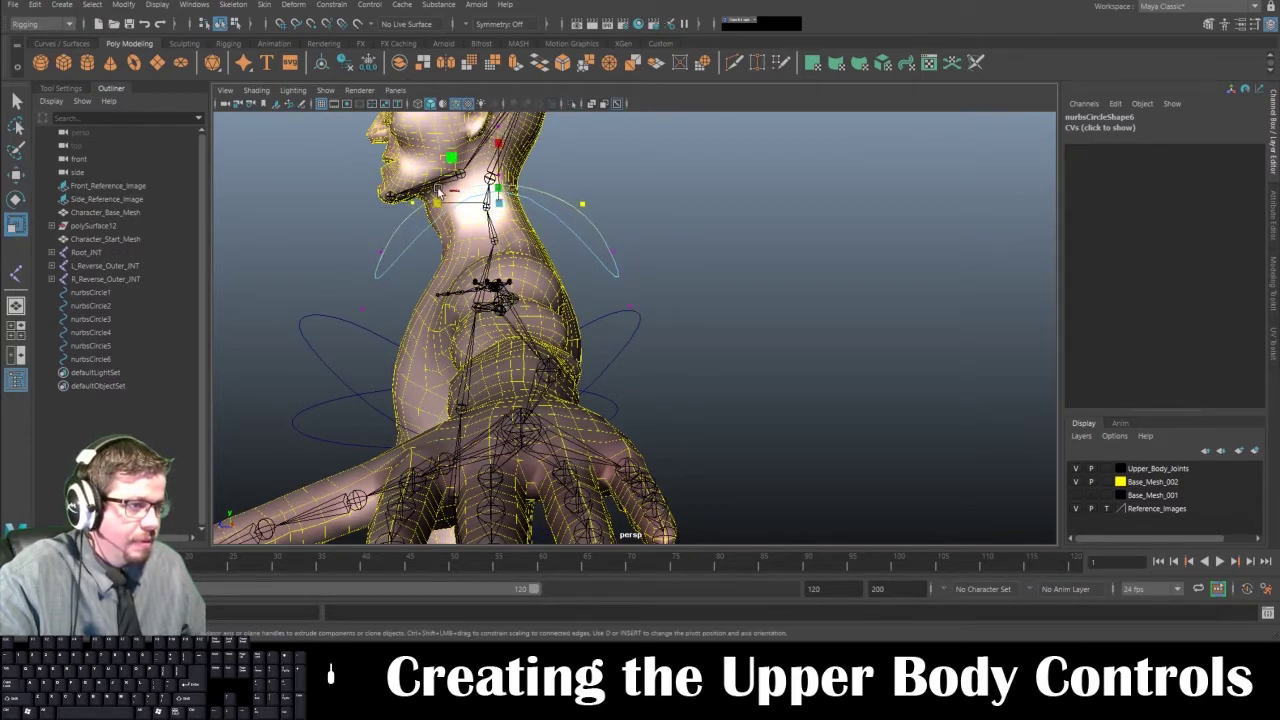
{"action": "left_click", "coordinate": [443, 205]}
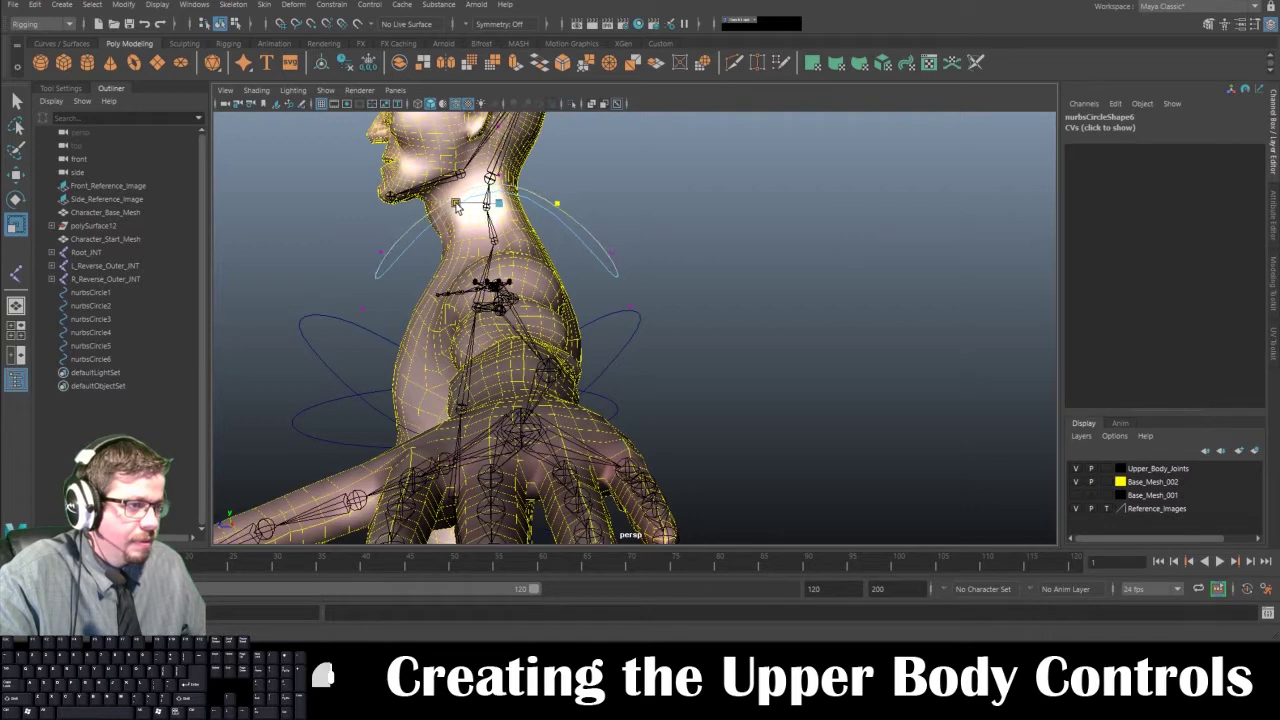
{"action": "left_click_drag", "start_coordinate": [457, 207], "coordinate": [557, 208]}
Step: Try lowering the central control vertex at the clavicle control's peak slightly, and undo the move
{"action": "left_click", "coordinate": [545, 204]}
{"action": "middle_click_drag", "start_coordinate": [635, 129], "coordinate": [631, 207], "text": "alt"}
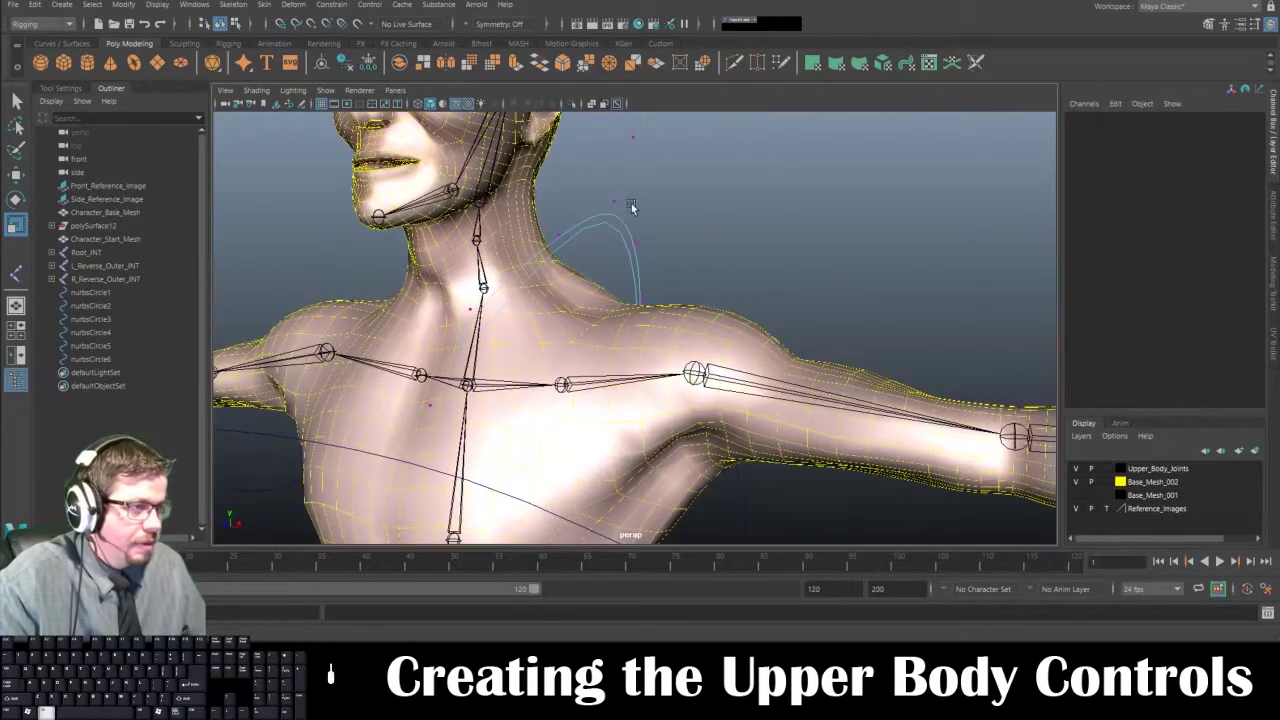
{"action": "left_click", "coordinate": [620, 201]}
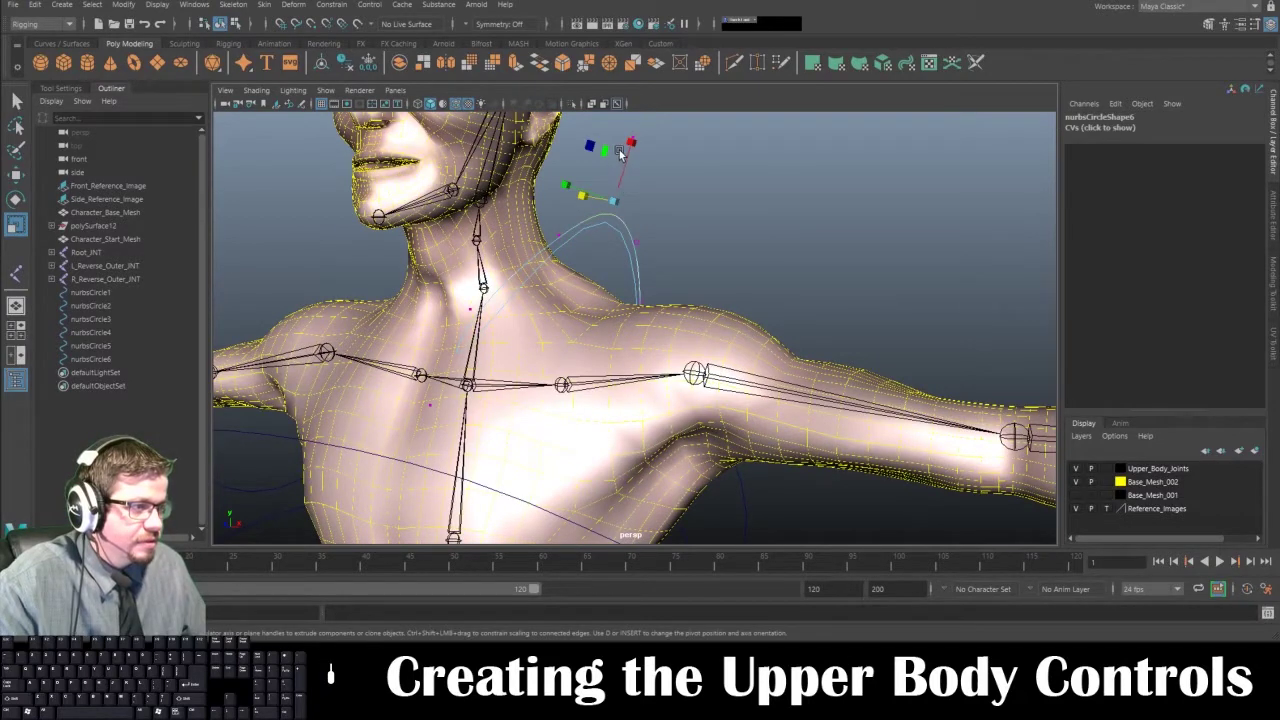
{"action": "key", "text": "w"}
{"action": "left_click_drag", "start_coordinate": [620, 177], "coordinate": [620, 143]}
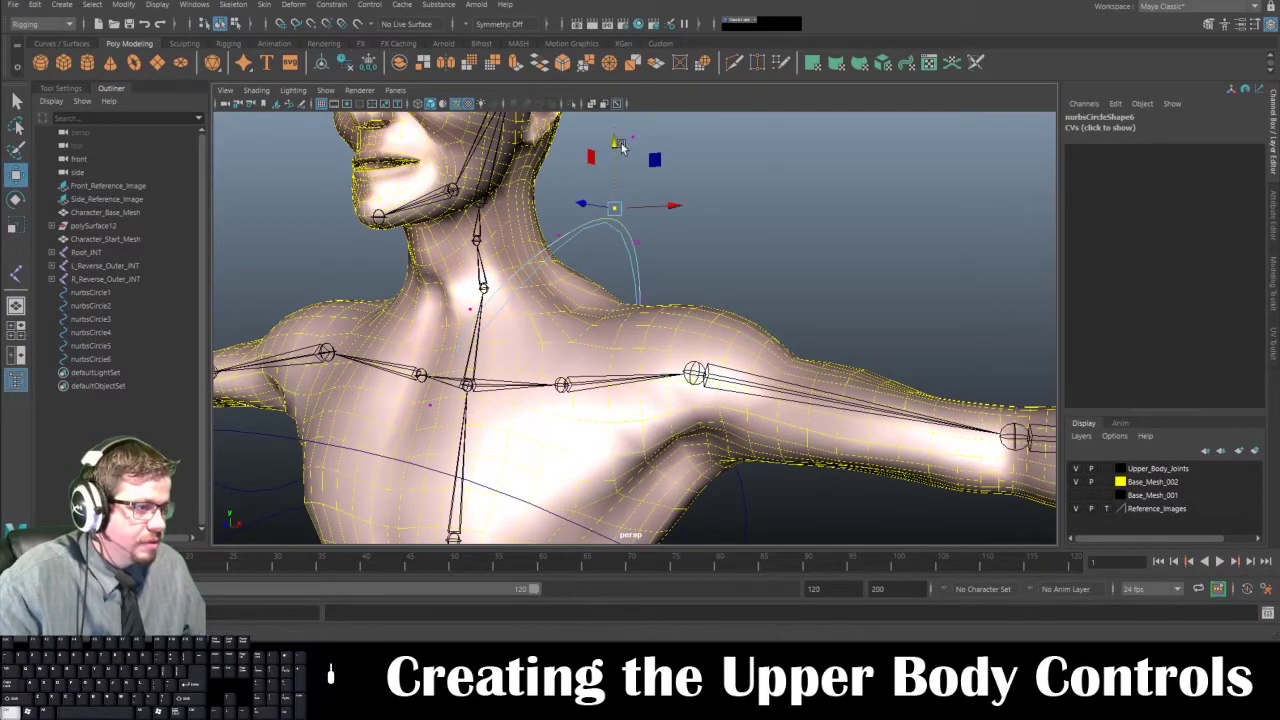
{"action": "left_click_drag", "start_coordinate": [657, 190], "coordinate": [683, 181], "text": "alt"}
{"action": "key", "text": "ctrl+z"}
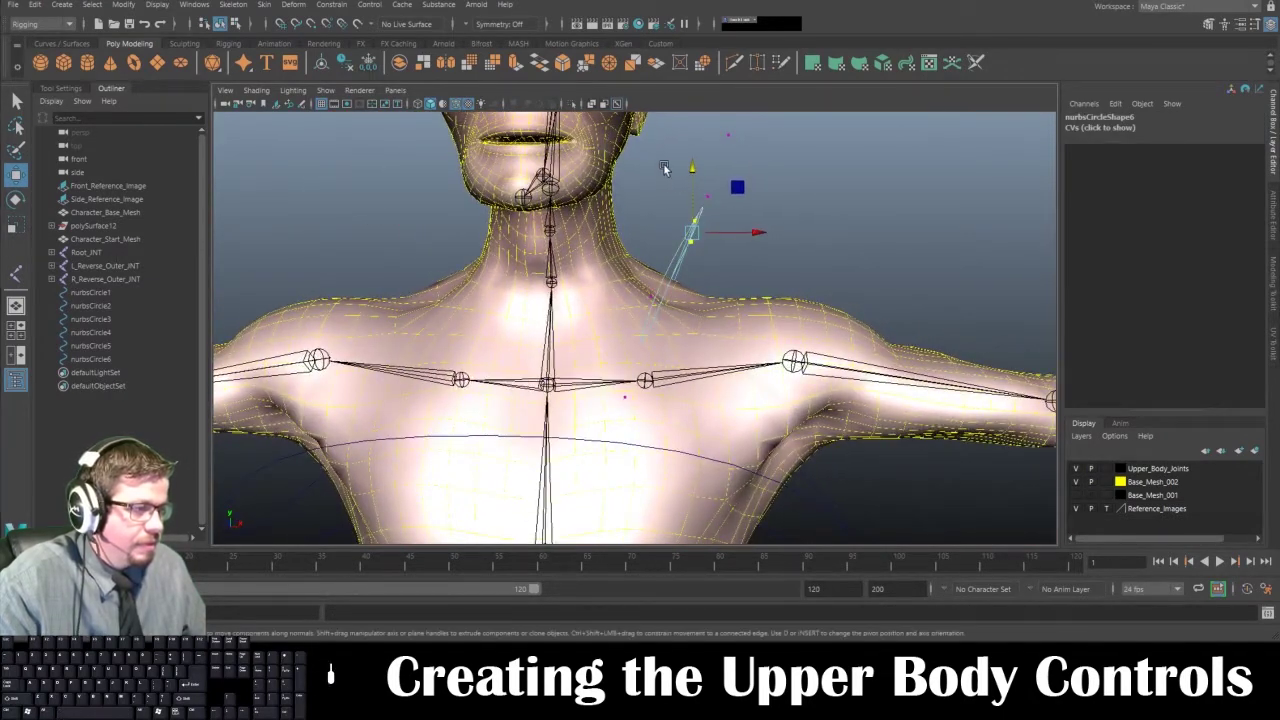
Step: Undo the latest control vertex edits on the clavicle control while checking its profile in the front view
{"action": "key", "text": "space"}
{"action": "key", "text": "space"}
{"action": "key", "text": "f"}
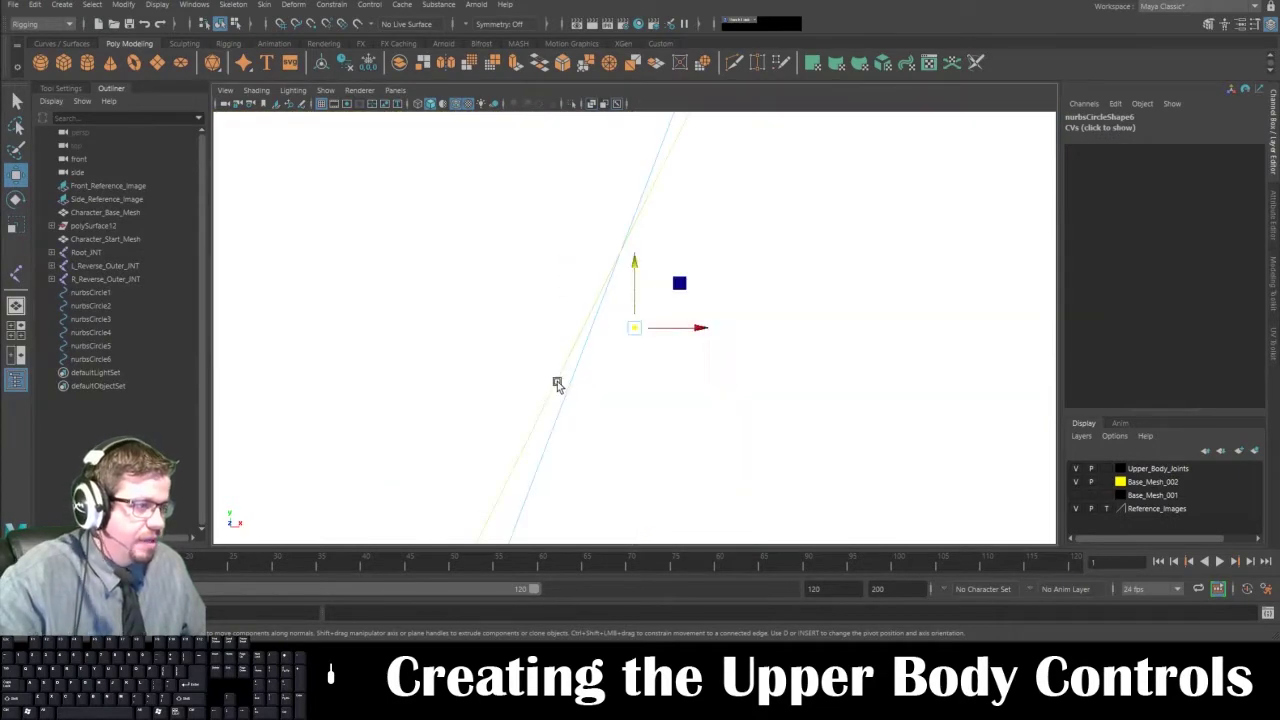
{"action": "right_click_drag", "start_coordinate": [585, 335], "coordinate": [589, 404], "text": "alt"}
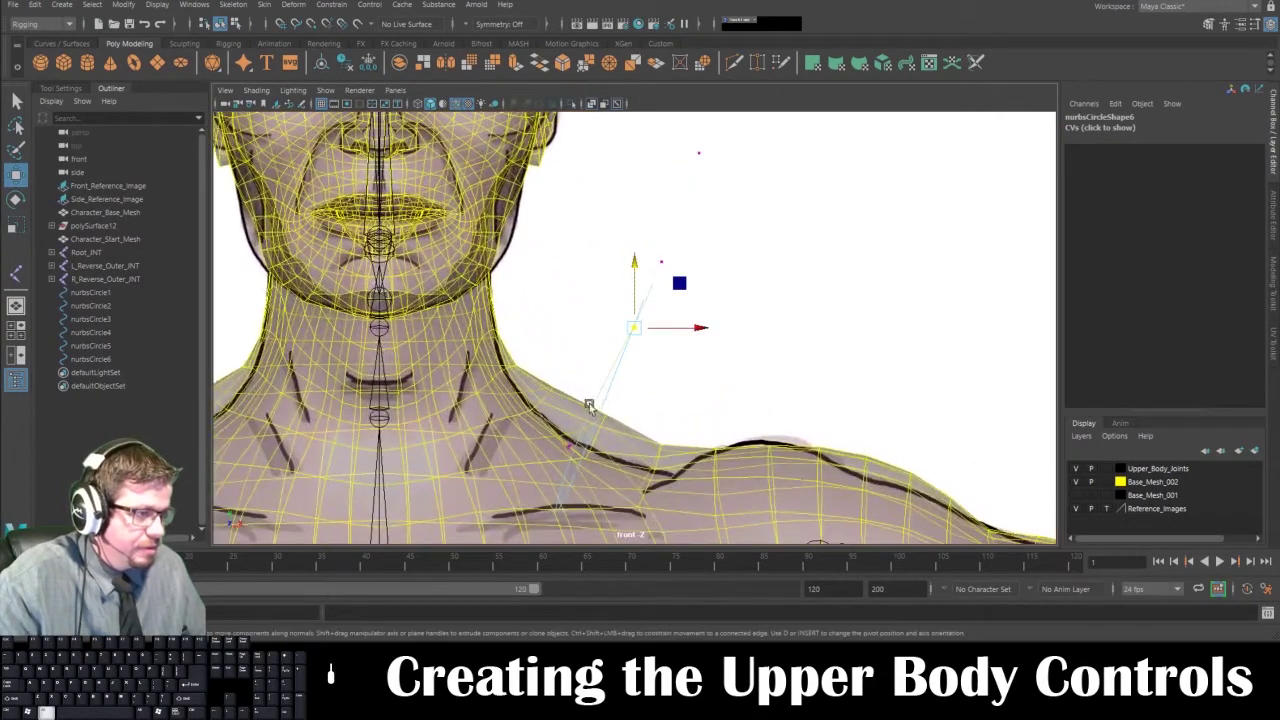
{"action": "left_click_drag", "start_coordinate": [702, 328], "coordinate": [702, 334]}
{"action": "key", "text": "ctrl+z"}
{"action": "key", "text": "ctrl+z"}
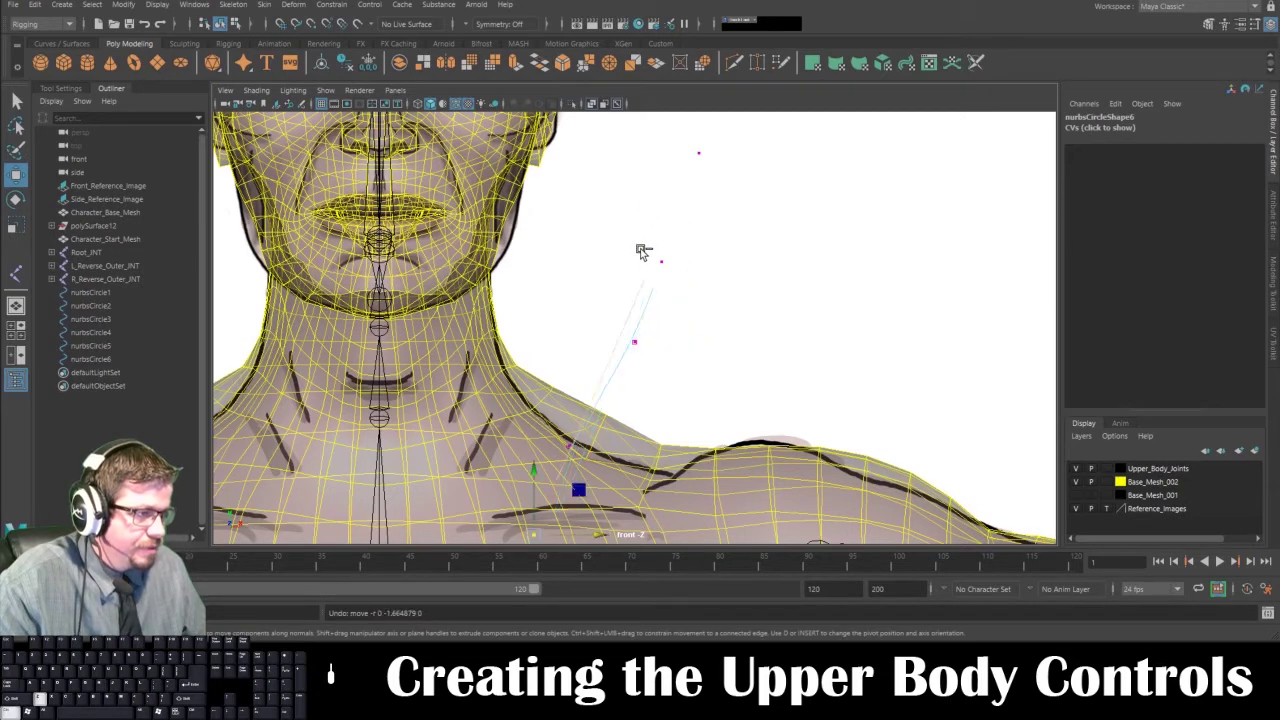
{"action": "key", "text": "ctrl+z"}
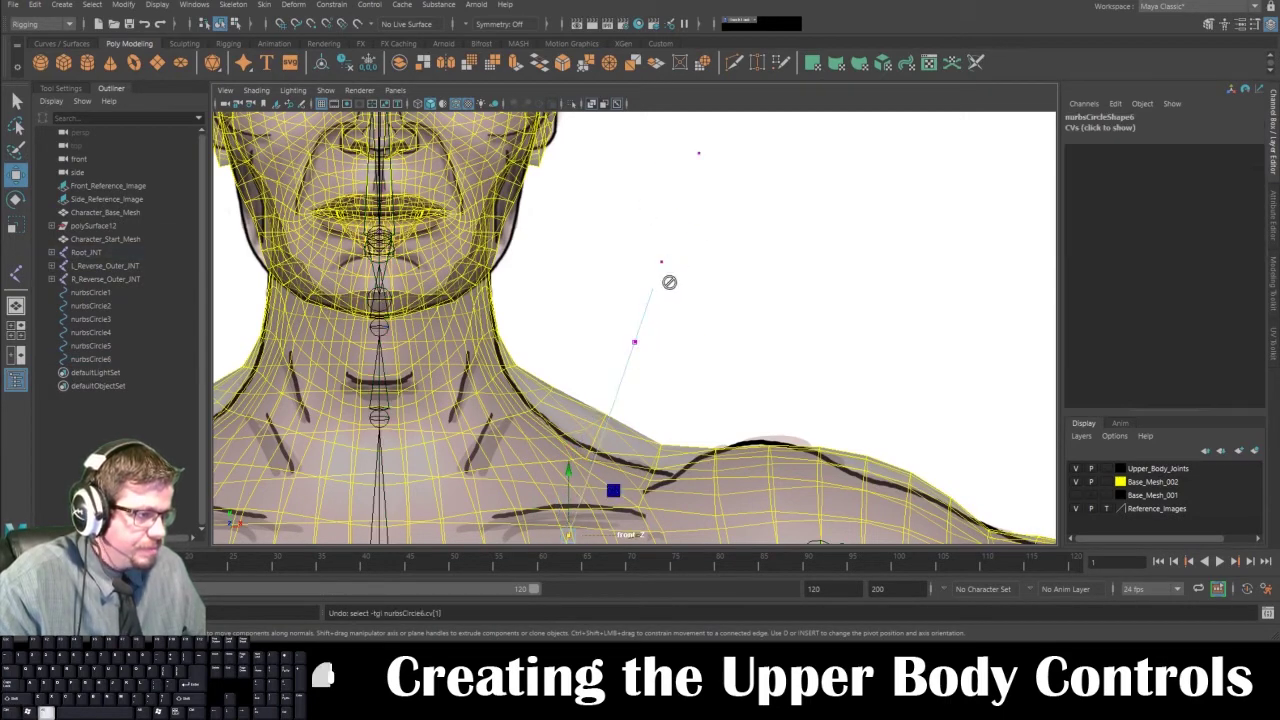
Step: Return the clavicle control to object selection and set its Rotate Z to 90
{"action": "key", "text": "space"}
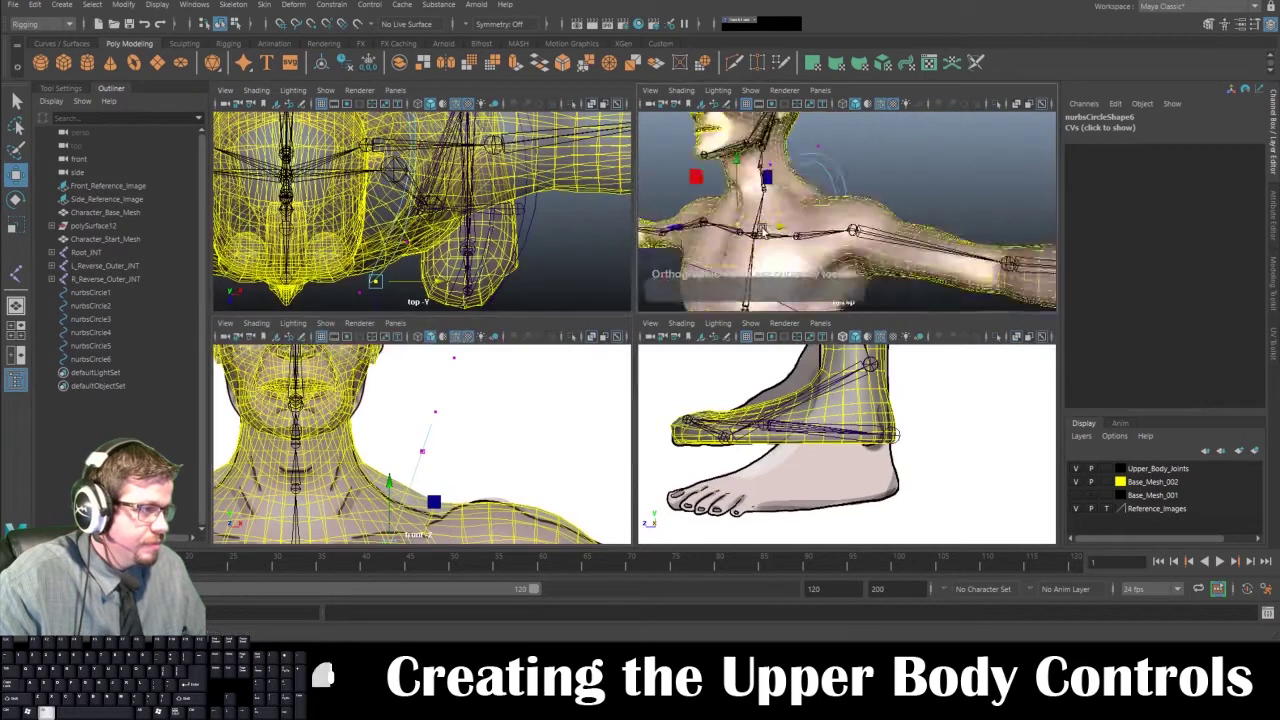
{"action": "left_click_drag", "start_coordinate": [762, 232], "coordinate": [850, 215], "text": "alt"}
{"action": "right_click_drag", "start_coordinate": [871, 168], "coordinate": [858, 165]}
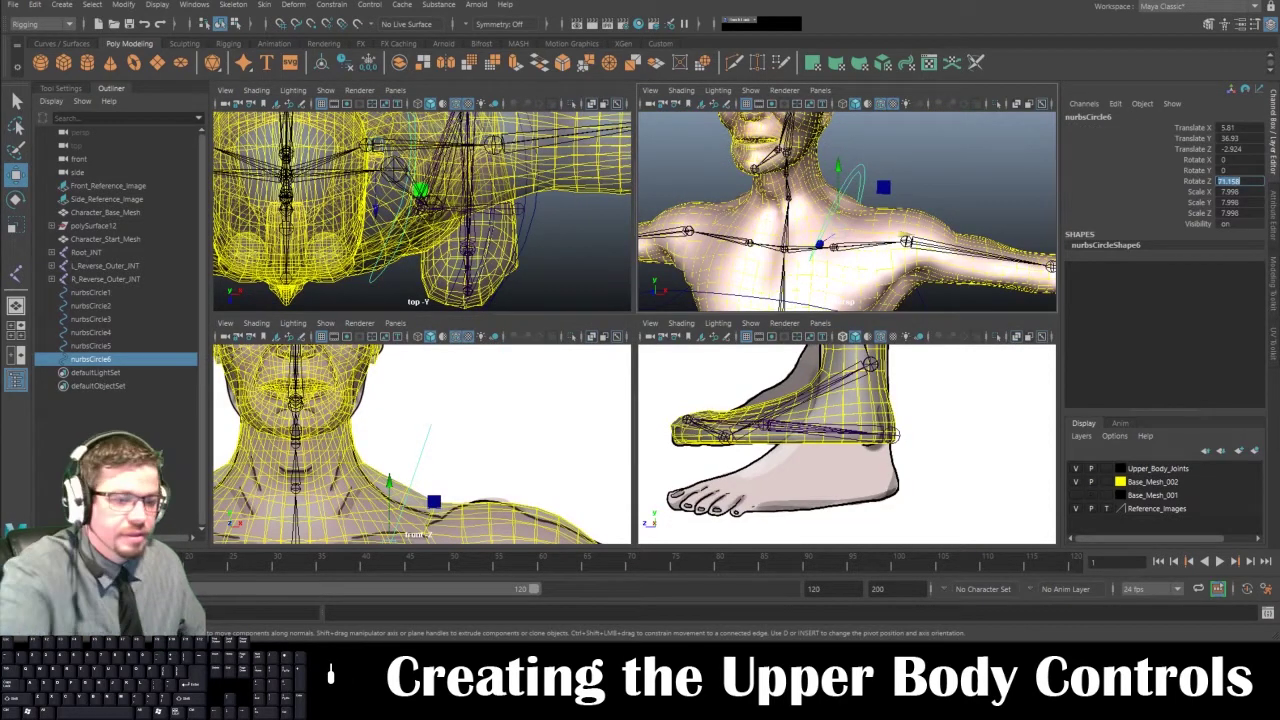
{"action": "key", "text": "Return"}
{"action": "left_click_drag", "start_coordinate": [916, 192], "coordinate": [826, 186], "text": "alt"}
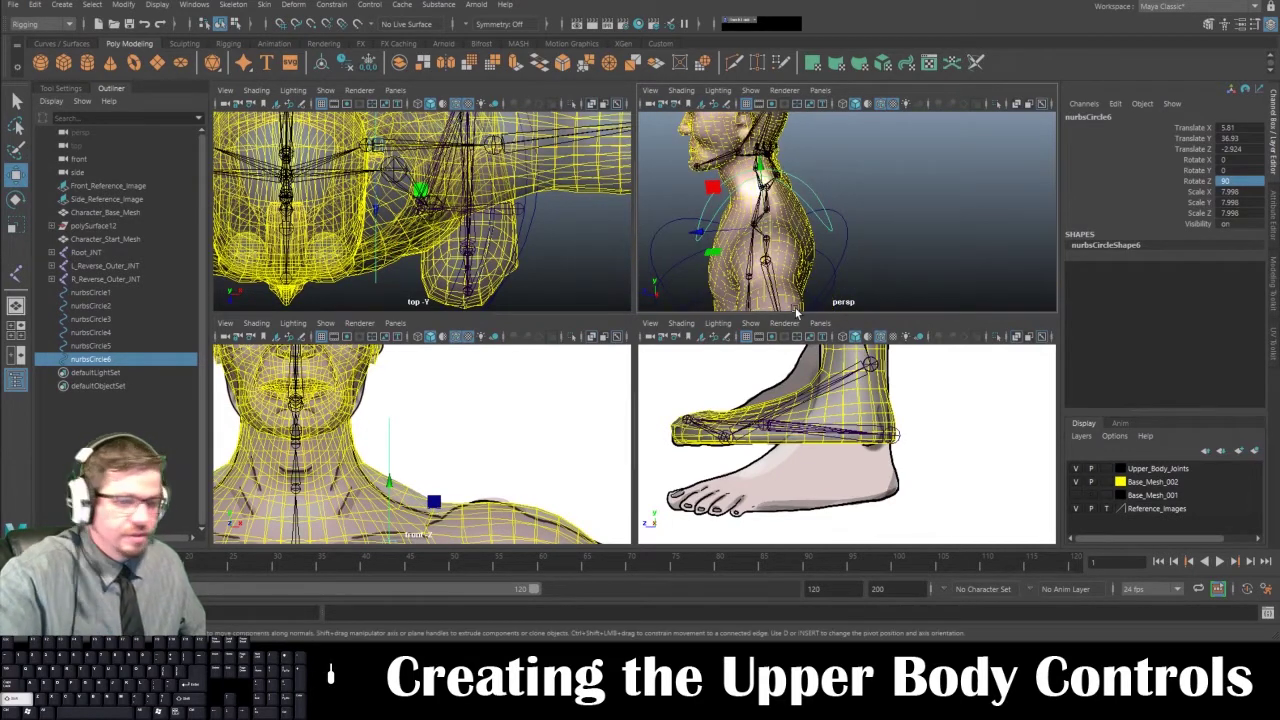
Step: Isolate the clavicle control in the perspective view and raise the lowest control vertices at its two ends
{"action": "key", "text": "ctrl+1"}
{"action": "right_click_drag", "start_coordinate": [731, 187], "coordinate": [650, 186]}
{"action": "left_click_drag", "start_coordinate": [684, 242], "coordinate": [862, 268]}
{"action": "left_click_drag", "start_coordinate": [766, 183], "coordinate": [766, 167]}
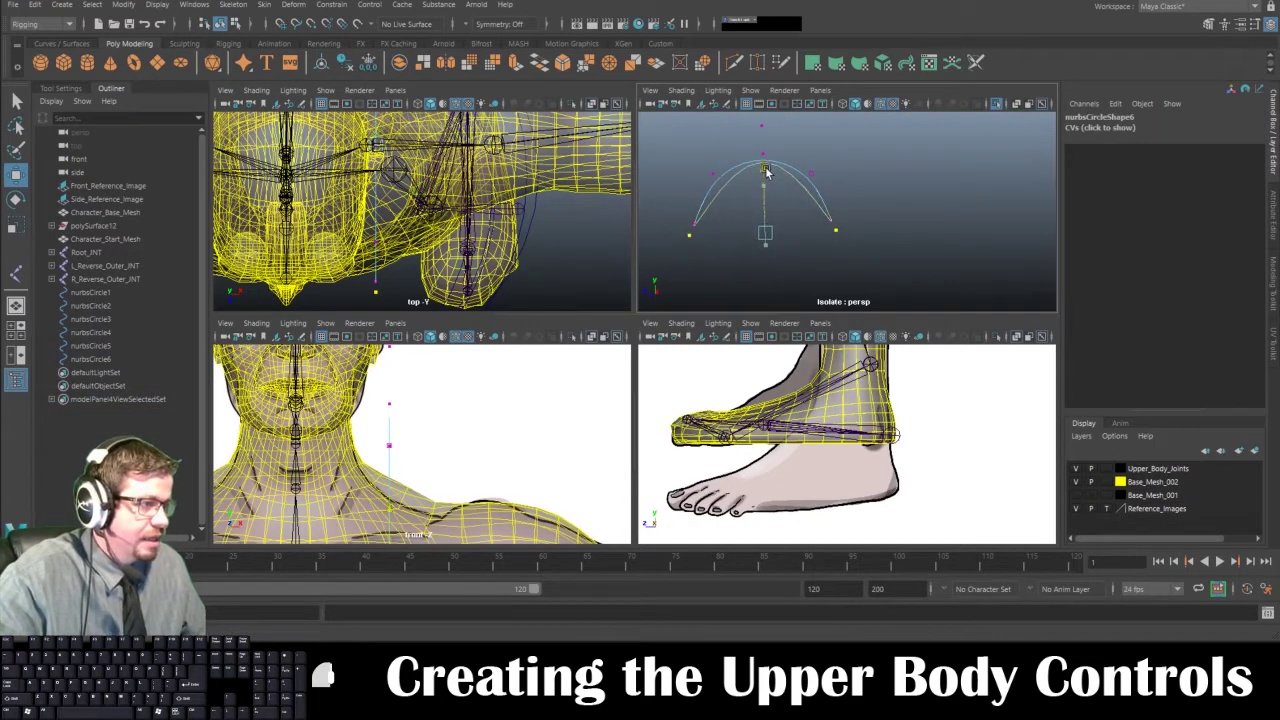
Step: Lower the topmost control vertex of the clavicle control slightly to flatten its peak
{"action": "left_click_drag", "start_coordinate": [745, 119], "coordinate": [775, 130]}
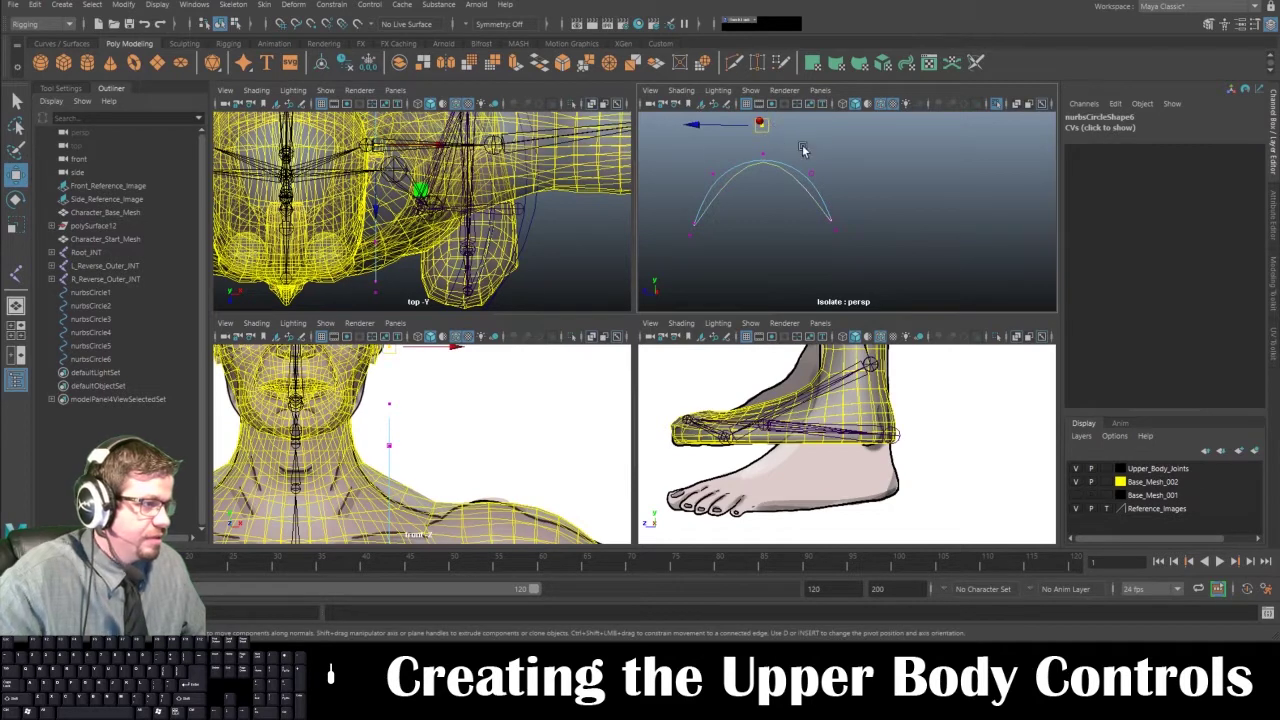
{"action": "middle_click_drag", "start_coordinate": [803, 150], "coordinate": [806, 184], "text": "alt"}
{"action": "left_click_drag", "start_coordinate": [763, 125], "coordinate": [766, 136]}
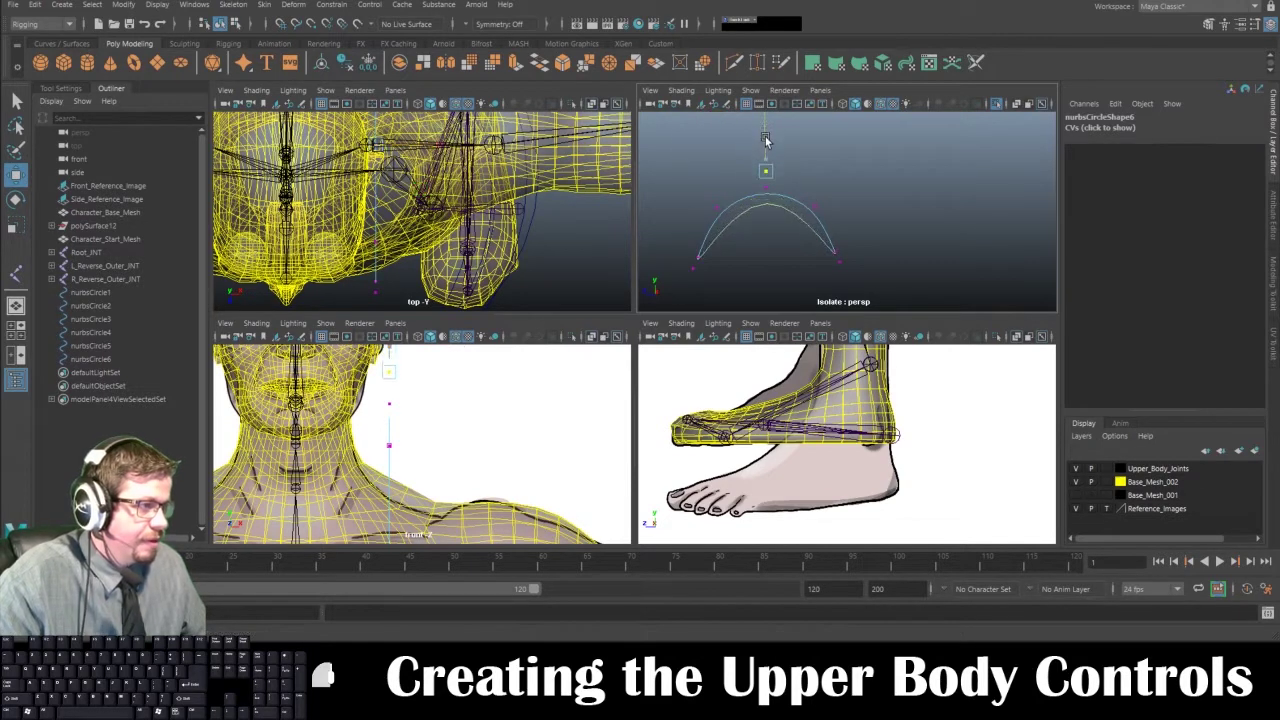
Step: Select the control vertices on either side of the clavicle control's peak and scale them closer together along Z
{"action": "left_click", "coordinate": [720, 212]}
{"action": "left_click", "coordinate": [815, 207], "text": "shift"}
{"action": "key", "text": "r"}
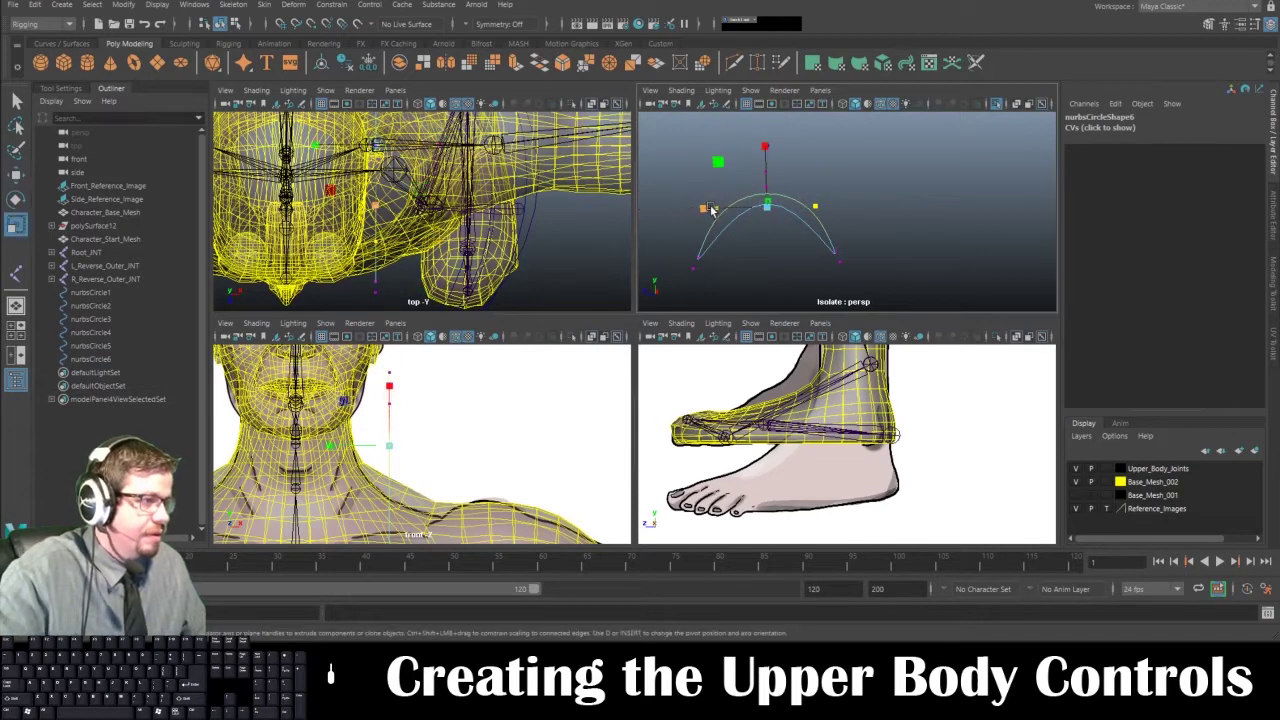
{"action": "left_click_drag", "start_coordinate": [706, 211], "coordinate": [722, 212]}
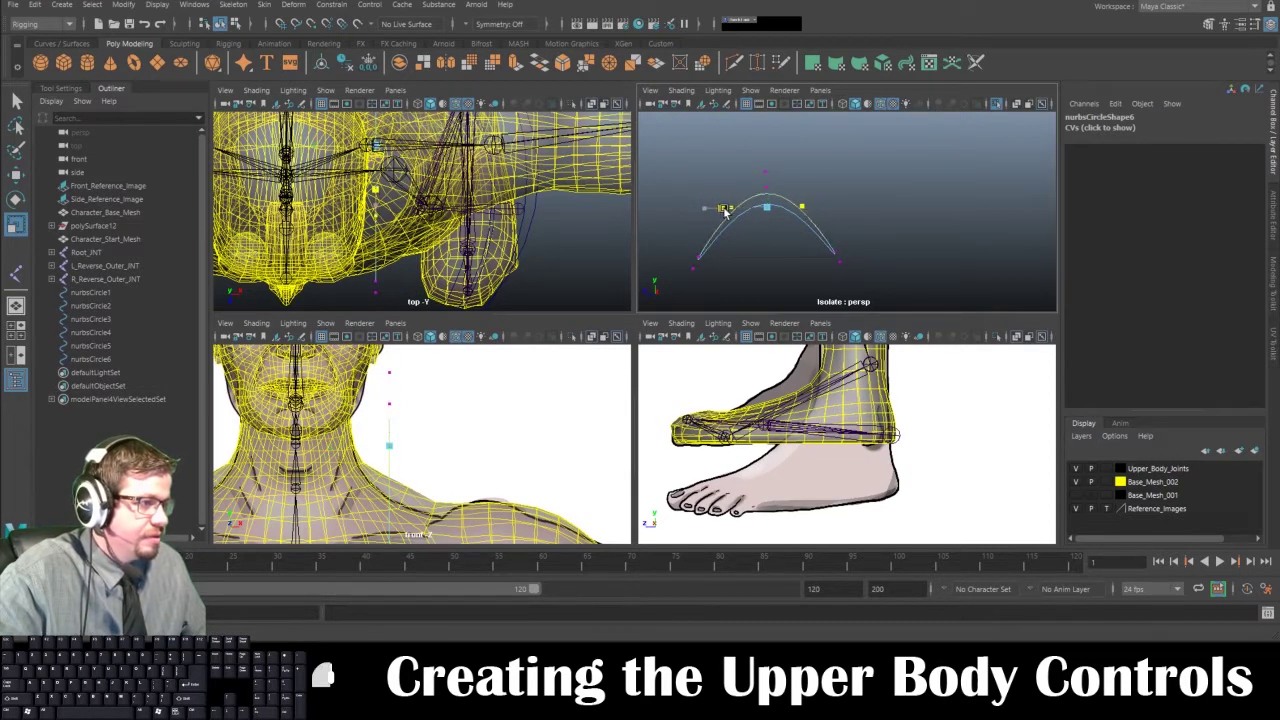
Step: Return the clavicle control to object selection and exit isolation to show the whole character
{"action": "right_click", "coordinate": [776, 200]}
{"action": "right_click_drag", "start_coordinate": [776, 197], "coordinate": [823, 173]}
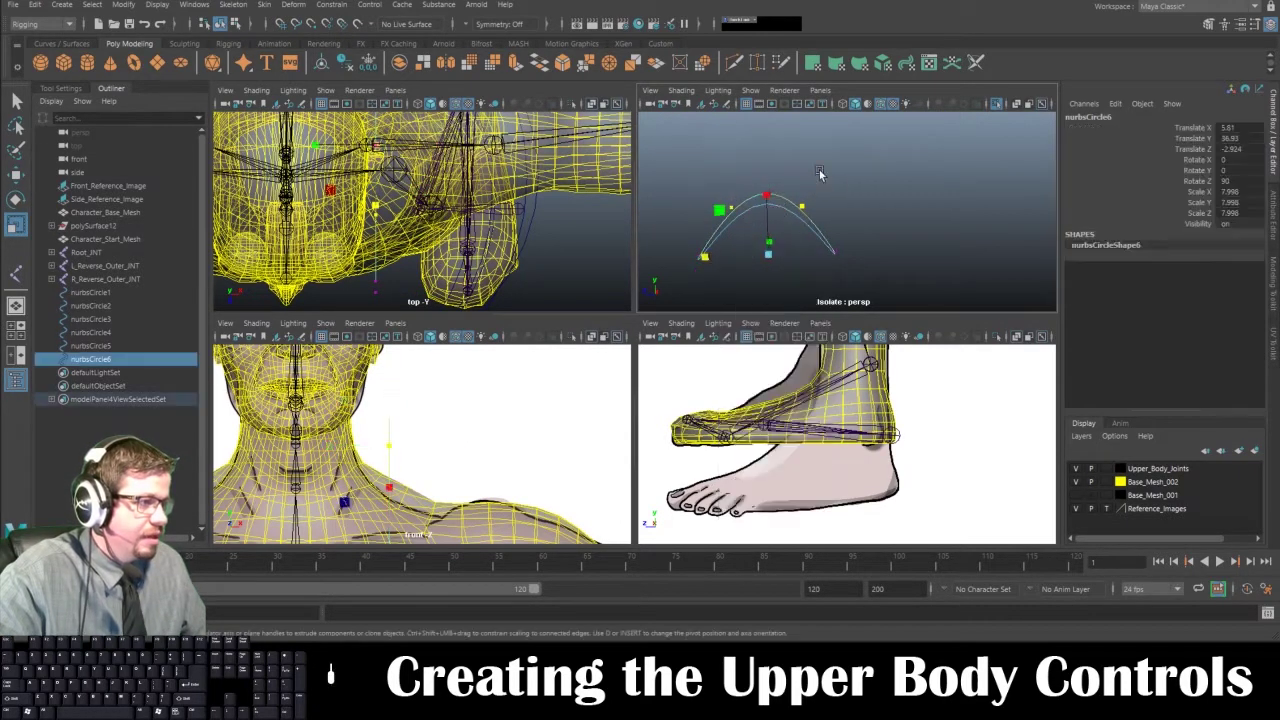
{"action": "left_click", "coordinate": [900, 184]}
{"action": "key", "text": "shift+i"}
{"action": "left_click", "coordinate": [806, 213]}
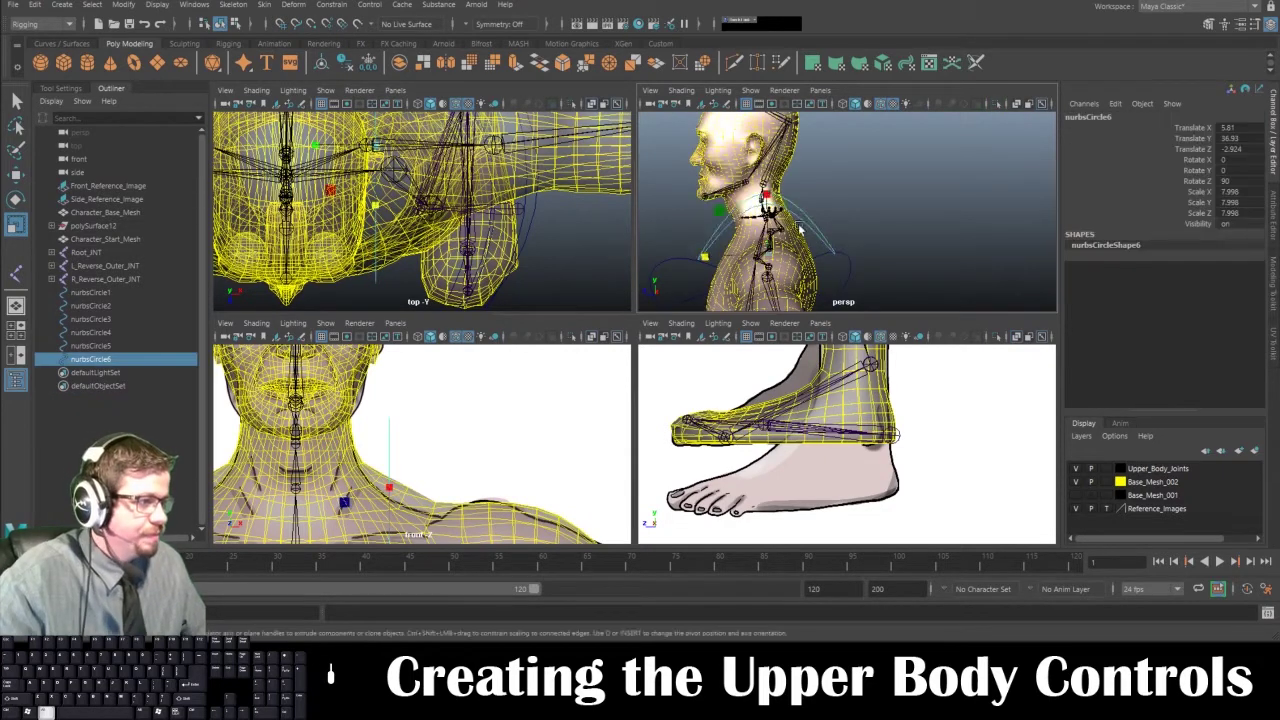
Step: Move the clavicle control to about 5.2 in Translate X and 35.04 in Translate Y, and tilt it to about 70.65 in Rotate Z
{"action": "left_click_drag", "start_coordinate": [810, 214], "coordinate": [966, 213], "text": "alt"}
{"action": "key", "text": "w"}
{"action": "key", "text": "w"}
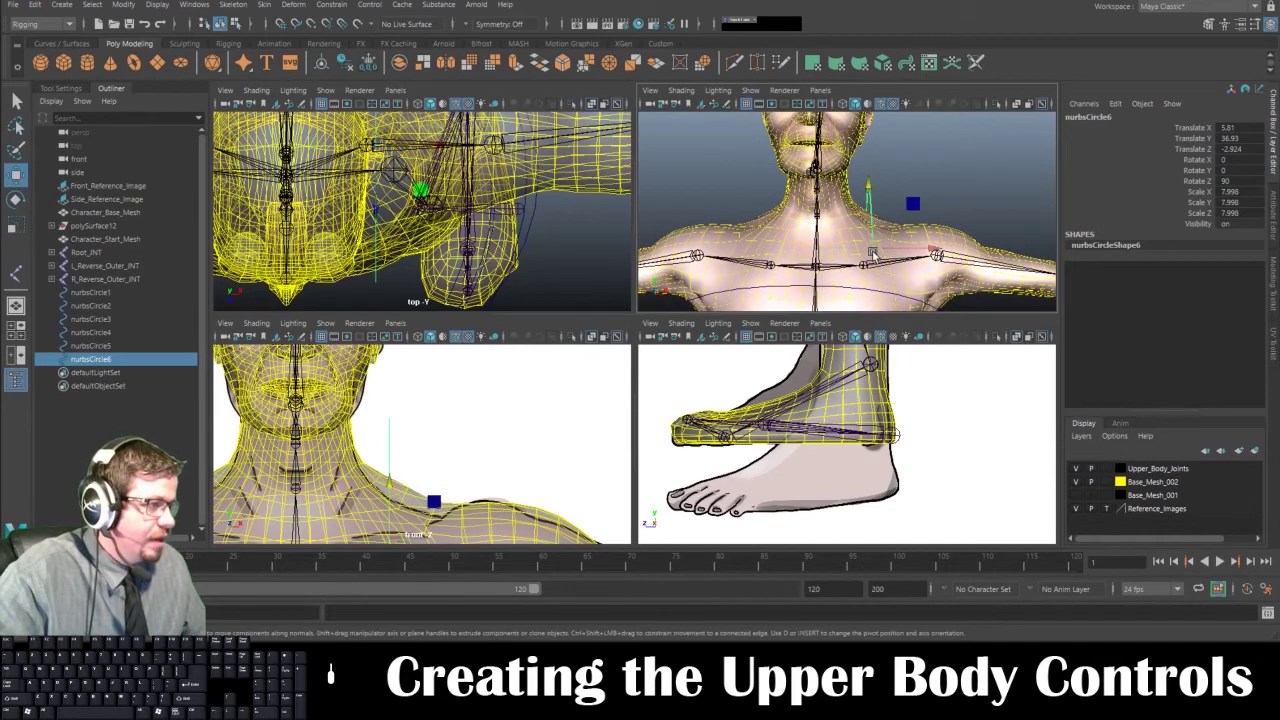
{"action": "key", "text": "e"}
{"action": "key", "text": "w"}
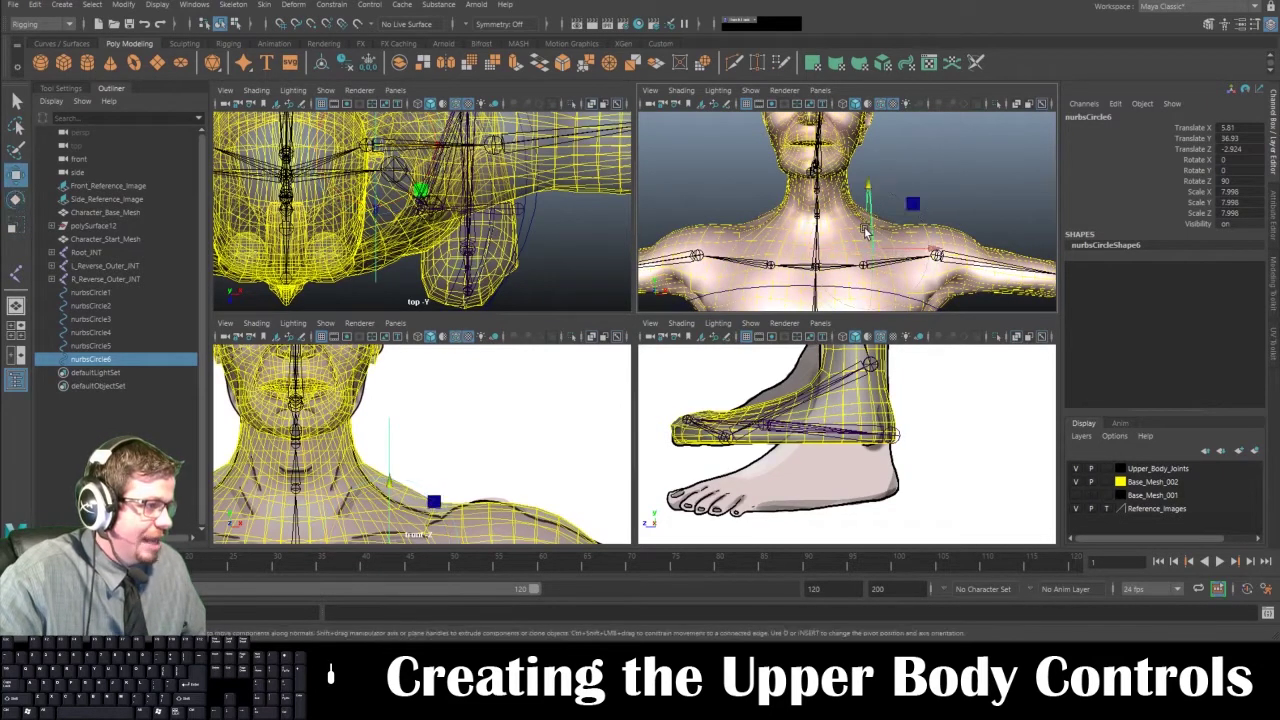
{"action": "left_click_drag", "start_coordinate": [868, 246], "coordinate": [1097, 182]}
{"action": "key", "text": "e"}
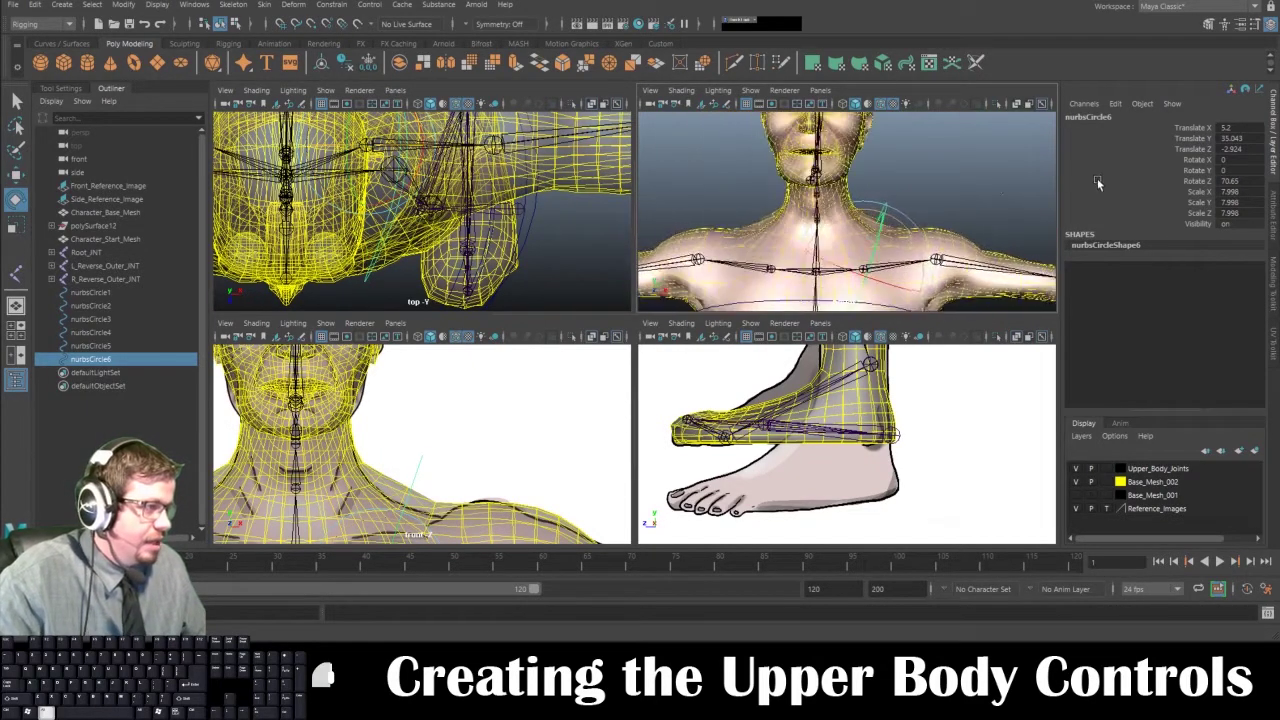
Step: Try raising the clavicle control to about 36.87 in Translate Y and moving its pivot with point snapping, and undo both
{"action": "left_click", "coordinate": [946, 202]}
{"action": "key", "text": "space"}
{"action": "left_click_drag", "start_coordinate": [896, 224], "coordinate": [728, 327], "text": "alt"}
{"action": "left_click", "coordinate": [631, 321]}
{"action": "key", "text": "w"}
{"action": "left_click_drag", "start_coordinate": [678, 361], "coordinate": [682, 343]}
{"action": "key", "text": "d"}
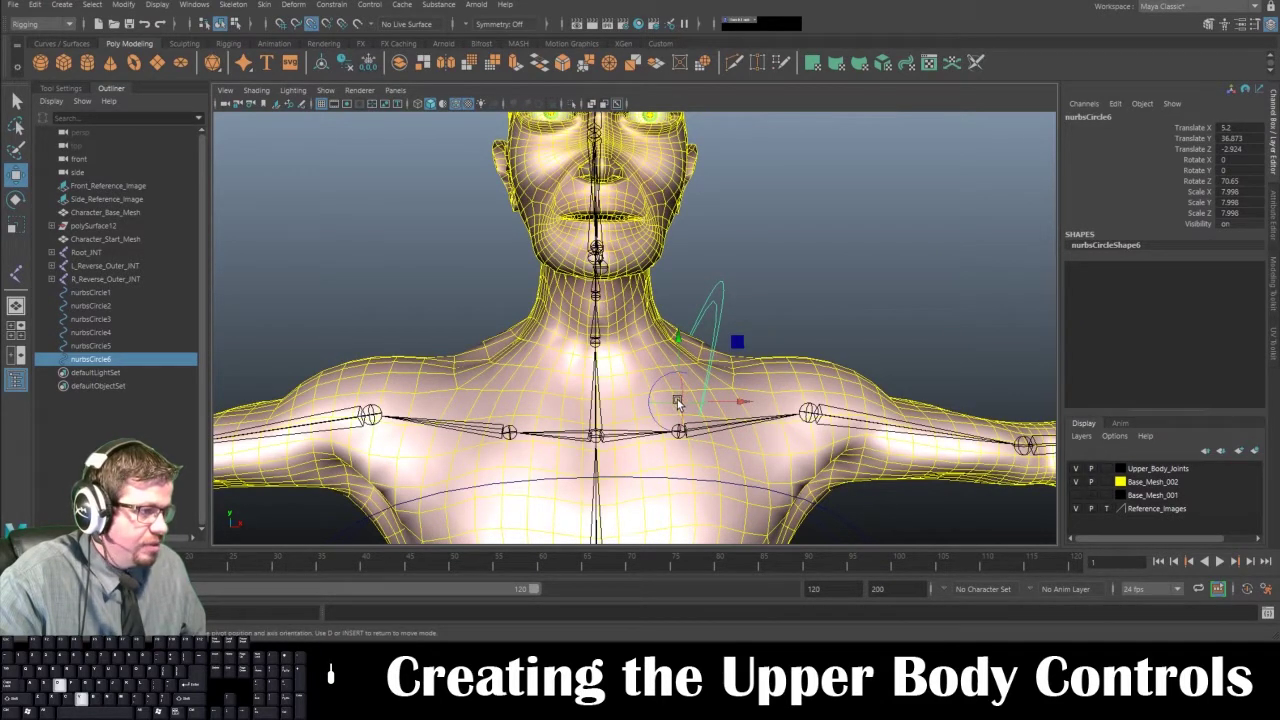
{"action": "left_click_drag", "start_coordinate": [678, 401], "coordinate": [722, 375]}
{"action": "key", "text": "d"}
{"action": "key", "text": "v"}
{"action": "key", "text": "ctrl+z"}
{"action": "key", "text": "ctrl+z"}
Step: Duplicate the lowest circle control around the character's hips
{"action": "left_click", "coordinate": [746, 327]}
{"action": "right_click_drag", "start_coordinate": [745, 325], "coordinate": [674, 311], "text": "alt"}
{"action": "left_click_drag", "start_coordinate": [674, 311], "coordinate": [694, 316], "text": "alt"}
{"action": "middle_click_drag", "start_coordinate": [694, 316], "coordinate": [708, 322], "text": "alt"}
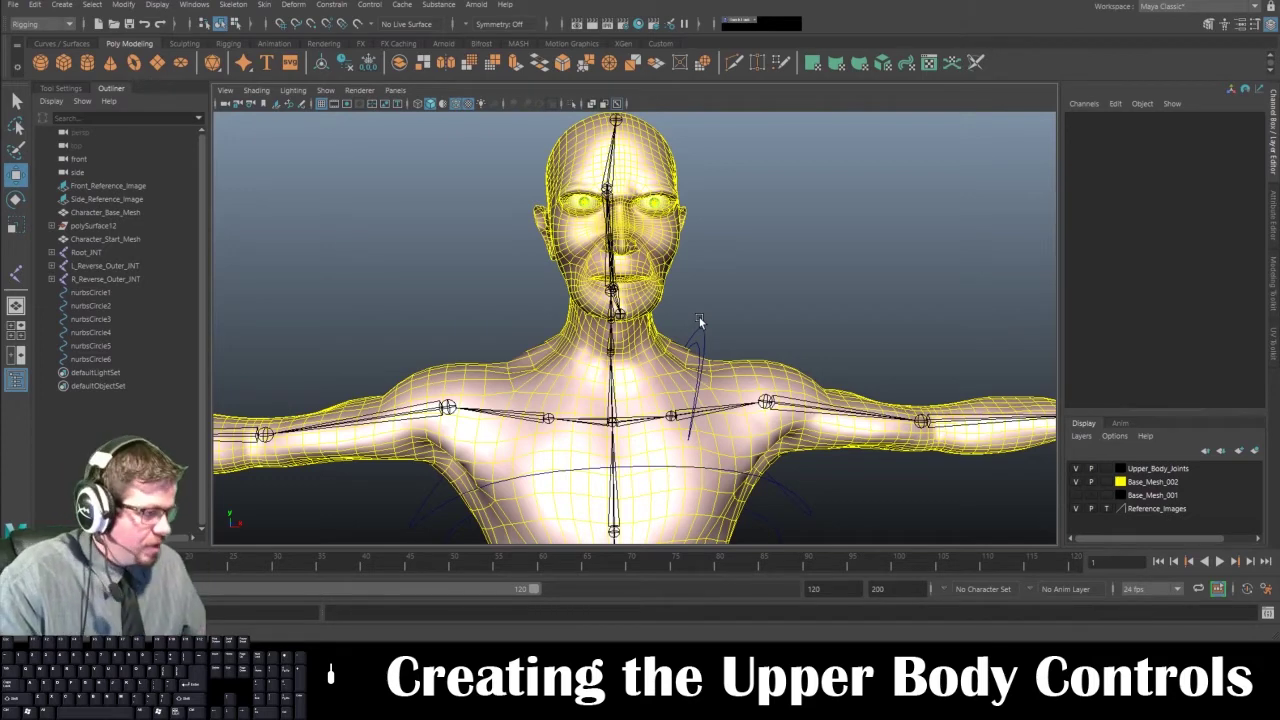
{"action": "left_click_drag", "start_coordinate": [699, 320], "coordinate": [716, 342]}
{"action": "right_click_drag", "start_coordinate": [717, 343], "coordinate": [714, 297], "text": "alt"}
{"action": "mouse_move", "coordinate": [714, 297]}
{"action": "left_mouse_down", "text": "alt"}
{"action": "mouse_move", "coordinate": [702, 294]}
{"action": "mouse_move", "coordinate": [712, 302]}
{"action": "left_mouse_up", "text": "alt"}
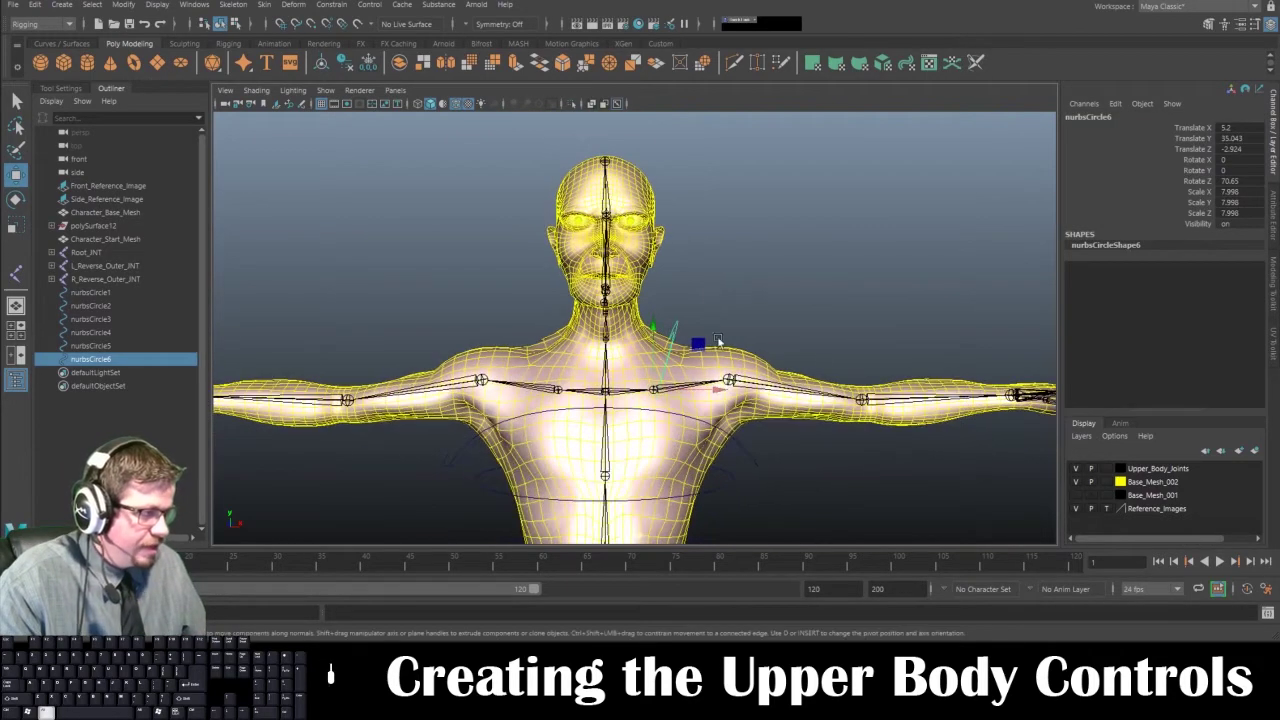
{"action": "right_click_drag", "start_coordinate": [718, 341], "coordinate": [707, 340], "text": "alt"}
{"action": "left_click_drag", "start_coordinate": [707, 340], "coordinate": [703, 350], "text": "alt"}
{"action": "middle_click_drag", "start_coordinate": [703, 350], "coordinate": [666, 257], "text": "alt"}
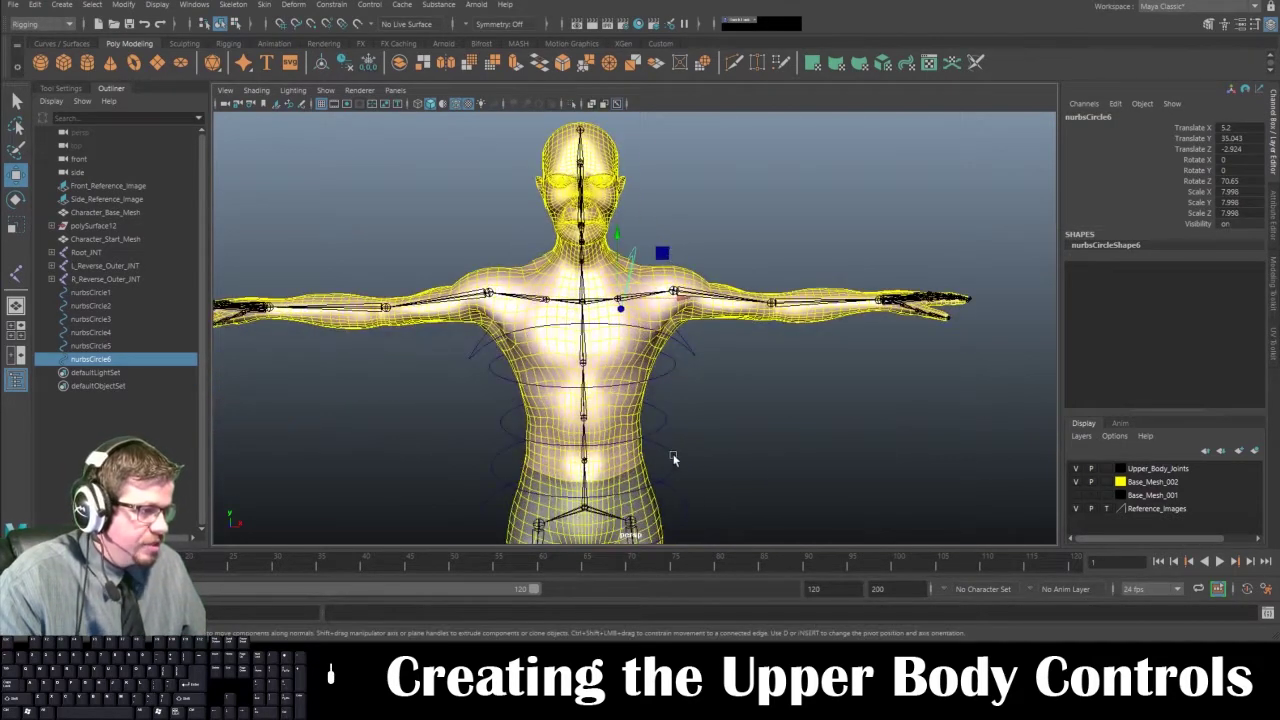
{"action": "left_click", "coordinate": [685, 510]}
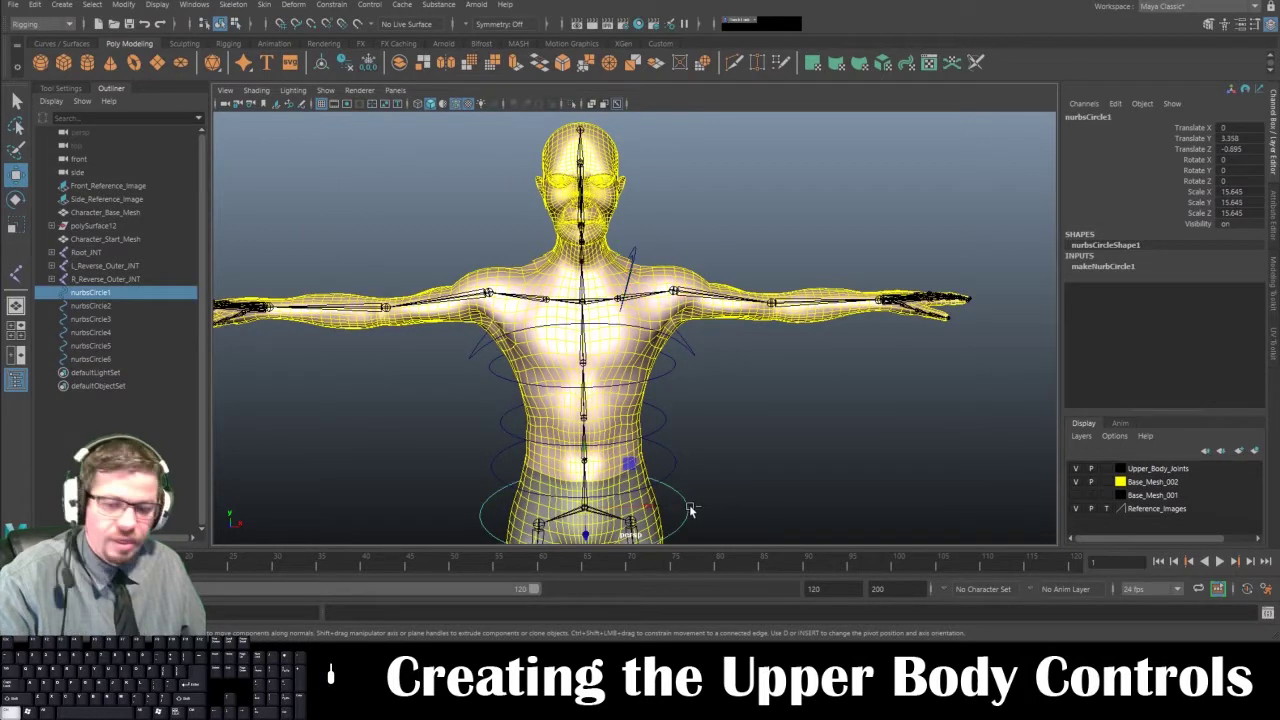
{"action": "key", "text": "ctrl+d"}
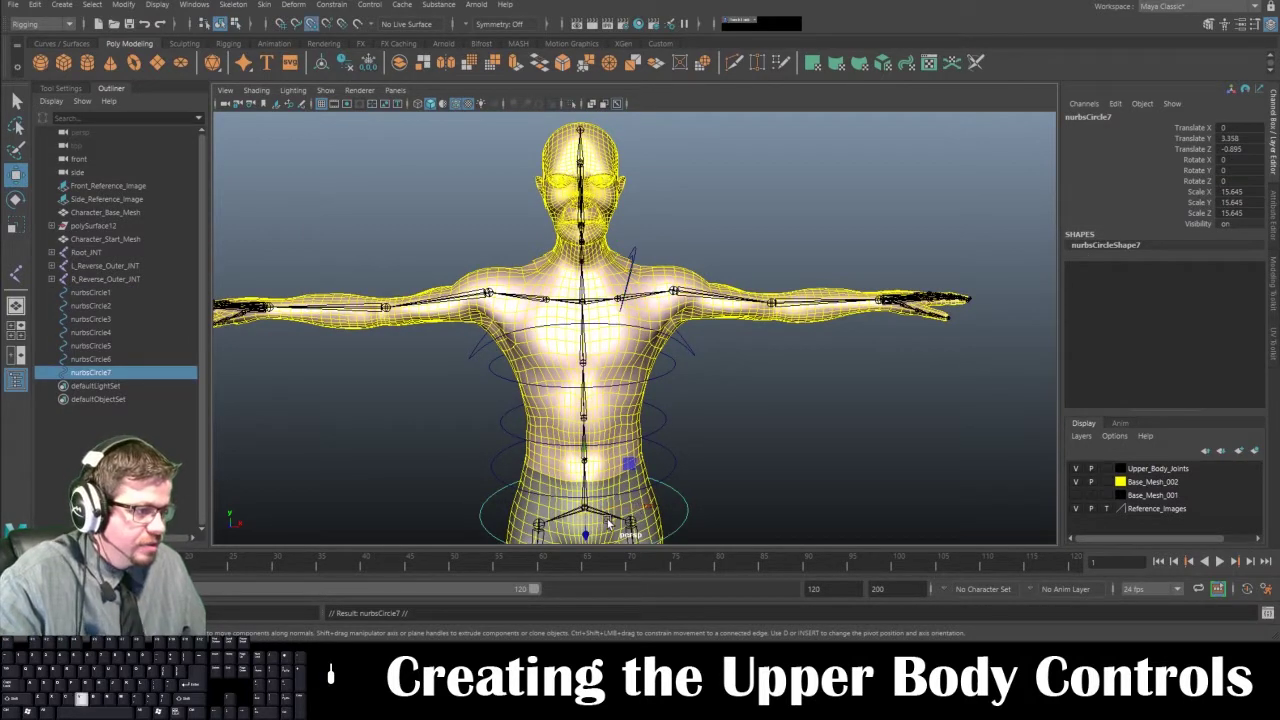
Step: Move the duplicated circle from the hips onto the character's left shoulder joint using point snapping
{"action": "left_click_drag", "start_coordinate": [619, 507], "coordinate": [670, 511]}
{"action": "key", "text": "v"}
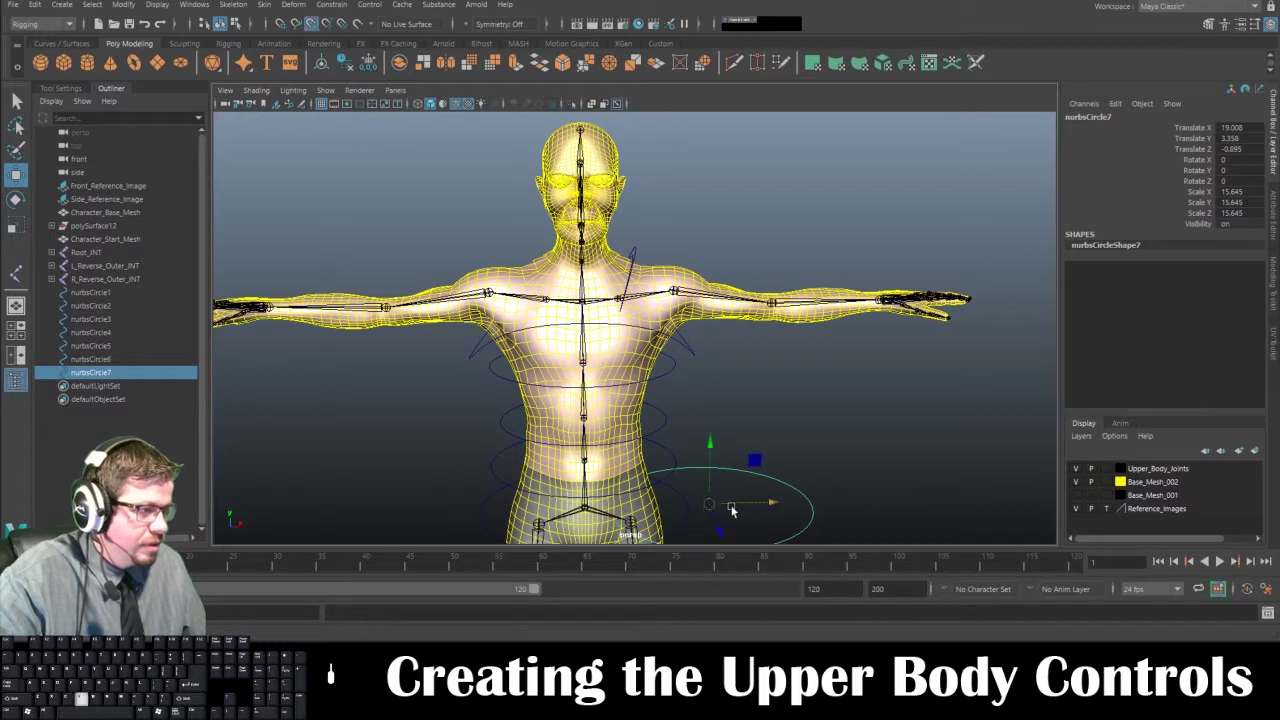
{"action": "left_click_drag", "start_coordinate": [705, 506], "coordinate": [672, 296]}
{"action": "key", "text": "f"}
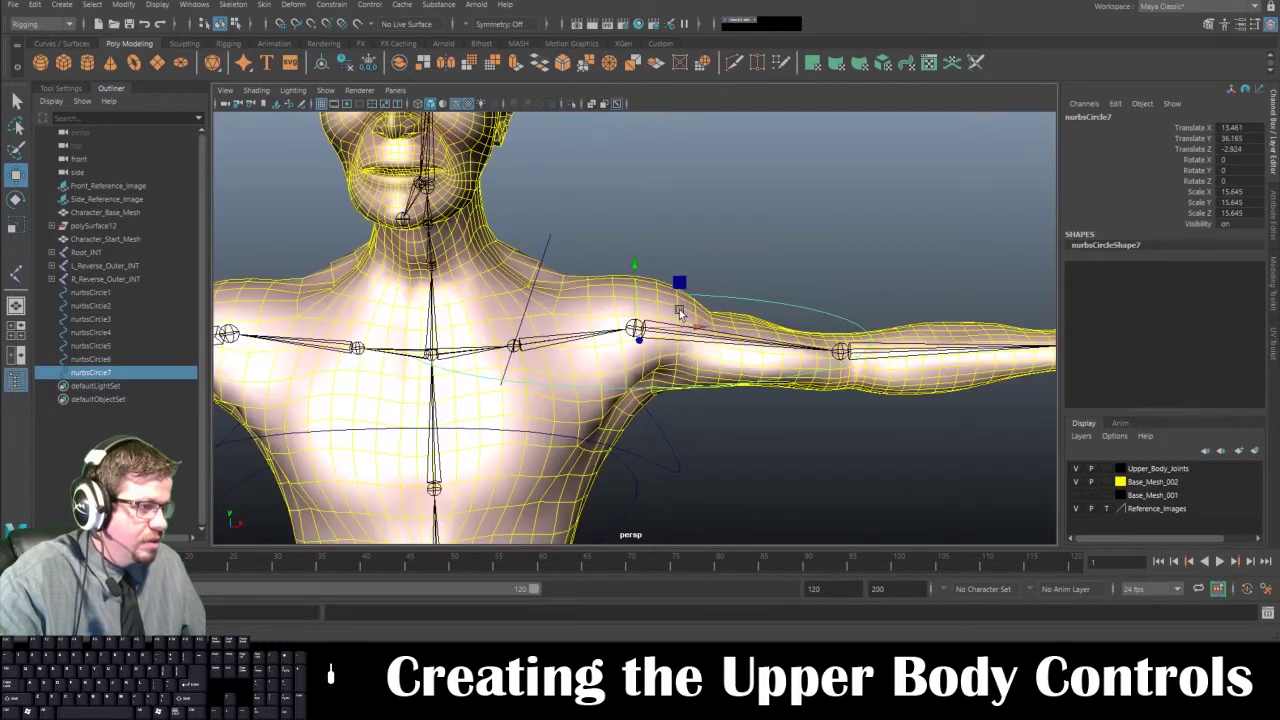
Step: Stand the left shoulder circle upright with Rotate Z at 90 and scale it uniformly to about 7.96
{"action": "left_click_drag", "start_coordinate": [676, 362], "coordinate": [658, 408], "text": "alt"}
{"action": "key", "text": "e"}
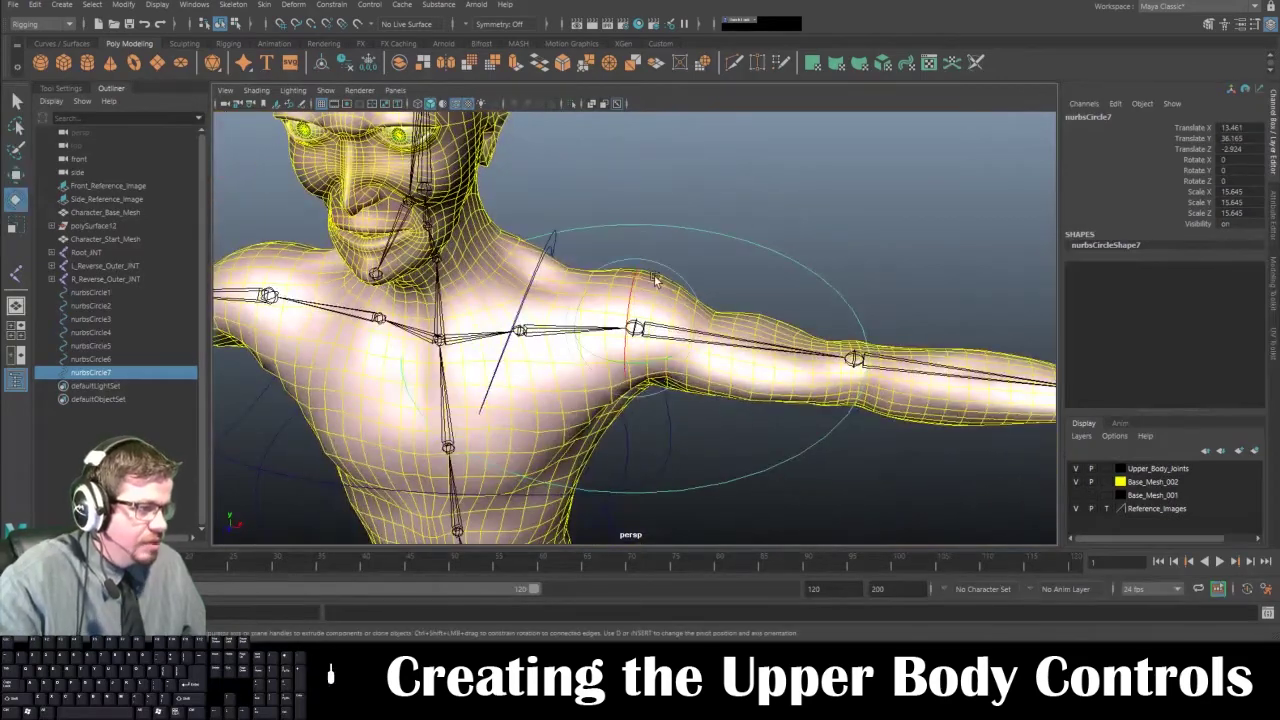
{"action": "left_click_drag", "start_coordinate": [682, 291], "coordinate": [676, 374]}
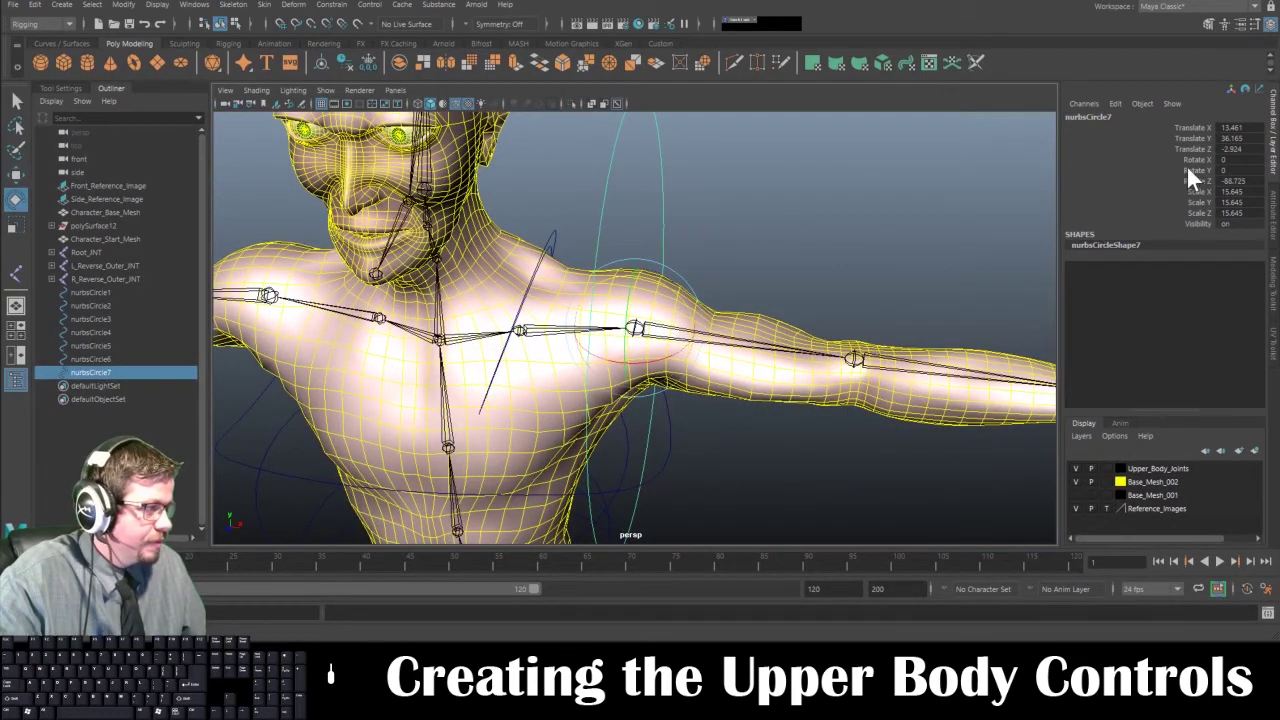
{"action": "type", "text": "90"}
{"action": "key", "text": "Return"}
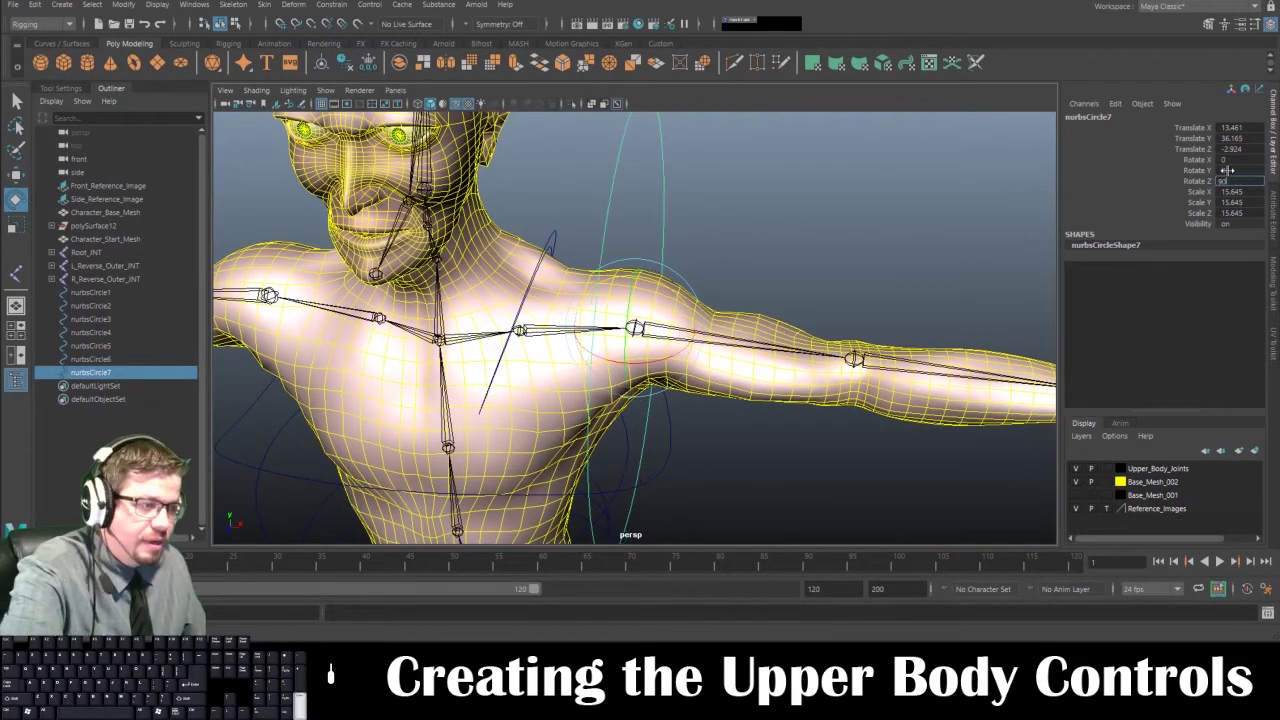
{"action": "left_click_drag", "start_coordinate": [811, 249], "coordinate": [739, 271], "text": "alt"}
{"action": "key", "text": "r"}
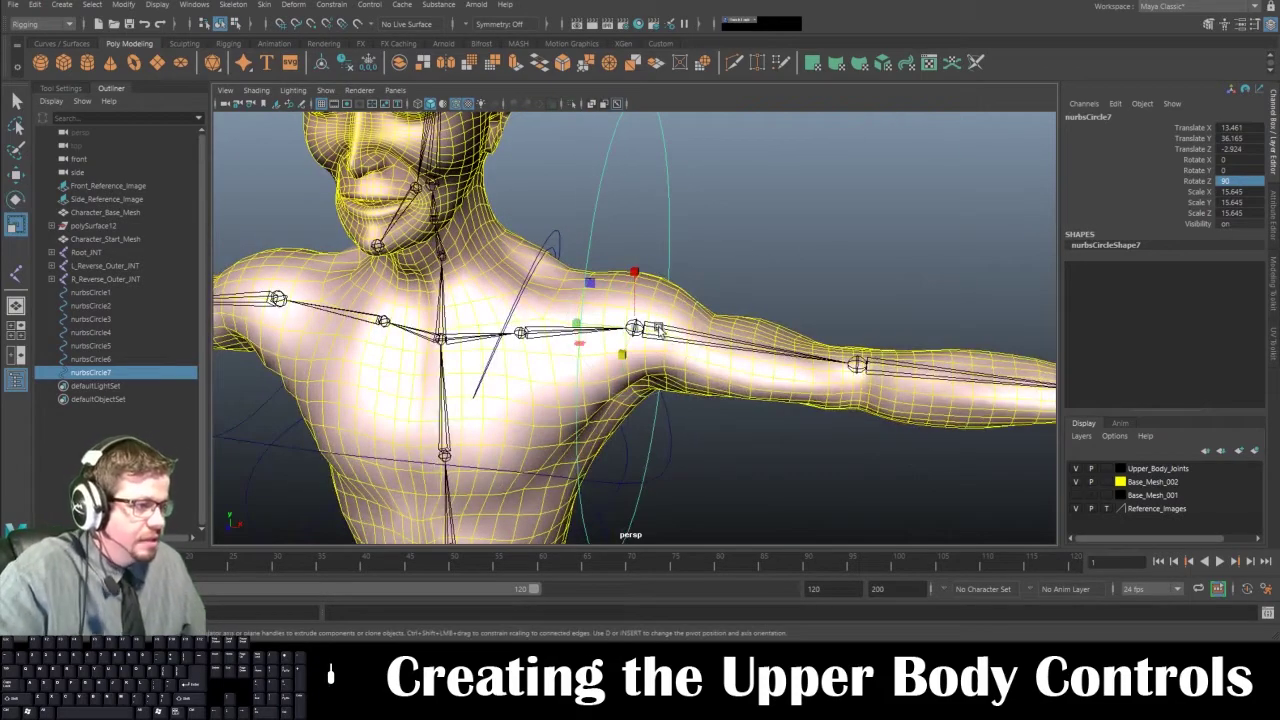
{"action": "left_click_drag", "start_coordinate": [635, 328], "coordinate": [468, 295]}
Step: Duplicate the shoulder circle, snap the copy to the left elbow joint and scale it uniformly to about 6.4
{"action": "left_click_drag", "start_coordinate": [642, 300], "coordinate": [834, 352], "text": "alt"}
{"action": "key", "text": "ctrl+d"}
{"action": "key", "text": "w"}
{"action": "key", "text": "v"}
{"action": "key", "text": "f"}
{"action": "left_click_drag", "start_coordinate": [616, 364], "coordinate": [636, 414], "text": "alt"}
{"action": "key", "text": "v"}
{"action": "left_click_drag", "start_coordinate": [637, 331], "coordinate": [788, 318]}
{"action": "key", "text": "r"}
Step: Duplicate the elbow circle and snap the copy onto the left wrist joint
{"action": "key", "text": "ctrl+d"}
{"action": "key", "text": "w"}
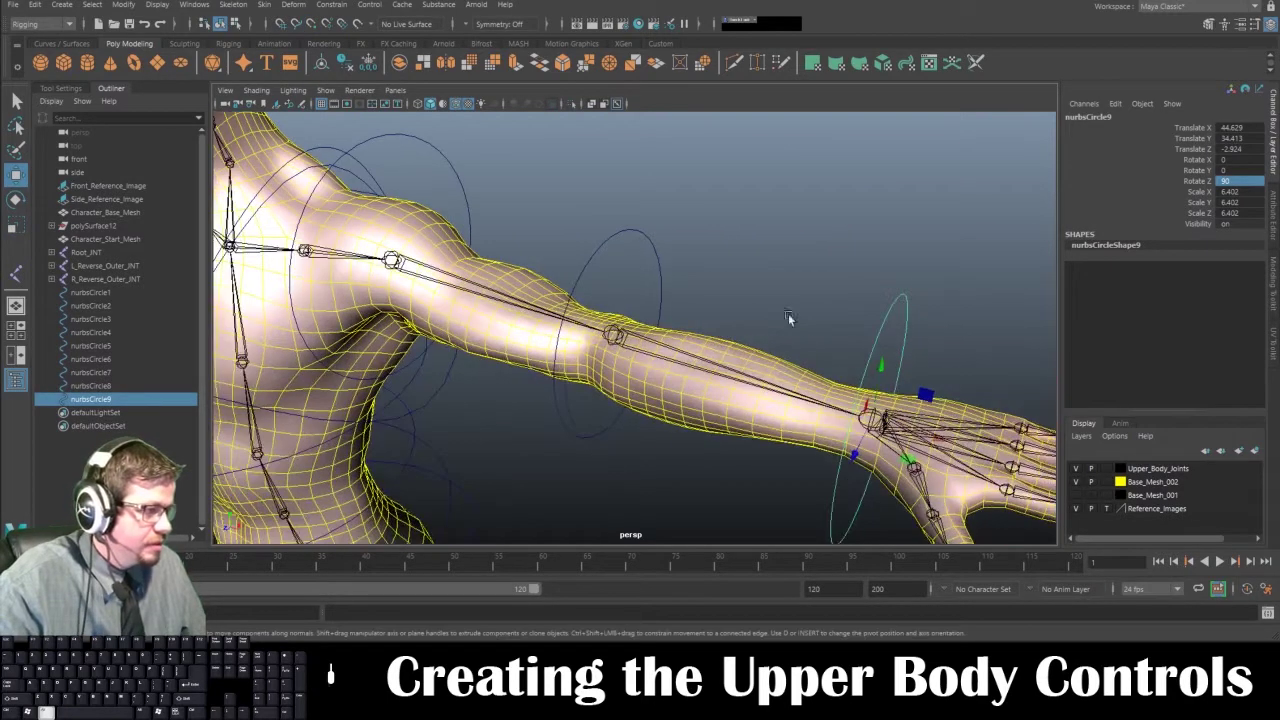
{"action": "middle_click_drag", "start_coordinate": [788, 318], "coordinate": [711, 290], "text": "alt"}
{"action": "right_click_drag", "start_coordinate": [711, 290], "coordinate": [757, 414], "text": "alt"}
{"action": "middle_click_drag", "start_coordinate": [757, 414], "coordinate": [668, 378], "text": "alt"}
{"action": "right_click_drag", "start_coordinate": [668, 378], "coordinate": [672, 418], "text": "alt"}
{"action": "middle_click_drag", "start_coordinate": [672, 418], "coordinate": [694, 427], "text": "alt"}
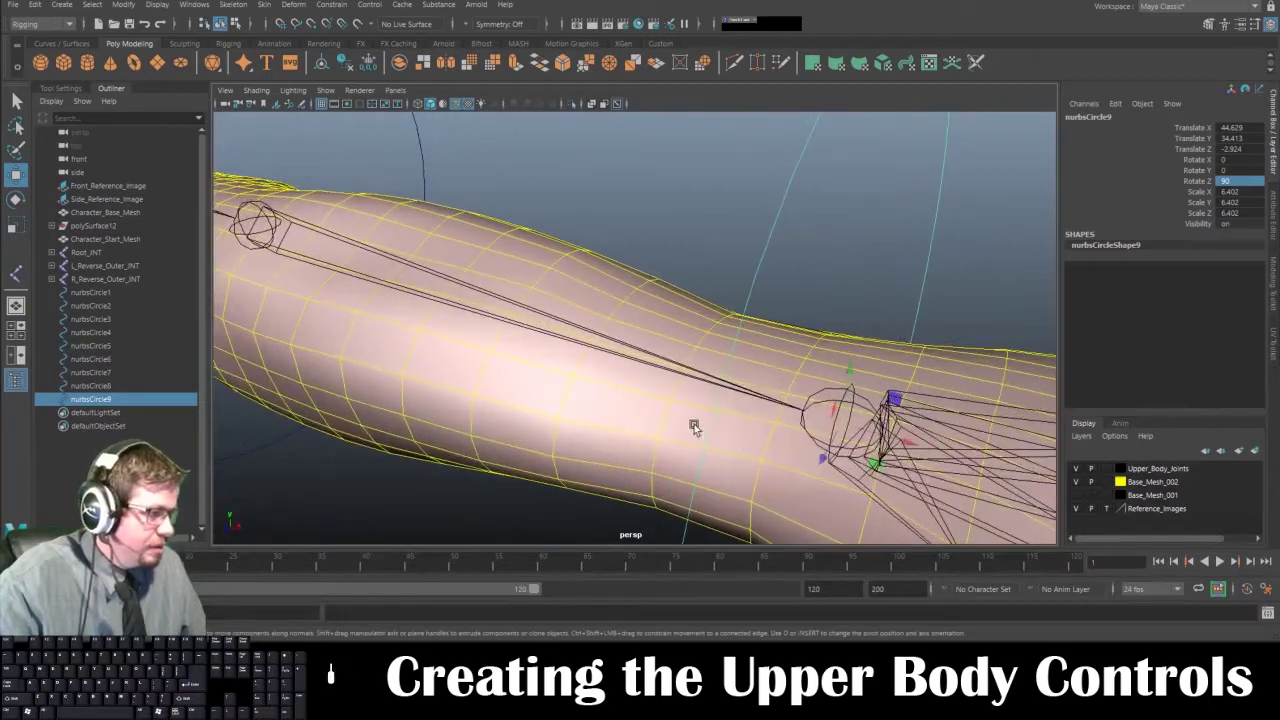
{"action": "key", "text": "v"}
{"action": "left_click", "coordinate": [846, 433]}
Step: Scale the left wrist circle uniformly down to about 4.16
{"action": "right_click_drag", "start_coordinate": [748, 432], "coordinate": [605, 308], "text": "alt"}
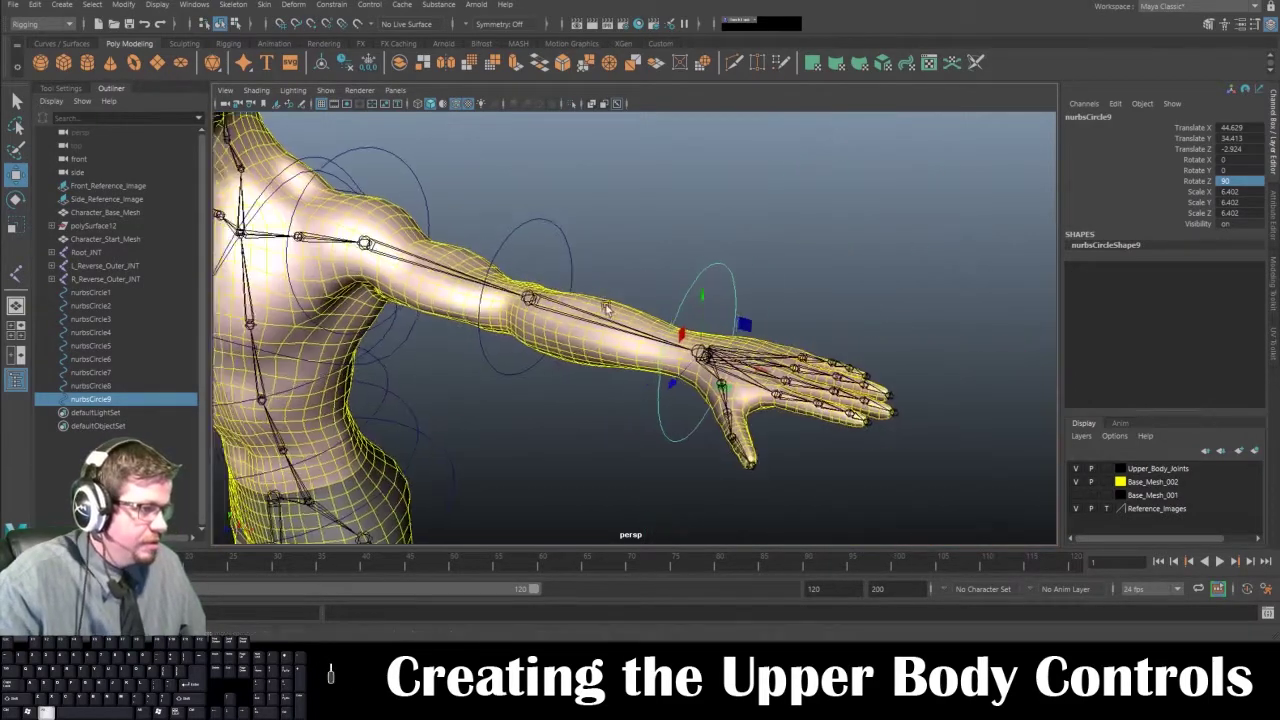
{"action": "left_click_drag", "start_coordinate": [606, 309], "coordinate": [726, 374], "text": "alt"}
{"action": "right_click_drag", "start_coordinate": [764, 377], "coordinate": [703, 416], "text": "alt"}
{"action": "left_click_drag", "start_coordinate": [703, 416], "coordinate": [682, 402], "text": "alt"}
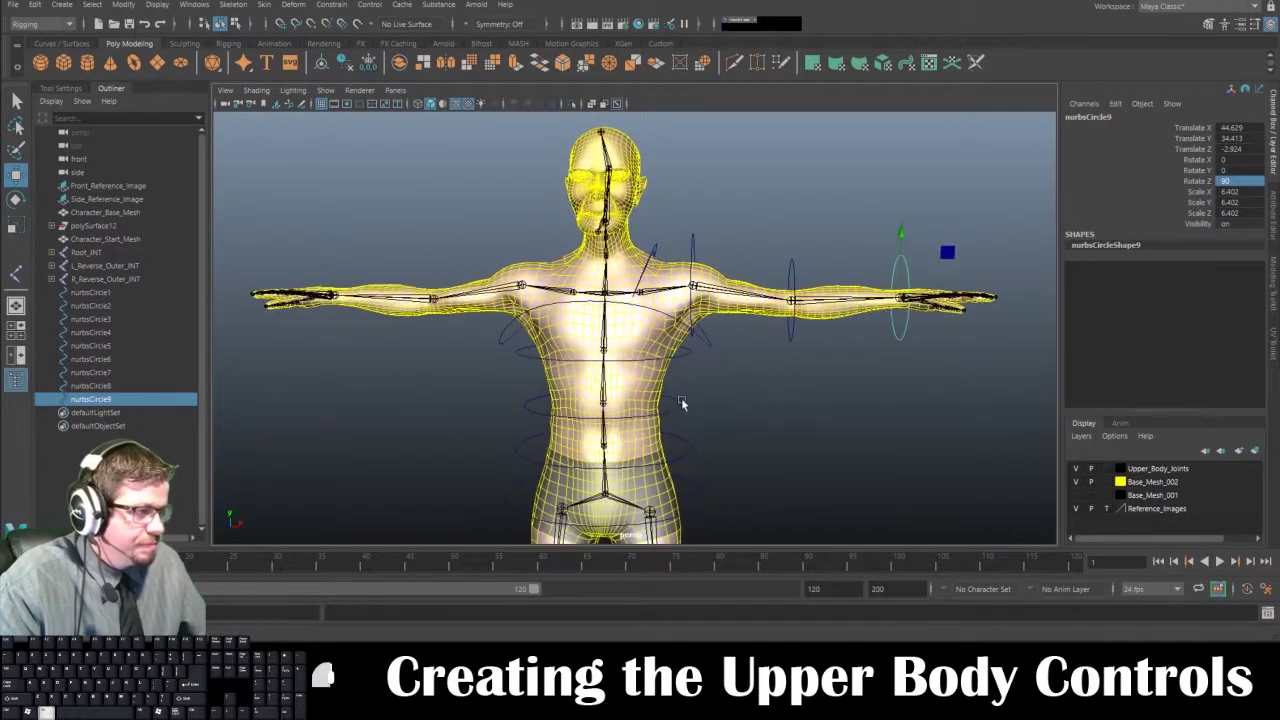
{"action": "middle_click_drag", "start_coordinate": [798, 384], "coordinate": [734, 443], "text": "alt"}
{"action": "key", "text": "r"}
{"action": "left_click_drag", "start_coordinate": [819, 386], "coordinate": [891, 431], "text": "alt"}
{"action": "middle_click_drag", "start_coordinate": [688, 352], "coordinate": [556, 367], "text": "alt"}
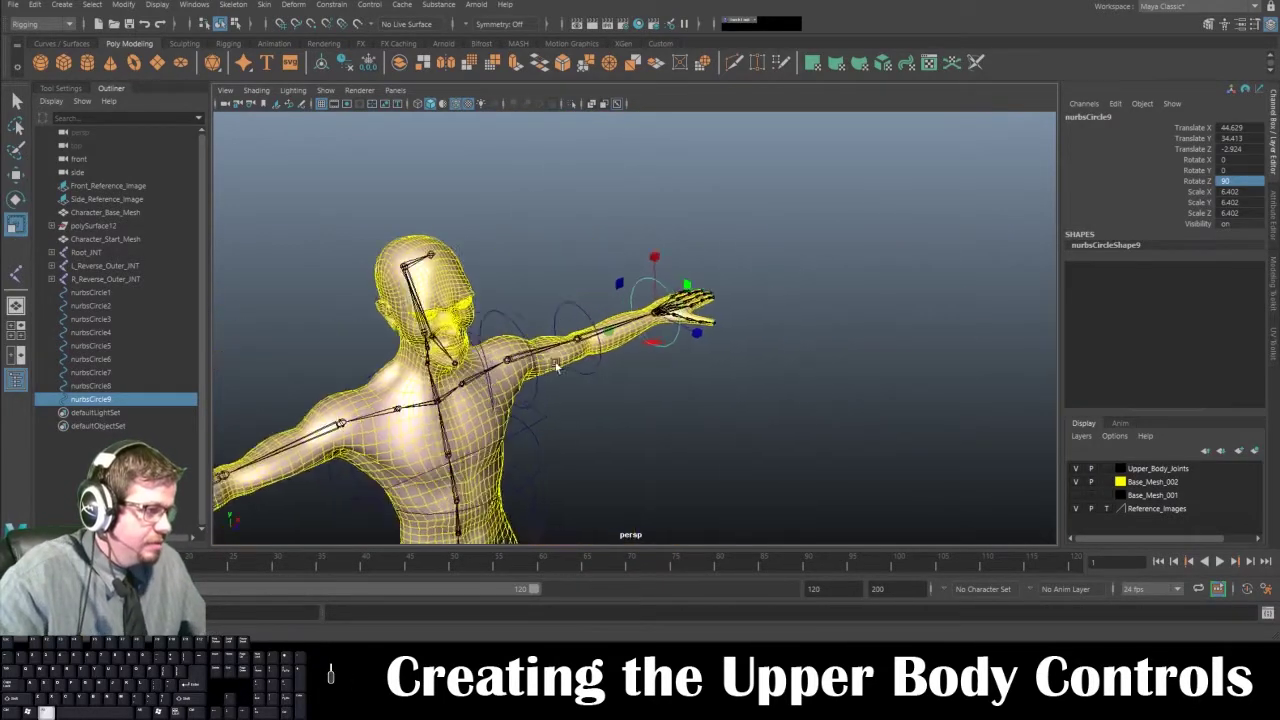
{"action": "right_click_drag", "start_coordinate": [557, 368], "coordinate": [686, 388], "text": "alt"}
{"action": "left_click_drag", "start_coordinate": [566, 285], "coordinate": [511, 277]}
Step: Rename the lowest circle around the character's hips as Root_CTRL
{"action": "left_click_drag", "start_coordinate": [314, 323], "coordinate": [531, 394], "text": "alt"}
{"action": "right_click_drag", "start_coordinate": [531, 394], "coordinate": [475, 318], "text": "alt"}
{"action": "middle_click_drag", "start_coordinate": [475, 318], "coordinate": [675, 272], "text": "alt"}
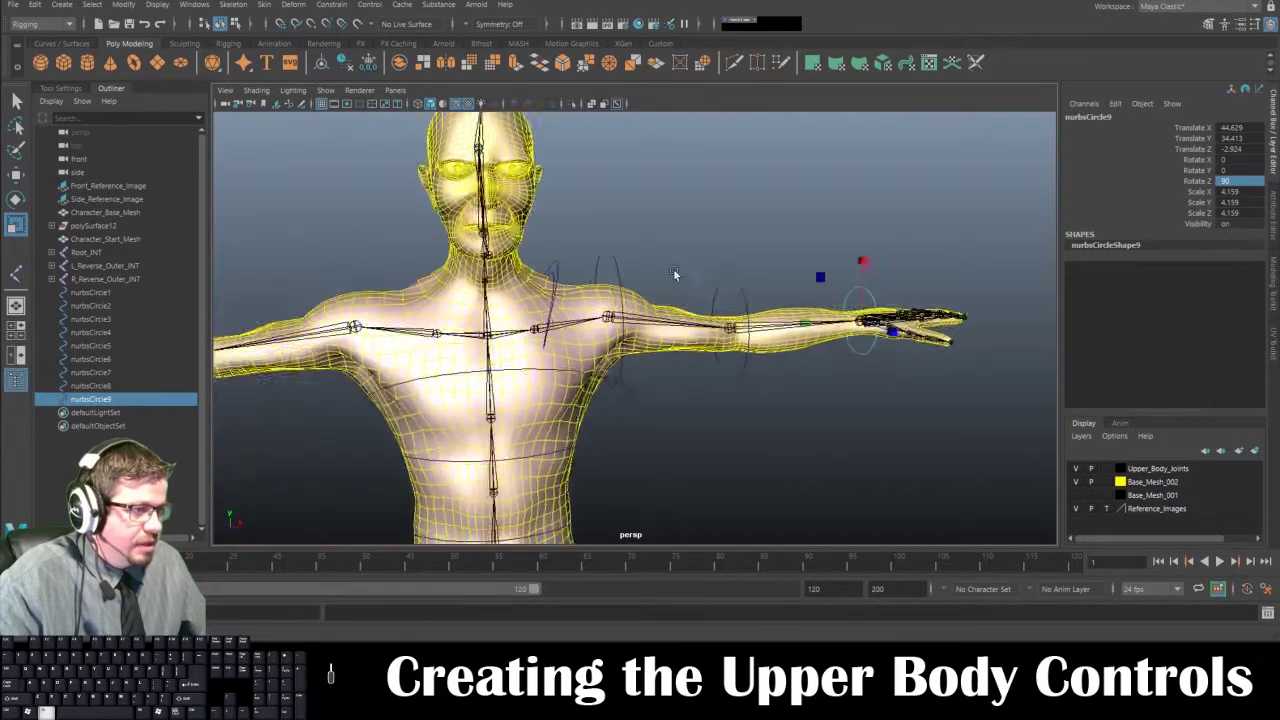
{"action": "right_click_drag", "start_coordinate": [675, 272], "coordinate": [560, 332], "text": "alt"}
{"action": "left_click_drag", "start_coordinate": [560, 332], "coordinate": [635, 430], "text": "alt"}
{"action": "middle_click_drag", "start_coordinate": [690, 520], "coordinate": [717, 328], "text": "alt"}
{"action": "left_click", "coordinate": [706, 326]}
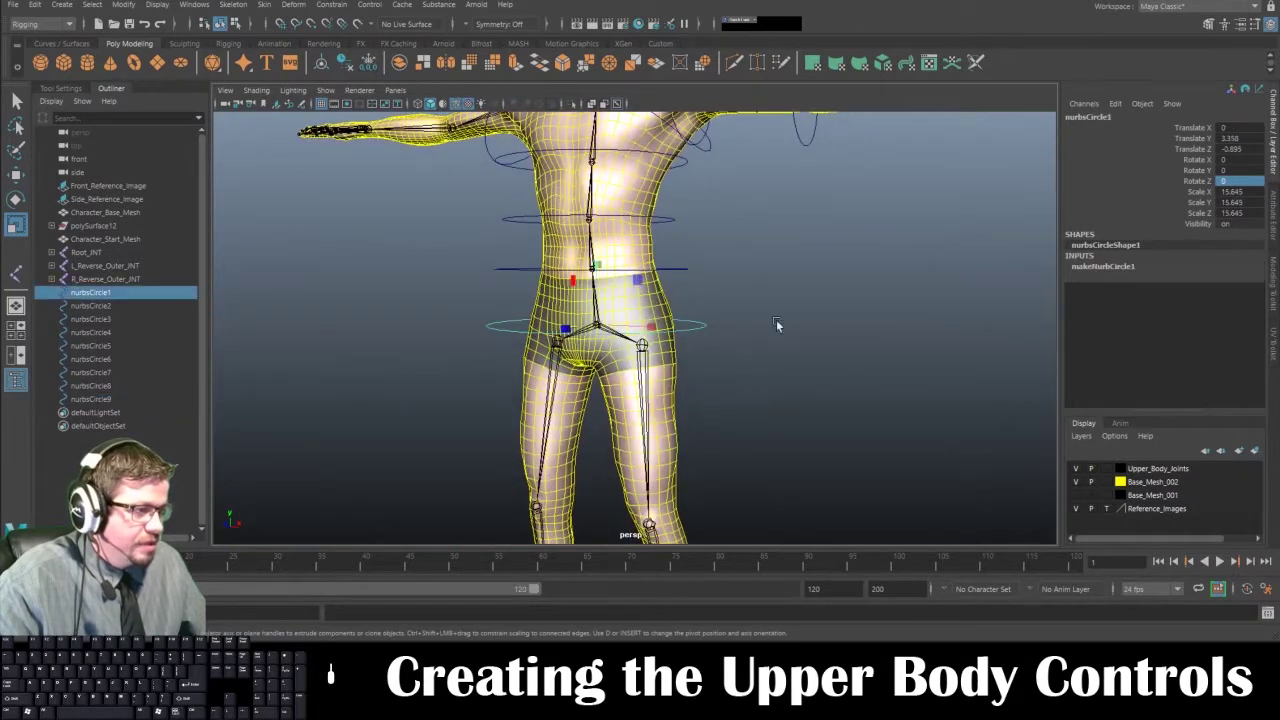
{"action": "left_click", "coordinate": [1079, 116]}
{"action": "type", "text": "Root_CTRL"}
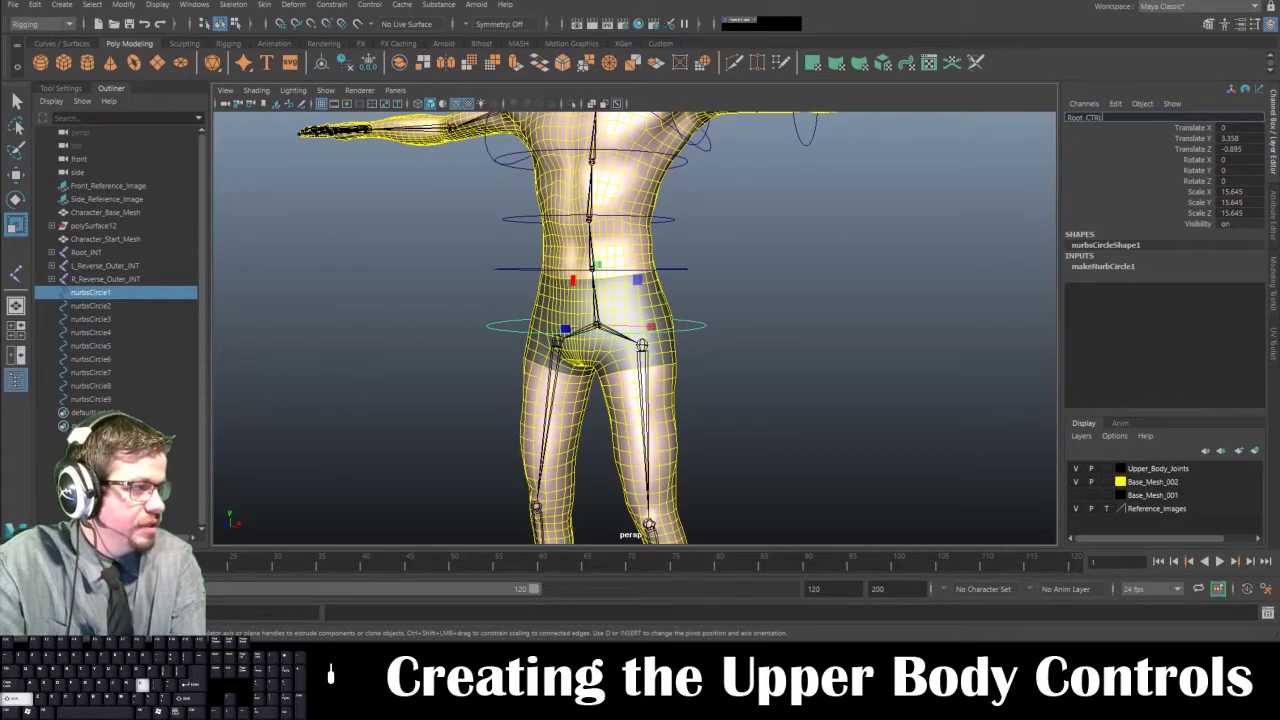
{"action": "key", "text": "Return"}
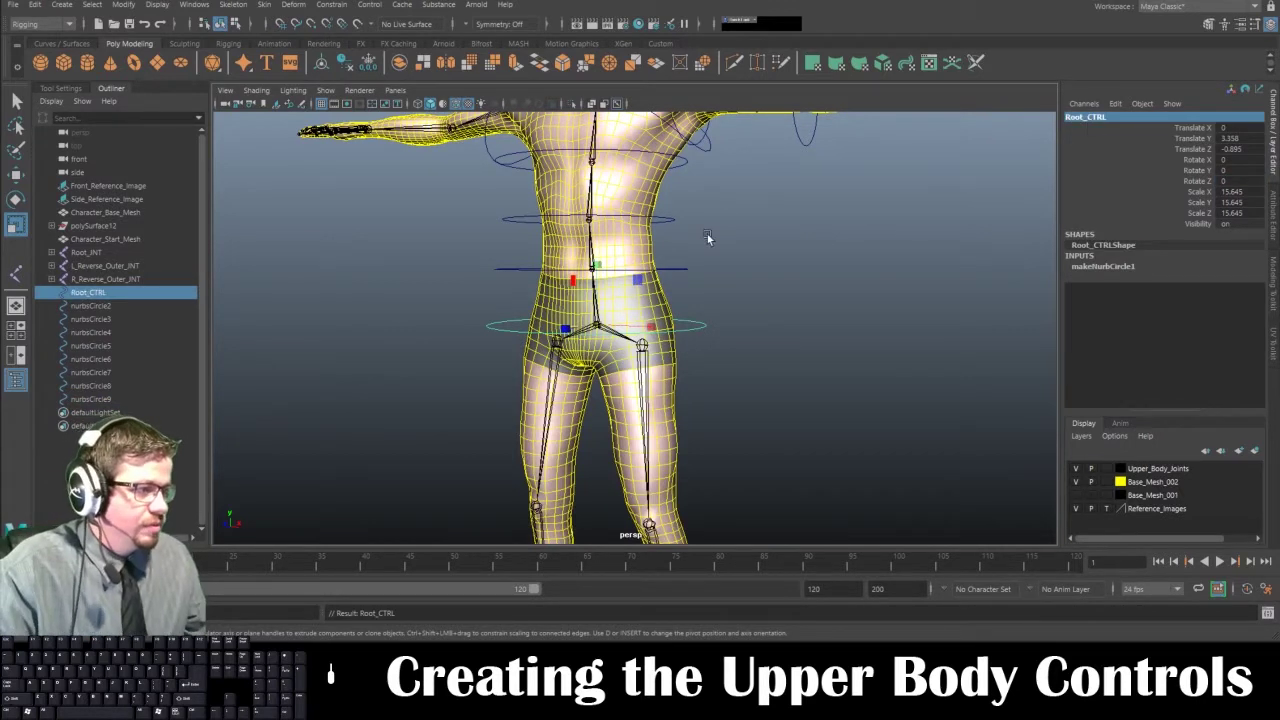
Step: Rename the circle directly above the hip control as Waist_CTRL
{"action": "left_click", "coordinate": [688, 268]}
{"action": "left_click", "coordinate": [1100, 116]}
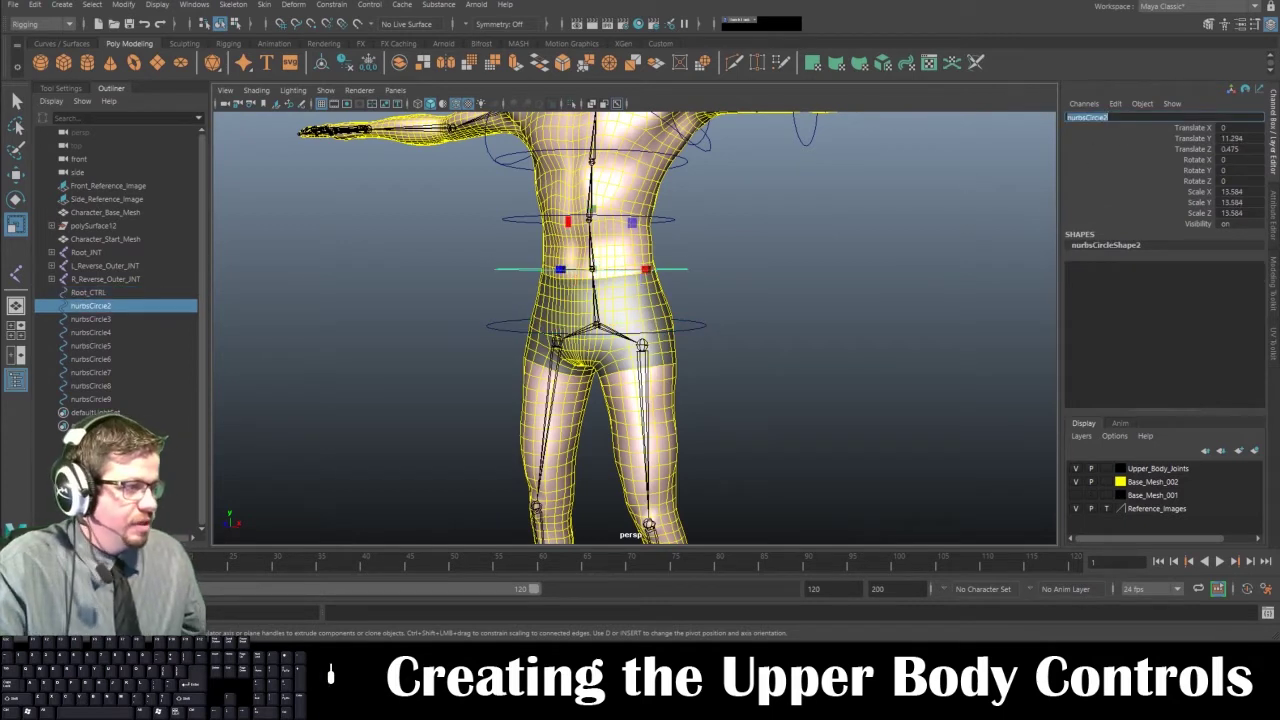
{"action": "type", "text": "Waist_"}
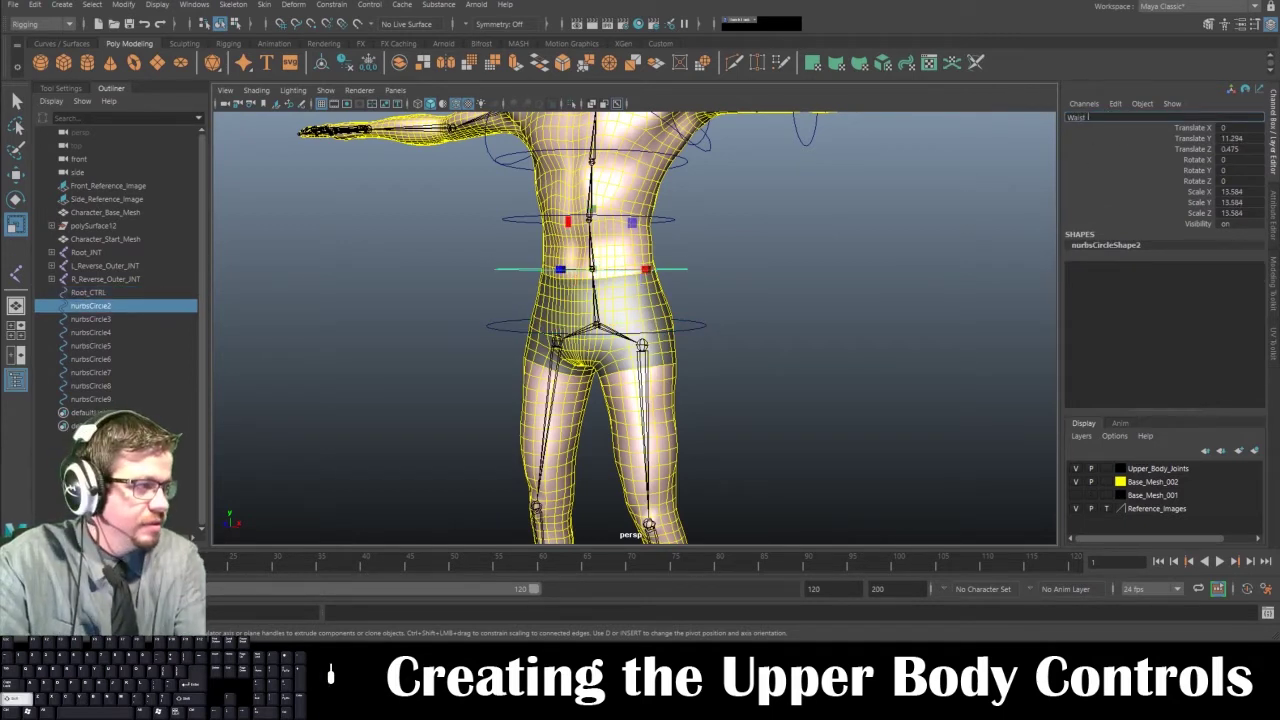
{"action": "type", "text": "CTRL"}
{"action": "key", "text": "Return"}
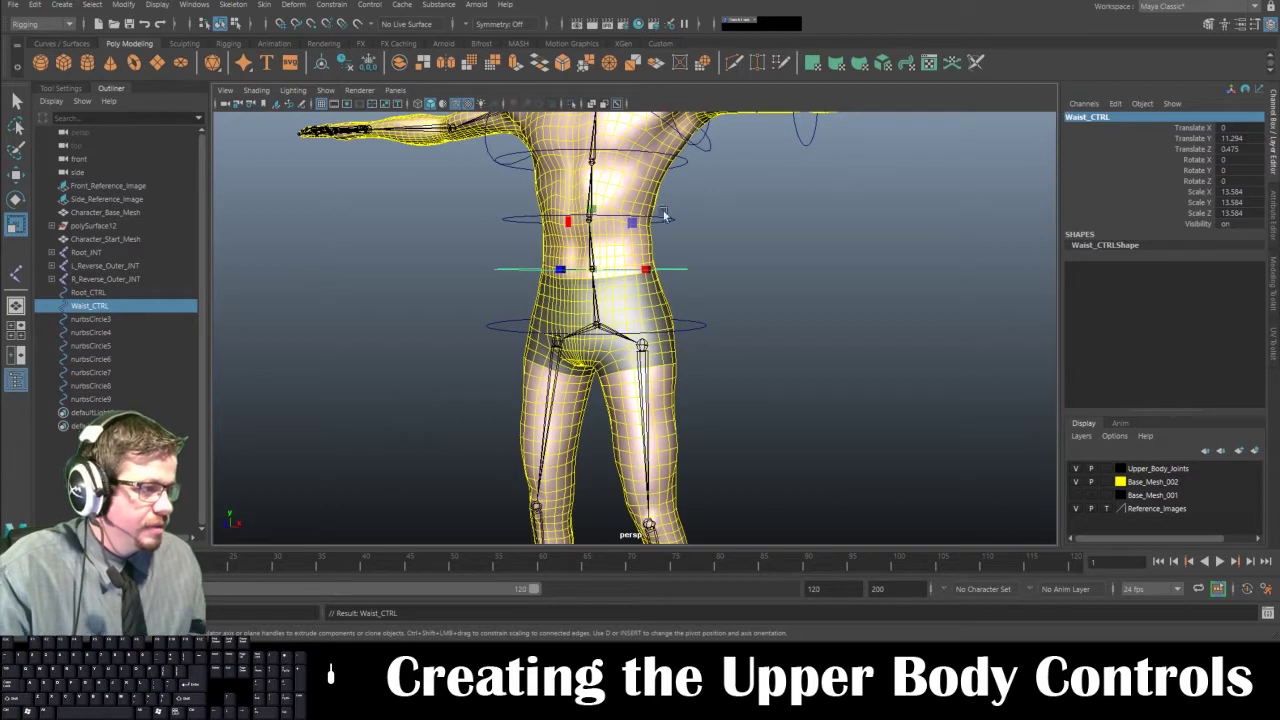
Step: Rename the circle directly above the waist control as Spine_1_CTRL
{"action": "left_click", "coordinate": [666, 217]}
{"action": "left_click", "coordinate": [1116, 118]}
{"action": "type", "text": "Spine_1"}
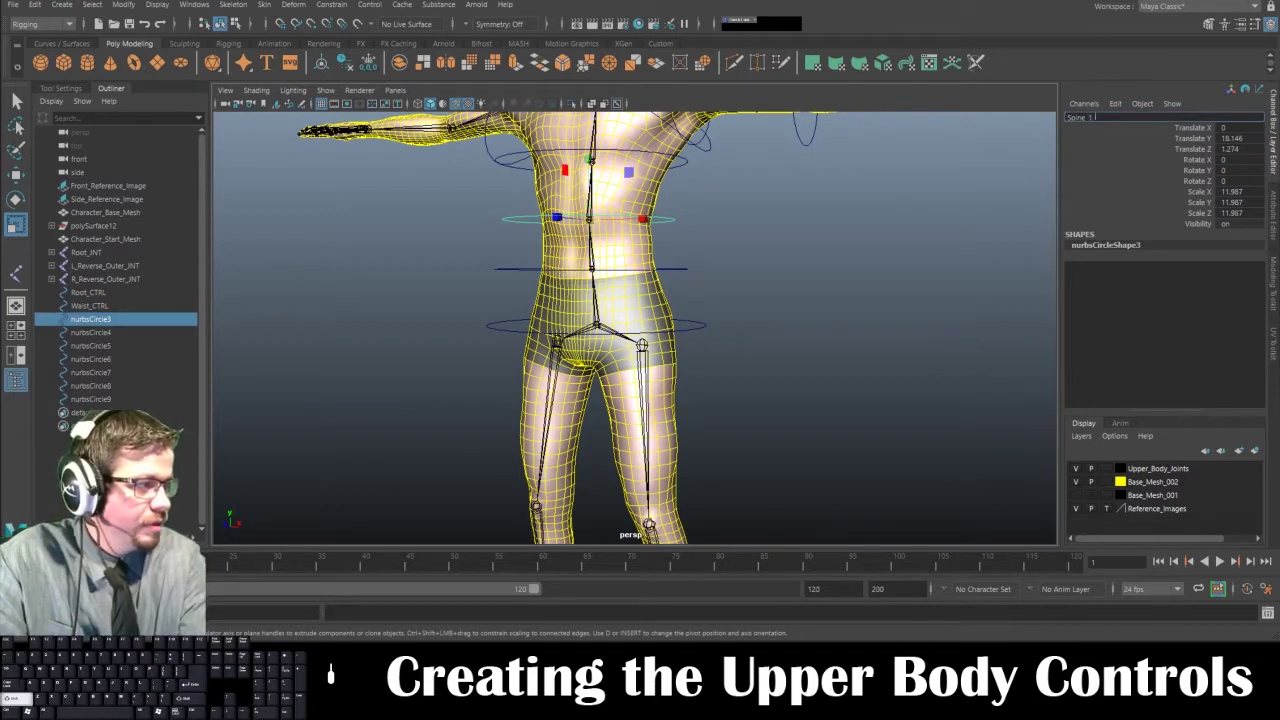
{"action": "key", "text": "Return"}
Step: Rename the circle around the lower chest, above the first spine control, as Spine_2_CTRL
{"action": "right_click_drag", "start_coordinate": [839, 215], "coordinate": [832, 345], "text": "alt"}
{"action": "middle_click_drag", "start_coordinate": [832, 345], "coordinate": [864, 453], "text": "alt"}
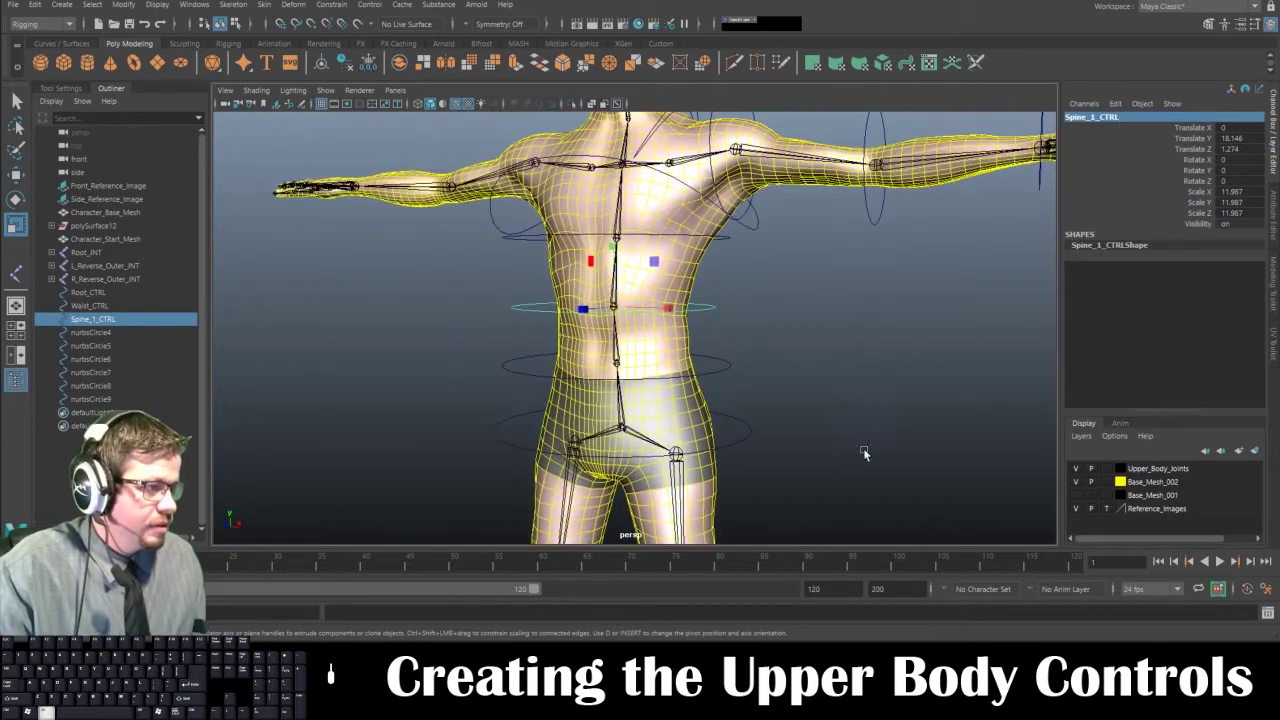
{"action": "left_click", "coordinate": [727, 233]}
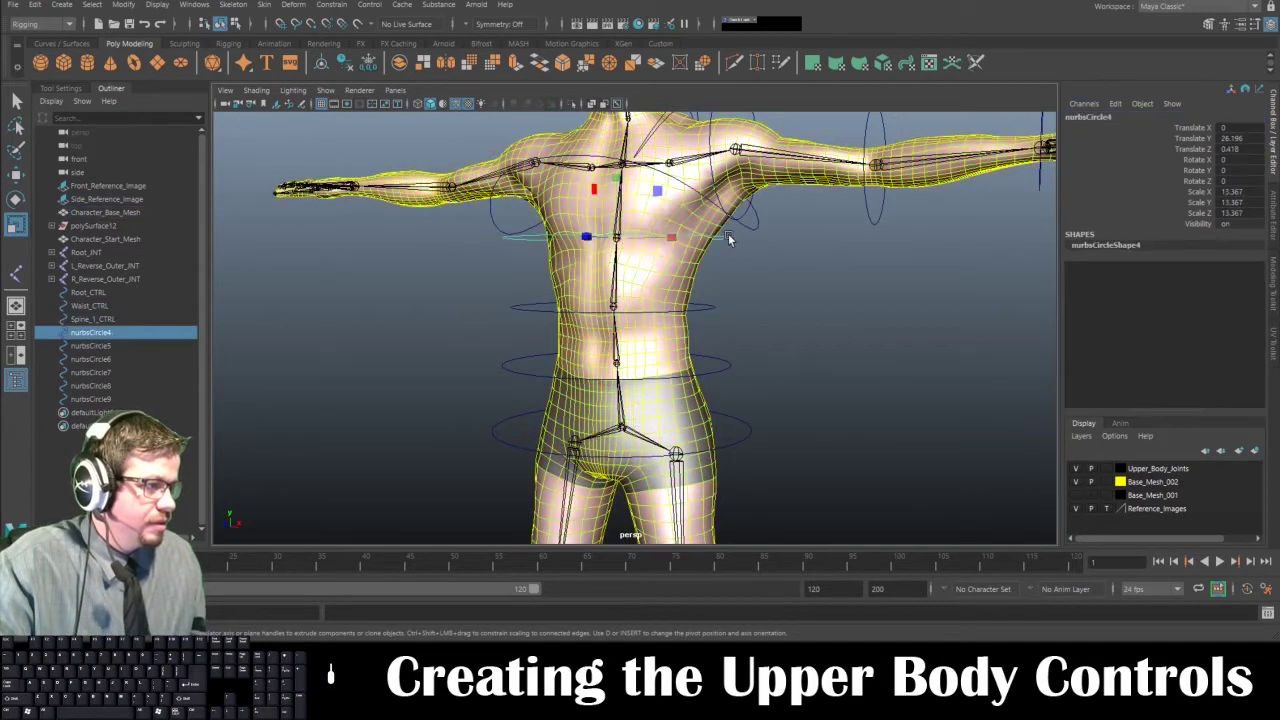
{"action": "left_click", "coordinate": [1097, 118]}
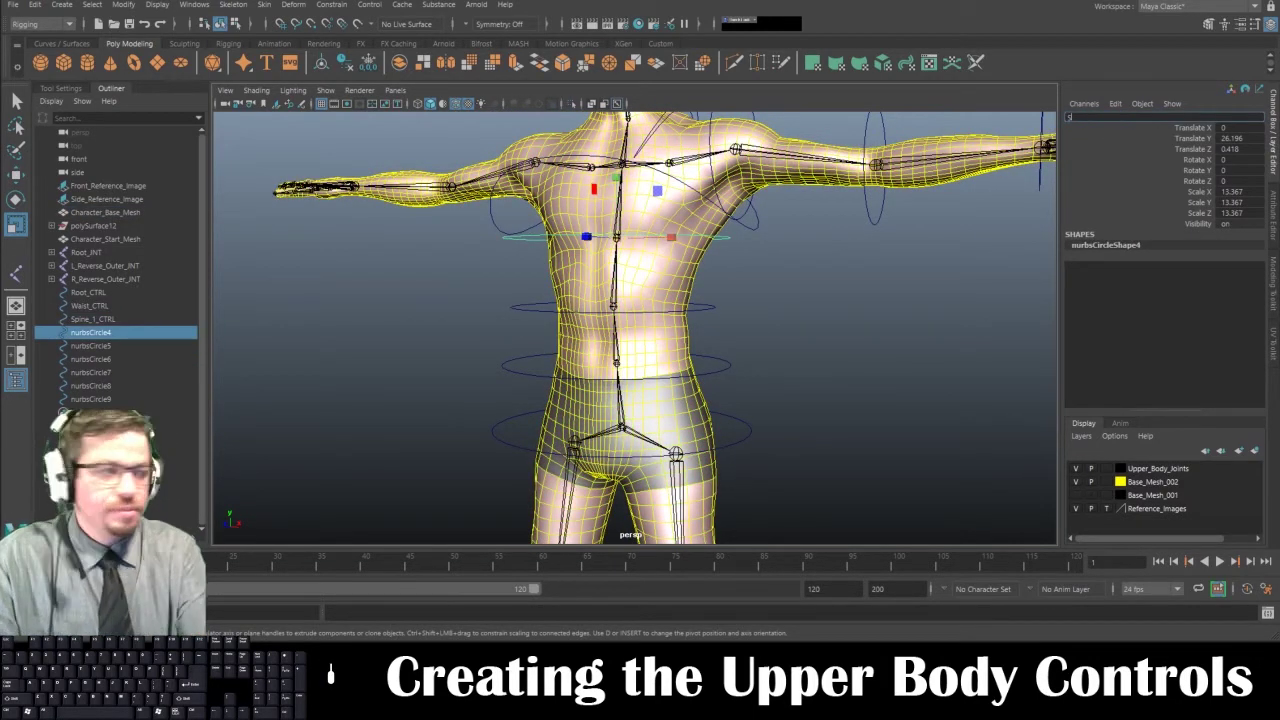
{"action": "type", "text": "Spine_"}
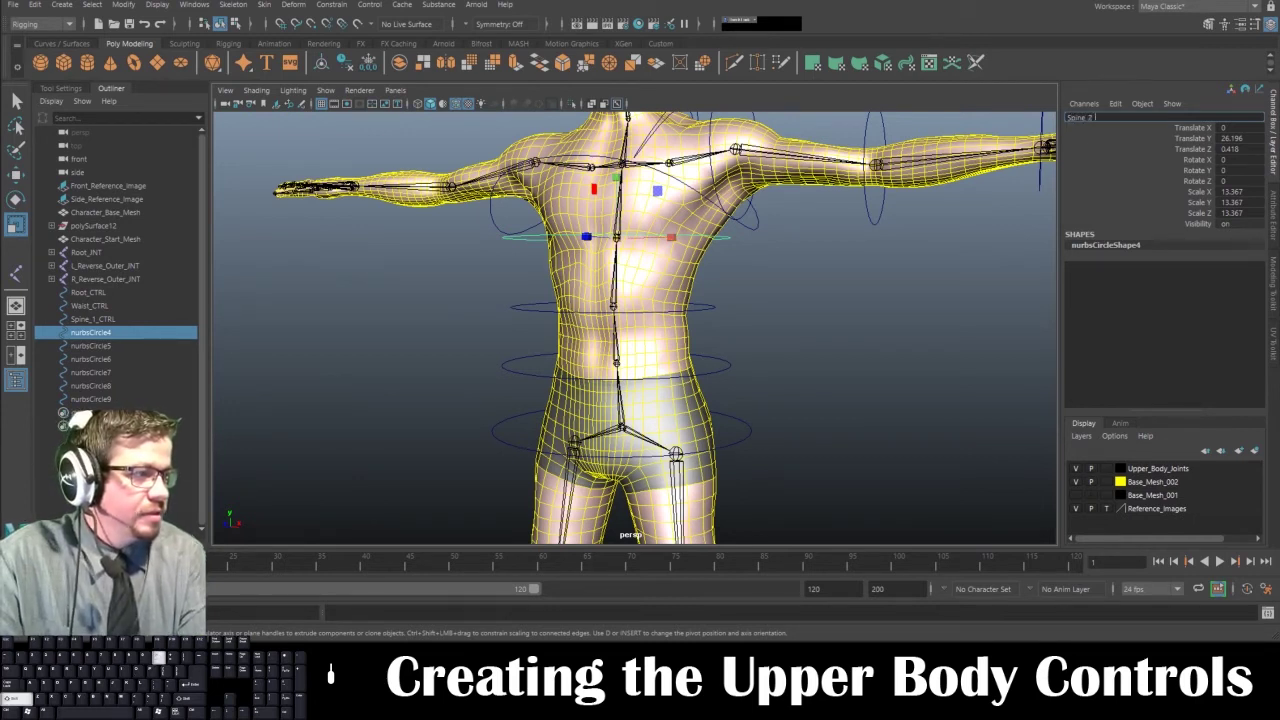
{"action": "type", "text": "2_CTRL"}
{"action": "key", "text": "Return"}
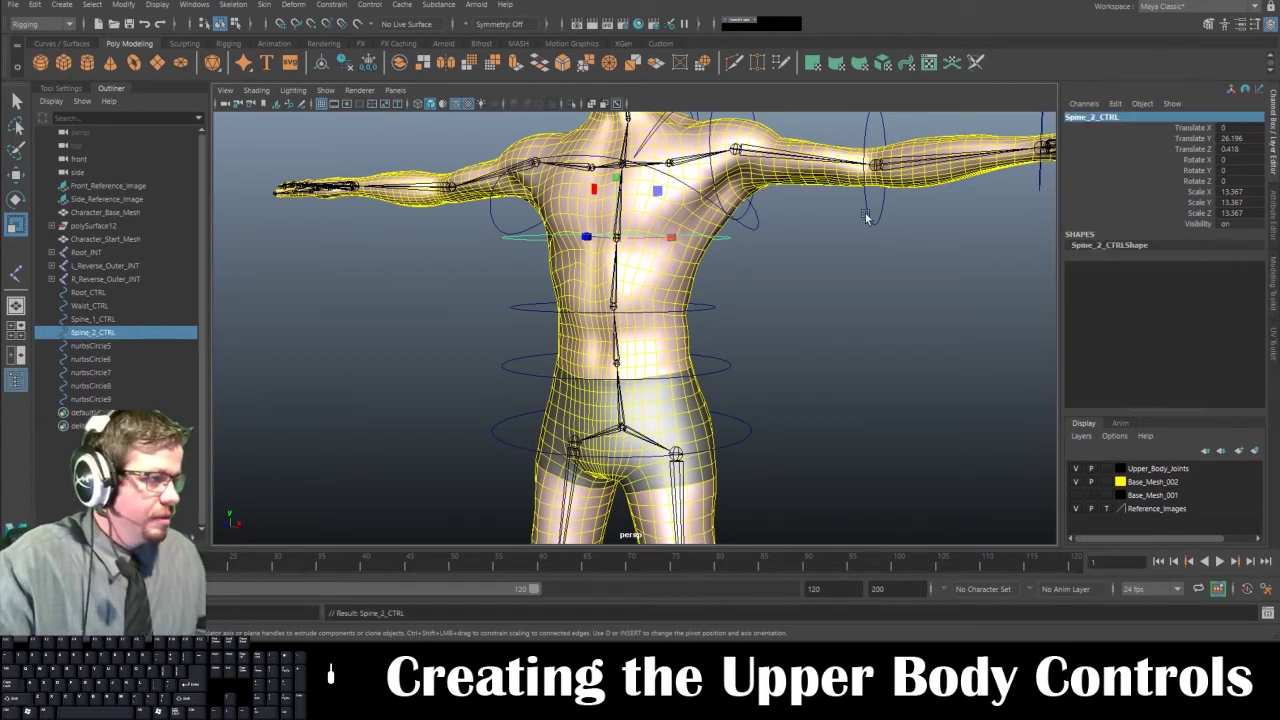
Step: Rename the custom-shaped curve around the upper chest as Chest_CTRL
{"action": "left_click", "coordinate": [755, 230]}
{"action": "left_click", "coordinate": [754, 227]}
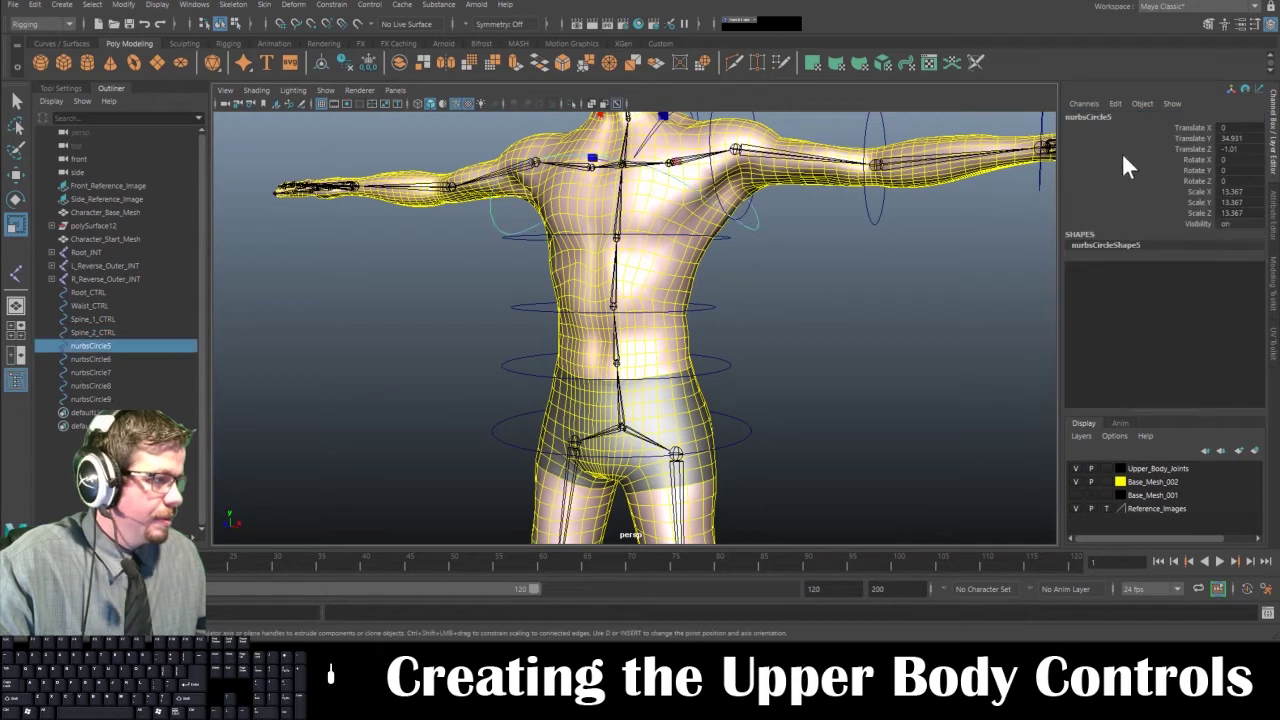
{"action": "left_click", "coordinate": [1108, 118]}
{"action": "type", "text": "Chest_C"}
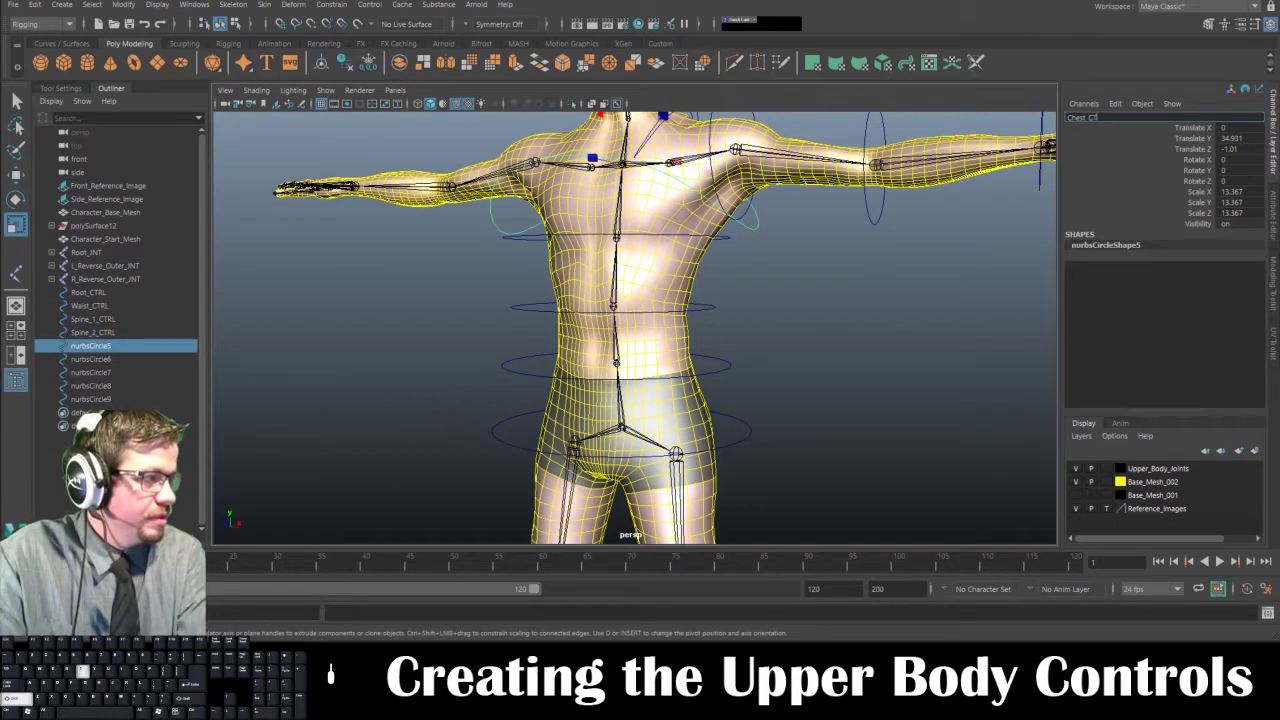
{"action": "type", "text": "TRL"}
{"action": "key", "text": "Return"}
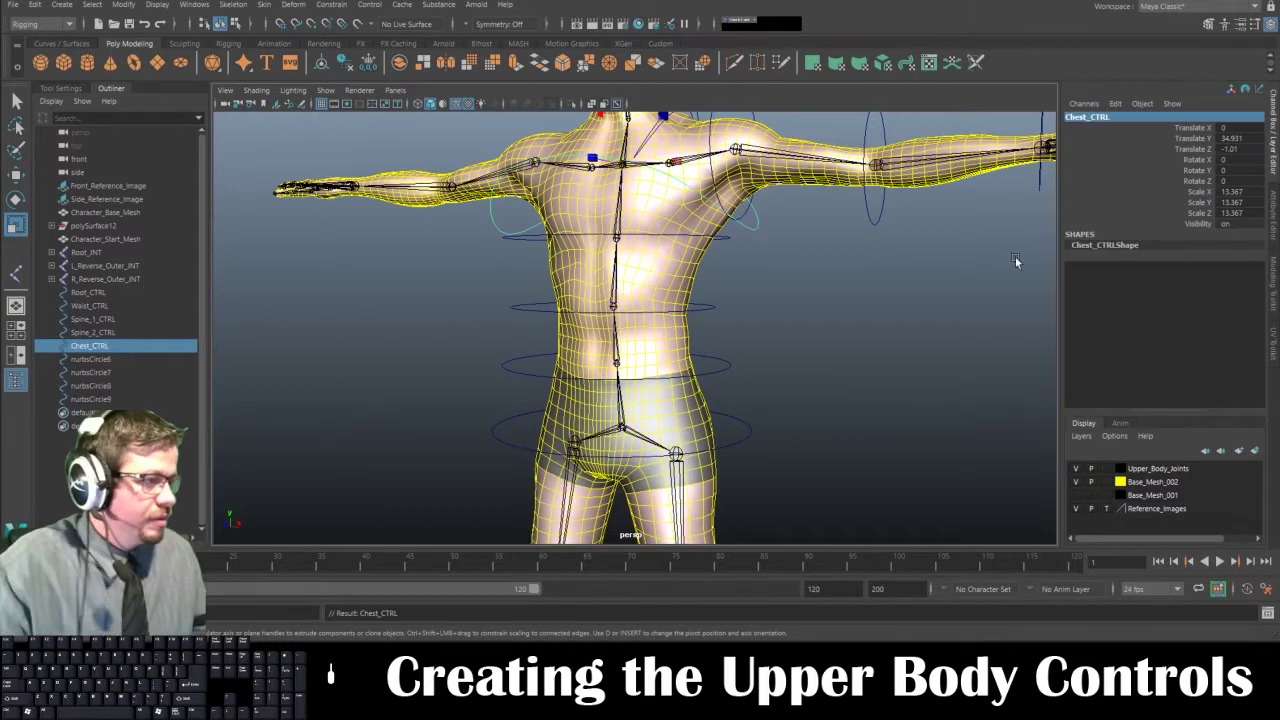
Step: Rename the tilted curve at the left clavicle as L_Clav_CTRL
{"action": "middle_click_drag", "start_coordinate": [864, 373], "coordinate": [890, 492], "text": "alt"}
{"action": "left_click", "coordinate": [730, 220]}
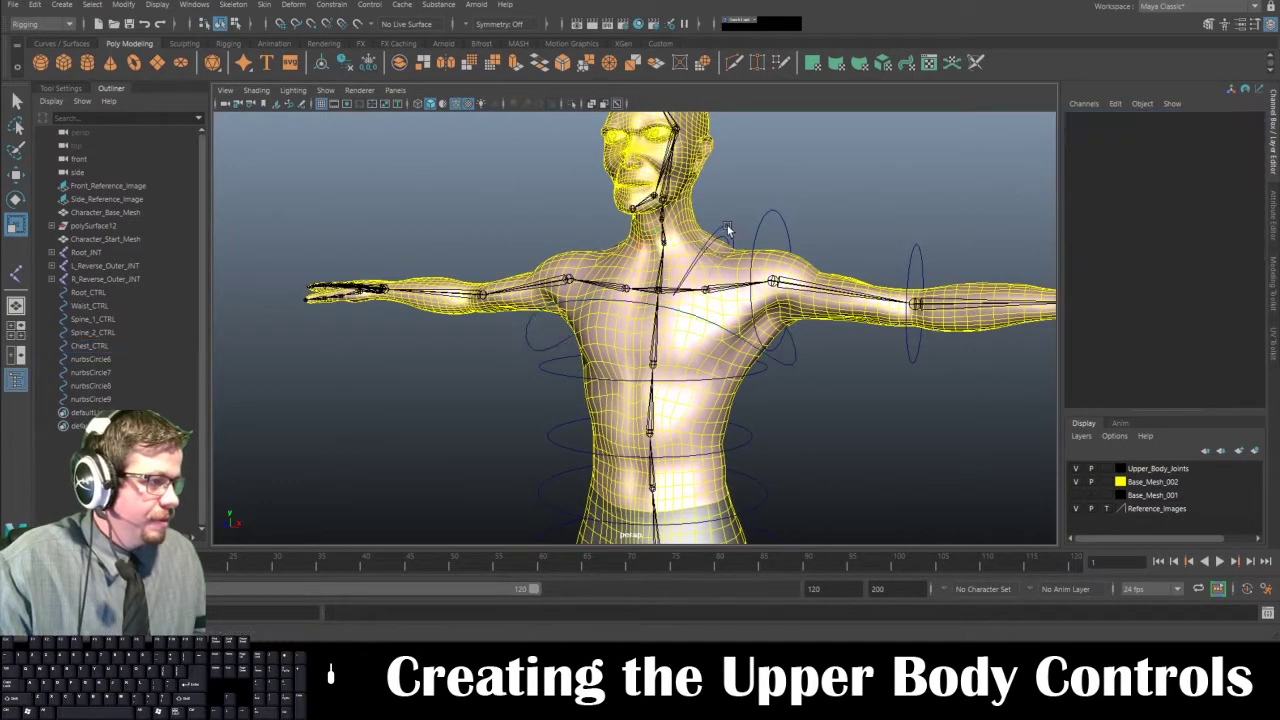
{"action": "double_click", "coordinate": [1088, 117]}
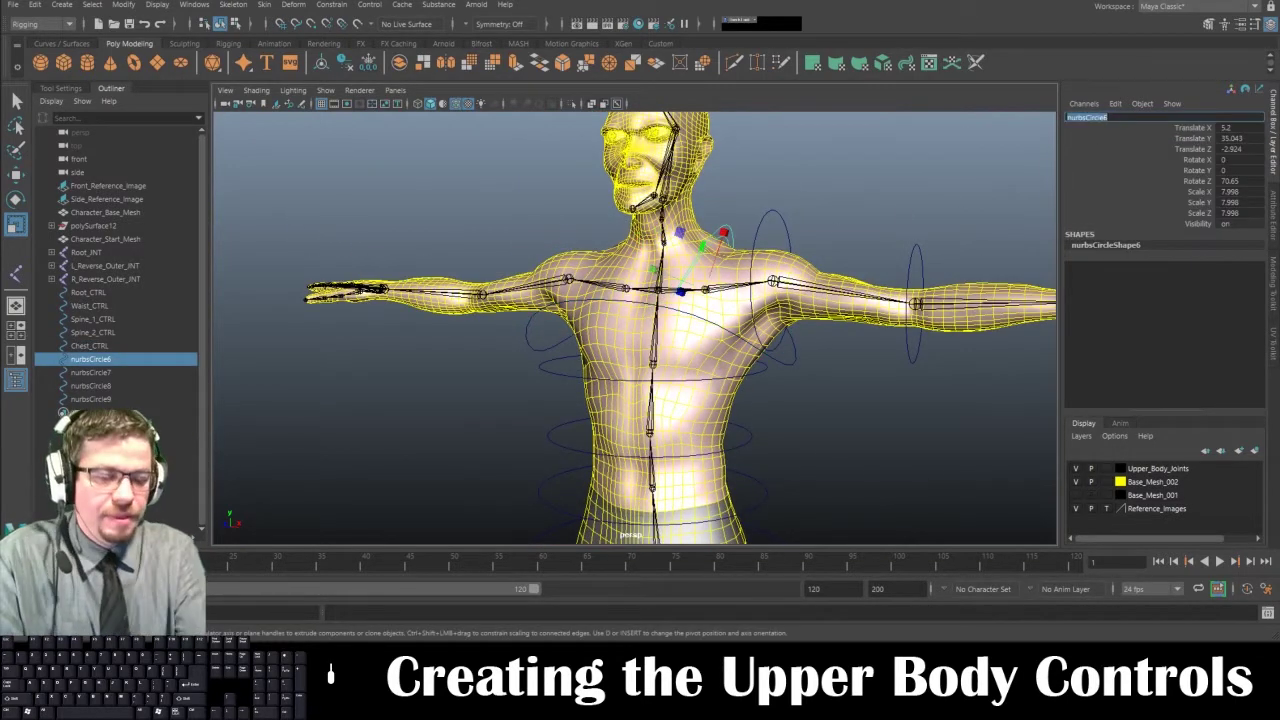
{"action": "type", "text": "L"}
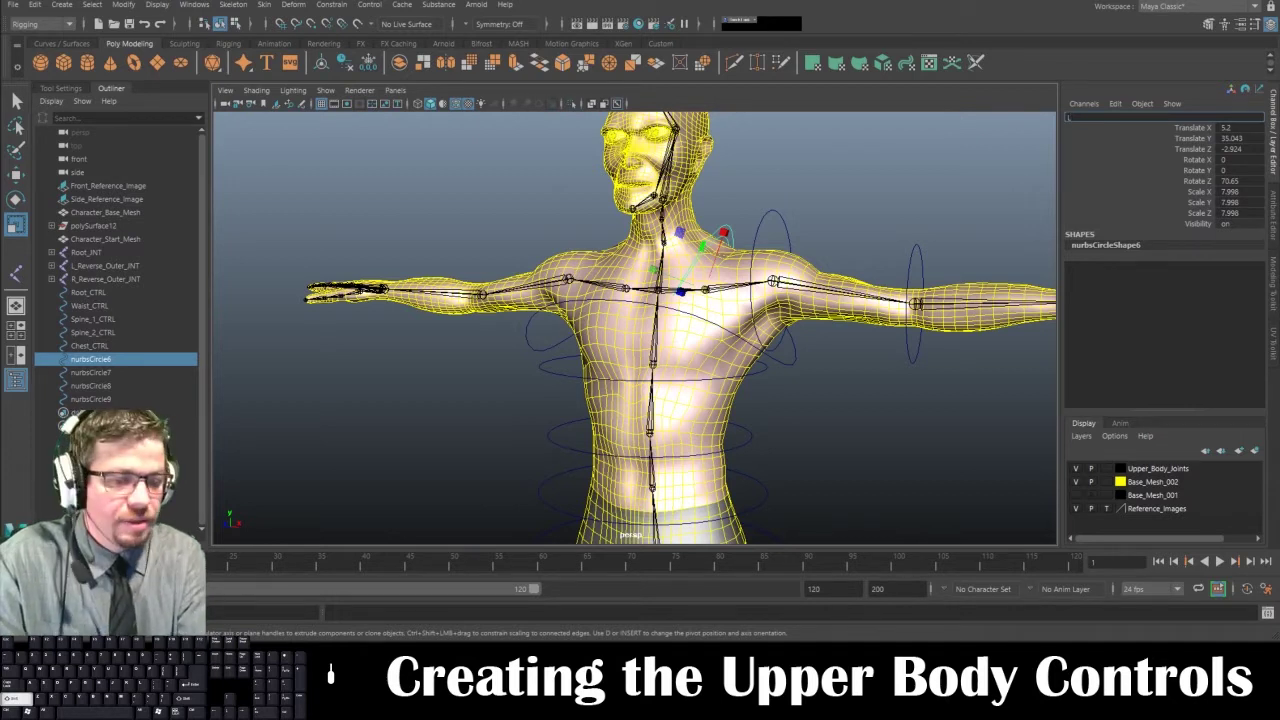
{"action": "type", "text": "_Clav+"}
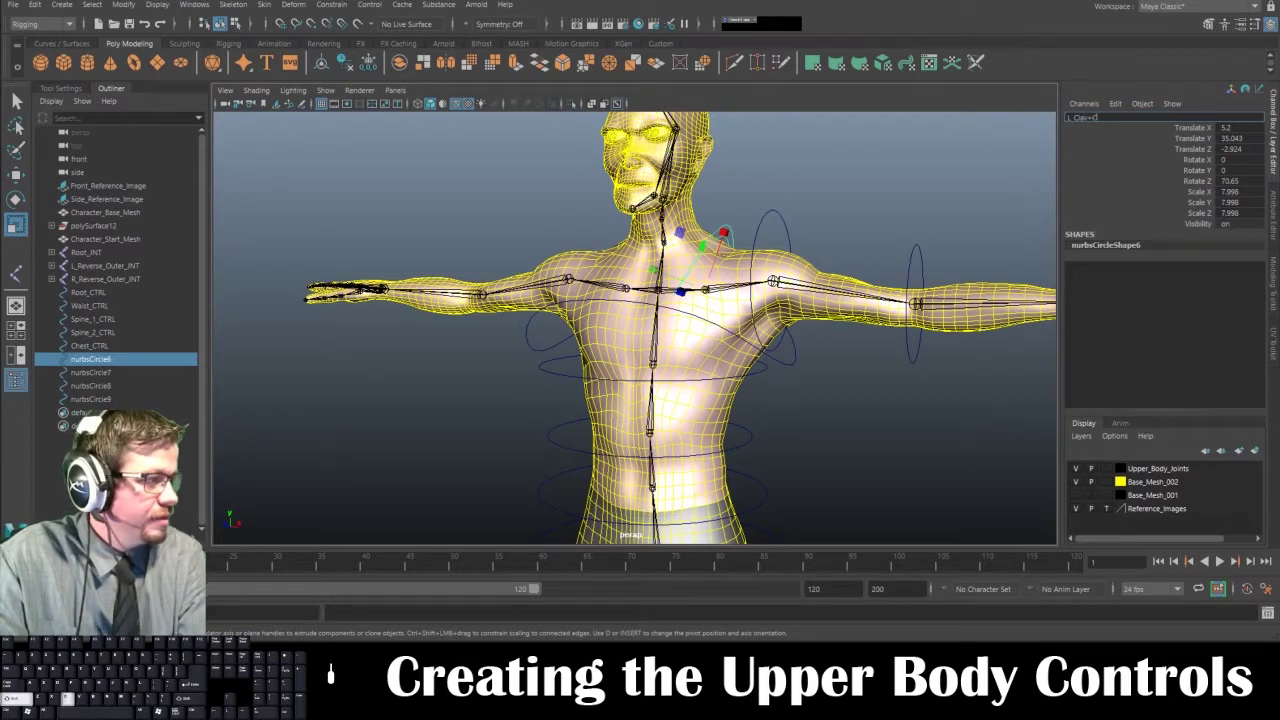
{"action": "type", "text": "CTR"}
{"action": "key", "text": "BackSpace"}
{"action": "key", "text": "BackSpace"}
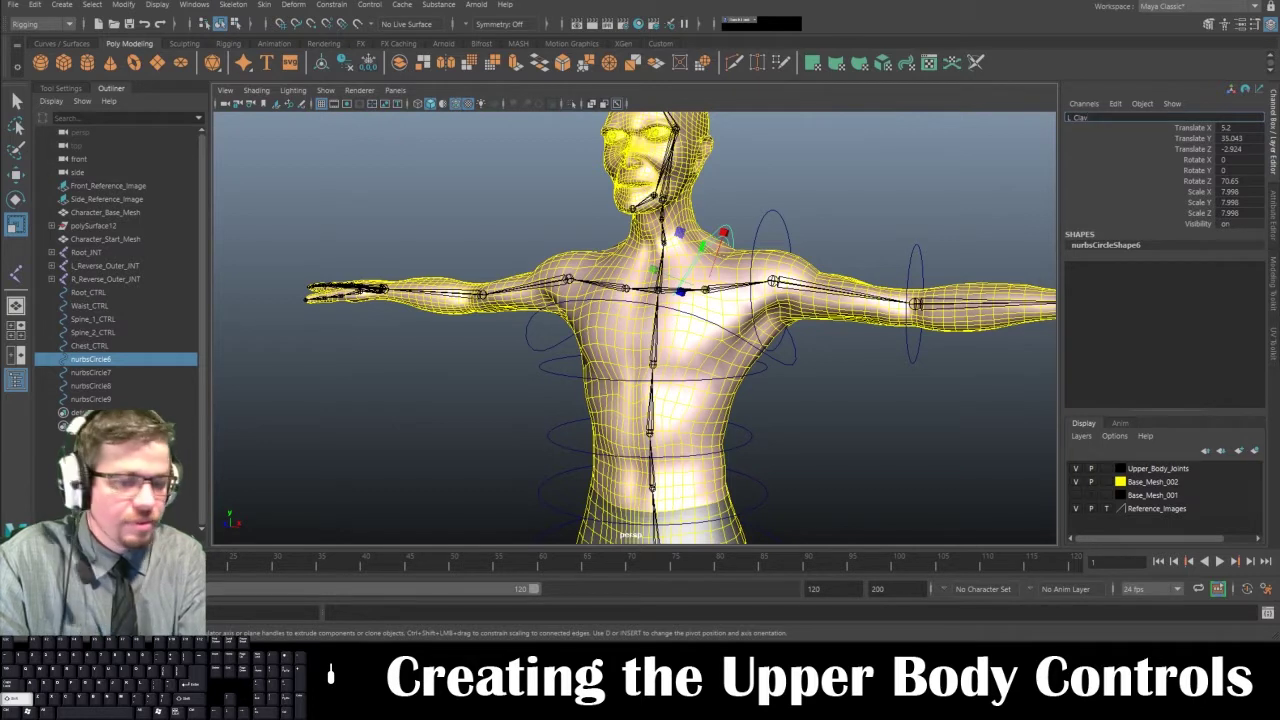
{"action": "type", "text": "TRL"}
{"action": "key", "text": "Return"}
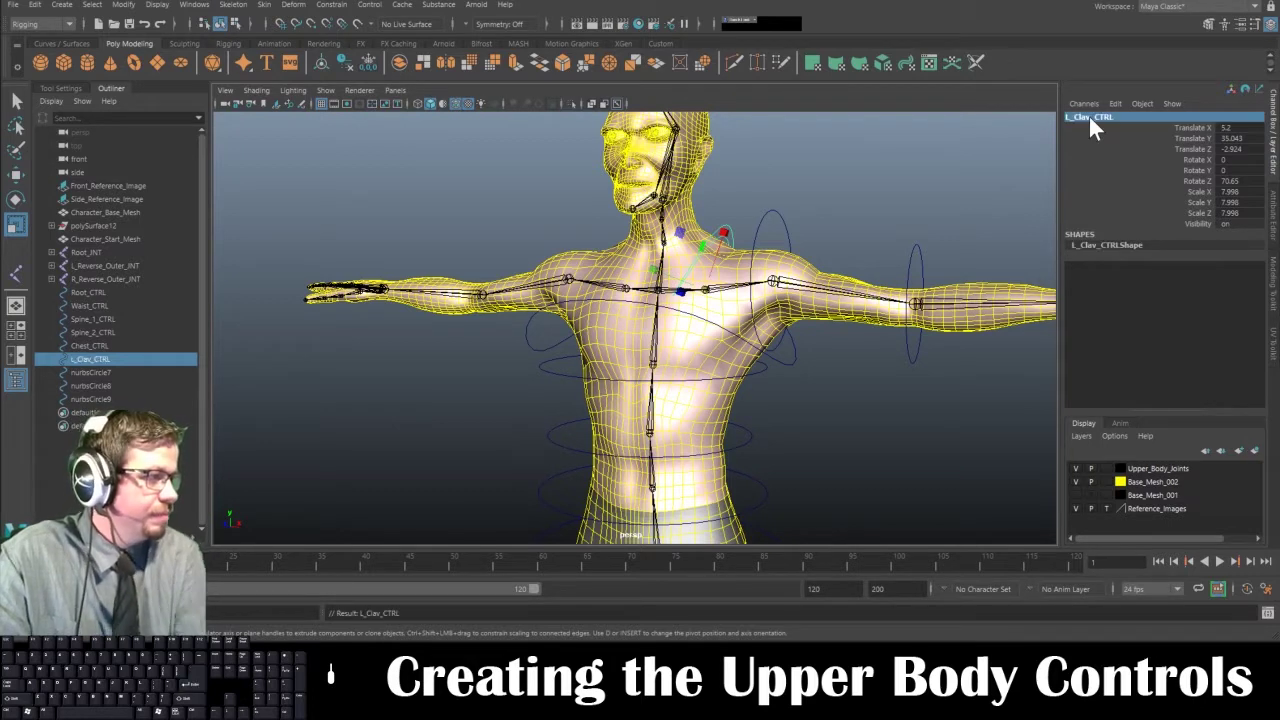
Step: Rename the circle around the left shoulder joint as L_Shoulder_CTRL
{"action": "left_click", "coordinate": [776, 209]}
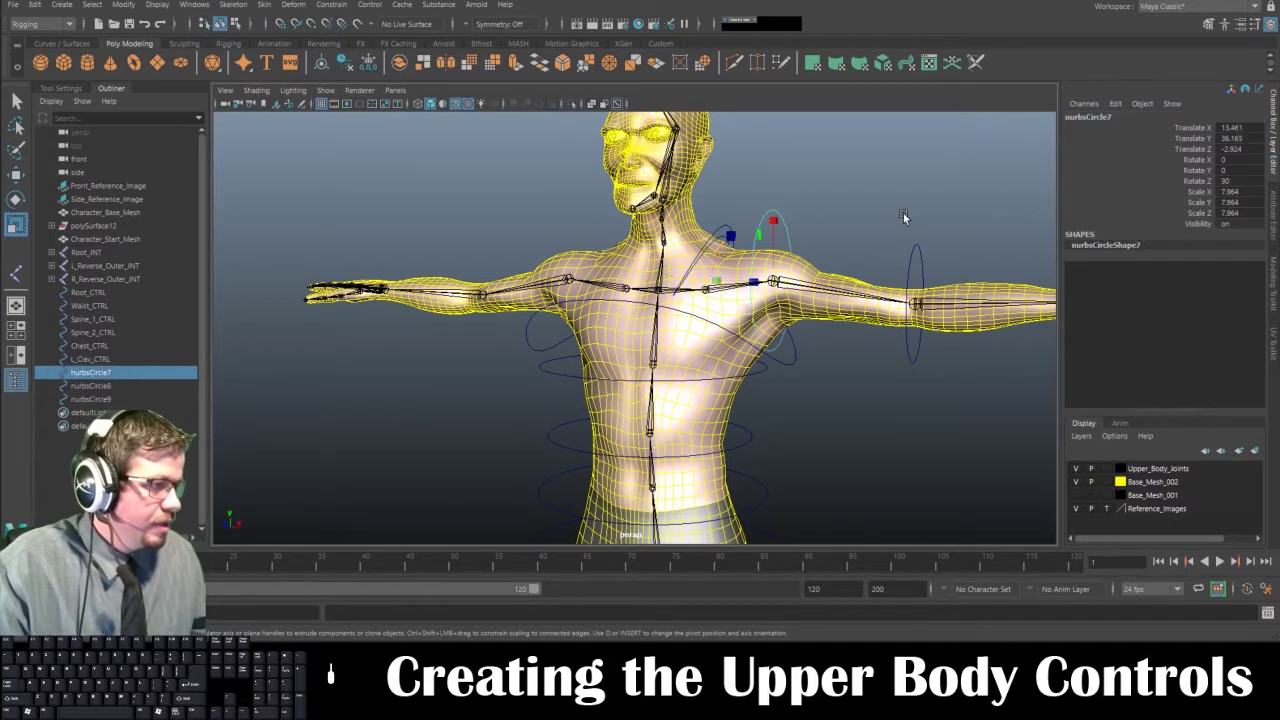
{"action": "left_click", "coordinate": [1134, 120]}
{"action": "type", "text": "L_S"}
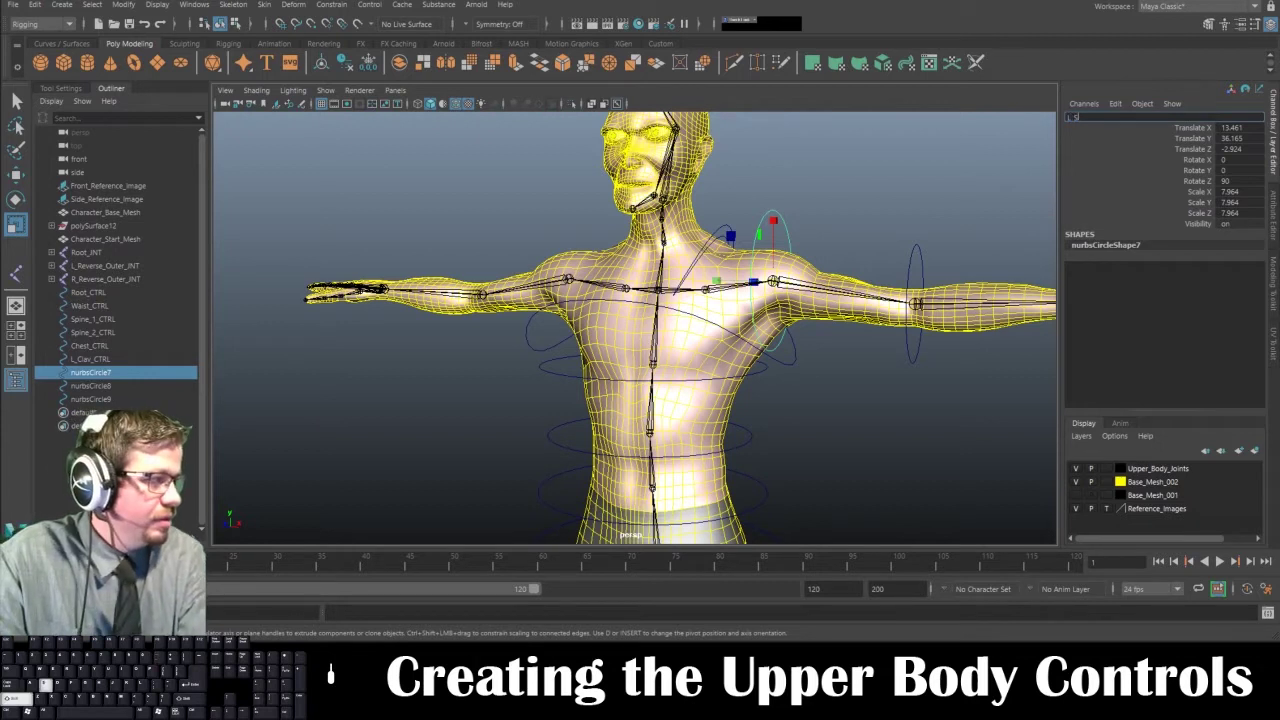
{"action": "type", "text": "houlder_CTRL"}
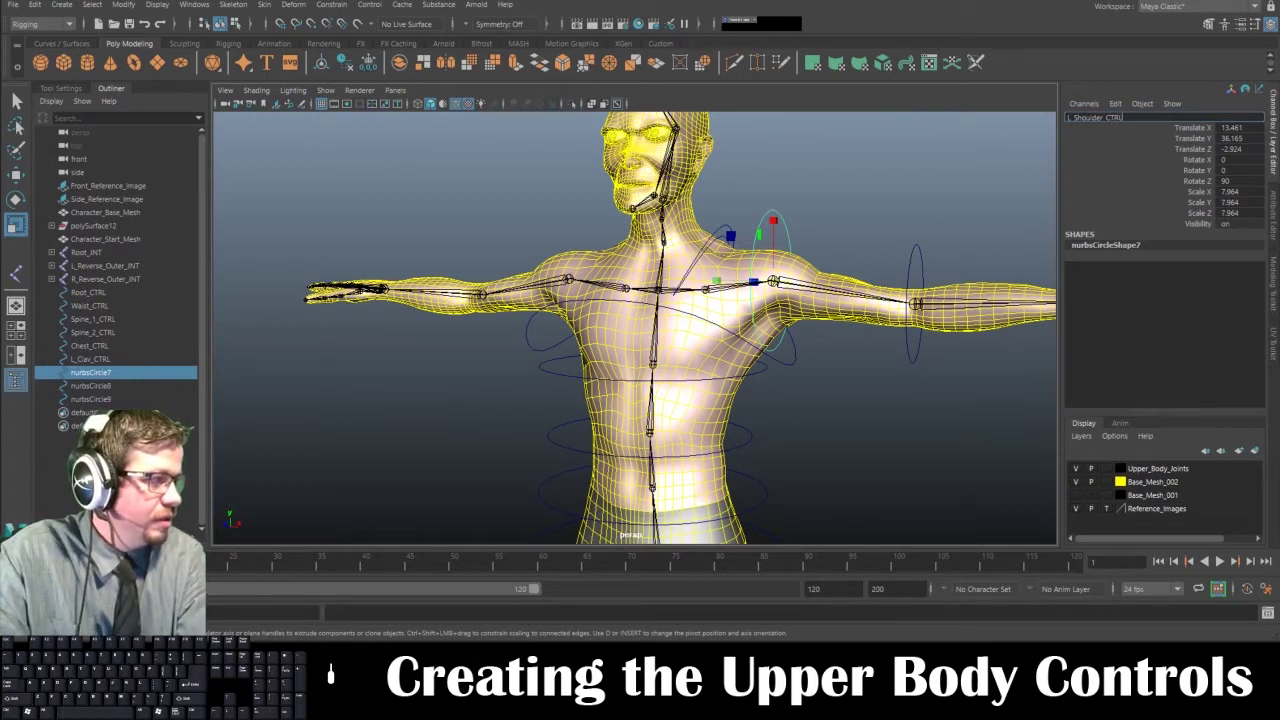
{"action": "key", "text": "Return"}
Step: Rename the circle around the left elbow joint as L_Elbow_CTRL
{"action": "left_click", "coordinate": [921, 256]}
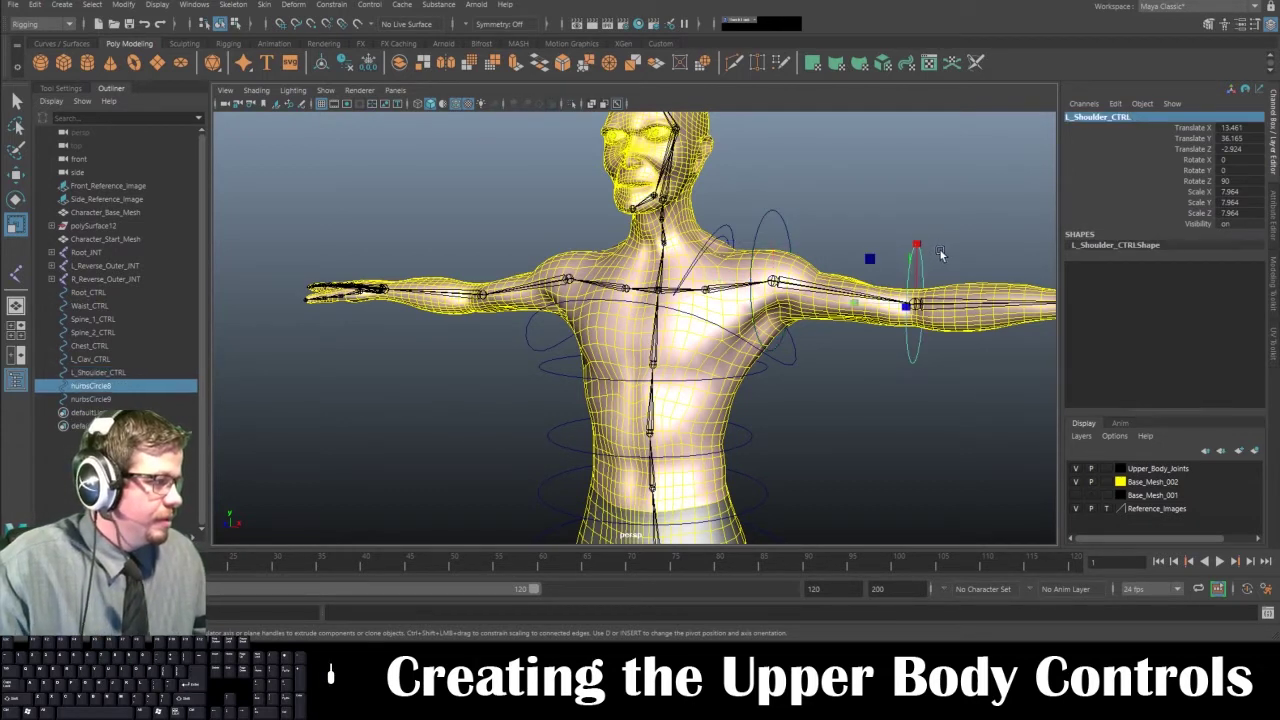
{"action": "left_click", "coordinate": [1120, 118]}
{"action": "type", "text": "L_El"}
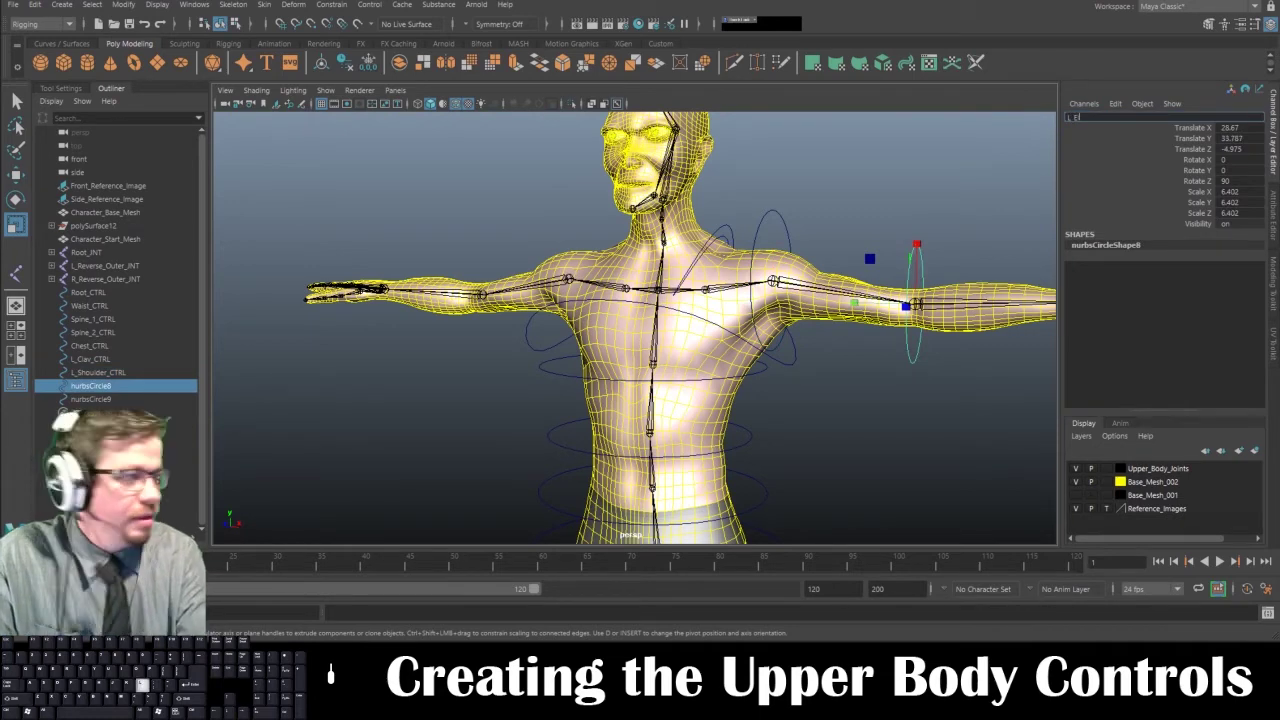
{"action": "type", "text": "bow_CTRL"}
{"action": "key", "text": "Return"}
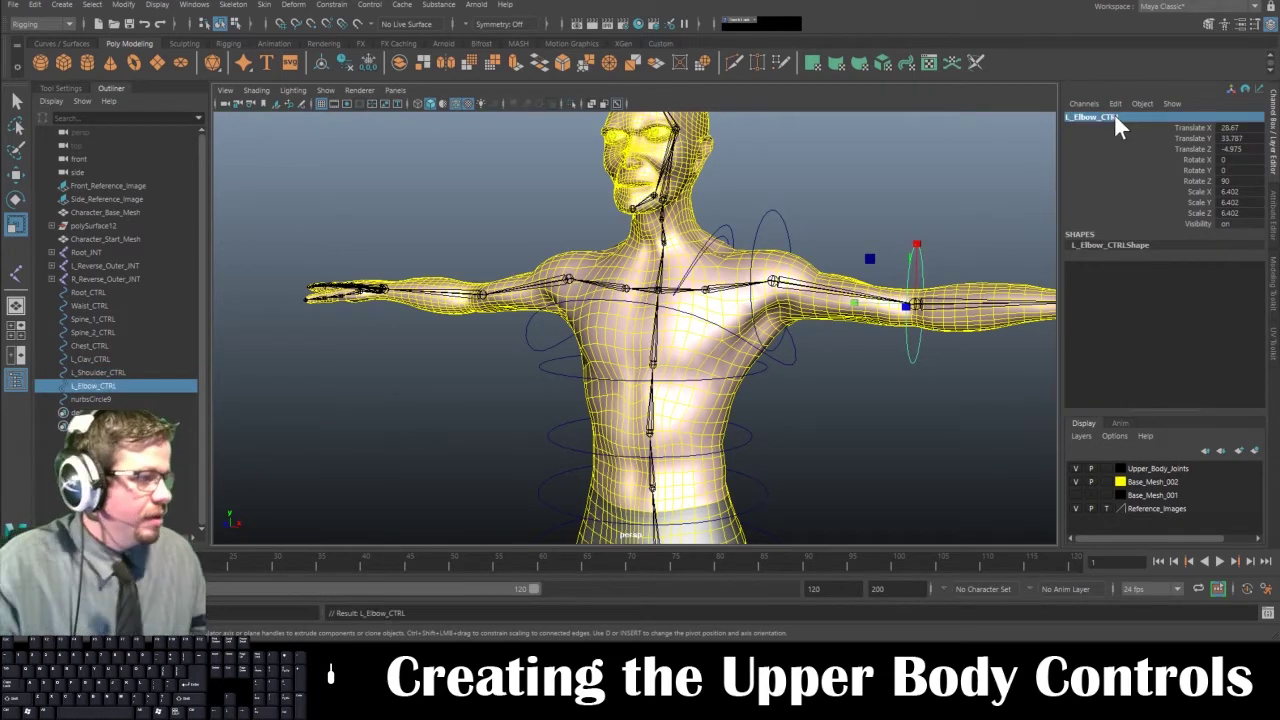
Step: Rename the circle around the left wrist joint as L_Wrist_CTRL
{"action": "middle_click_drag", "start_coordinate": [972, 229], "coordinate": [731, 213], "text": "alt"}
{"action": "left_click", "coordinate": [797, 258]}
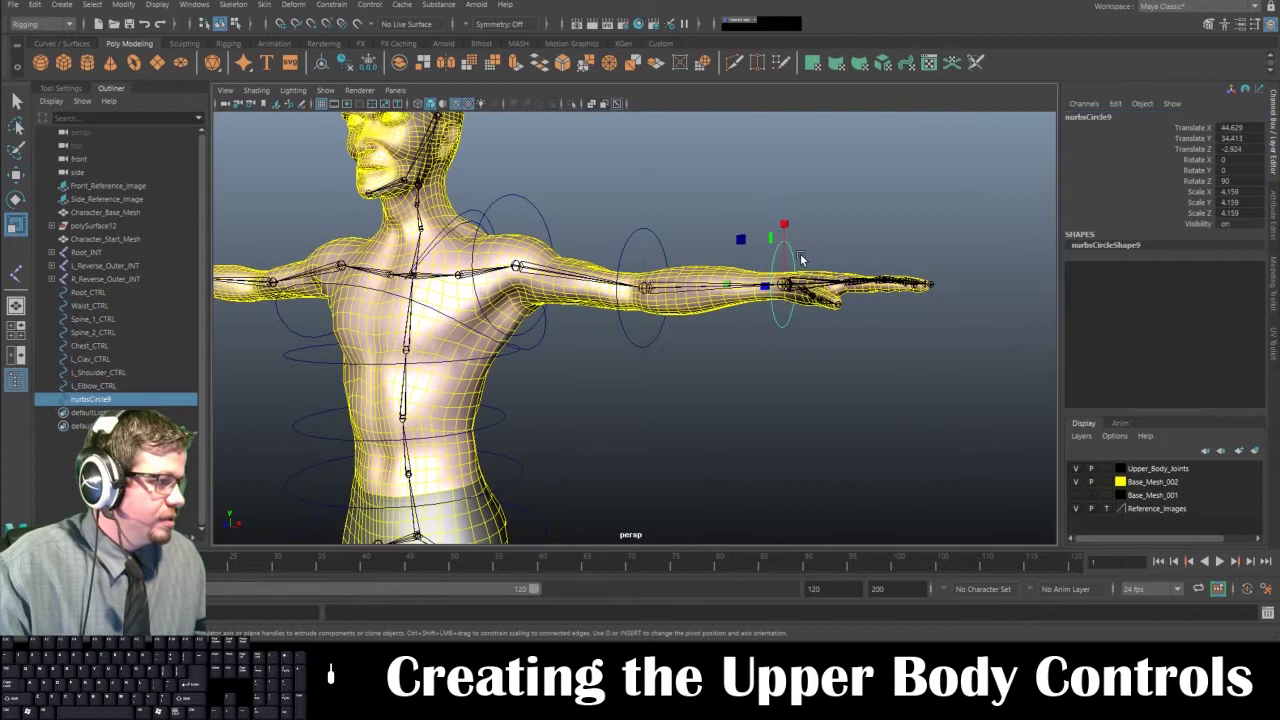
{"action": "left_click", "coordinate": [1080, 119]}
{"action": "type", "text": "L_Wri"}
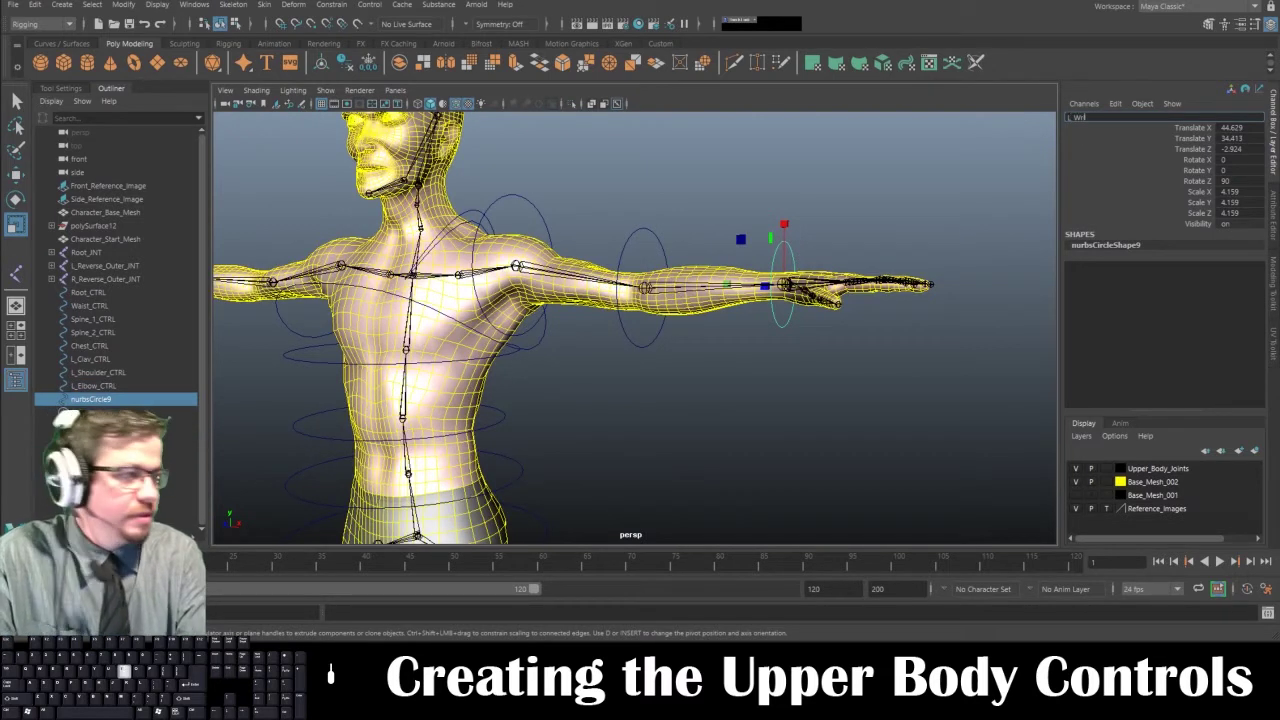
{"action": "type", "text": "st_CTRL"}
{"action": "key", "text": "Return"}
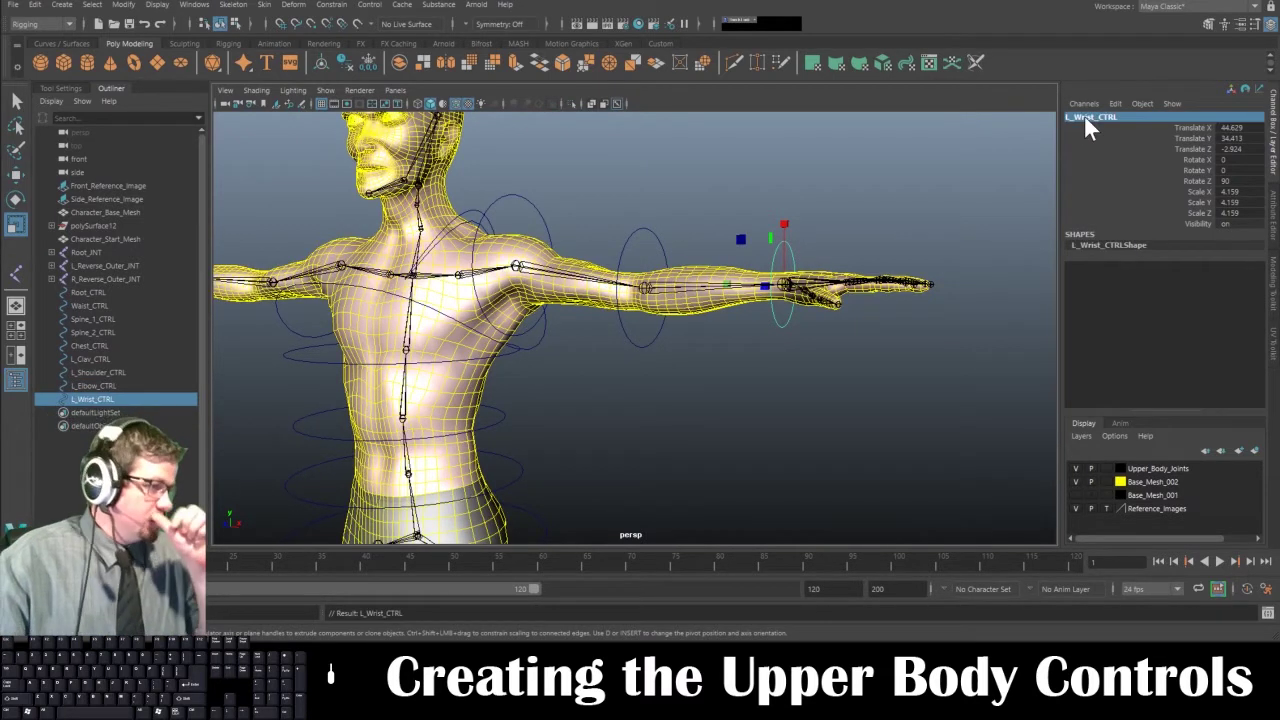
Step: Freeze the transformations of Root_CTRL, the circle around the hips
{"action": "left_click_drag", "start_coordinate": [581, 279], "coordinate": [461, 280], "text": "alt"}
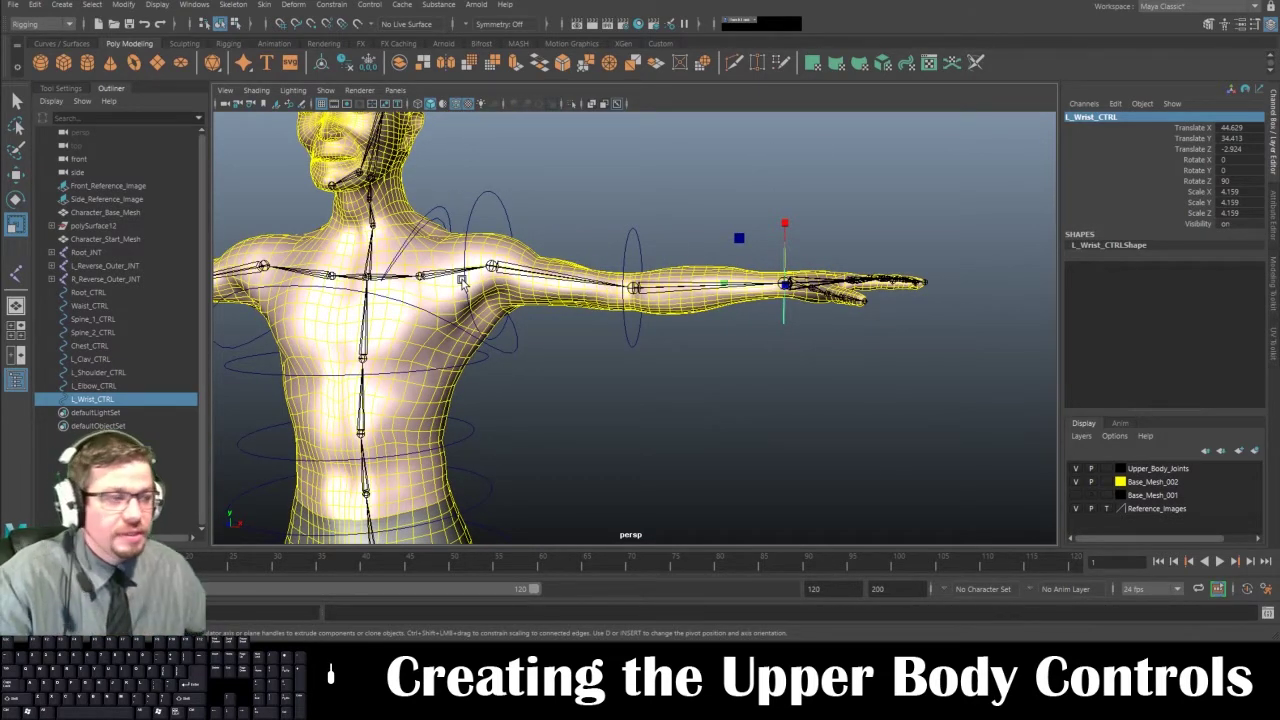
{"action": "middle_click_drag", "start_coordinate": [602, 285], "coordinate": [750, 306], "text": "alt"}
{"action": "left_click_drag", "start_coordinate": [646, 374], "coordinate": [669, 378], "text": "alt"}
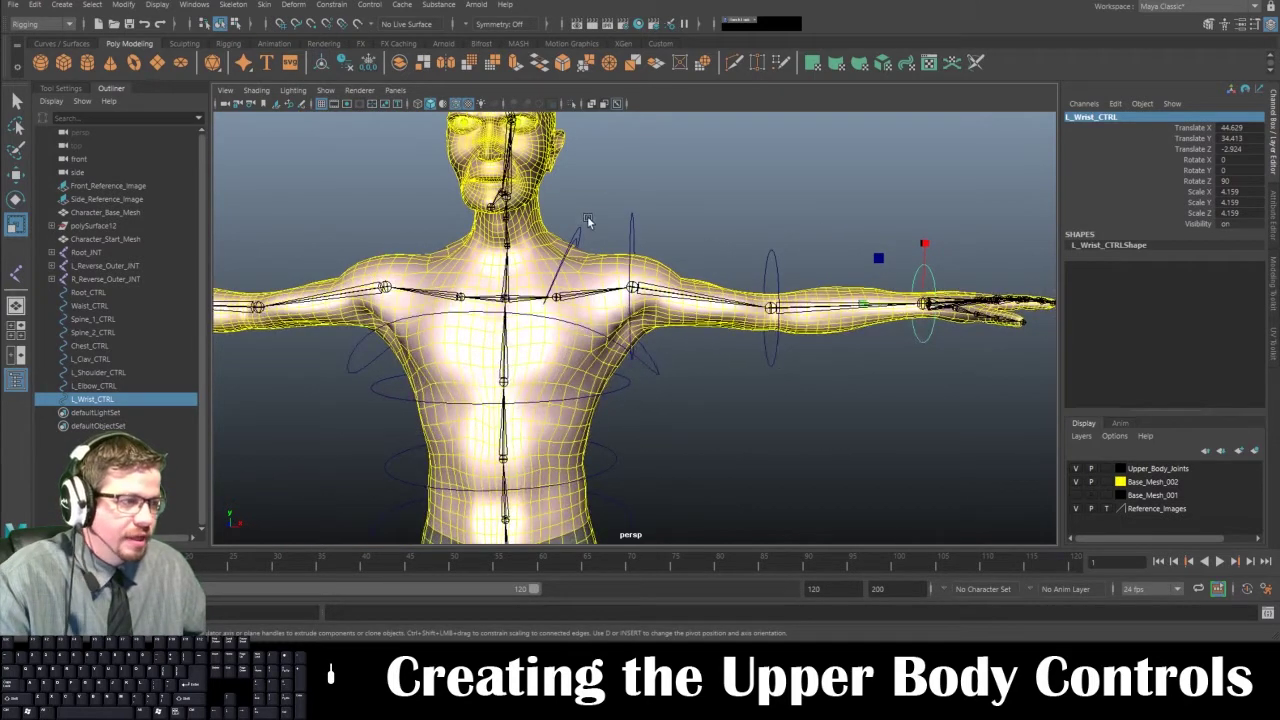
{"action": "left_click_drag", "start_coordinate": [585, 226], "coordinate": [704, 344], "text": "alt"}
{"action": "right_click_drag", "start_coordinate": [706, 350], "coordinate": [782, 412], "text": "alt"}
{"action": "left_click_drag", "start_coordinate": [671, 408], "coordinate": [735, 439]}
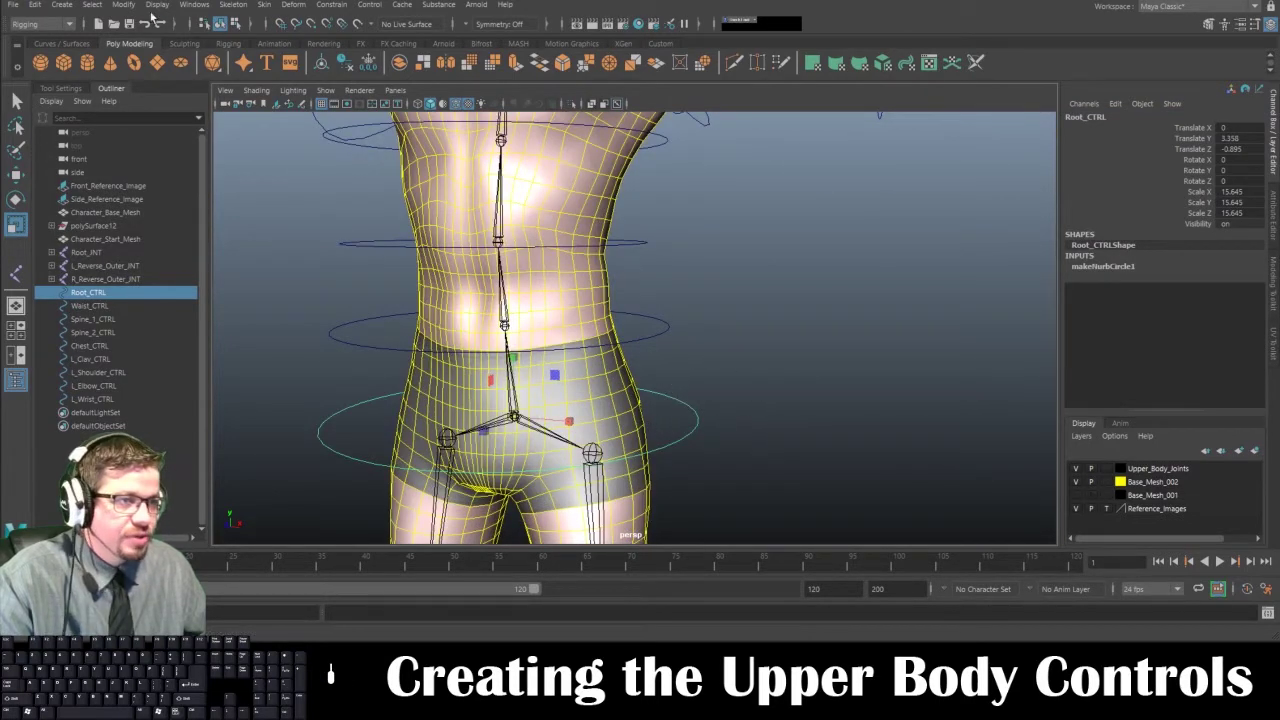
{"action": "left_click", "coordinate": [127, 5]}
{"action": "left_click", "coordinate": [150, 65]}
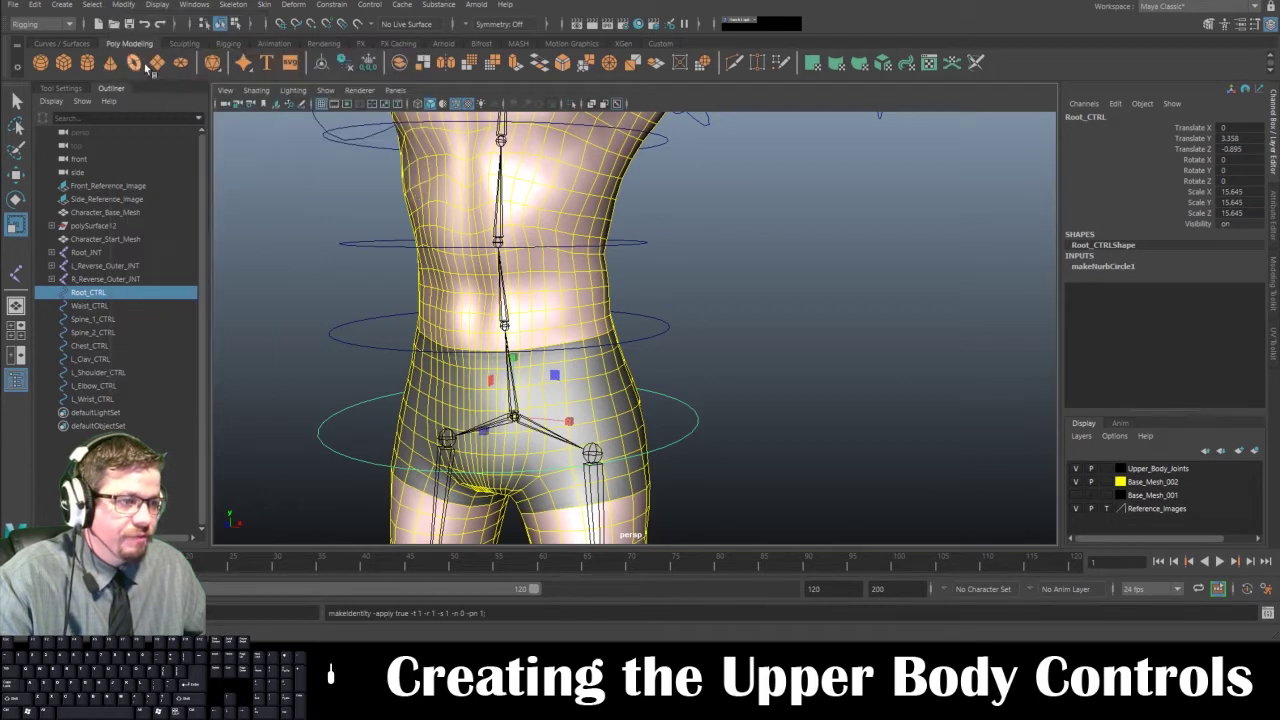
Step: Freeze the transformations of Waist_CTRL, Spine_1_CTRL and Spine_2_CTRL, one control at a time
{"action": "left_click", "coordinate": [670, 329]}
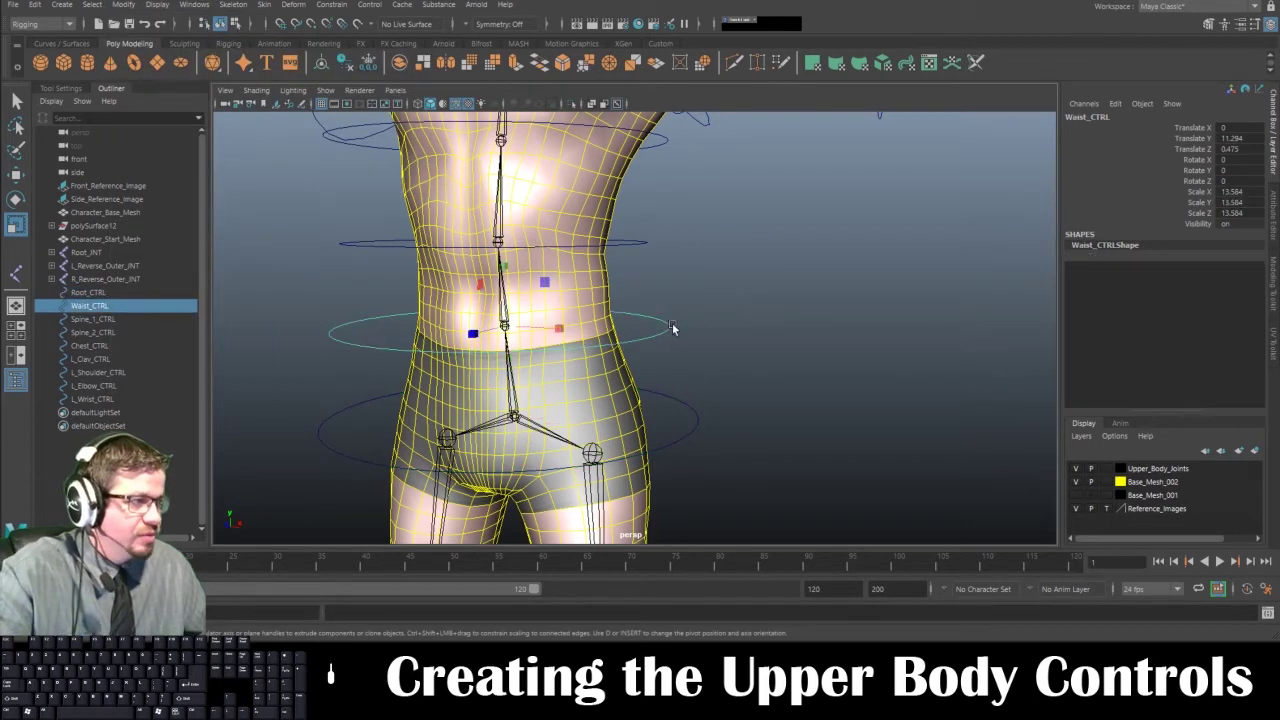
{"action": "key", "text": "g"}
{"action": "left_click", "coordinate": [645, 244]}
{"action": "key", "text": "g"}
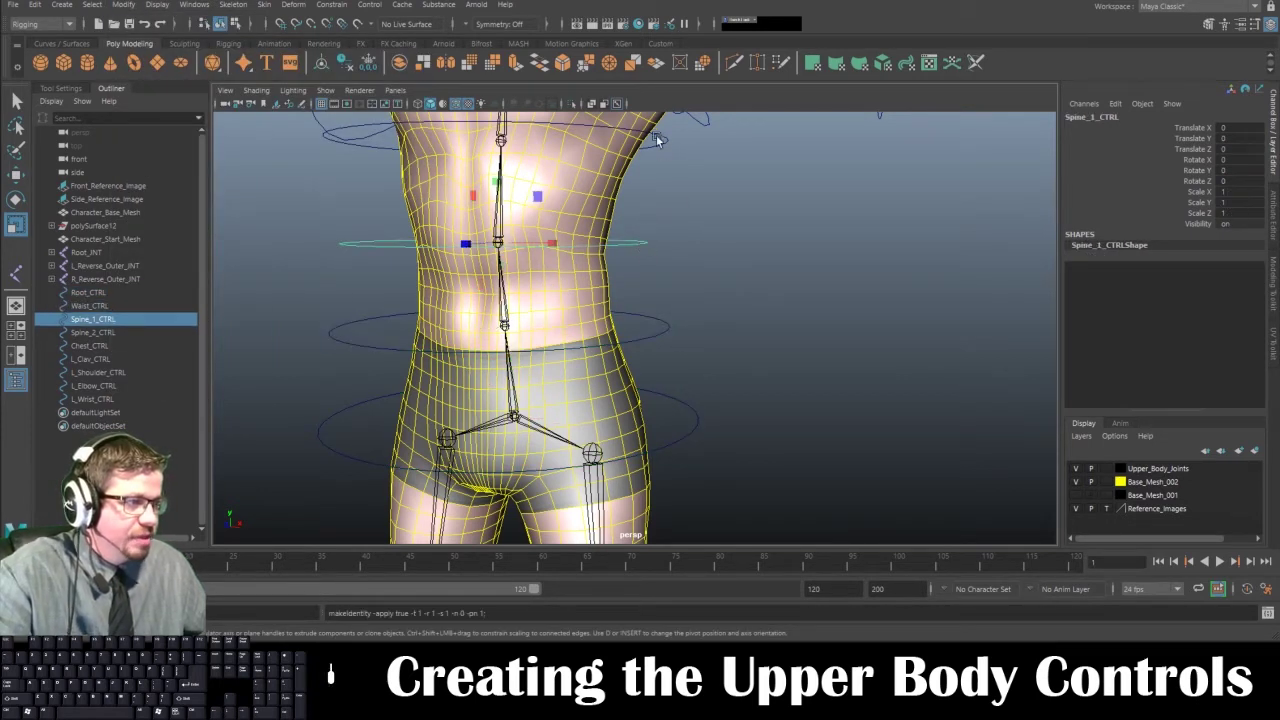
{"action": "left_click", "coordinate": [660, 143]}
{"action": "left_click", "coordinate": [668, 145]}
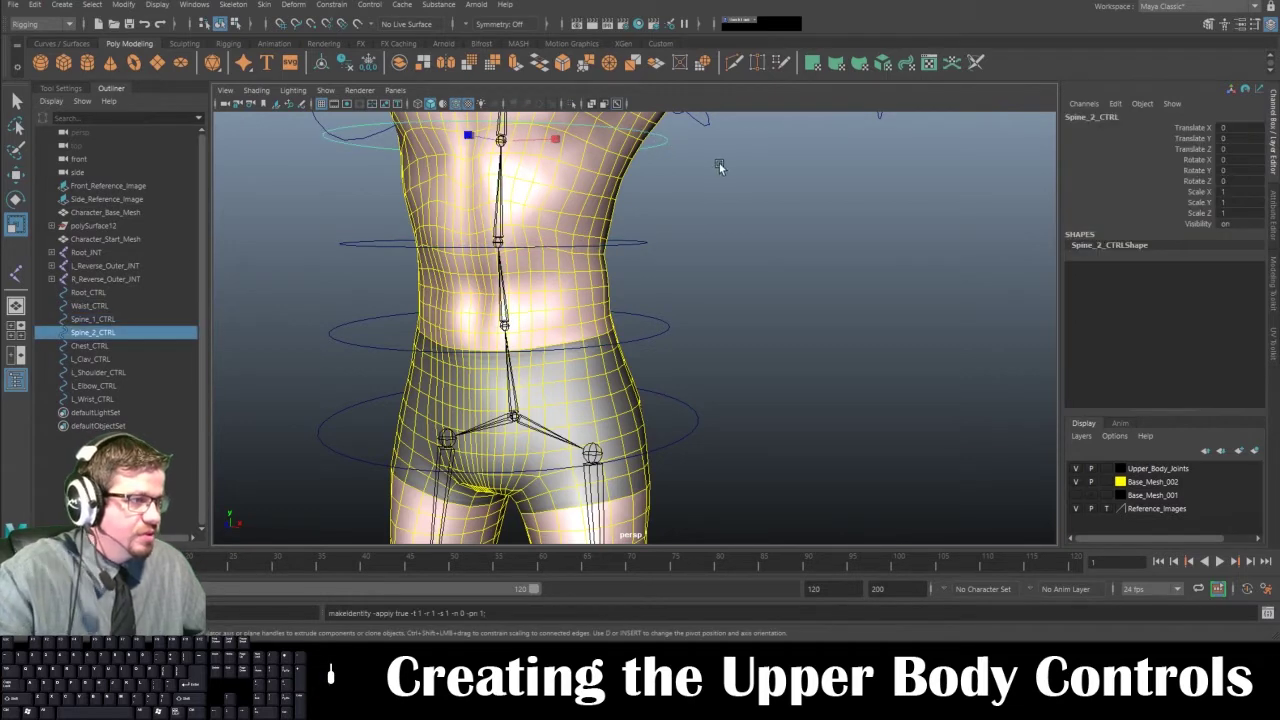
Step: Freeze the transformations of Chest_CTRL and L_Clav_CTRL individually
{"action": "middle_click_drag", "start_coordinate": [717, 163], "coordinate": [739, 388], "text": "alt"}
{"action": "left_click", "coordinate": [720, 258]}
{"action": "key", "text": "g"}
{"action": "left_click", "coordinate": [625, 163]}
{"action": "key", "text": "g"}
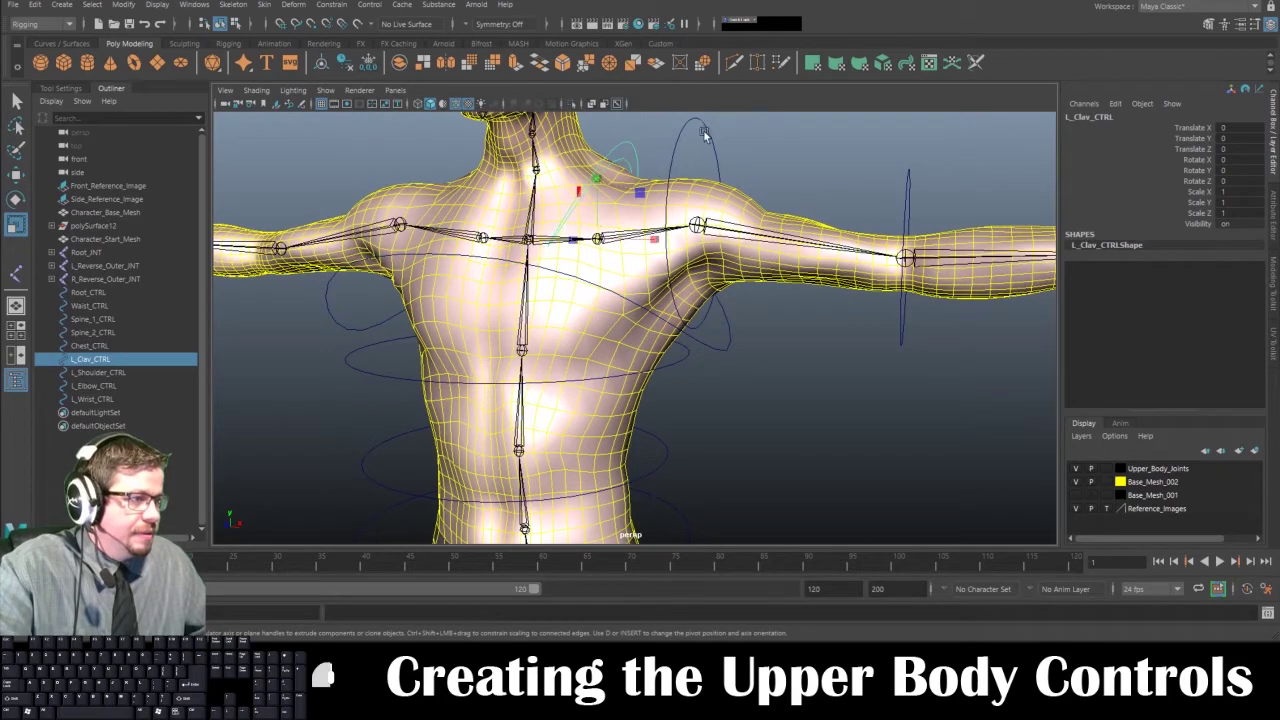
Step: Freeze the transformations of the left arm controls L_Shoulder_CTRL, L_Elbow_CTRL and L_Wrist_CTRL, one at a time
{"action": "left_click", "coordinate": [706, 133]}
{"action": "key", "text": "g"}
{"action": "left_click", "coordinate": [910, 193]}
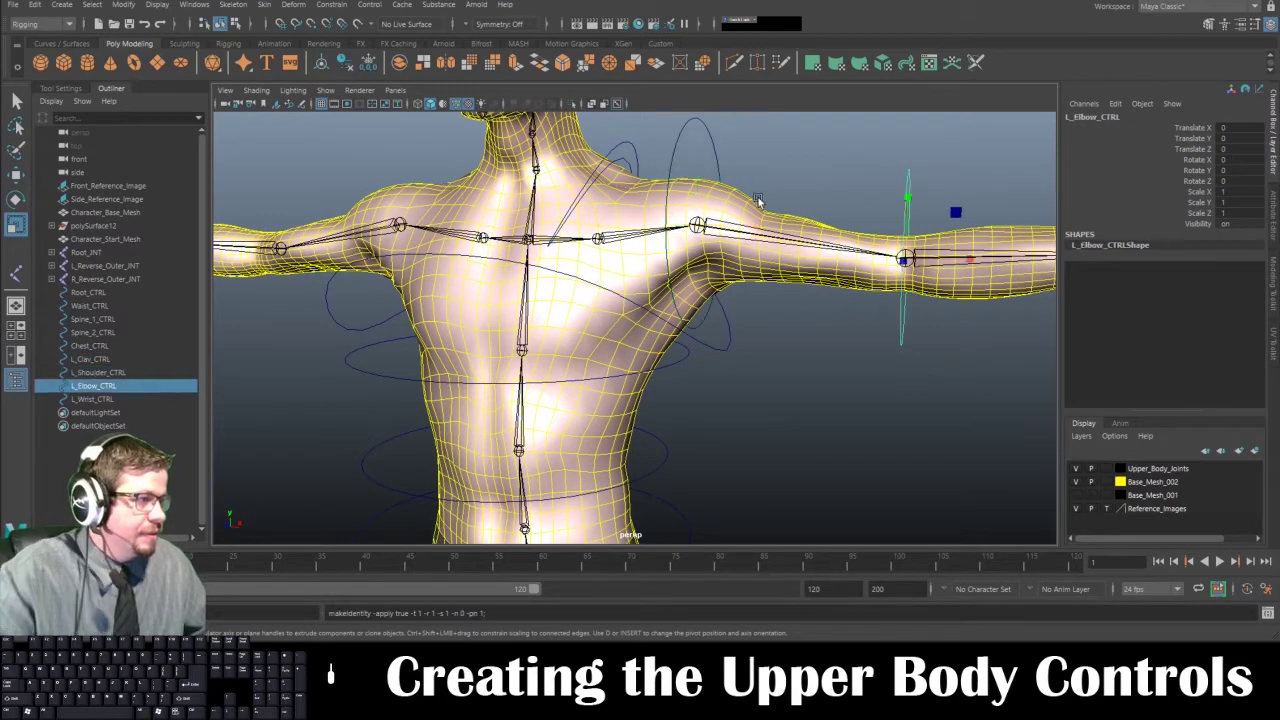
{"action": "left_click_drag", "start_coordinate": [759, 200], "coordinate": [651, 306], "text": "alt"}
{"action": "middle_click_drag", "start_coordinate": [651, 306], "coordinate": [662, 129], "text": "alt"}
{"action": "left_click_drag", "start_coordinate": [706, 333], "coordinate": [677, 323], "text": "alt"}
{"action": "left_click", "coordinate": [680, 298]}
{"action": "key", "text": "g"}
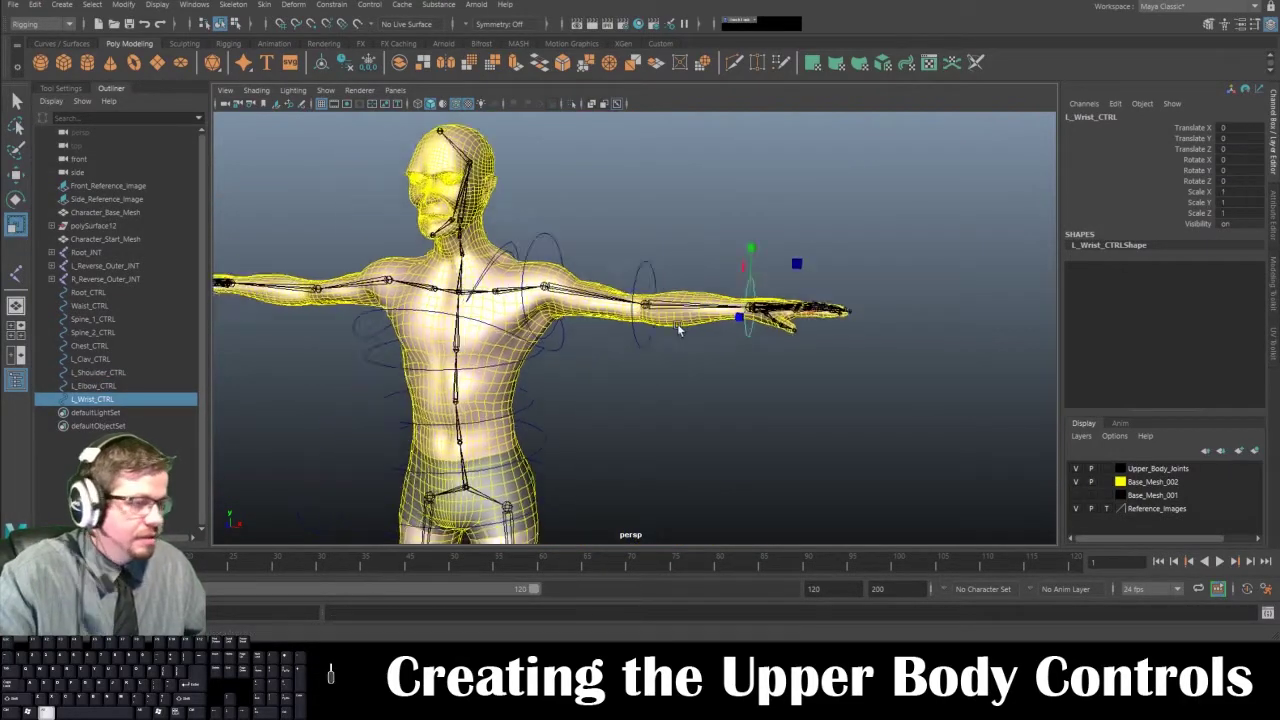
Step: Duplicate the Root_CTRL circle around the hips as the basis for a neck control
{"action": "scroll", "coordinate": [677, 323], "scroll_direction": "up", "scroll_amount": 4}
{"action": "middle_click_drag", "start_coordinate": [490, 420], "coordinate": [626, 387], "text": "alt"}
{"action": "left_click_drag", "start_coordinate": [626, 387], "coordinate": [668, 364], "text": "alt"}
{"action": "middle_click_drag", "start_coordinate": [610, 317], "coordinate": [680, 366], "text": "alt"}
{"action": "scroll", "coordinate": [680, 368], "scroll_direction": "down", "scroll_amount": 4}
{"action": "middle_click_drag", "start_coordinate": [692, 520], "coordinate": [745, 379], "text": "alt"}
{"action": "scroll", "coordinate": [726, 362], "scroll_direction": "up", "scroll_amount": 1}
{"action": "left_click", "coordinate": [728, 374]}
{"action": "key", "text": "ctrl+d"}
{"action": "key", "text": "w"}
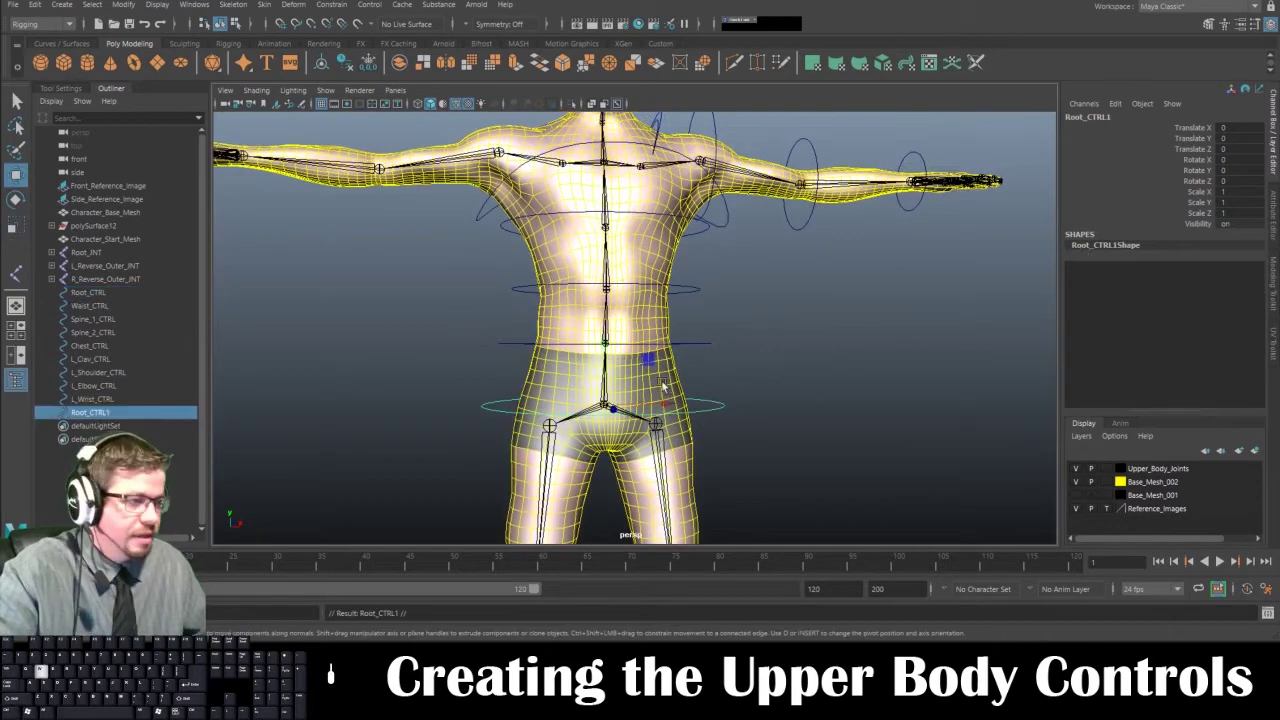
Step: Move the duplicated root circle up and snap it to the joint at the base of the neck
{"action": "left_click_drag", "start_coordinate": [671, 407], "coordinate": [696, 406]}
{"action": "left_click_drag", "start_coordinate": [729, 288], "coordinate": [722, 318], "text": "alt"}
{"action": "scroll", "coordinate": [718, 318], "scroll_direction": "down", "scroll_amount": 2}
{"action": "middle_click_drag", "start_coordinate": [700, 315], "coordinate": [708, 413], "text": "alt"}
{"action": "left_click_drag", "start_coordinate": [684, 505], "coordinate": [585, 326]}
{"action": "key", "text": "v"}
{"action": "key", "text": "f"}
{"action": "key", "text": "r"}
{"action": "right_click_drag", "start_coordinate": [585, 326], "coordinate": [690, 380], "text": "alt"}
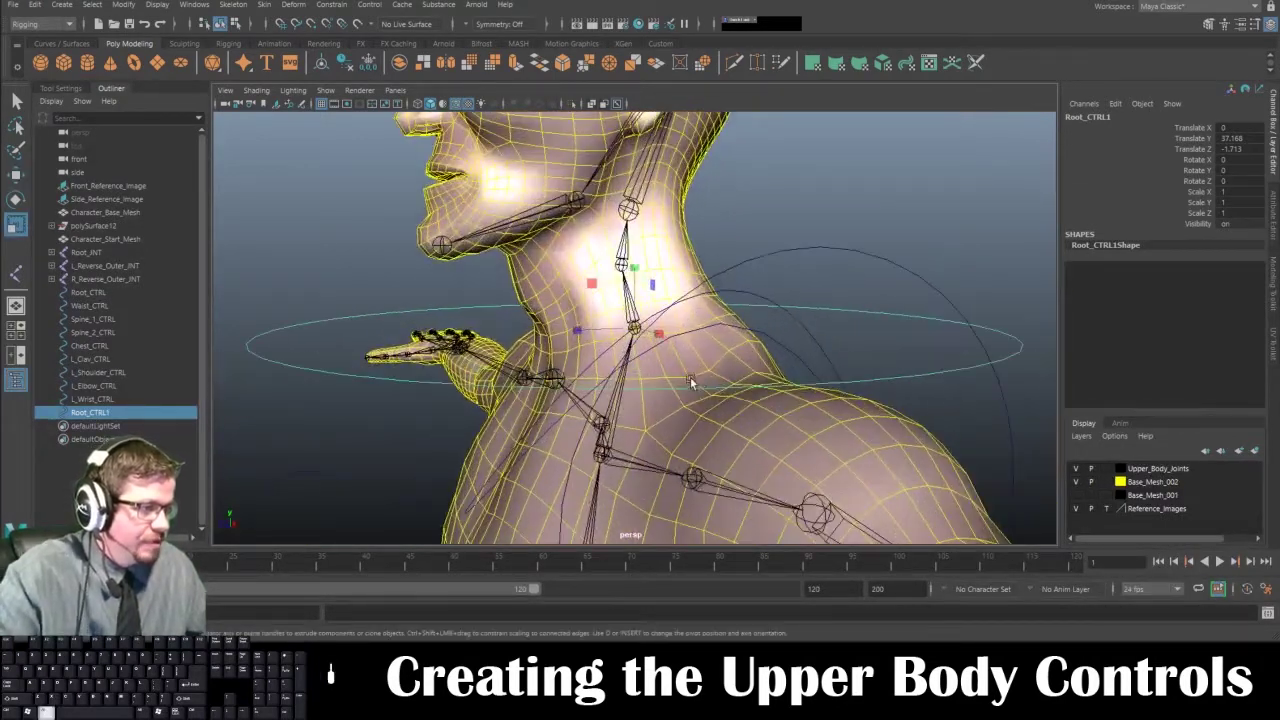
Step: Snap the circle to the mid-neck joint, tilt it about 17 degrees in X and scale it uniformly to about 0.48
{"action": "left_click_drag", "start_coordinate": [690, 380], "coordinate": [716, 377], "text": "alt"}
{"action": "key", "text": "w"}
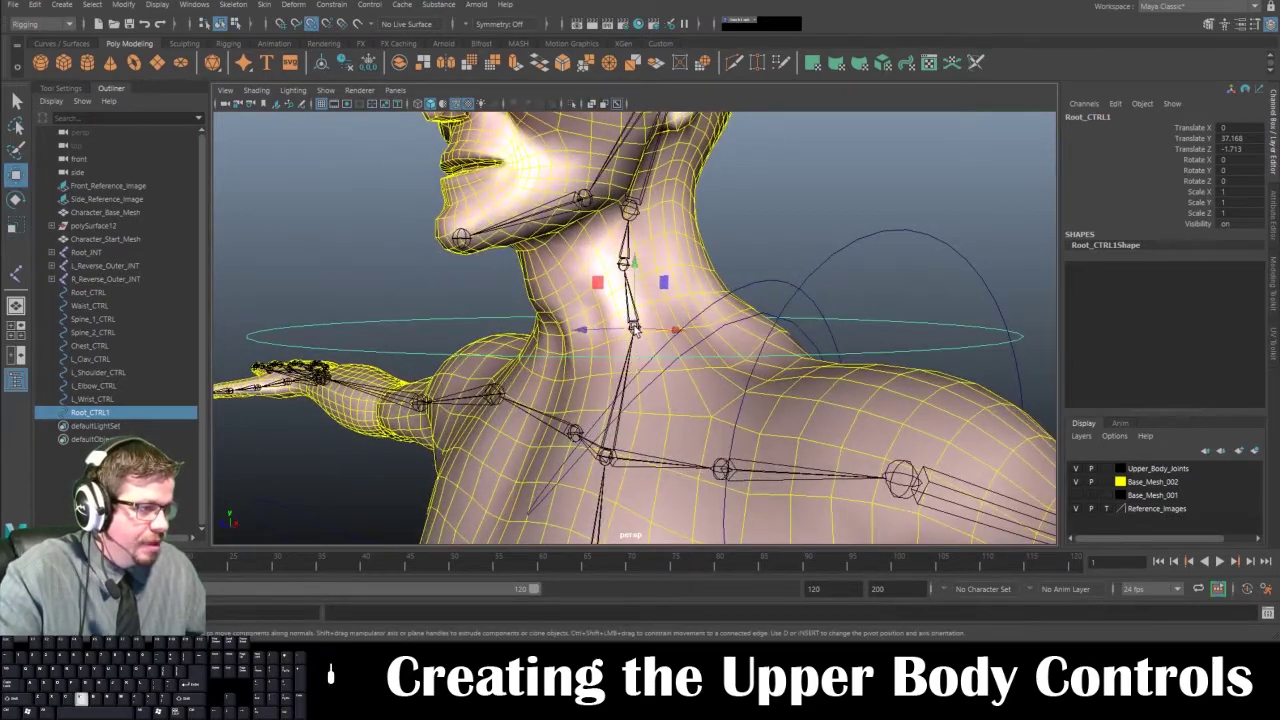
{"action": "left_click_drag", "start_coordinate": [634, 330], "coordinate": [661, 342]}
{"action": "key", "text": "e"}
{"action": "key", "text": "r"}
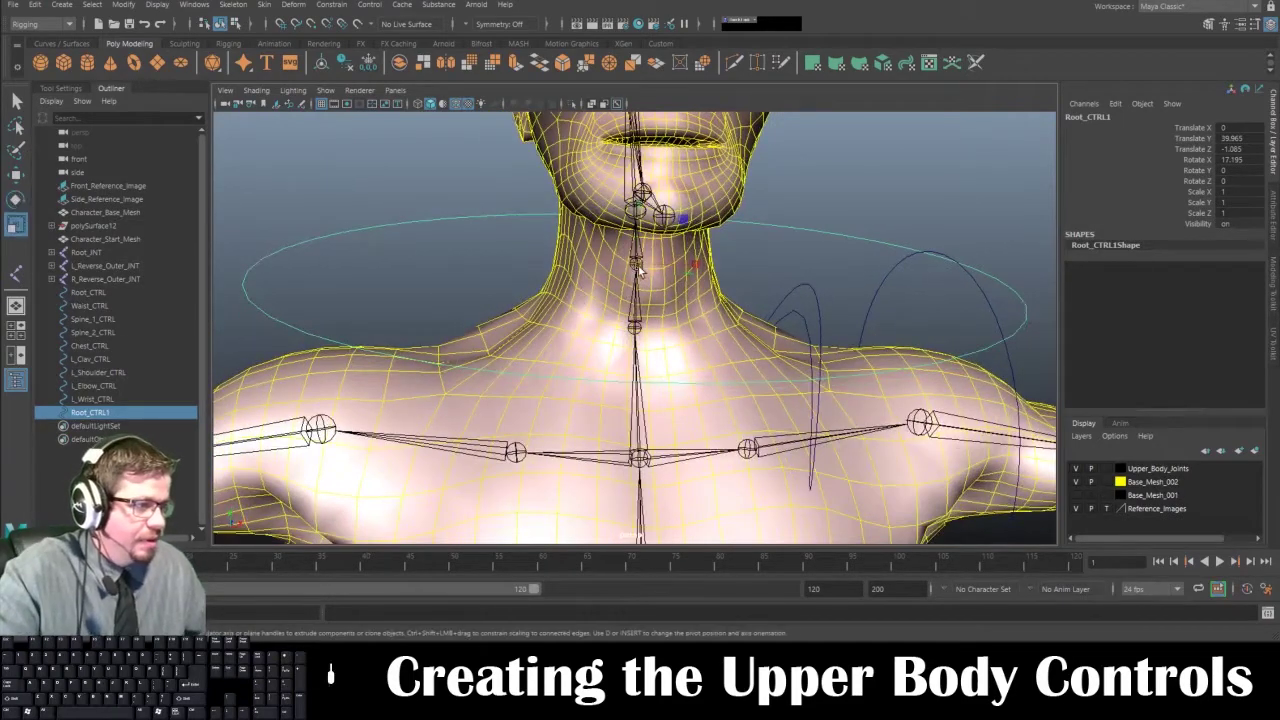
{"action": "left_click_drag", "start_coordinate": [641, 271], "coordinate": [404, 266], "text": "alt"}
Step: Rename the duplicated circle around the neck as Neck_CTRL and freeze its transformations
{"action": "double_click", "coordinate": [1100, 118]}
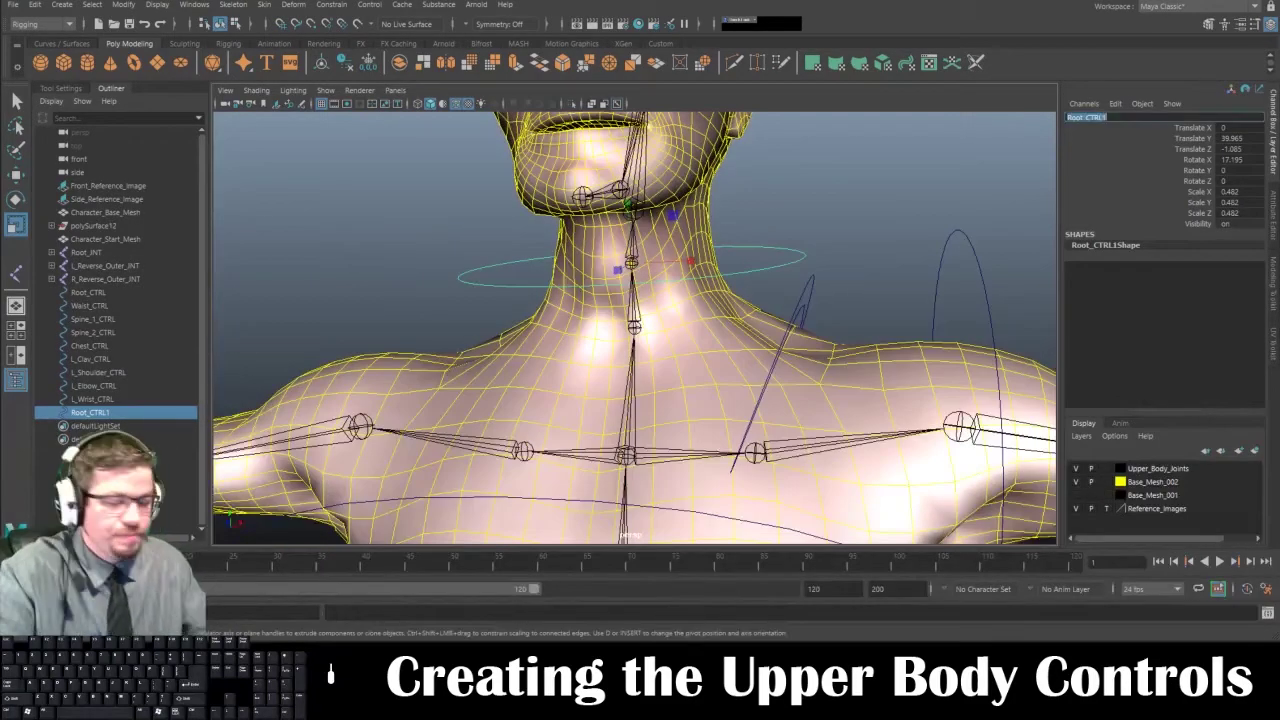
{"action": "type", "text": "Neck_CT"}
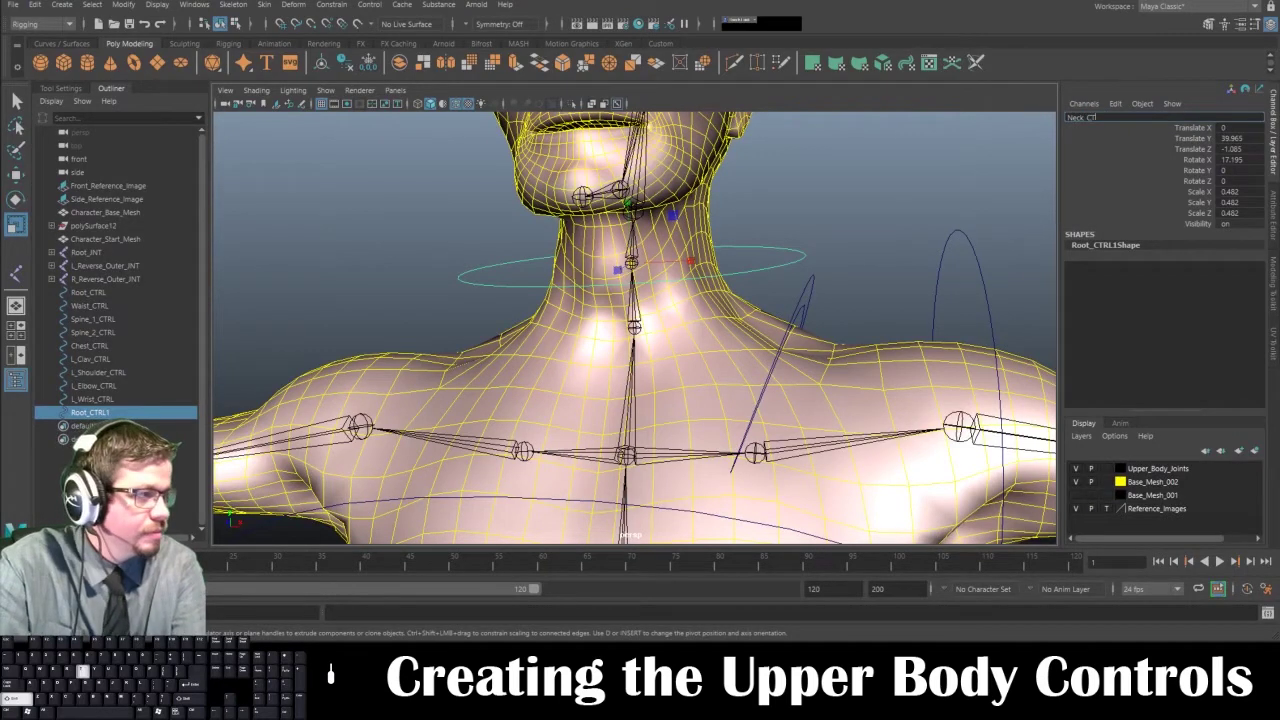
{"action": "type", "text": "RL"}
{"action": "key", "text": "Return"}
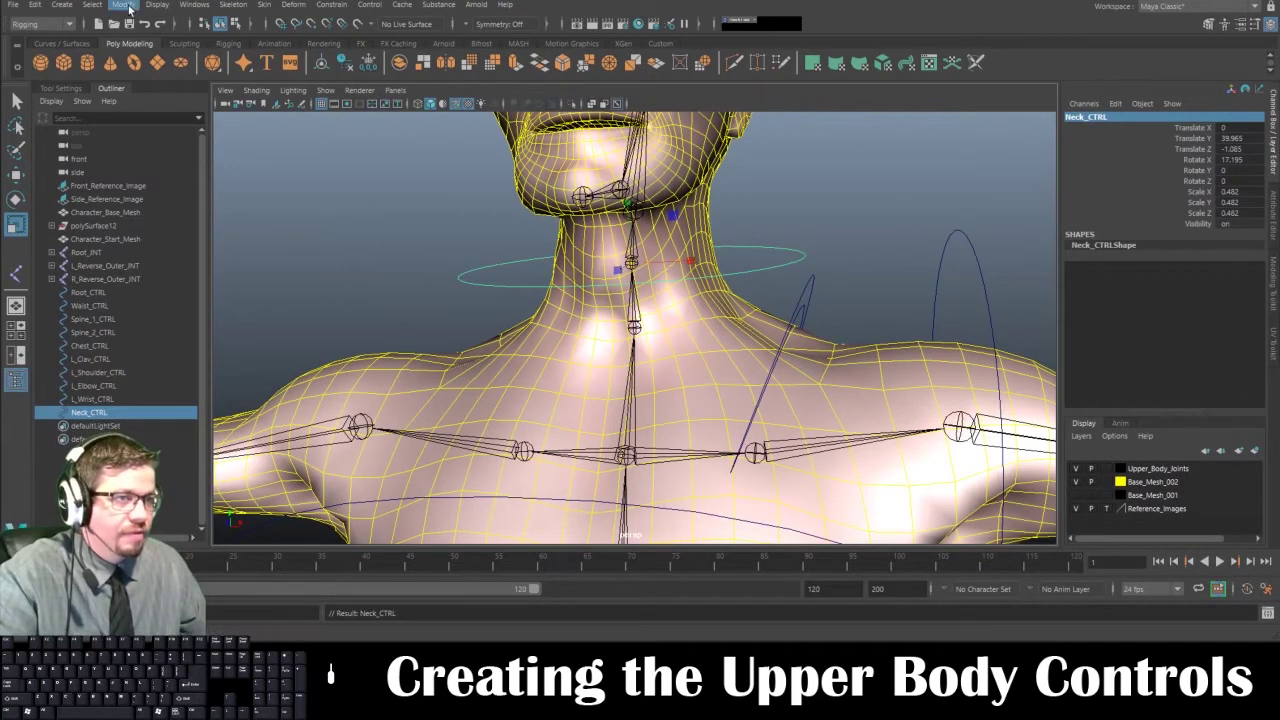
{"action": "left_click", "coordinate": [123, 4]}
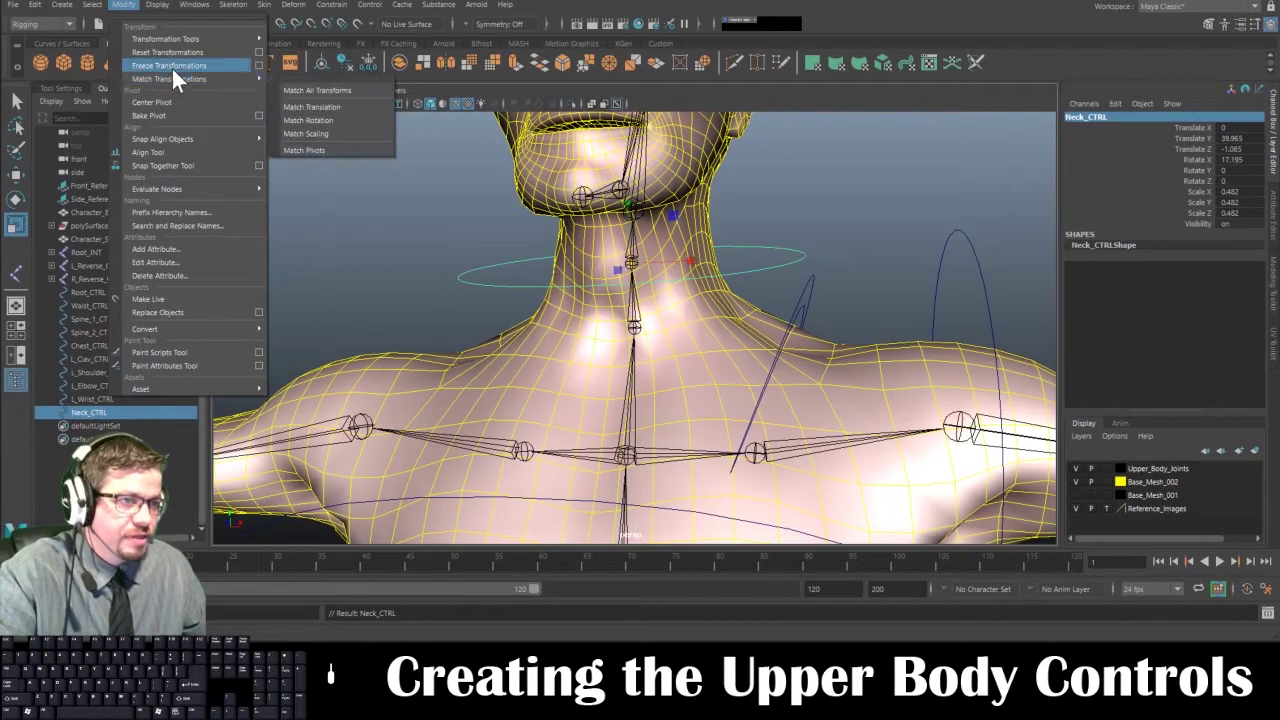
{"action": "left_click", "coordinate": [171, 66]}
Step: Duplicate Spine_1_CTRL and snap the copy to the head joint at the back of the skull
{"action": "left_click_drag", "start_coordinate": [674, 297], "coordinate": [563, 291], "text": "alt"}
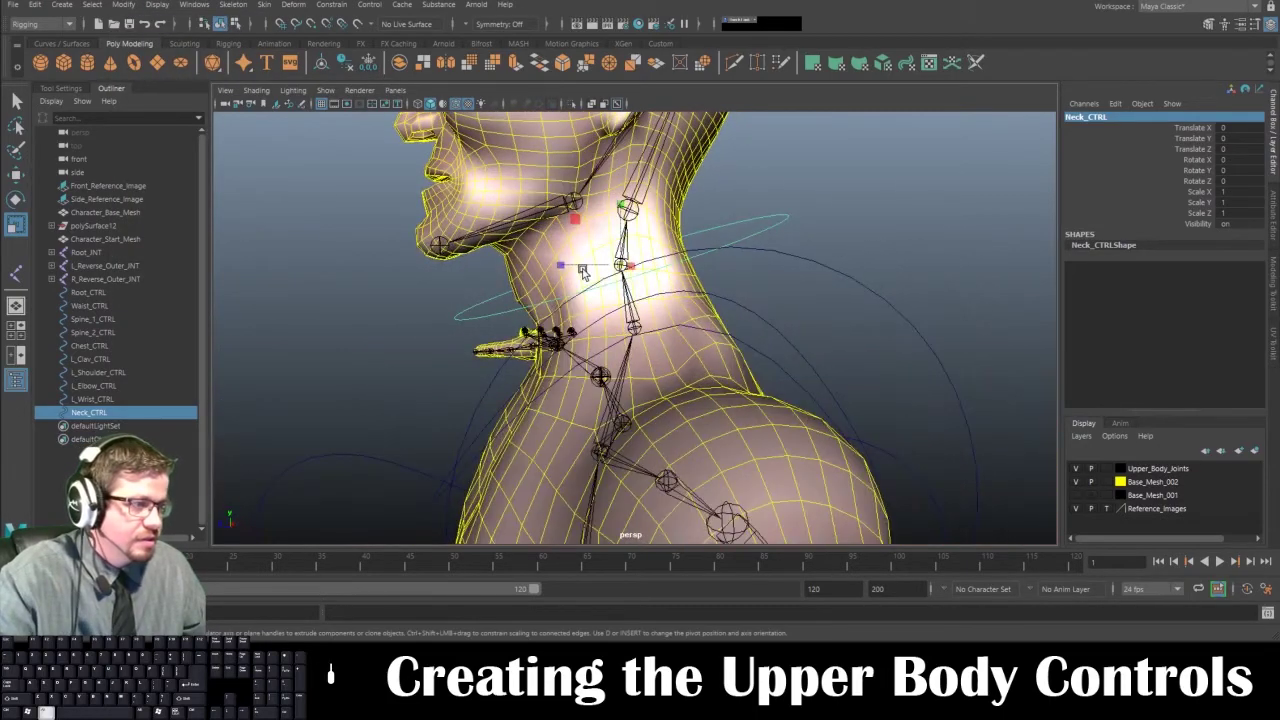
{"action": "middle_click_drag", "start_coordinate": [581, 270], "coordinate": [582, 440], "text": "alt"}
{"action": "right_click_drag", "start_coordinate": [582, 440], "coordinate": [445, 298], "text": "alt"}
{"action": "left_click_drag", "start_coordinate": [445, 298], "coordinate": [734, 336], "text": "alt"}
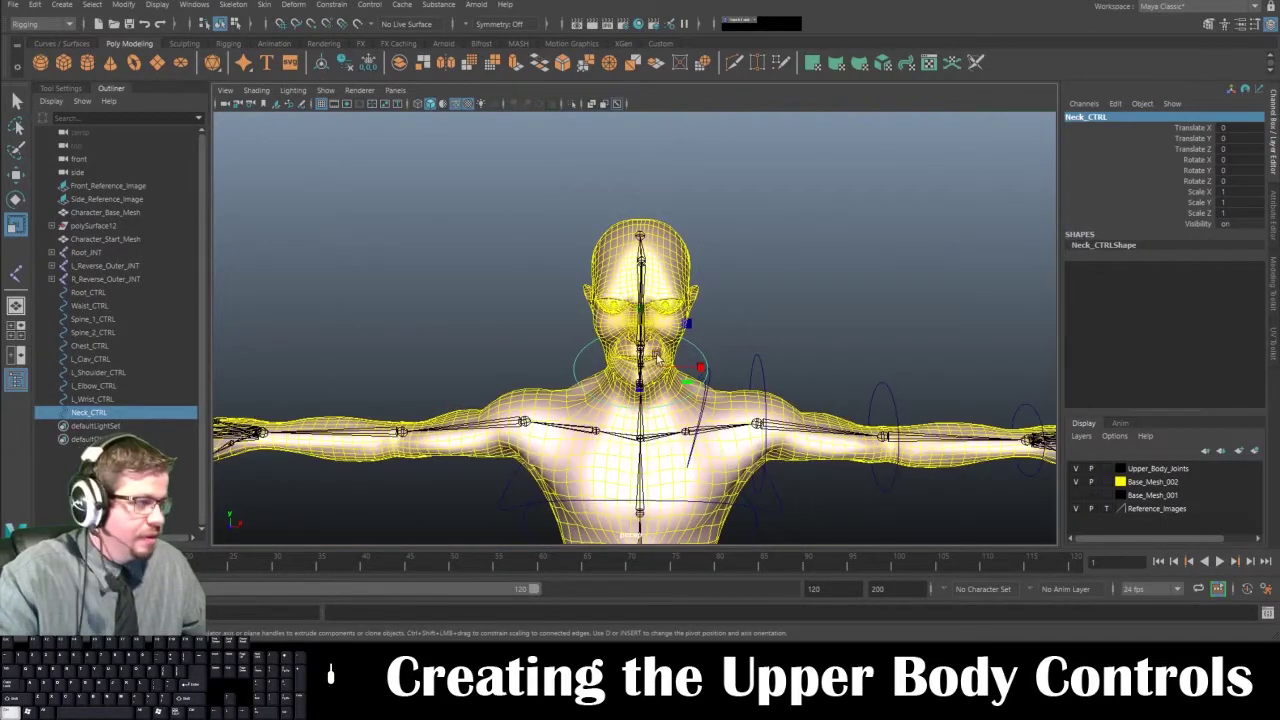
{"action": "middle_click_drag", "start_coordinate": [657, 358], "coordinate": [641, 189], "text": "alt"}
{"action": "left_click", "coordinate": [729, 418]}
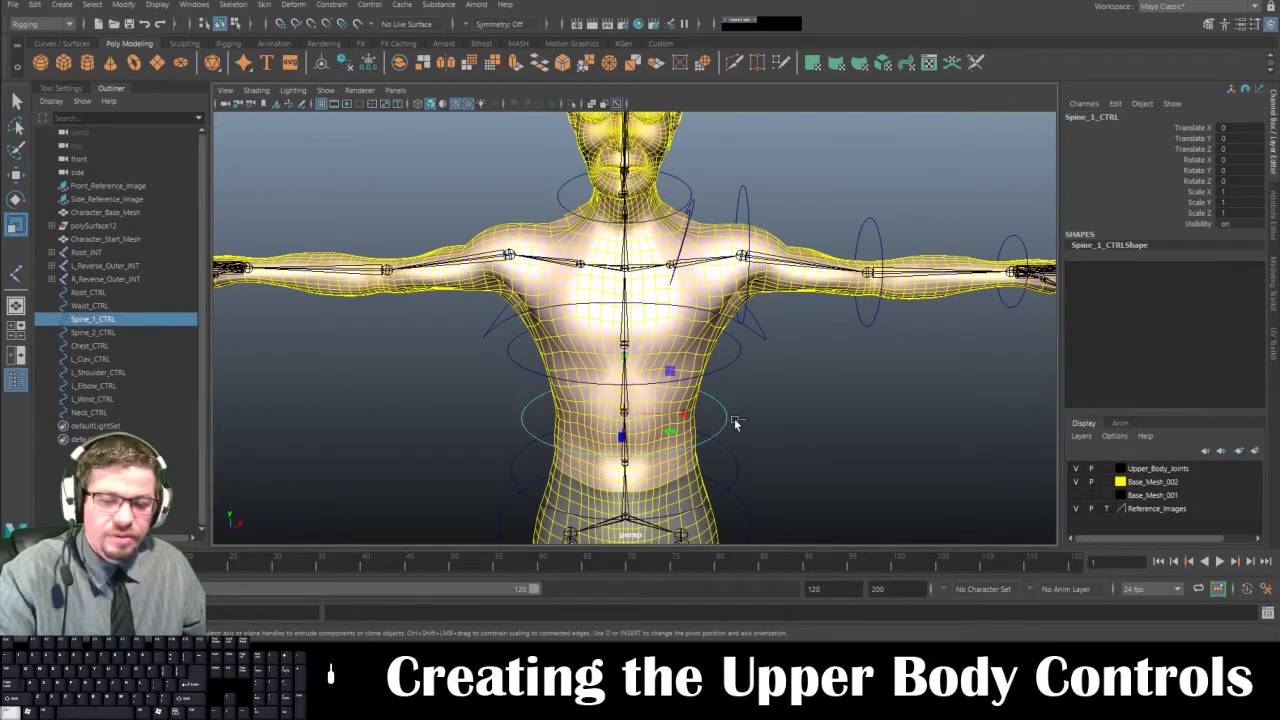
{"action": "key", "text": "ctrl+d"}
{"action": "key", "text": "w"}
{"action": "left_click", "coordinate": [624, 356]}
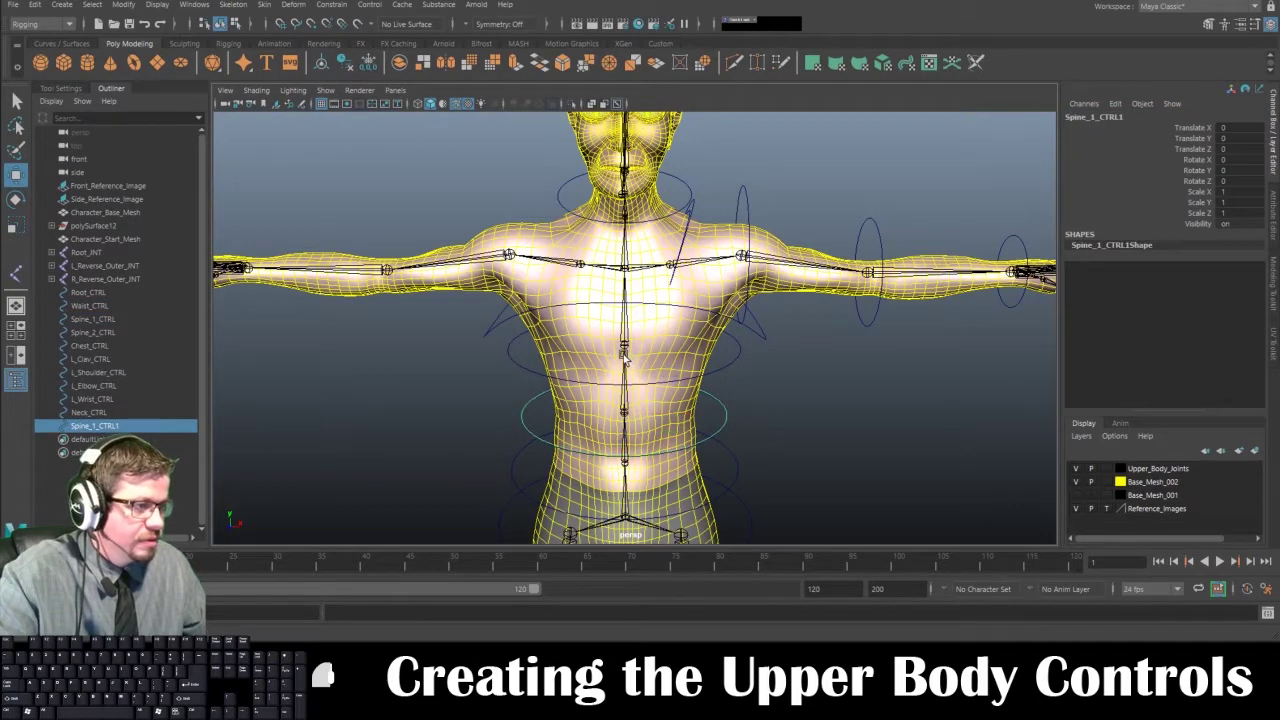
{"action": "middle_click_drag", "start_coordinate": [688, 152], "coordinate": [700, 357], "text": "alt"}
{"action": "left_click_drag", "start_coordinate": [700, 357], "coordinate": [659, 288], "text": "alt"}
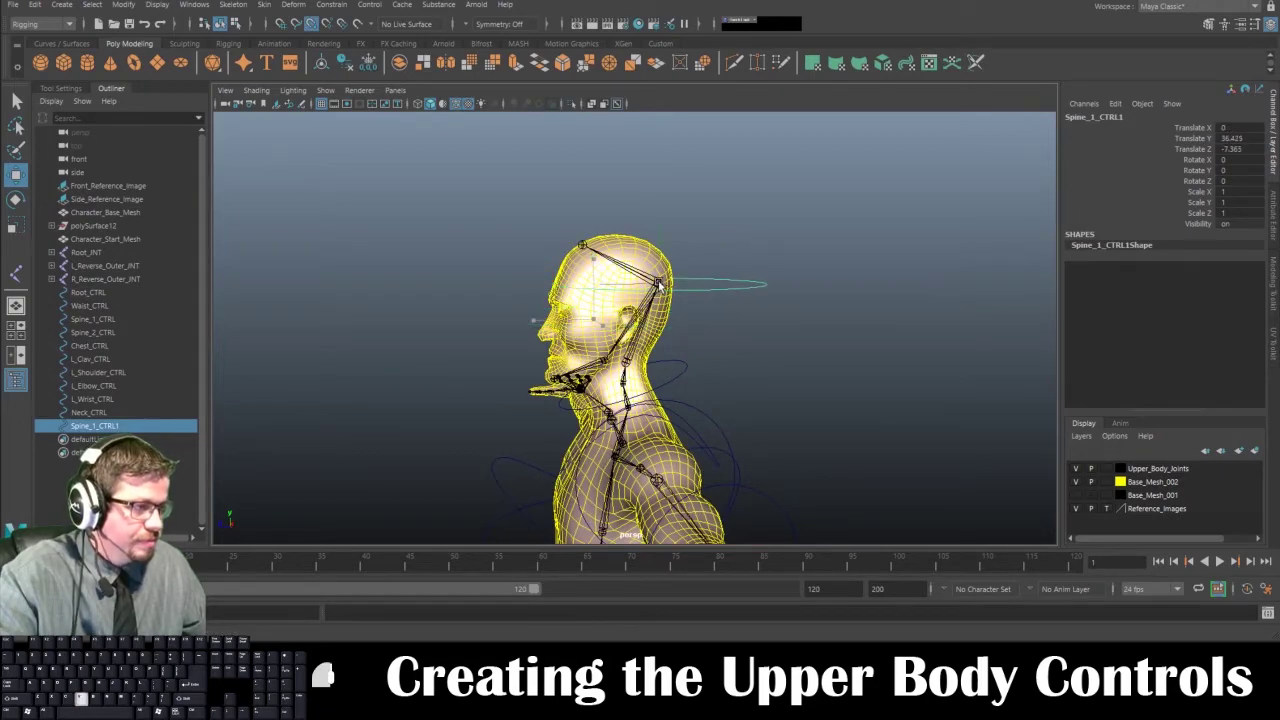
Step: Raise the front CVs of the duplicated circle above the head and pull them back over the crown
{"action": "key", "text": "f"}
{"action": "left_click_drag", "start_coordinate": [564, 342], "coordinate": [640, 343], "text": "alt"}
{"action": "right_click_drag", "start_coordinate": [799, 369], "coordinate": [720, 325]}
{"action": "left_click_drag", "start_coordinate": [775, 352], "coordinate": [674, 349], "text": "alt"}
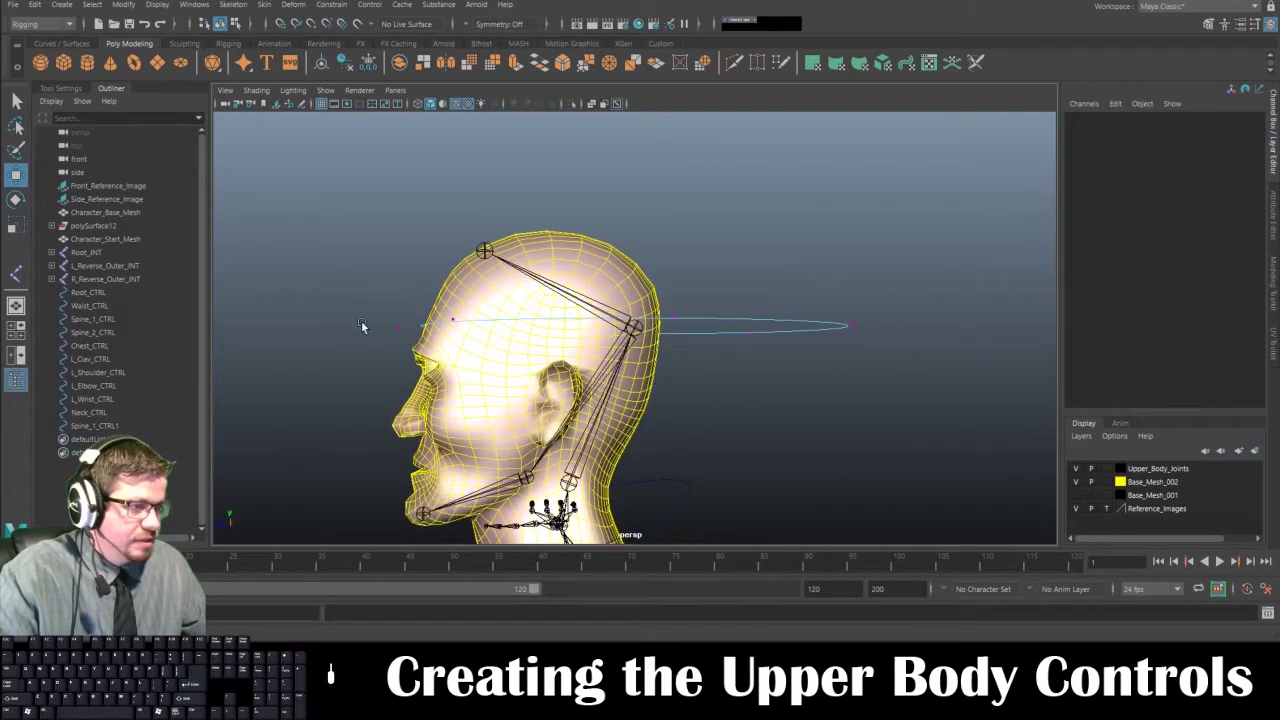
{"action": "left_click_drag", "start_coordinate": [372, 310], "coordinate": [660, 372]}
{"action": "left_click_drag", "start_coordinate": [840, 288], "coordinate": [827, 161]}
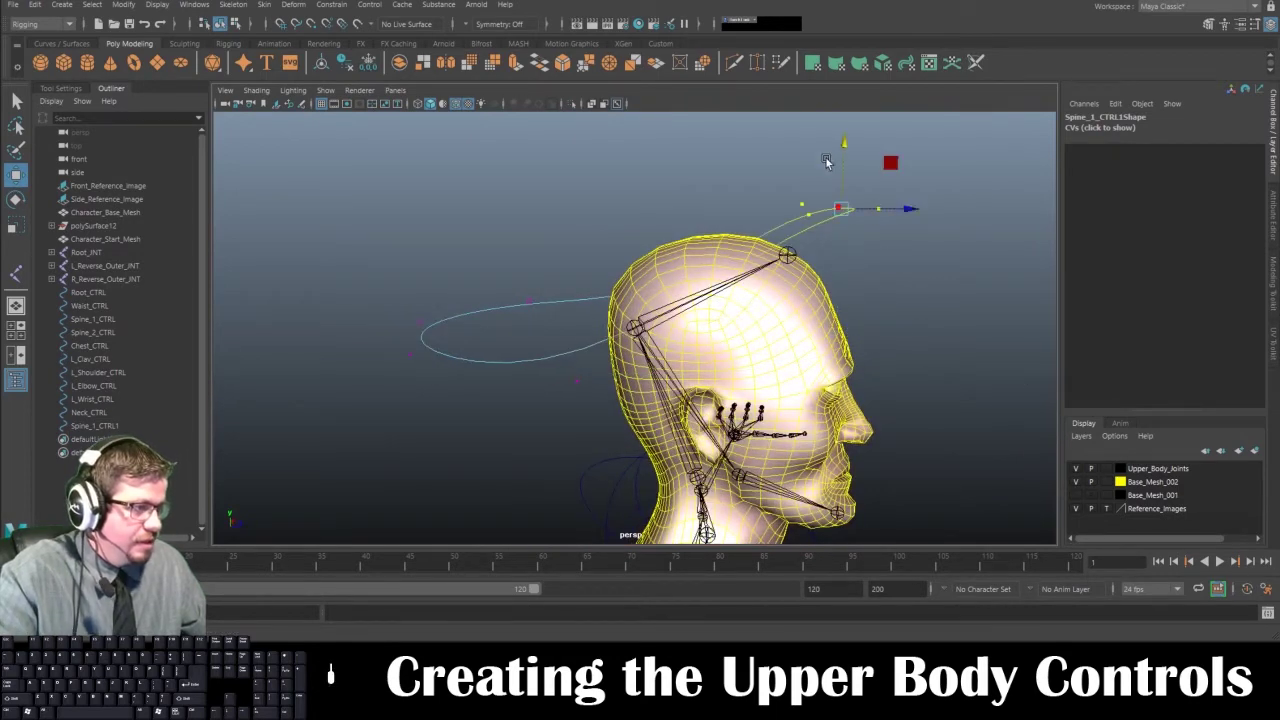
{"action": "left_click_drag", "start_coordinate": [901, 208], "coordinate": [619, 147]}
Step: Flatten the raised CVs along Z in the side view so they line up vertically above the head joint
{"action": "key", "text": "e"}
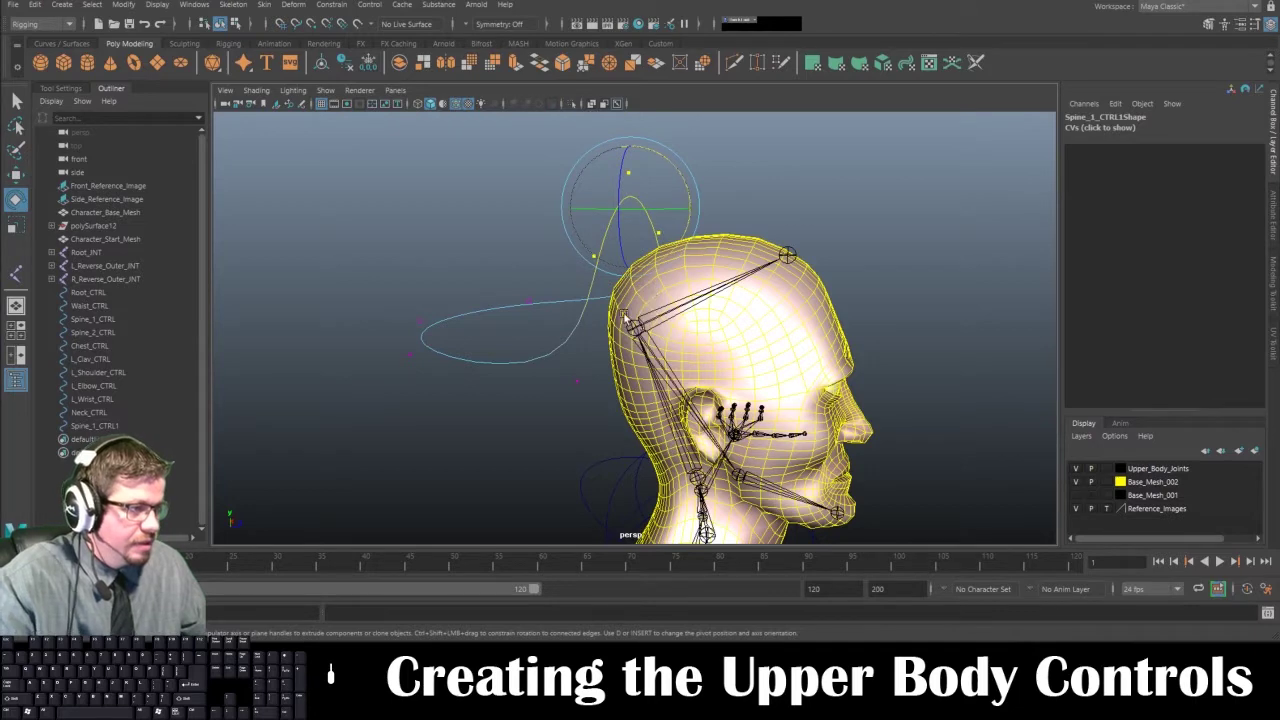
{"action": "key", "text": "space"}
{"action": "key", "text": "space"}
{"action": "key", "text": "f"}
{"action": "middle_click_drag", "start_coordinate": [647, 210], "coordinate": [666, 277], "text": "alt"}
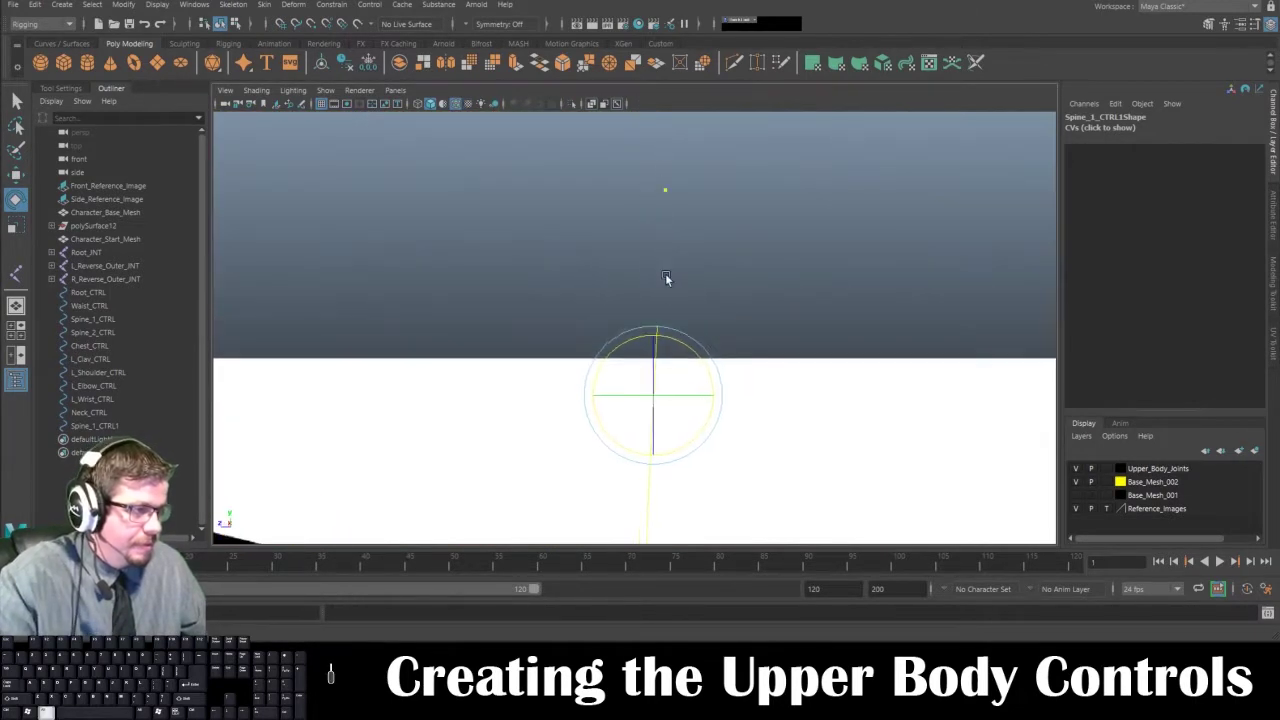
{"action": "right_click_drag", "start_coordinate": [666, 277], "coordinate": [364, 102], "text": "alt"}
{"action": "key", "text": "r"}
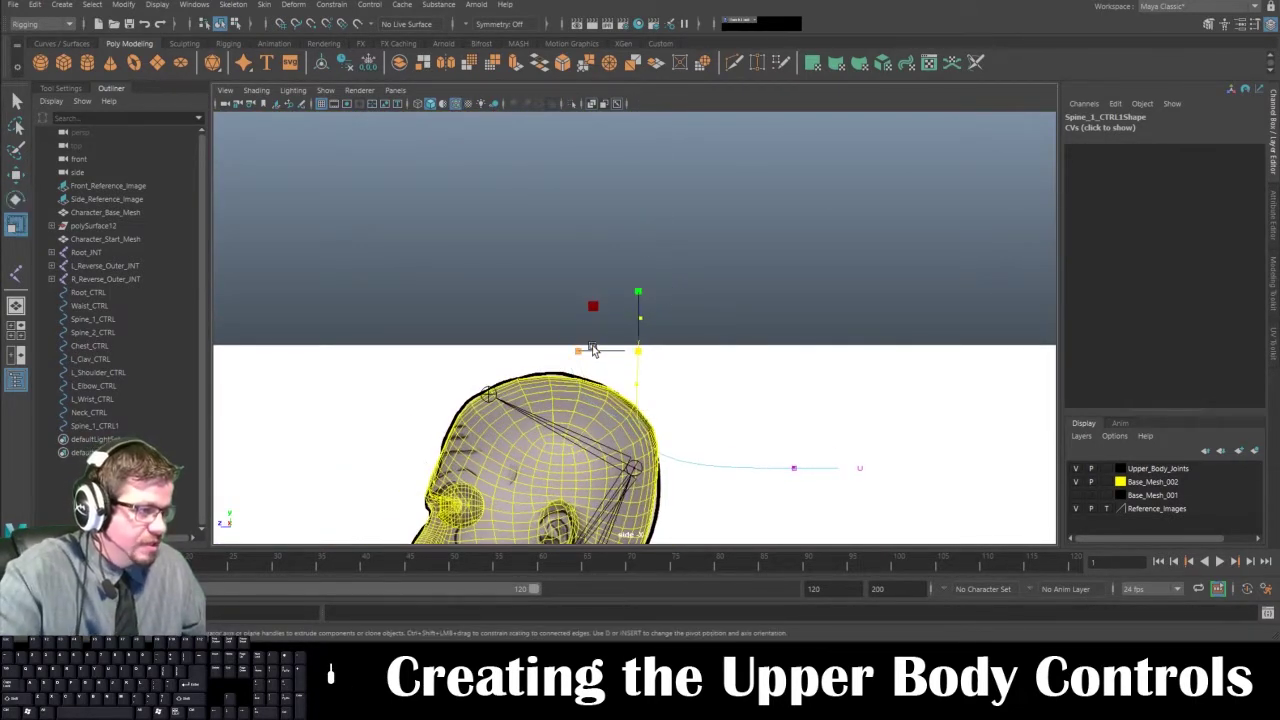
{"action": "left_click_drag", "start_coordinate": [593, 349], "coordinate": [624, 352]}
{"action": "key", "text": "w"}
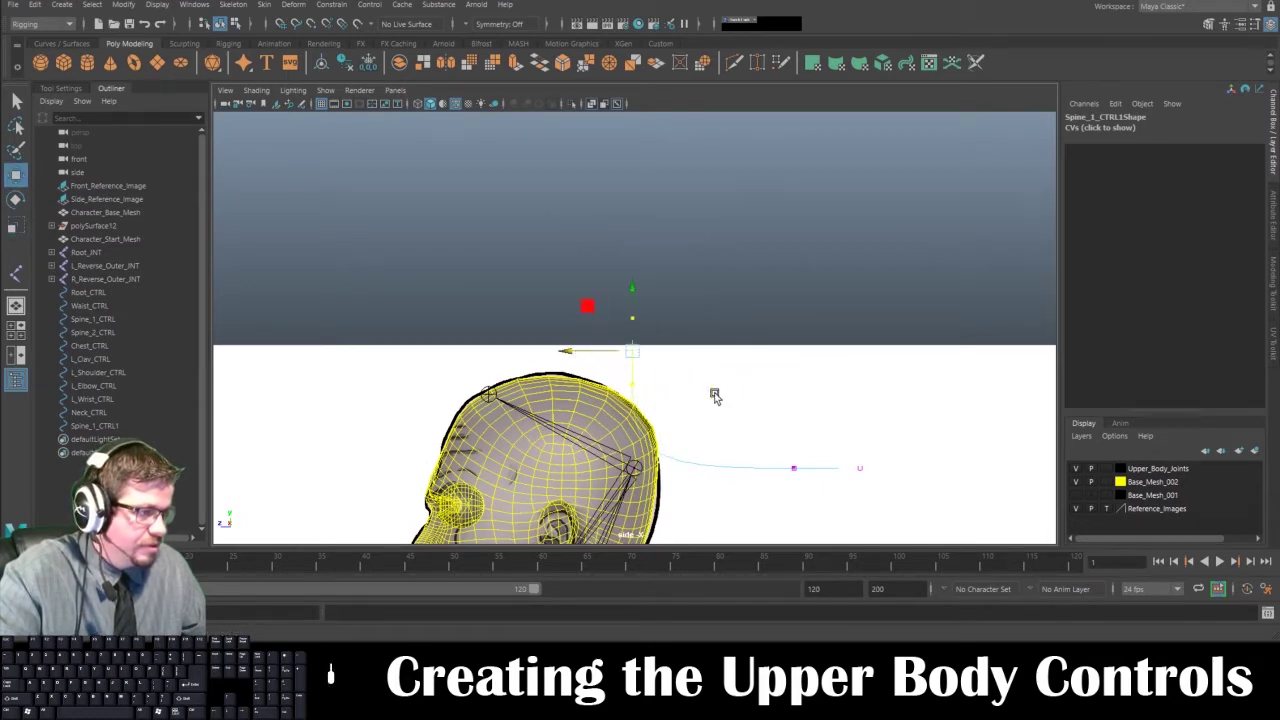
Step: Move the curve's rear CVs forward in Z, closer to the back of the skull
{"action": "left_click_drag", "start_coordinate": [748, 430], "coordinate": [1002, 540]}
{"action": "key", "text": "w"}
{"action": "left_click_drag", "start_coordinate": [762, 468], "coordinate": [743, 467]}
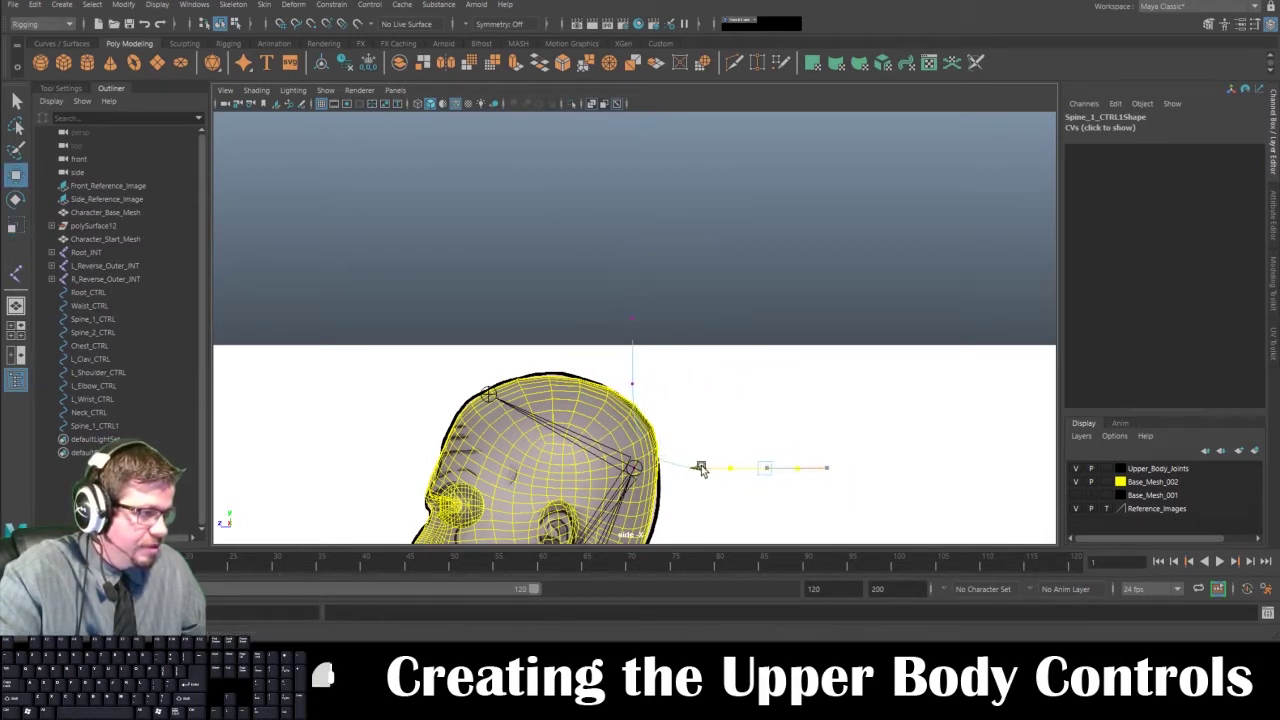
Step: Return the head curve to object mode and narrow it by scaling it to 0.618 in X
{"action": "right_click_drag", "start_coordinate": [634, 342], "coordinate": [715, 304]}
{"action": "left_click", "coordinate": [715, 304]}
{"action": "key", "text": "space"}
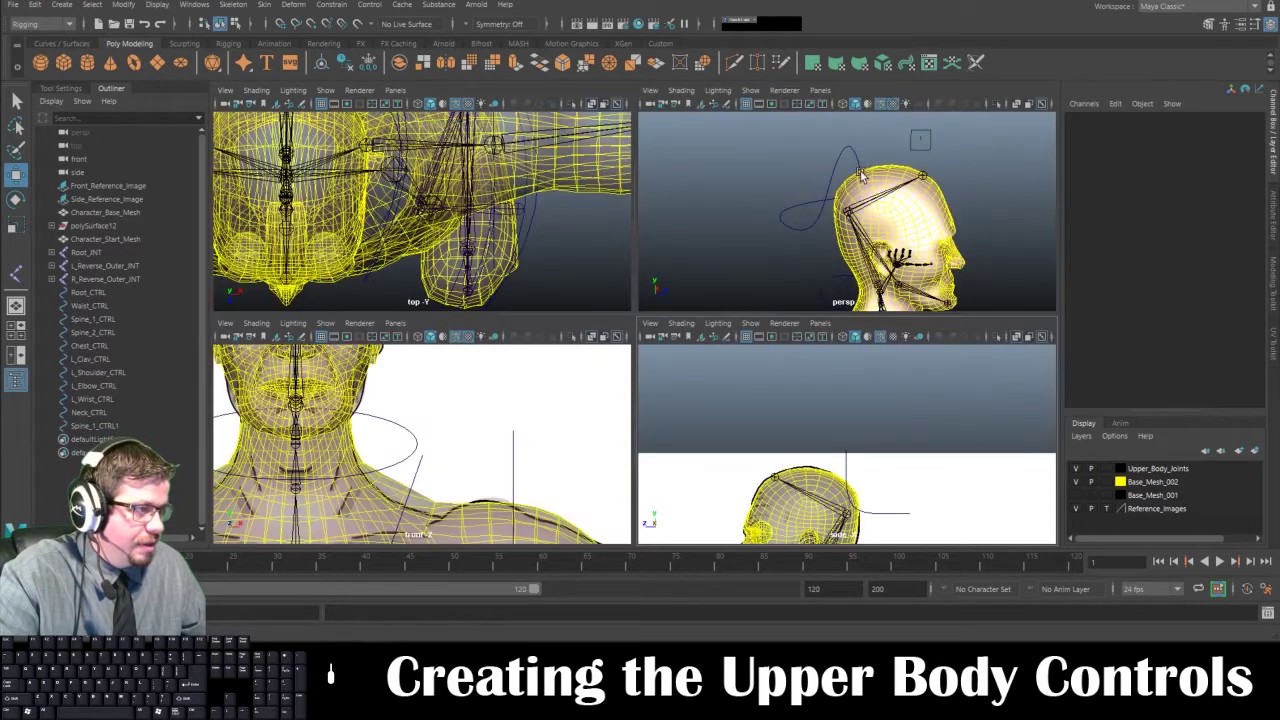
{"action": "left_click", "coordinate": [847, 150]}
{"action": "left_click_drag", "start_coordinate": [732, 211], "coordinate": [910, 230], "text": "alt"}
{"action": "left_click_drag", "start_coordinate": [790, 213], "coordinate": [814, 216]}
{"action": "left_click_drag", "start_coordinate": [814, 216], "coordinate": [600, 215], "text": "alt"}
{"action": "left_click_drag", "start_coordinate": [734, 211], "coordinate": [790, 205], "text": "alt"}
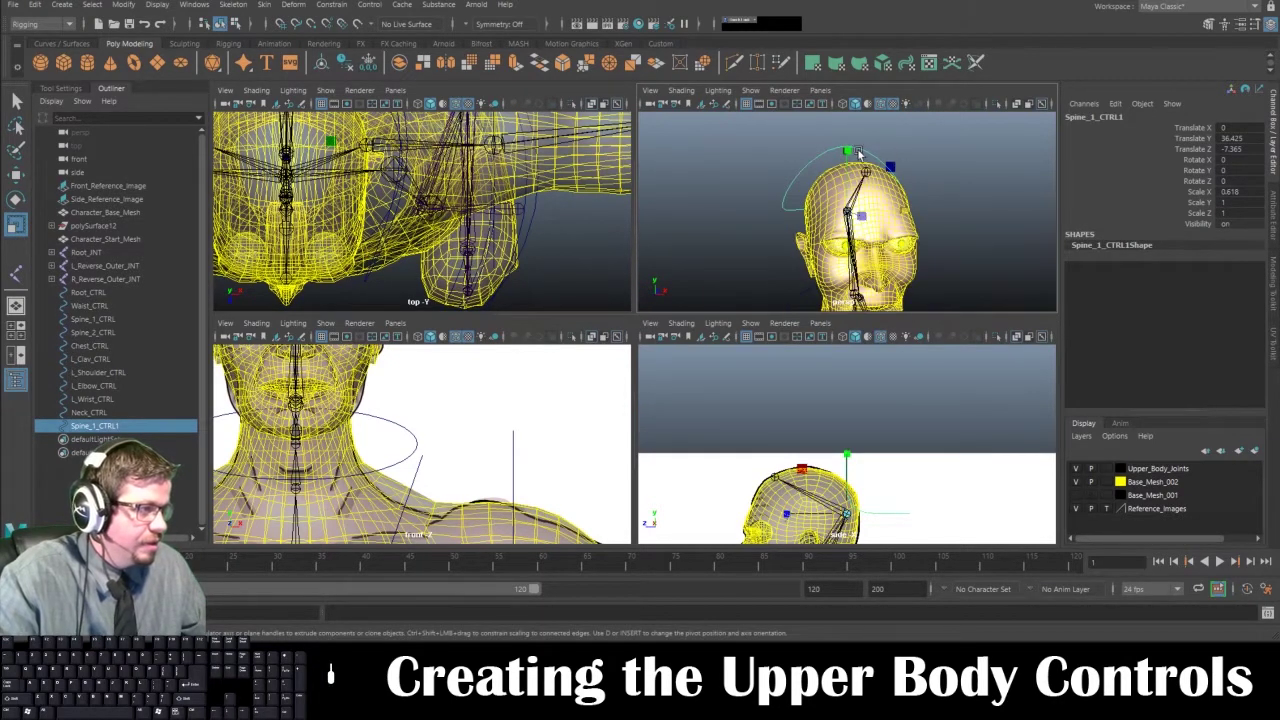
Step: Raise the two side CVs of the arc above the head and adjust their spacing in X
{"action": "right_click_drag", "start_coordinate": [823, 149], "coordinate": [735, 150]}
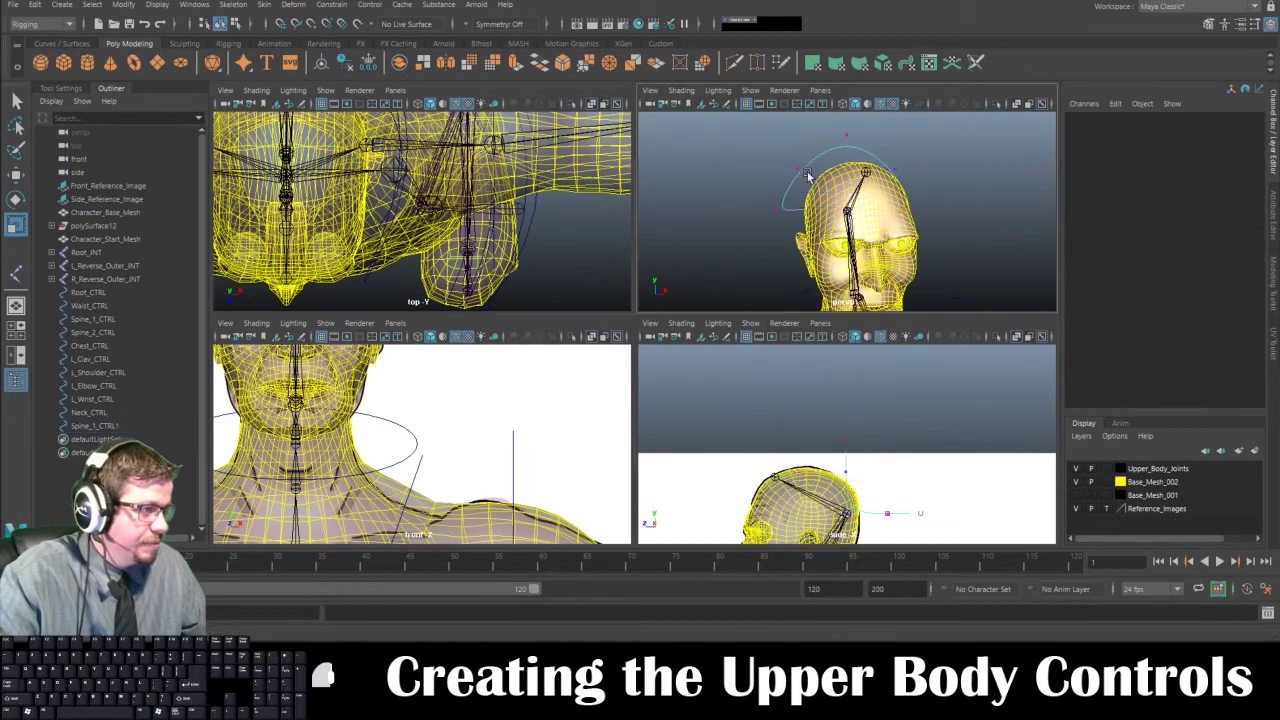
{"action": "left_click_drag", "start_coordinate": [790, 160], "coordinate": [808, 175]}
{"action": "left_click_drag", "start_coordinate": [911, 174], "coordinate": [846, 113], "text": "shift"}
{"action": "key", "text": "w"}
{"action": "key", "text": "r"}
{"action": "mouse_move", "coordinate": [907, 152]}
{"action": "left_mouse_down"}
{"action": "mouse_move", "coordinate": [925, 153]}
{"action": "mouse_move", "coordinate": [895, 153]}
{"action": "left_mouse_up"}
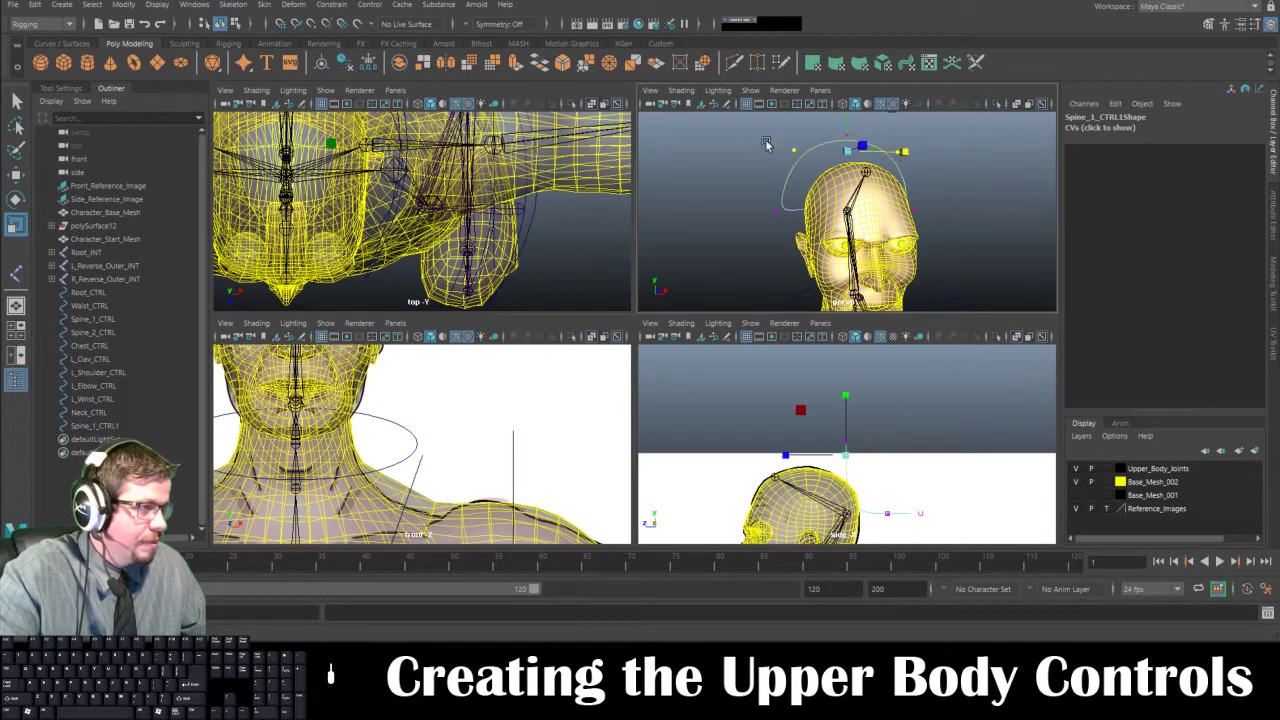
{"action": "left_click_drag", "start_coordinate": [832, 124], "coordinate": [930, 158], "text": "shift"}
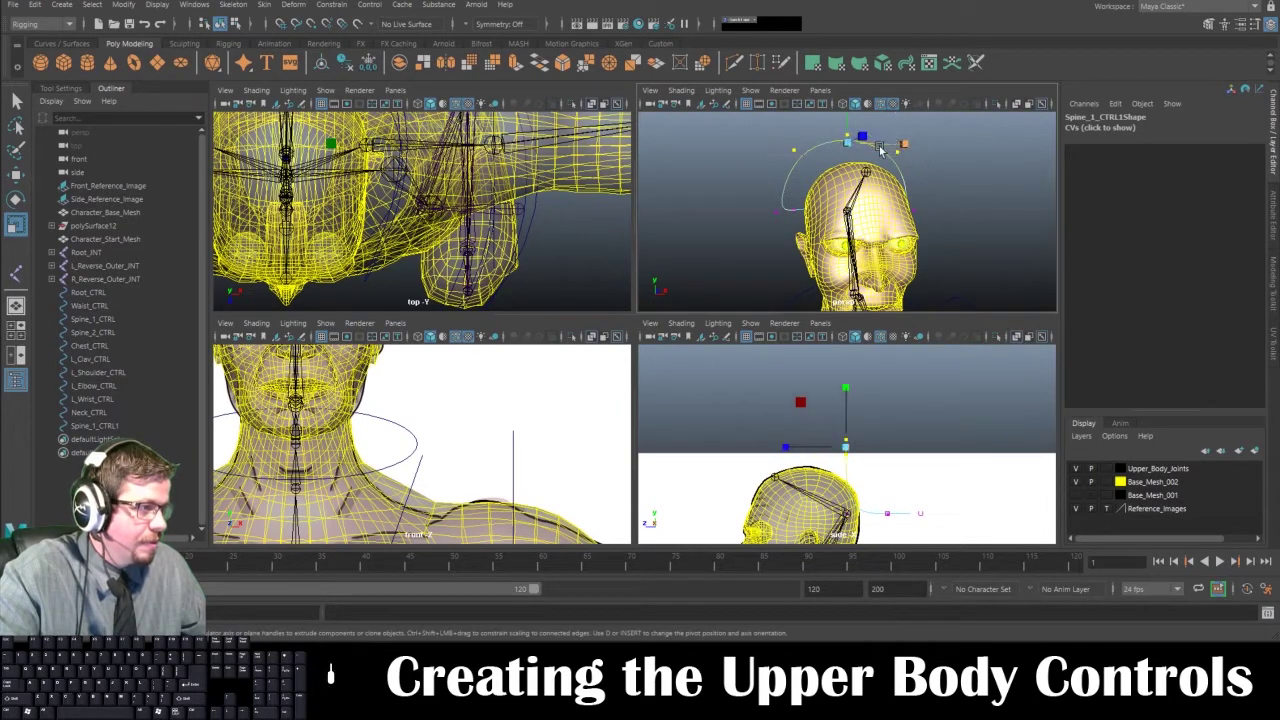
Step: Raise the topmost CV to make the arc taller above the head, and return the curve to object mode
{"action": "left_click_drag", "start_coordinate": [836, 158], "coordinate": [938, 160], "text": "alt"}
{"action": "middle_click_drag", "start_coordinate": [957, 152], "coordinate": [961, 226], "text": "alt"}
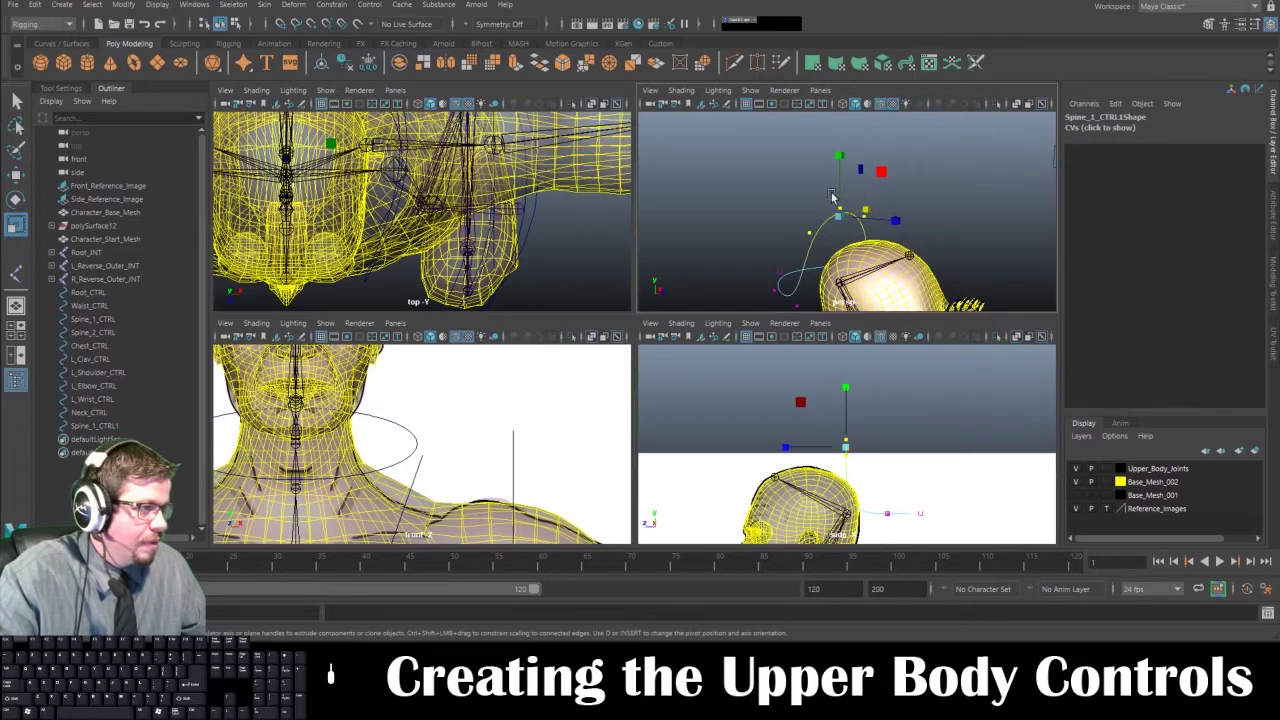
{"action": "left_click_drag", "start_coordinate": [842, 216], "coordinate": [847, 220]}
{"action": "key", "text": "w"}
{"action": "left_click_drag", "start_coordinate": [840, 147], "coordinate": [840, 131]}
{"action": "mouse_move", "coordinate": [788, 191]}
{"action": "left_mouse_down", "text": "alt"}
{"action": "mouse_move", "coordinate": [683, 183]}
{"action": "mouse_move", "coordinate": [838, 196]}
{"action": "mouse_move", "coordinate": [803, 202]}
{"action": "left_mouse_up", "text": "alt"}
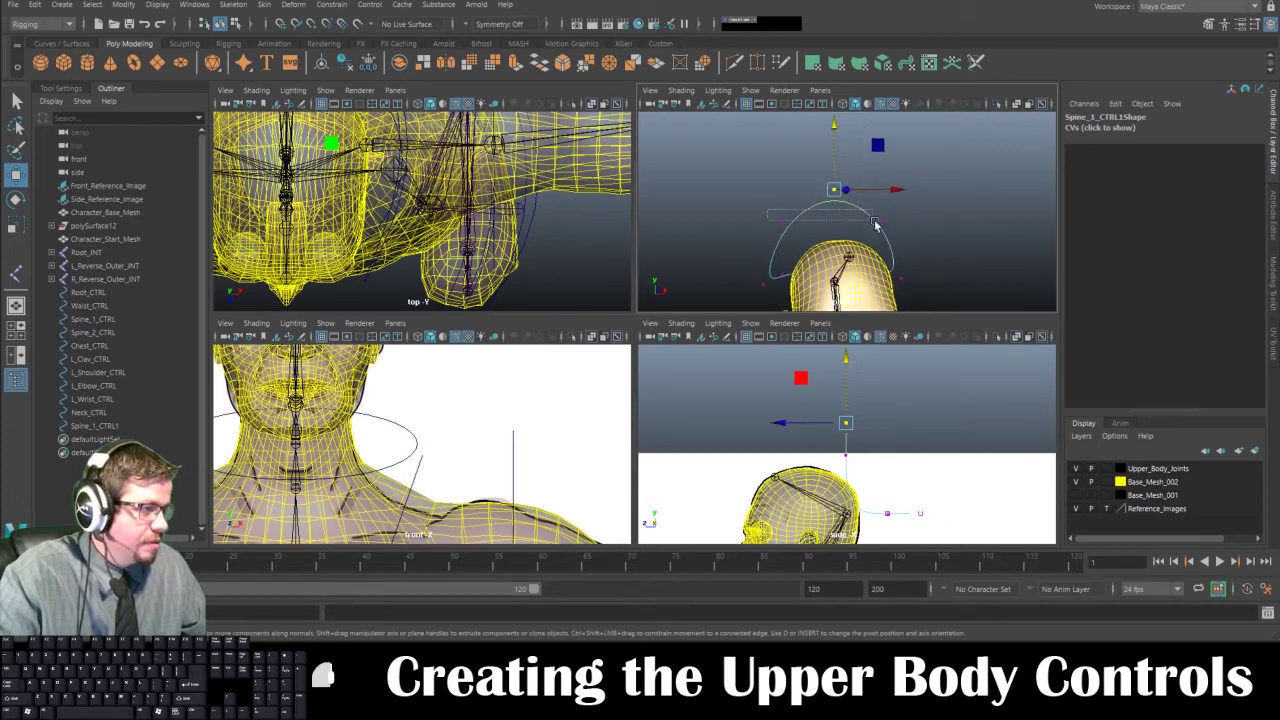
{"action": "left_click_drag", "start_coordinate": [875, 223], "coordinate": [904, 221]}
{"action": "key", "text": "r"}
{"action": "left_click_drag", "start_coordinate": [783, 231], "coordinate": [728, 232], "text": "alt"}
{"action": "right_click_drag", "start_coordinate": [843, 206], "coordinate": [898, 188]}
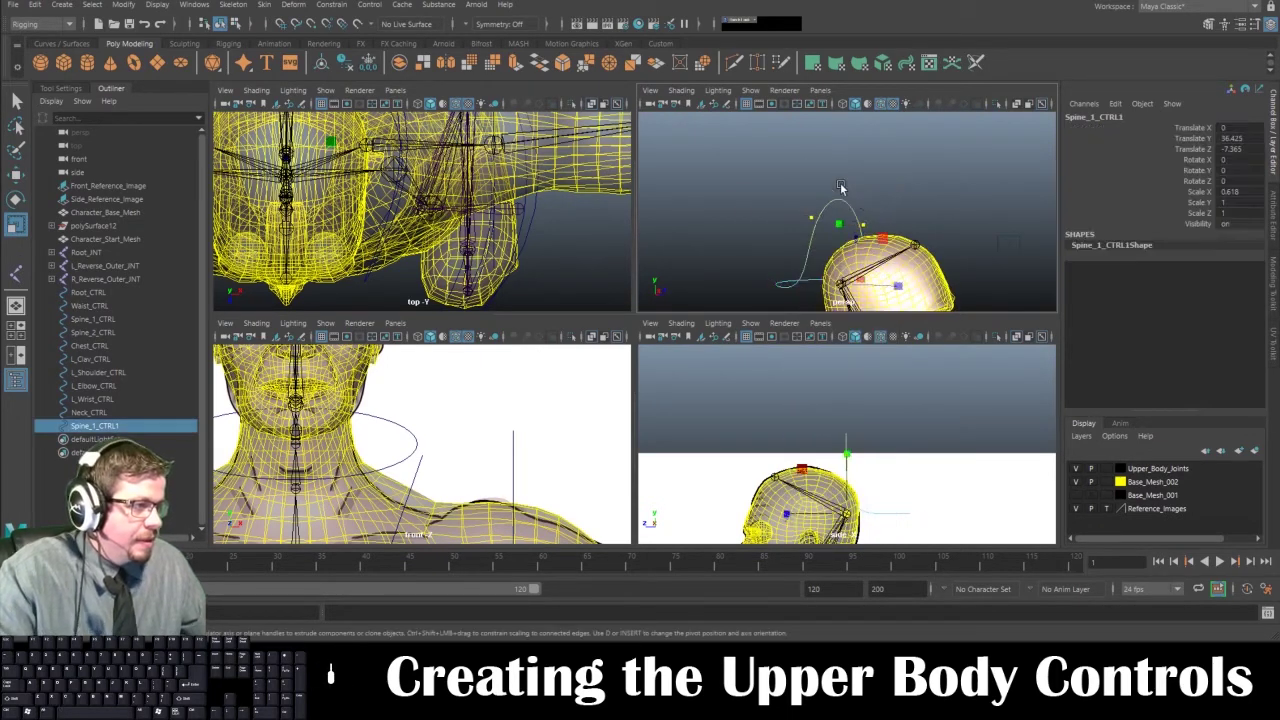
{"action": "left_click_drag", "start_coordinate": [841, 187], "coordinate": [883, 186], "text": "alt"}
{"action": "right_click_drag", "start_coordinate": [883, 186], "coordinate": [885, 149], "text": "alt"}
{"action": "middle_click_drag", "start_coordinate": [901, 156], "coordinate": [908, 139], "text": "alt"}
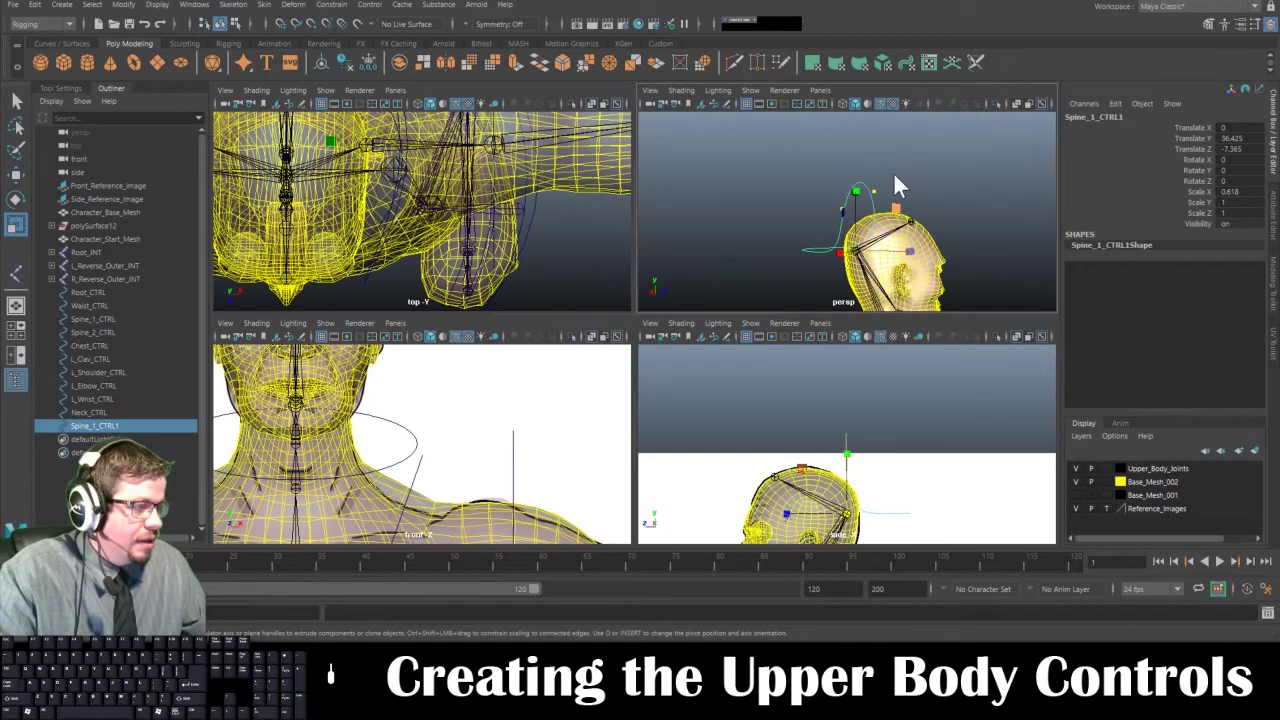
Step: Try to snap the whole head curve onto the head joint at the back of the skull
{"action": "key", "text": "space"}
{"action": "left_click_drag", "start_coordinate": [737, 229], "coordinate": [523, 398], "text": "alt"}
{"action": "left_click_drag", "start_coordinate": [628, 412], "coordinate": [664, 413], "text": "alt"}
{"action": "key", "text": "w"}
{"action": "key", "text": "v"}
{"action": "middle_click_drag", "start_coordinate": [663, 416], "coordinate": [661, 407]}
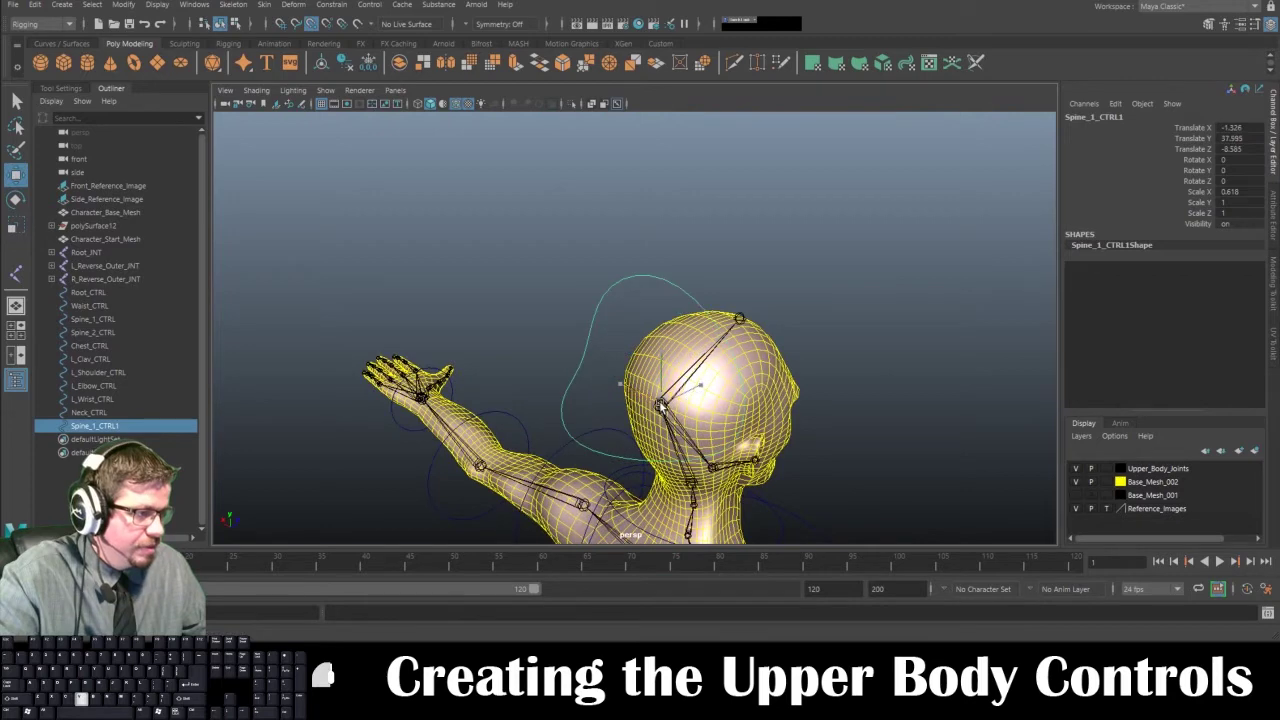
{"action": "left_click_drag", "start_coordinate": [655, 399], "coordinate": [280, 364], "text": "alt"}
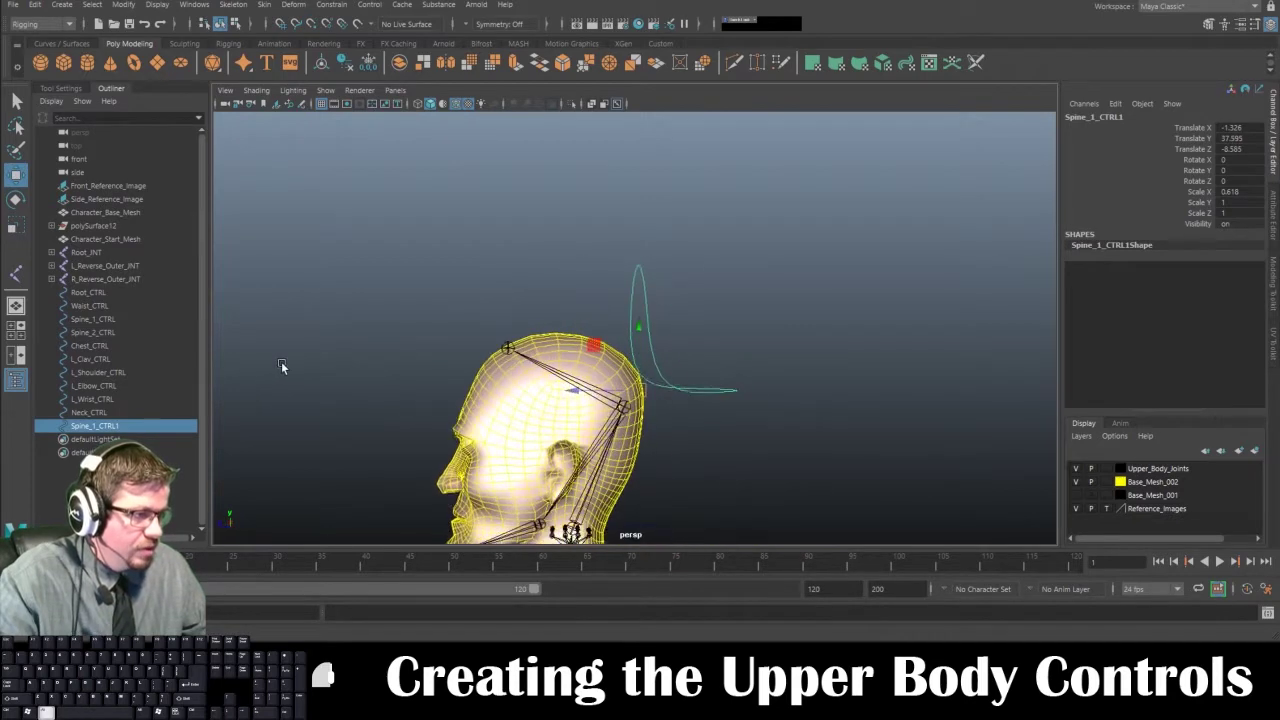
{"action": "left_click_drag", "start_coordinate": [590, 360], "coordinate": [622, 405], "text": "alt"}
{"action": "key", "text": "v"}
{"action": "middle_click_drag", "start_coordinate": [624, 404], "coordinate": [620, 411]}
Step: Move the head curve forward to Translate Z -2.645 and snap its pivot to the head joint at the back of the skull
{"action": "left_click_drag", "start_coordinate": [592, 345], "coordinate": [640, 430], "text": "alt"}
{"action": "right_click_drag", "start_coordinate": [620, 311], "coordinate": [717, 474], "text": "alt"}
{"action": "left_click_drag", "start_coordinate": [717, 474], "coordinate": [691, 436], "text": "alt"}
{"action": "right_click_drag", "start_coordinate": [691, 436], "coordinate": [600, 325], "text": "alt"}
{"action": "left_click_drag", "start_coordinate": [600, 325], "coordinate": [602, 319], "text": "alt"}
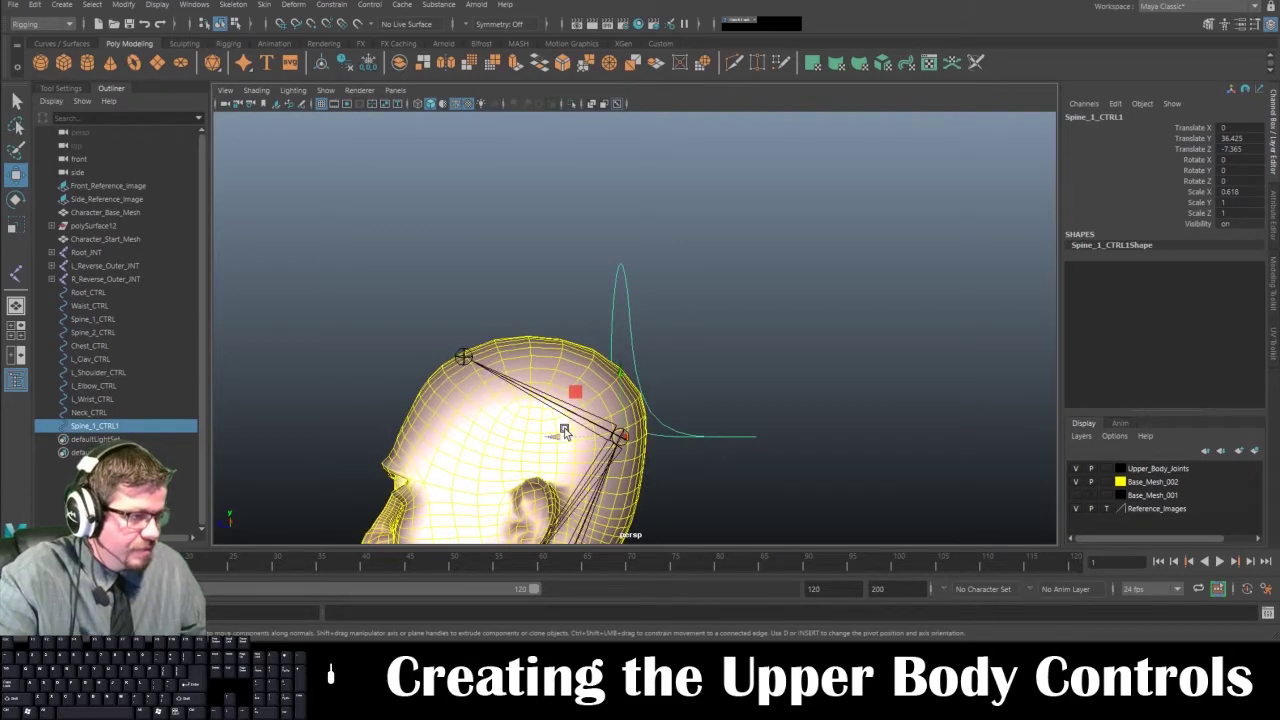
{"action": "left_click_drag", "start_coordinate": [565, 430], "coordinate": [493, 436]}
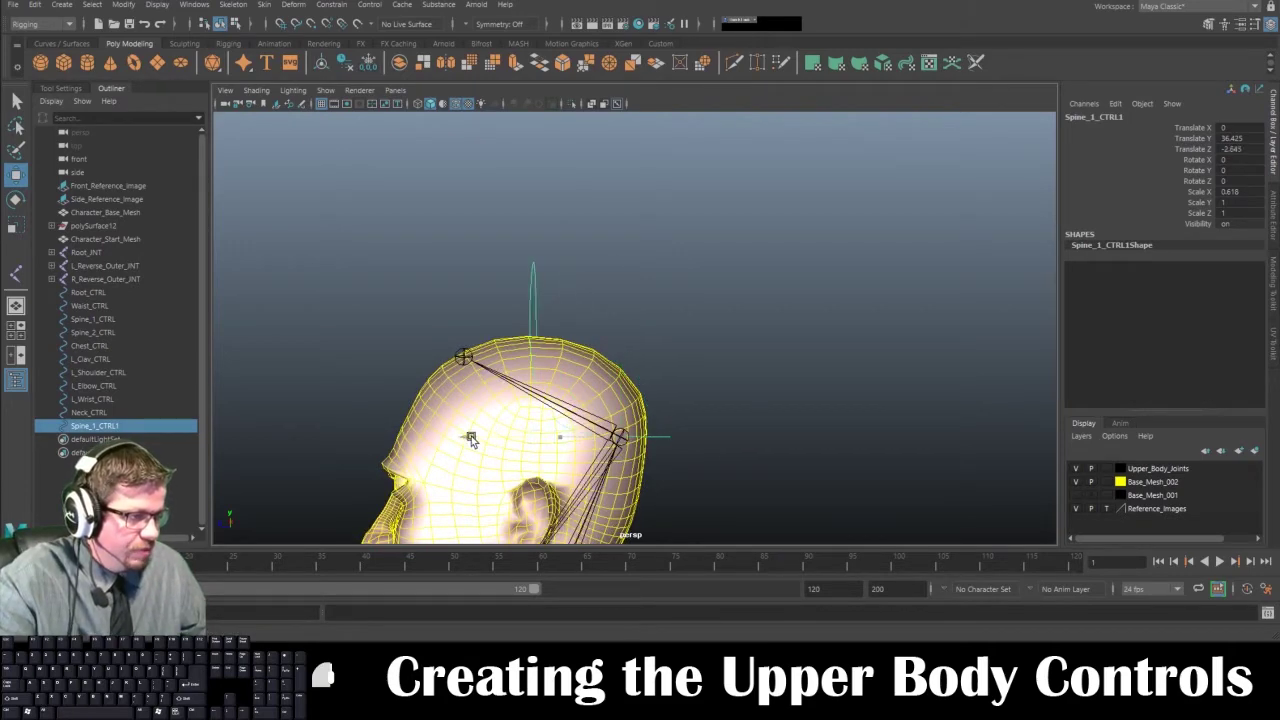
{"action": "left_click_drag", "start_coordinate": [486, 388], "coordinate": [520, 416], "text": "alt"}
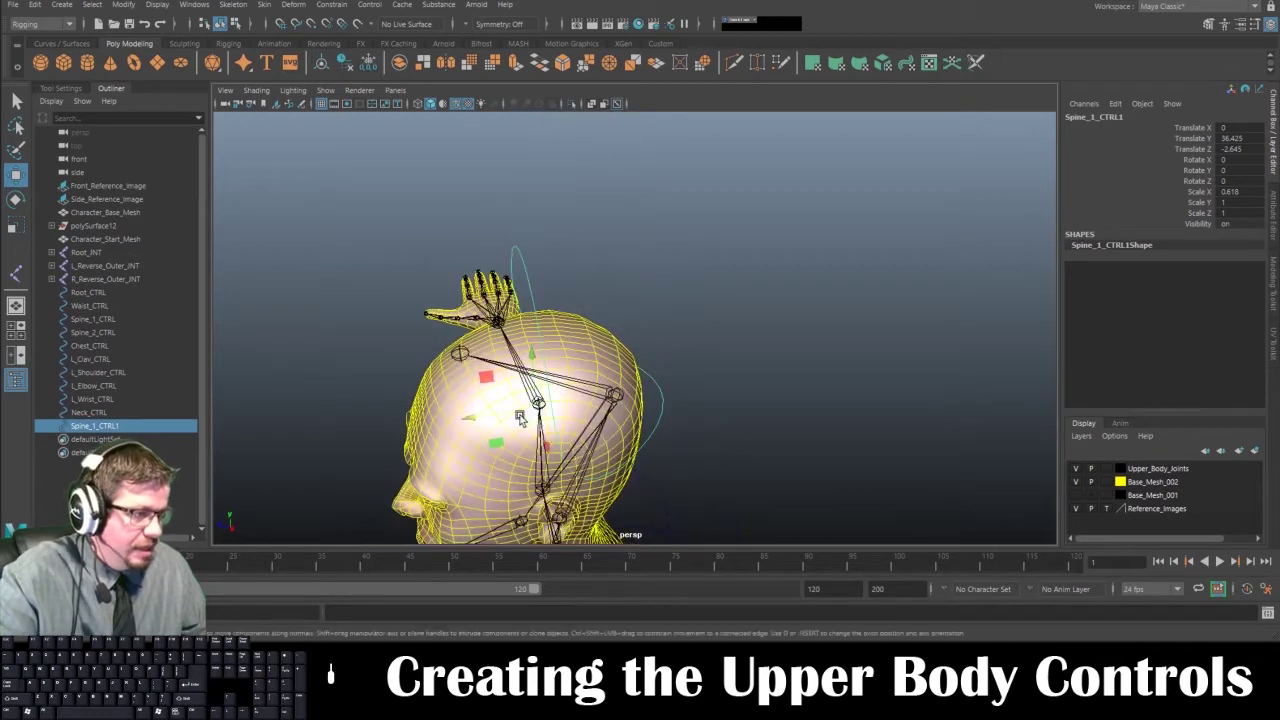
{"action": "key", "text": "d"}
{"action": "key", "text": "v"}
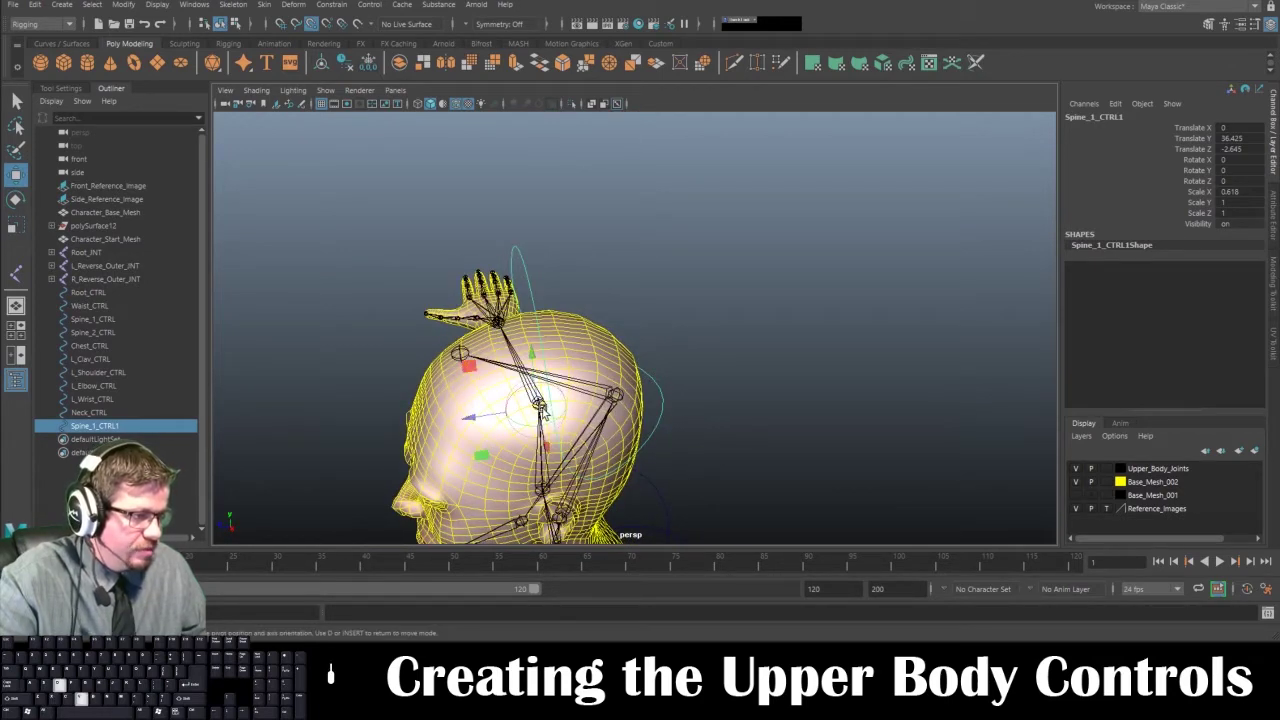
{"action": "left_click_drag", "start_coordinate": [540, 403], "coordinate": [614, 391]}
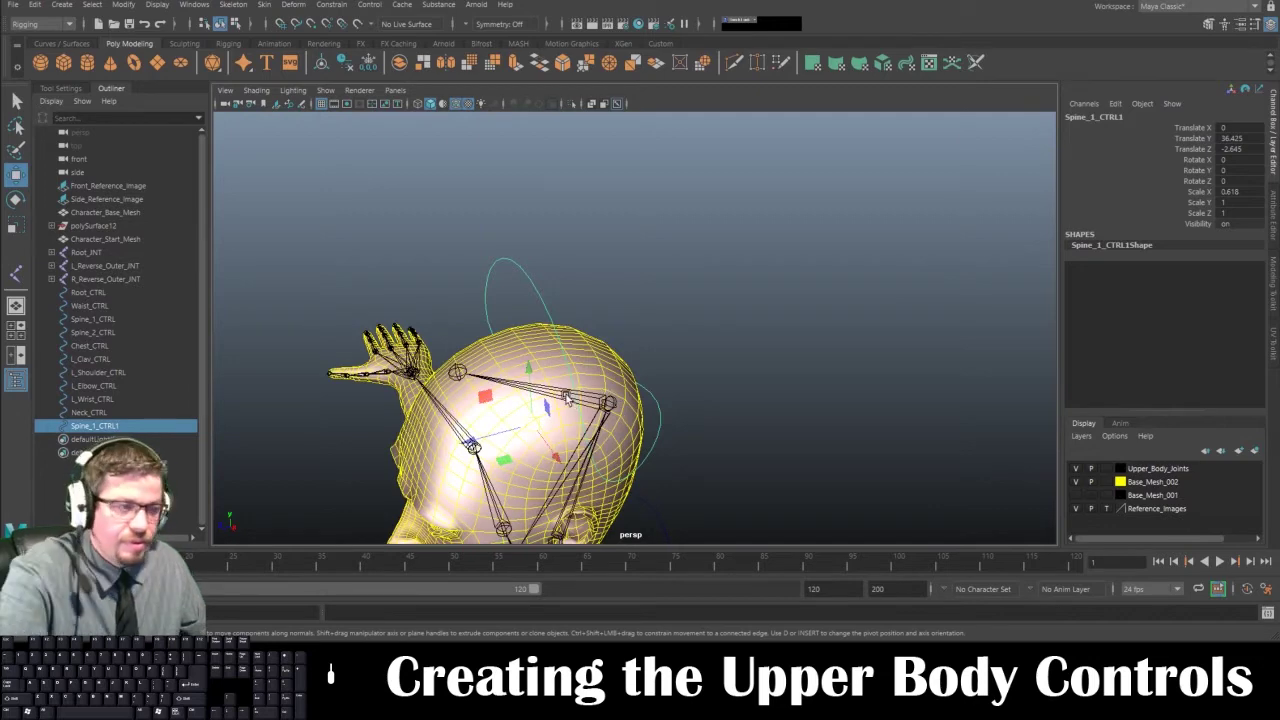
{"action": "key", "text": "d"}
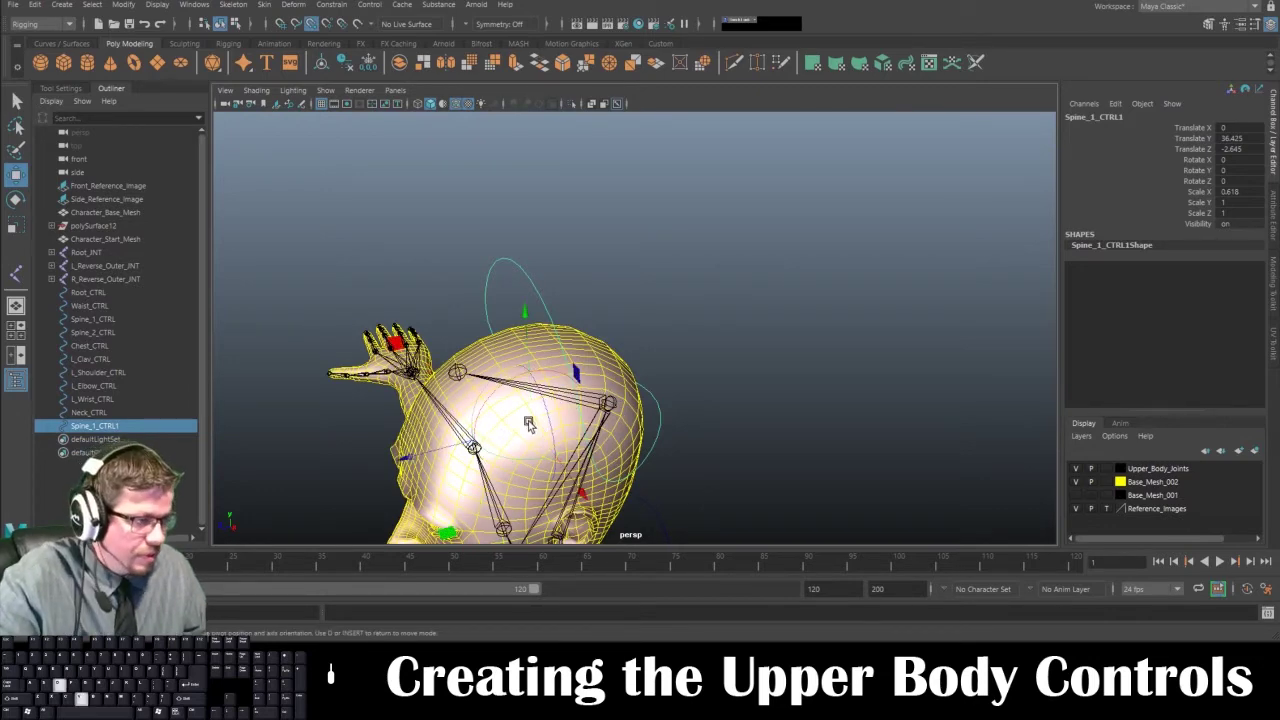
{"action": "left_click_drag", "start_coordinate": [528, 423], "coordinate": [729, 350]}
Step: Examine how the head curve sits around the skull and the head joint from several angles
{"action": "right_click_drag", "start_coordinate": [729, 350], "coordinate": [640, 335], "text": "alt"}
{"action": "left_click_drag", "start_coordinate": [640, 335], "coordinate": [430, 305], "text": "alt"}
{"action": "left_click", "coordinate": [757, 374]}
{"action": "left_click_drag", "start_coordinate": [620, 400], "coordinate": [657, 417], "text": "alt"}
{"action": "right_click_drag", "start_coordinate": [657, 417], "coordinate": [691, 437], "text": "alt"}
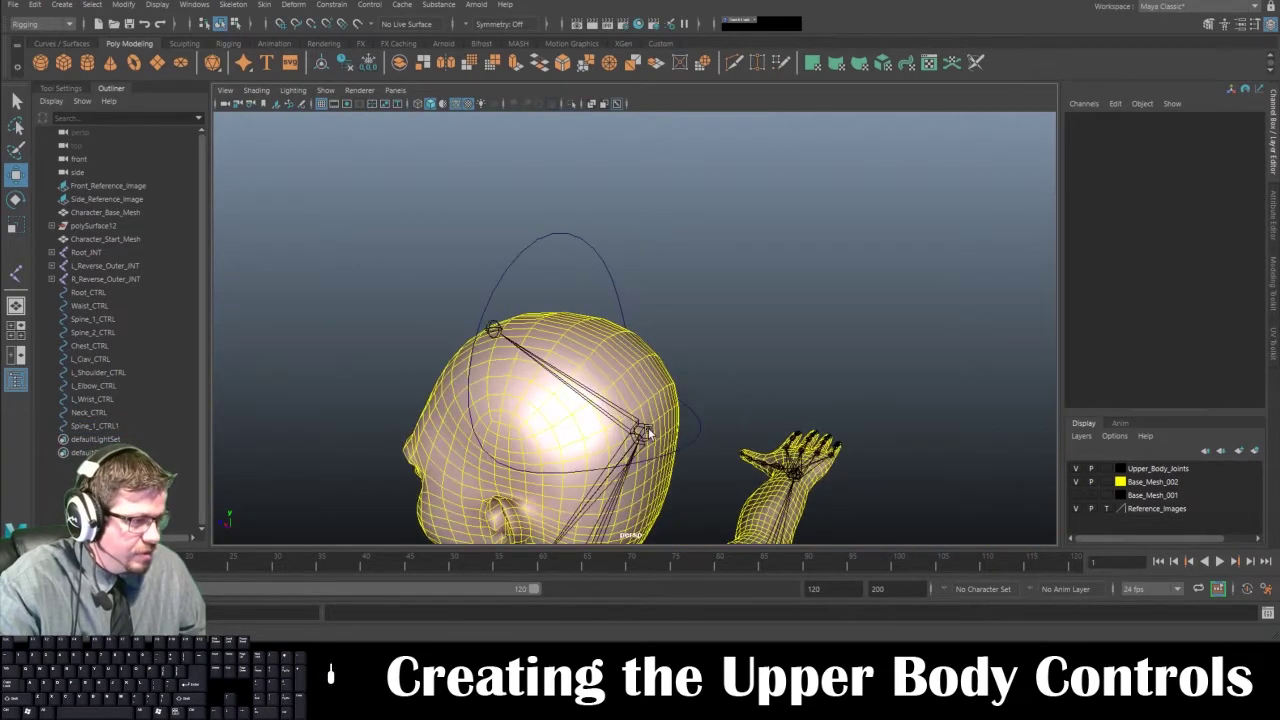
{"action": "left_click", "coordinate": [645, 430]}
{"action": "left_click_drag", "start_coordinate": [648, 425], "coordinate": [787, 327], "text": "alt"}
{"action": "middle_click_drag", "start_coordinate": [787, 327], "coordinate": [790, 235], "text": "alt"}
{"action": "left_click_drag", "start_coordinate": [815, 385], "coordinate": [722, 324], "text": "alt"}
{"action": "left_click", "coordinate": [752, 402]}
{"action": "middle_click_drag", "start_coordinate": [690, 318], "coordinate": [680, 353], "text": "alt"}
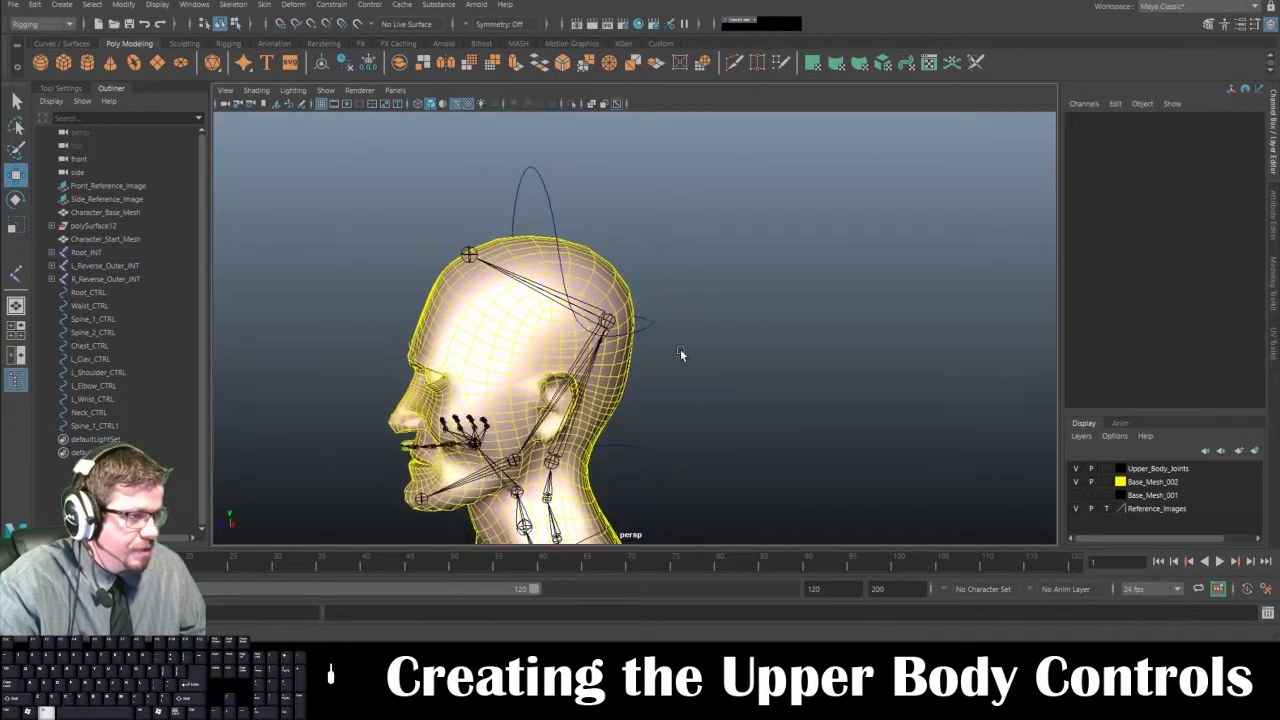
{"action": "scroll", "coordinate": [680, 353], "scroll_direction": "up", "scroll_amount": 4}
{"action": "left_click_drag", "start_coordinate": [680, 350], "coordinate": [598, 404], "text": "alt"}
Step: Pull the head curve's rear CVs back so the loop extends farther behind the skull, and return to object mode
{"action": "left_click", "coordinate": [666, 334]}
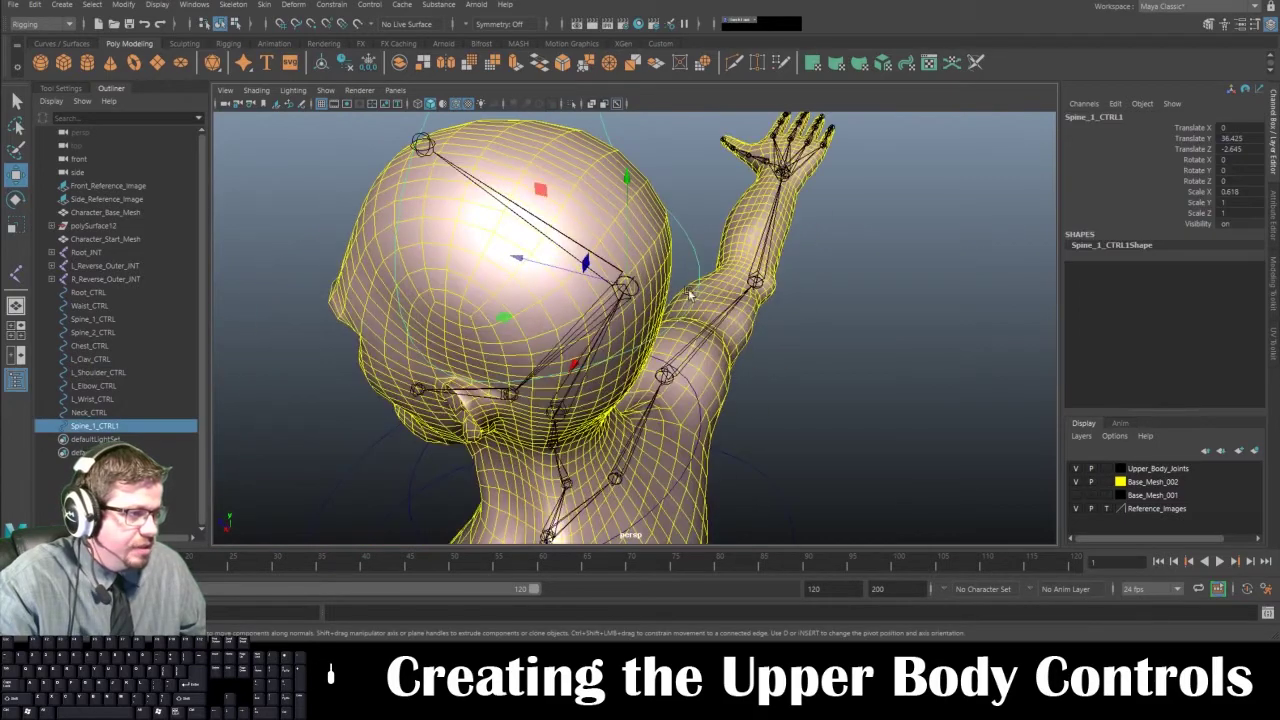
{"action": "left_click_drag", "start_coordinate": [691, 294], "coordinate": [685, 238], "text": "alt"}
{"action": "right_click_drag", "start_coordinate": [703, 300], "coordinate": [642, 302]}
{"action": "left_click_drag", "start_coordinate": [693, 305], "coordinate": [754, 332], "text": "alt"}
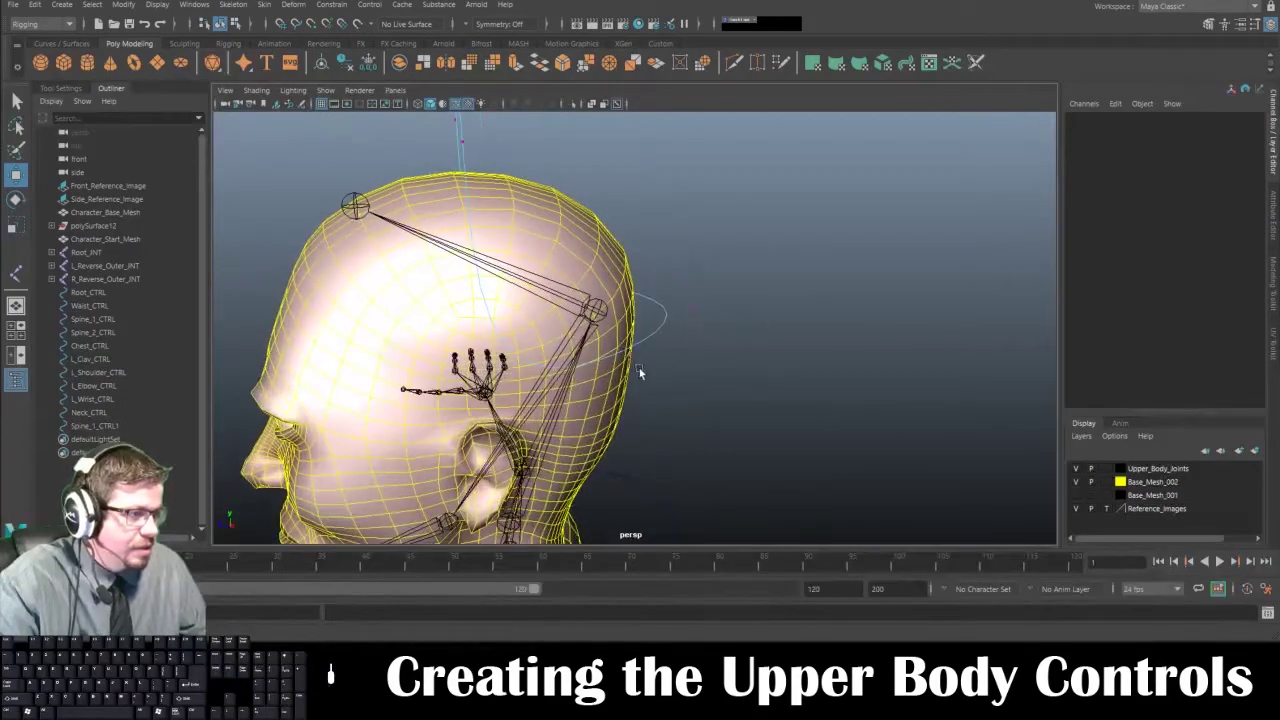
{"action": "left_click_drag", "start_coordinate": [631, 350], "coordinate": [626, 345]}
{"action": "left_click_drag", "start_coordinate": [703, 317], "coordinate": [689, 296], "text": "shift"}
{"action": "left_click_drag", "start_coordinate": [697, 293], "coordinate": [536, 361], "text": "alt"}
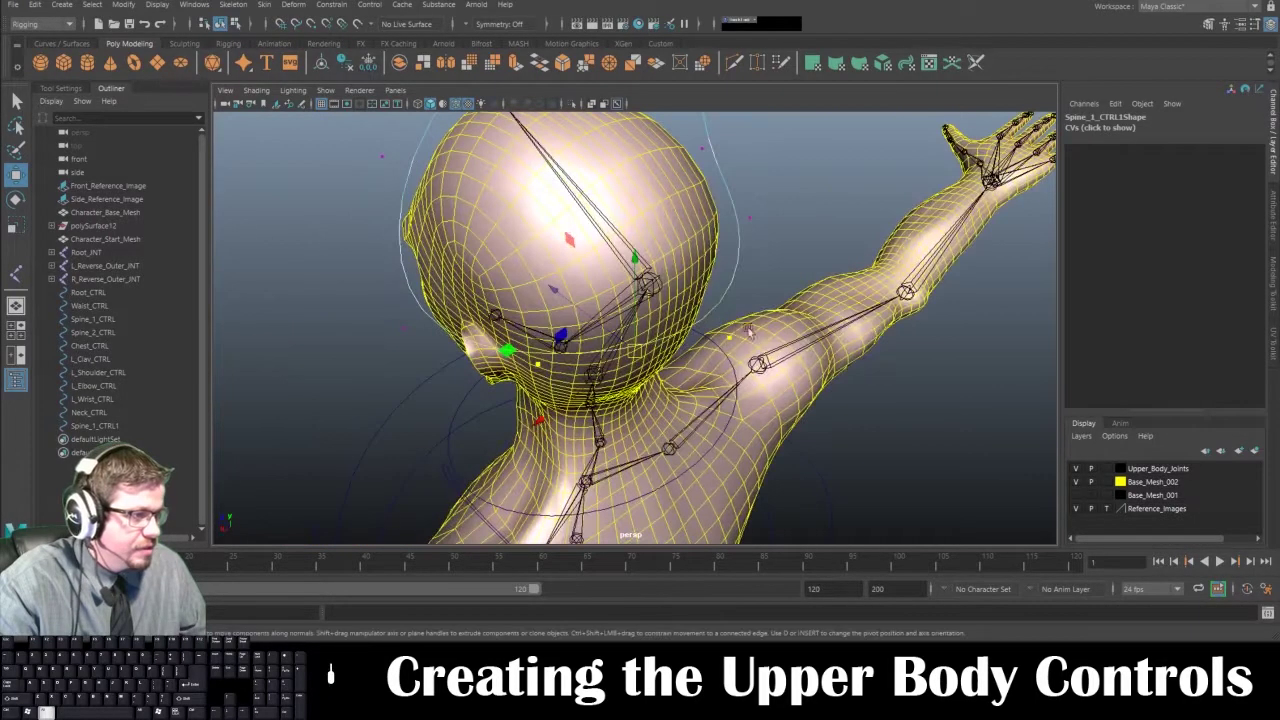
{"action": "left_click_drag", "start_coordinate": [738, 215], "coordinate": [636, 256], "text": "shift"}
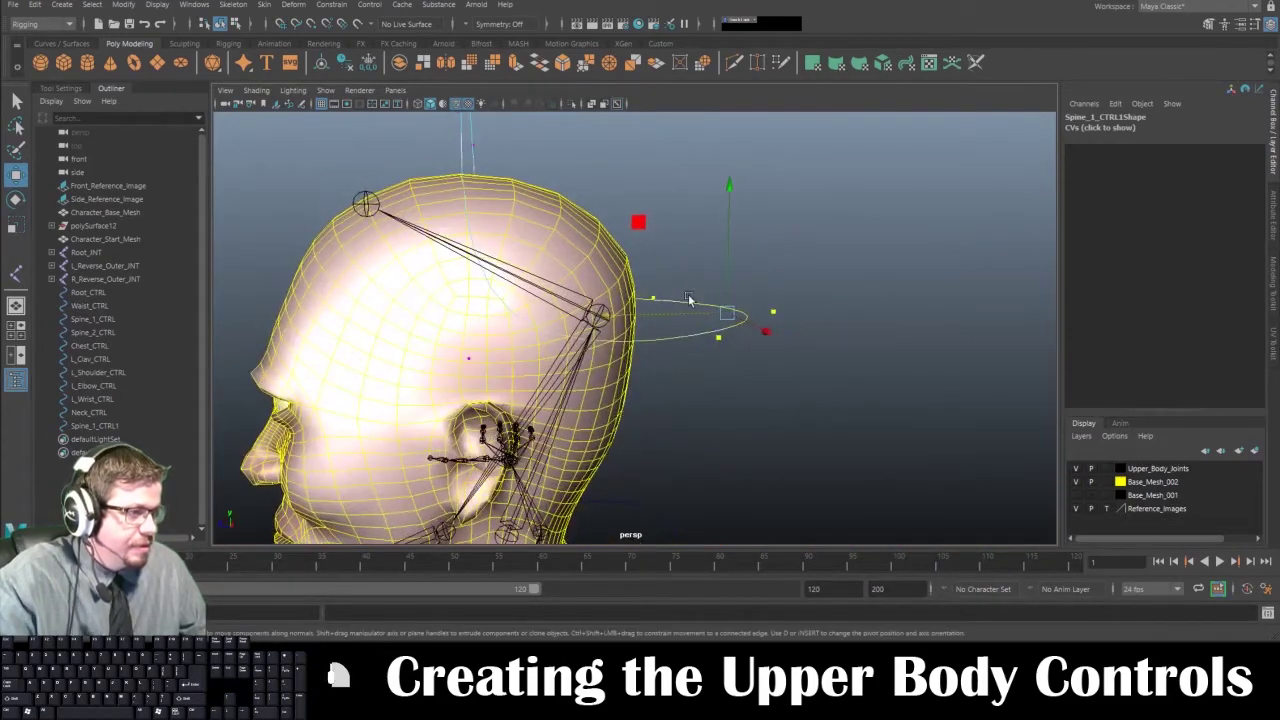
{"action": "mouse_move", "coordinate": [688, 299]}
{"action": "right_mouse_down"}
{"action": "mouse_move", "coordinate": [749, 262]}
{"action": "mouse_move", "coordinate": [680, 277]}
{"action": "right_mouse_up"}
{"action": "left_click", "coordinate": [749, 262]}
{"action": "left_click_drag", "start_coordinate": [680, 277], "coordinate": [797, 292], "text": "alt"}
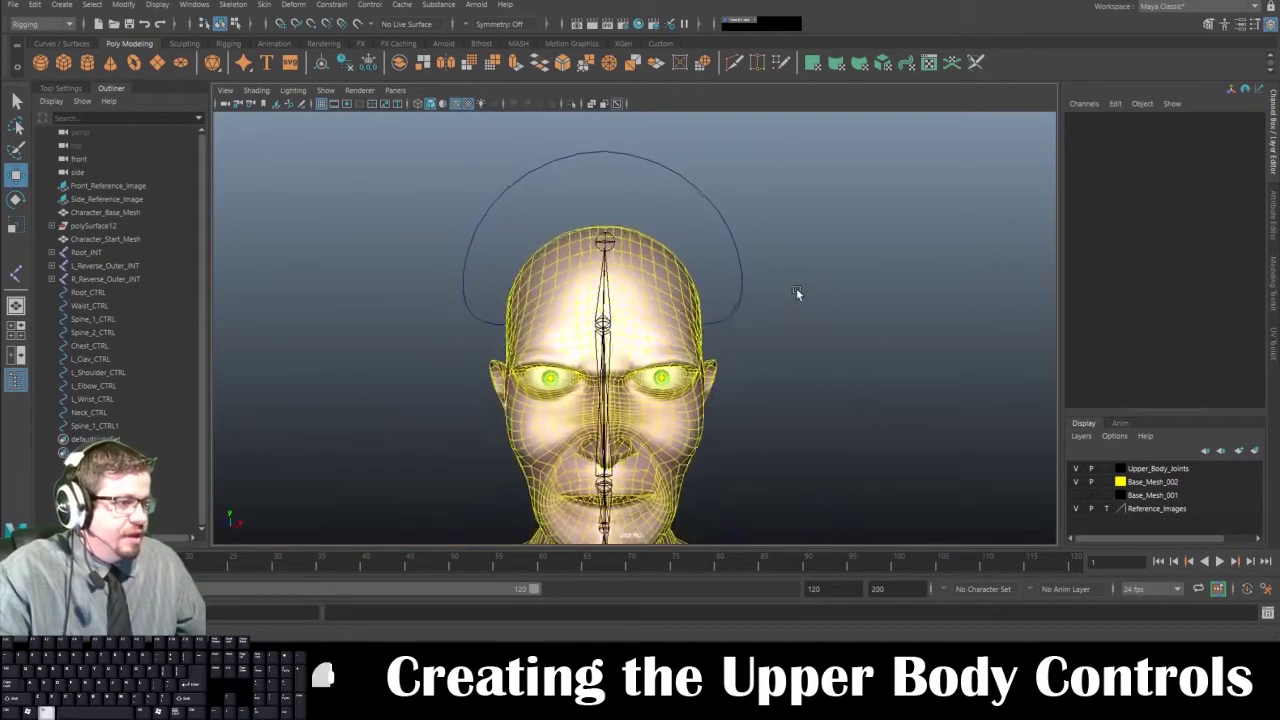
Step: Rename the duplicated curve around the head as Head_CTRL
{"action": "right_click_drag", "start_coordinate": [797, 292], "coordinate": [524, 281], "text": "alt"}
{"action": "left_click_drag", "start_coordinate": [524, 281], "coordinate": [598, 291], "text": "alt"}
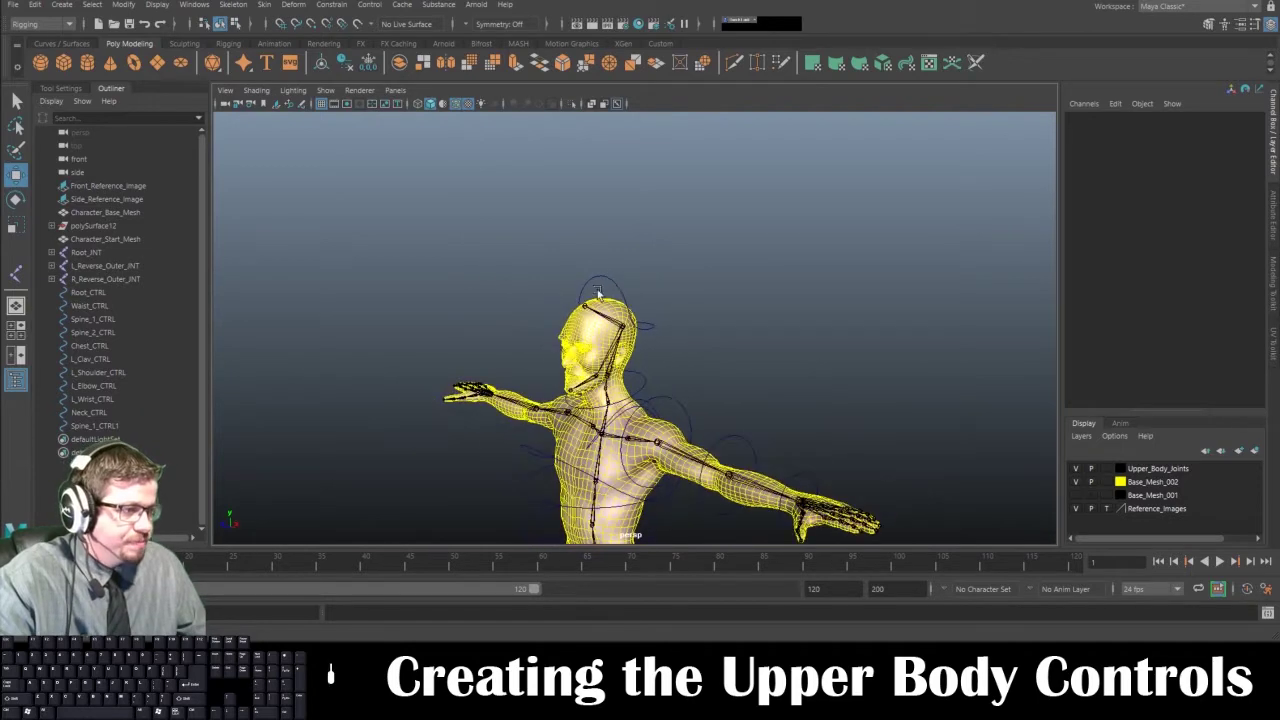
{"action": "left_click", "coordinate": [597, 289]}
{"action": "double_click", "coordinate": [1120, 116]}
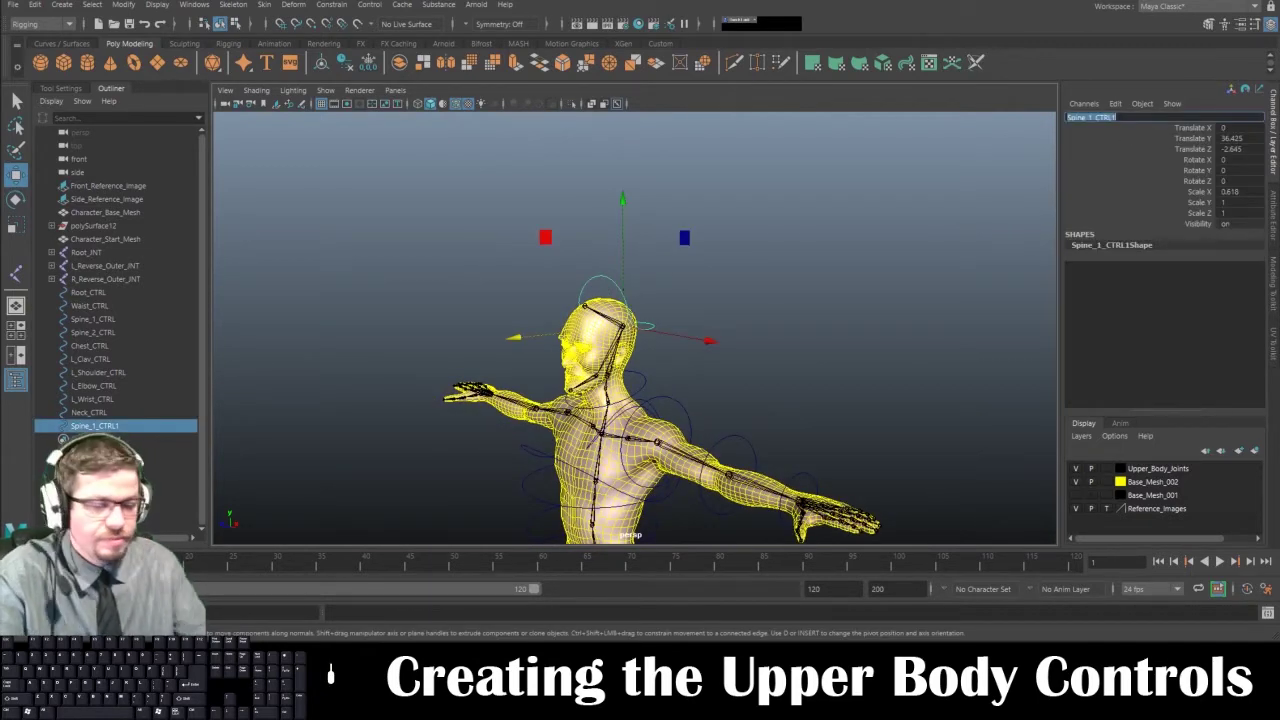
{"action": "type", "text": "Head_CTRL"}
{"action": "key", "text": "Return"}
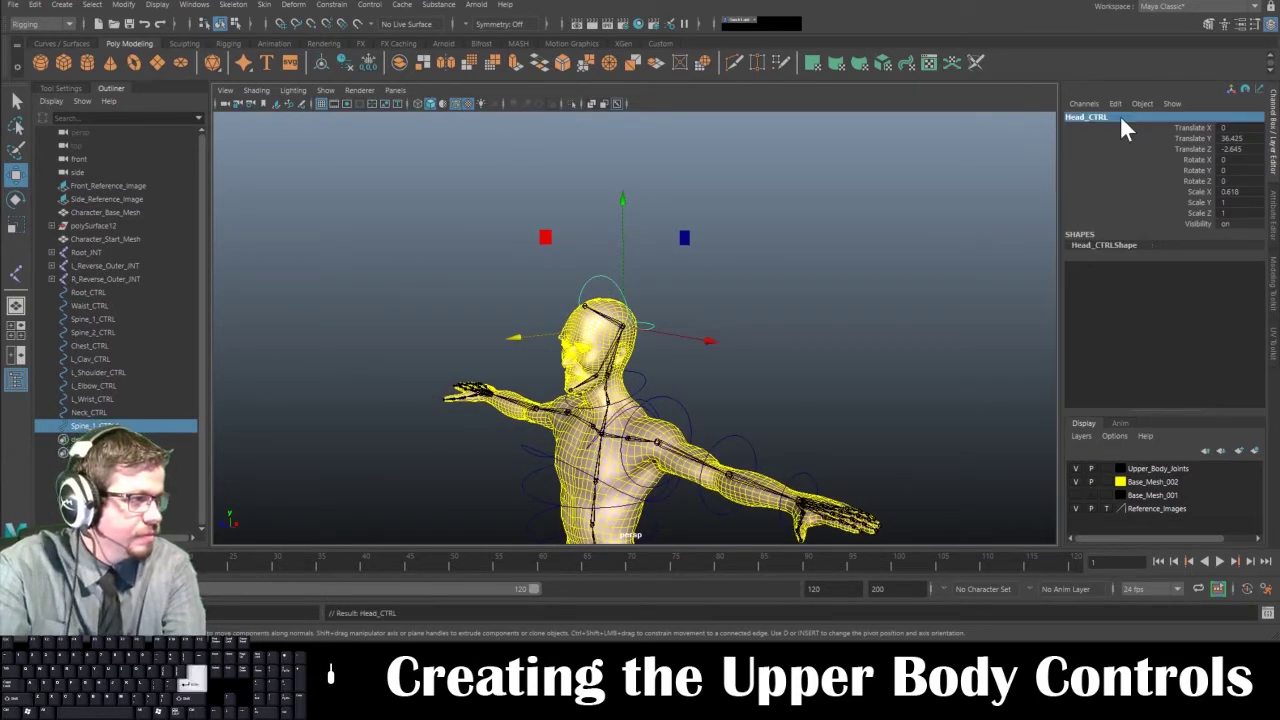
{"action": "left_click_drag", "start_coordinate": [750, 325], "coordinate": [797, 318], "text": "alt"}
{"action": "scroll", "coordinate": [742, 370], "scroll_direction": "up", "scroll_amount": 3}
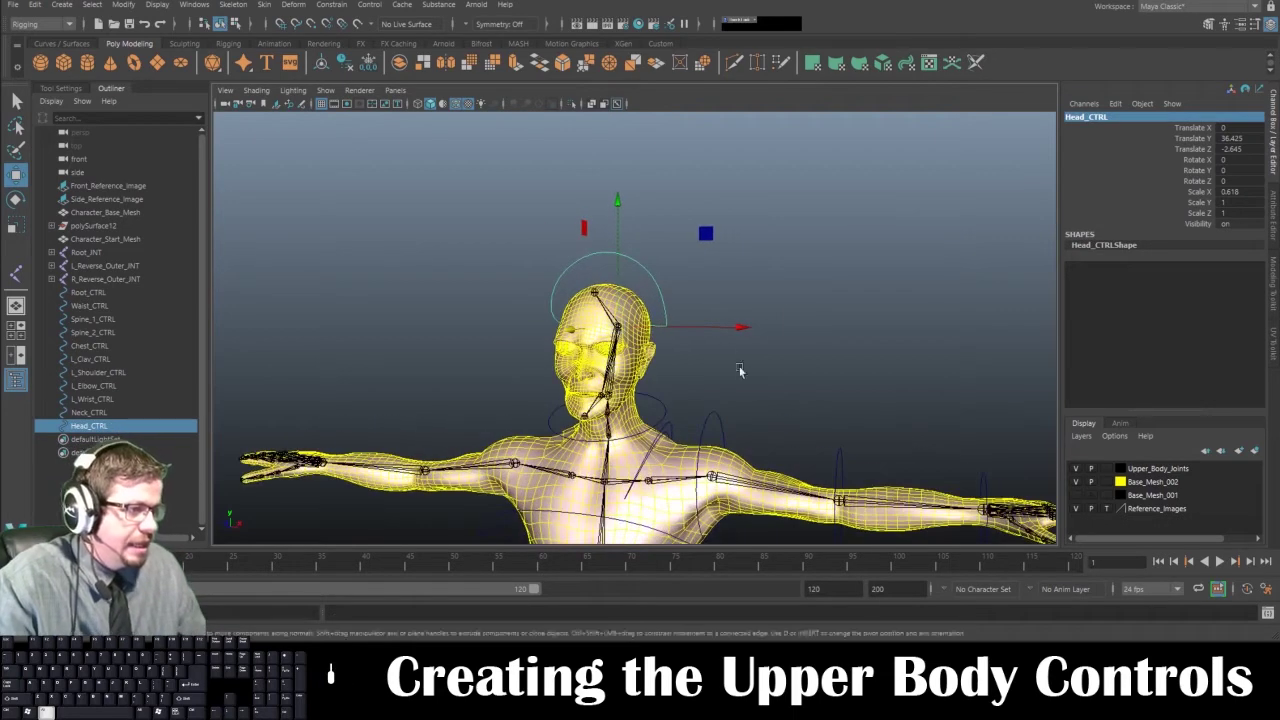
Step: Freeze the transformations of Head_CTRL and clear the selection
{"action": "left_click", "coordinate": [127, 5]}
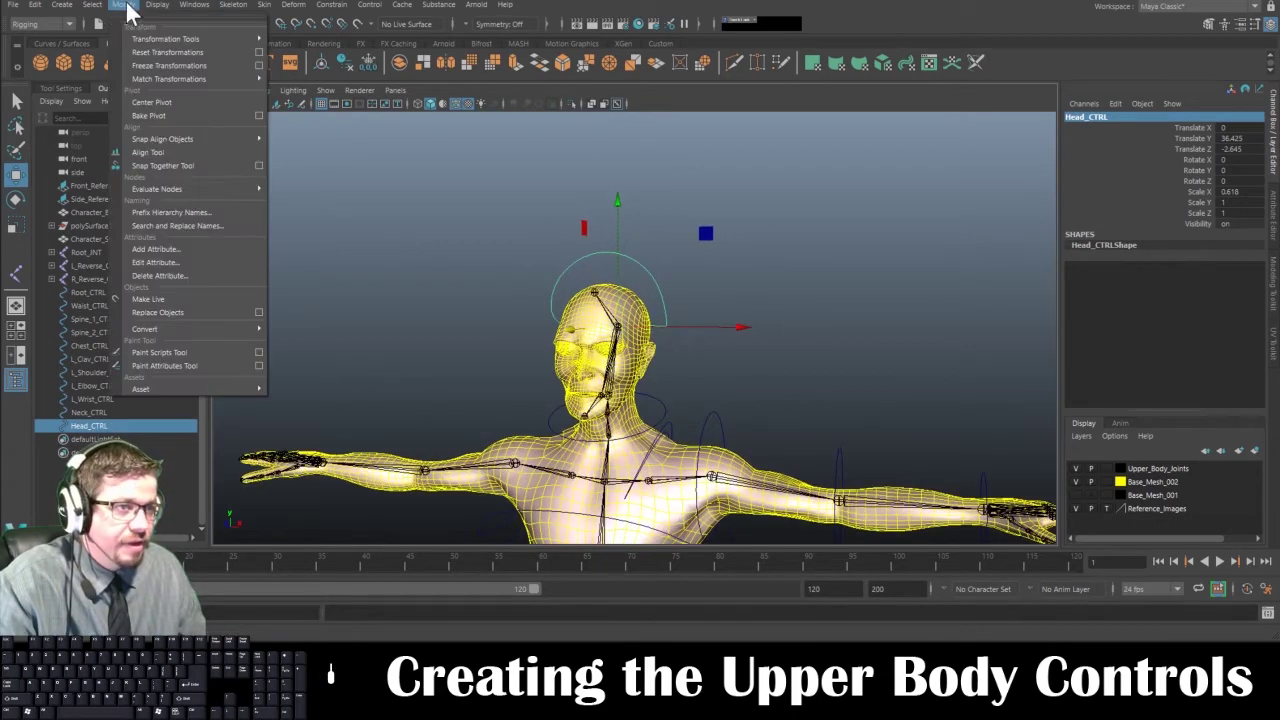
{"action": "left_click", "coordinate": [188, 66]}
{"action": "left_click", "coordinate": [503, 294]}
Step: Try to move the pivot of L_Clav_CTRL from the clavicle joint to the body's centre at the chest joint
{"action": "middle_click_drag", "start_coordinate": [589, 346], "coordinate": [520, 187], "text": "alt"}
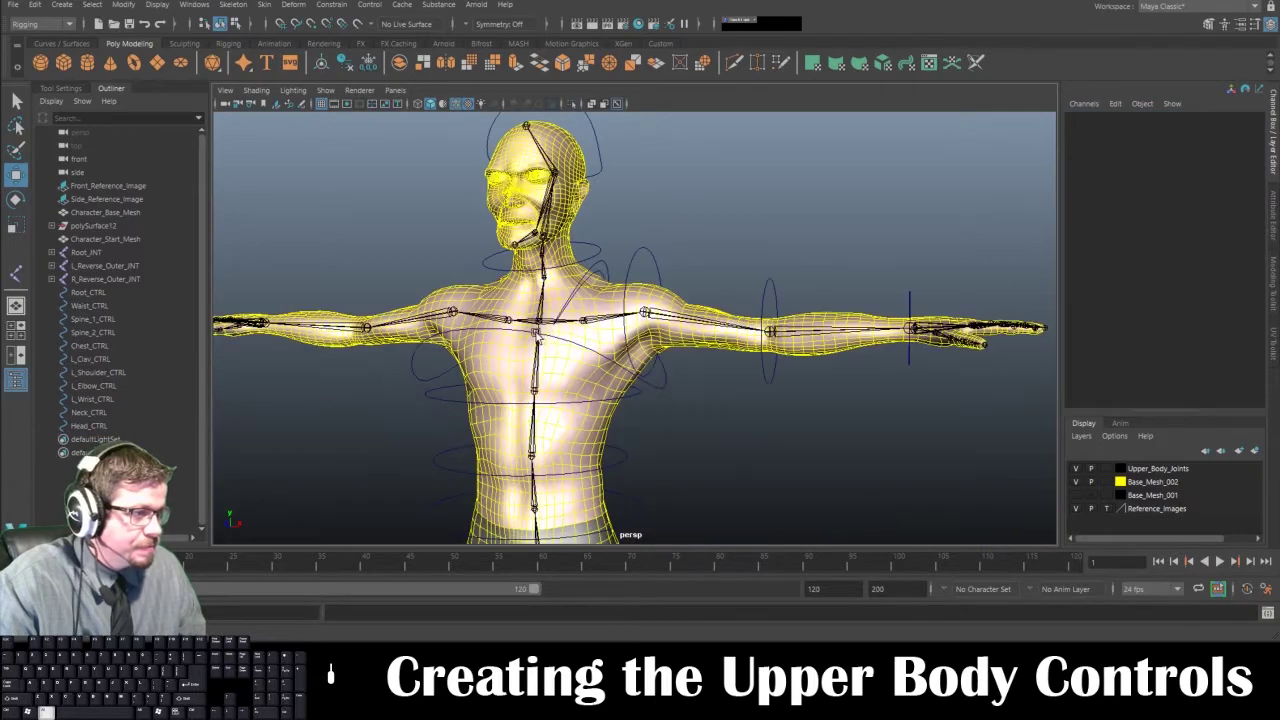
{"action": "mouse_move", "coordinate": [536, 336]}
{"action": "left_mouse_down", "text": "alt"}
{"action": "mouse_move", "coordinate": [422, 343]}
{"action": "mouse_move", "coordinate": [594, 325]}
{"action": "mouse_move", "coordinate": [548, 326]}
{"action": "left_mouse_up", "text": "alt"}
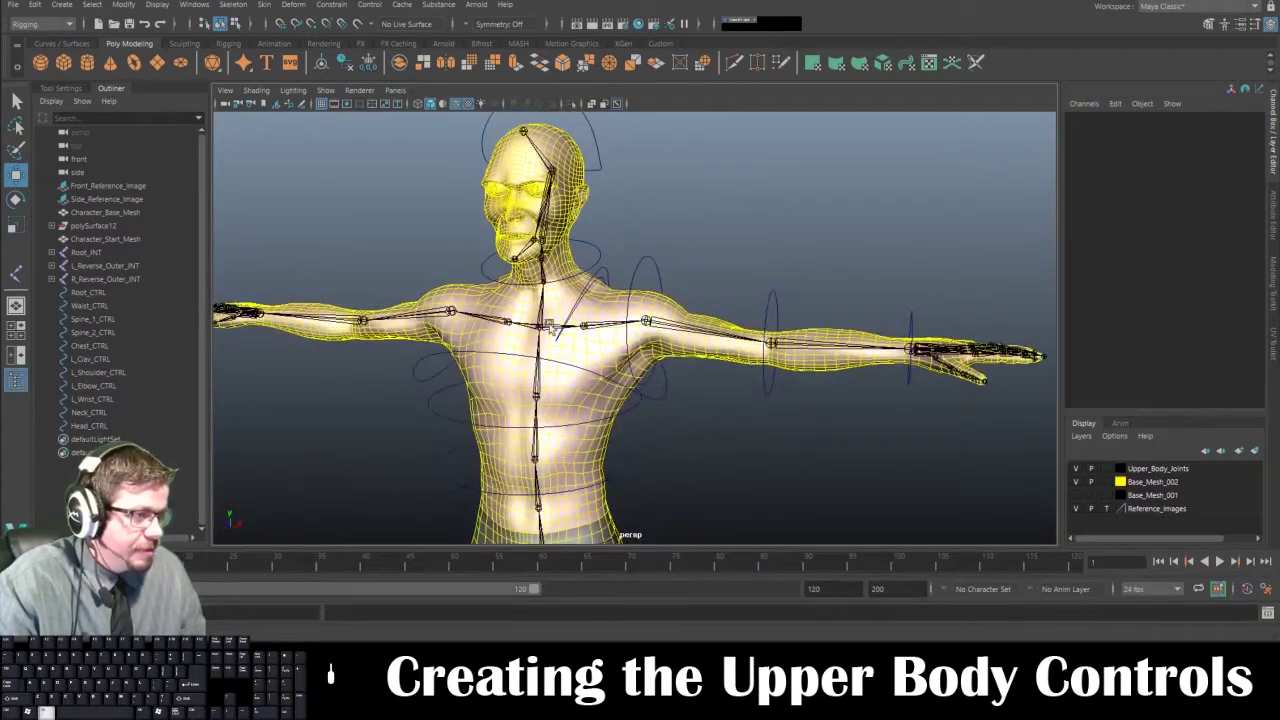
{"action": "right_click_drag", "start_coordinate": [570, 282], "coordinate": [408, 270], "text": "alt"}
{"action": "left_click_drag", "start_coordinate": [408, 270], "coordinate": [472, 281], "text": "alt"}
{"action": "right_click_drag", "start_coordinate": [472, 281], "coordinate": [498, 248], "text": "alt"}
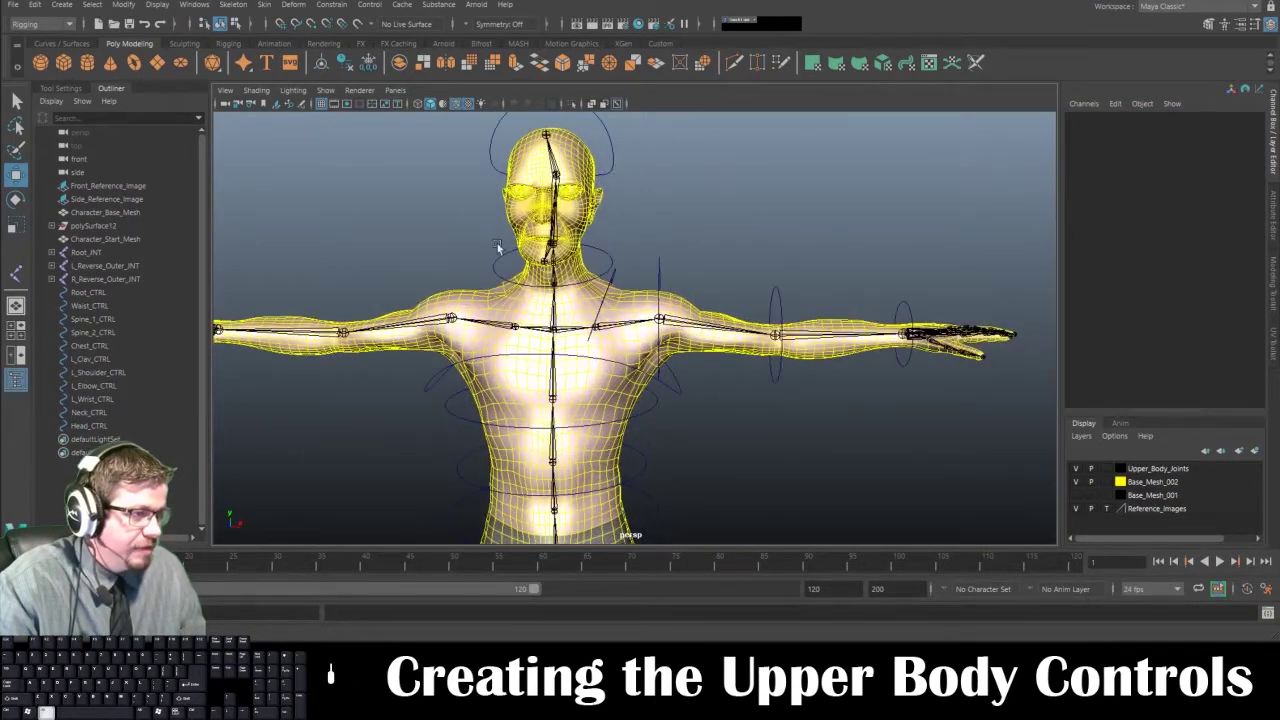
{"action": "left_click", "coordinate": [600, 277]}
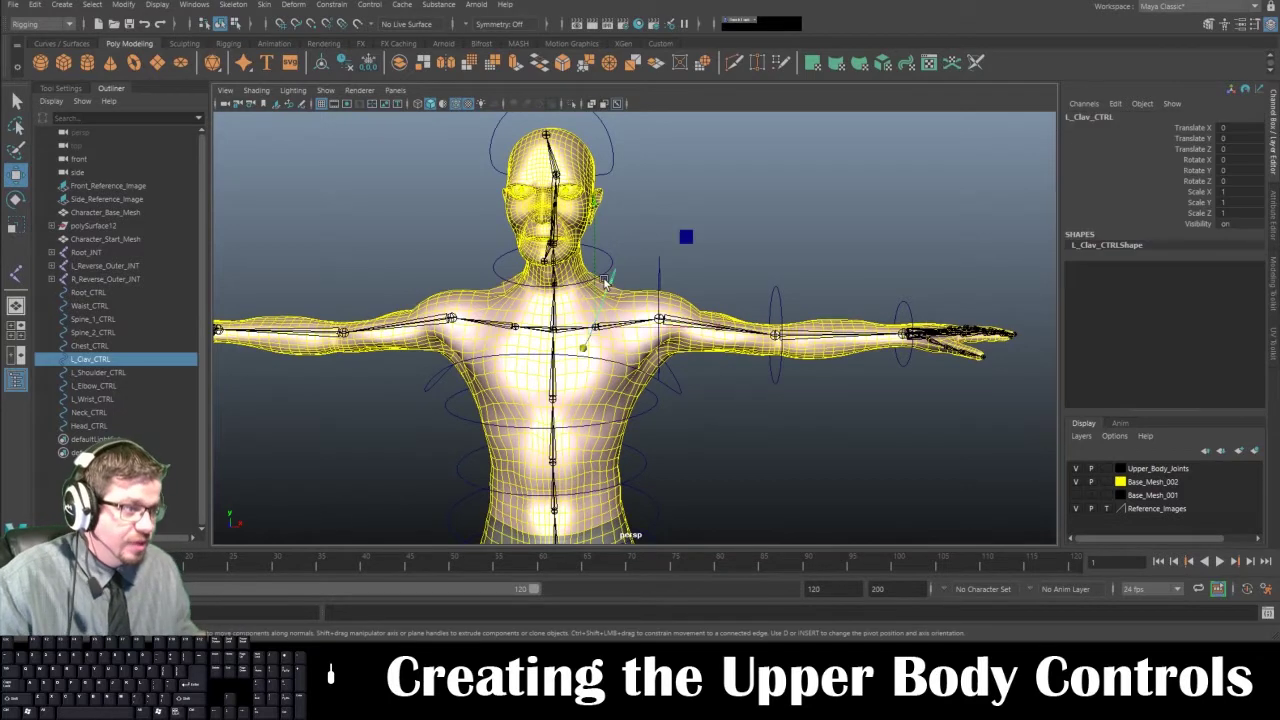
{"action": "key", "text": "d"}
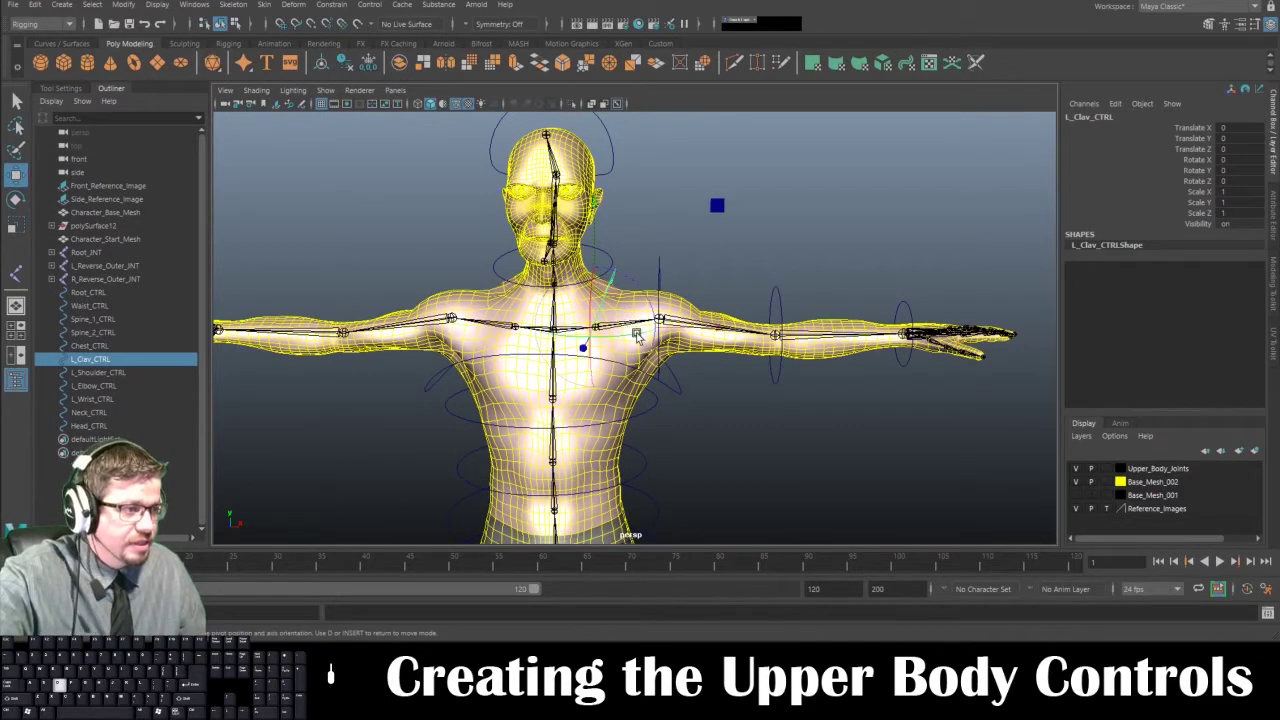
{"action": "key", "text": "d"}
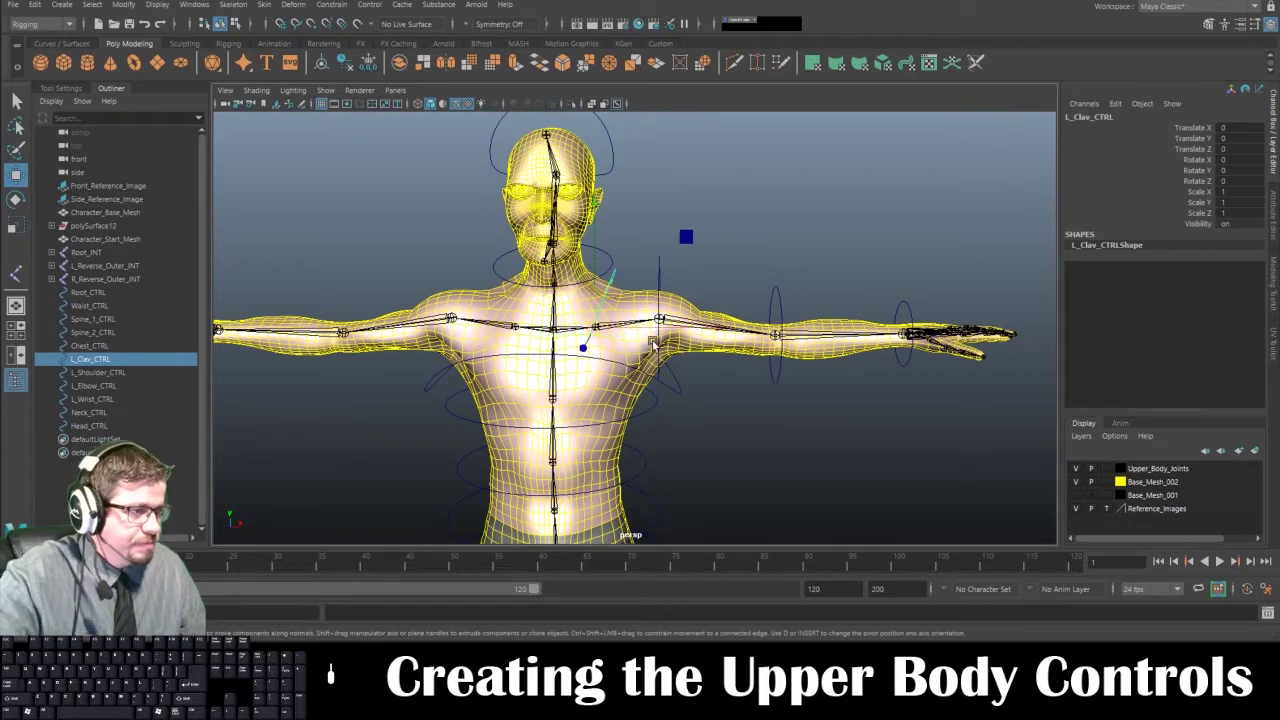
{"action": "key", "text": "d"}
{"action": "key", "text": "x"}
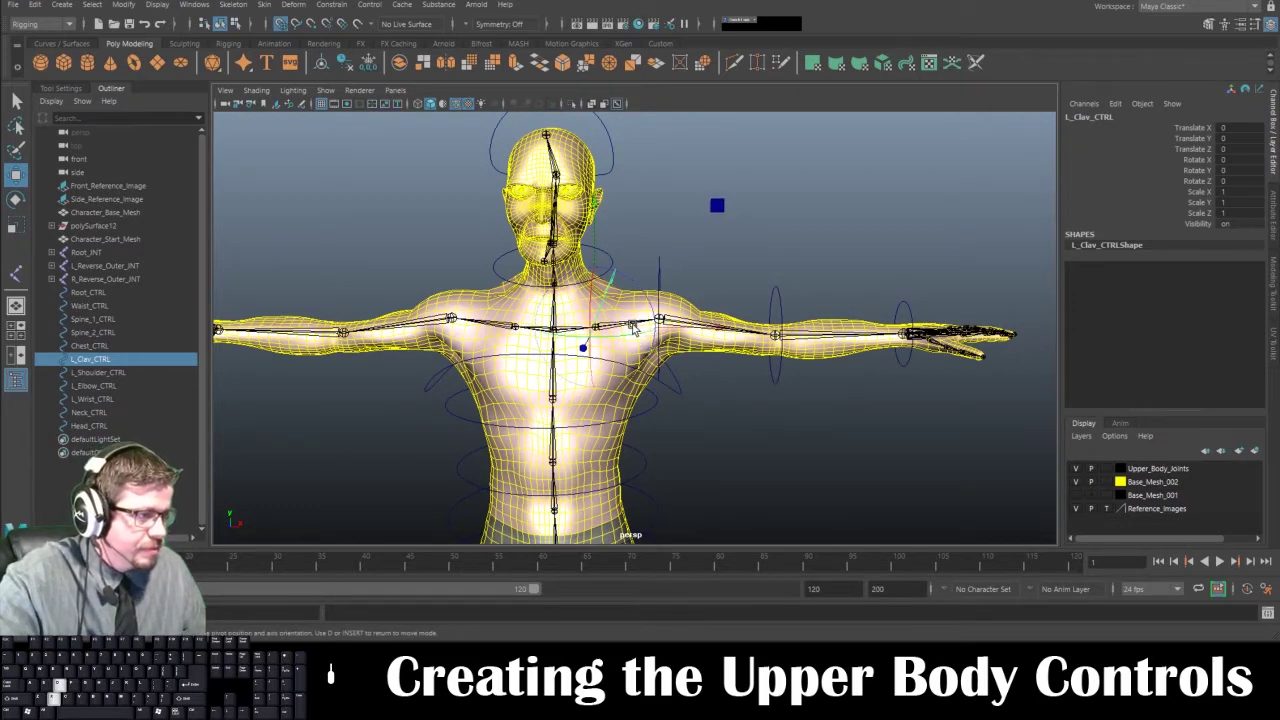
{"action": "right_click_drag", "start_coordinate": [579, 313], "coordinate": [734, 436], "text": "alt"}
{"action": "middle_click_drag", "start_coordinate": [642, 346], "coordinate": [680, 356], "text": "alt"}
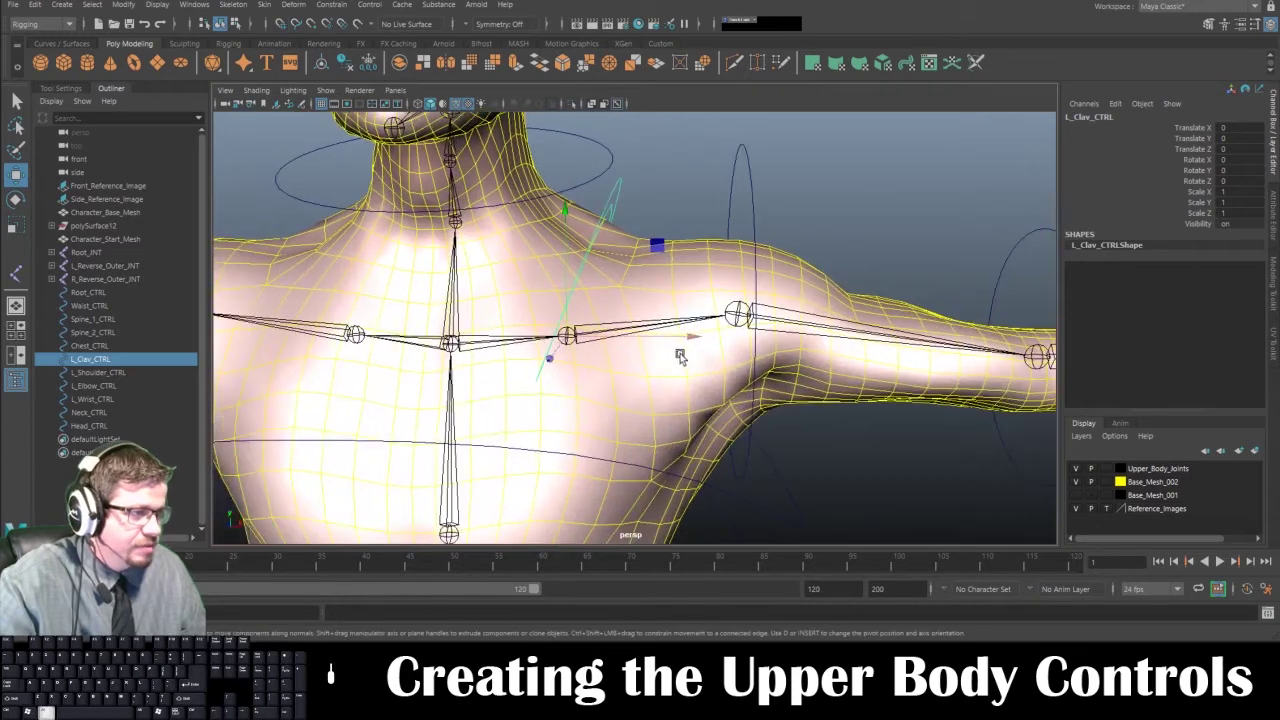
{"action": "key", "text": "d"}
{"action": "key", "text": "x"}
{"action": "left_click_drag", "start_coordinate": [690, 340], "coordinate": [462, 344]}
{"action": "left_click_drag", "start_coordinate": [574, 352], "coordinate": [591, 378], "text": "alt"}
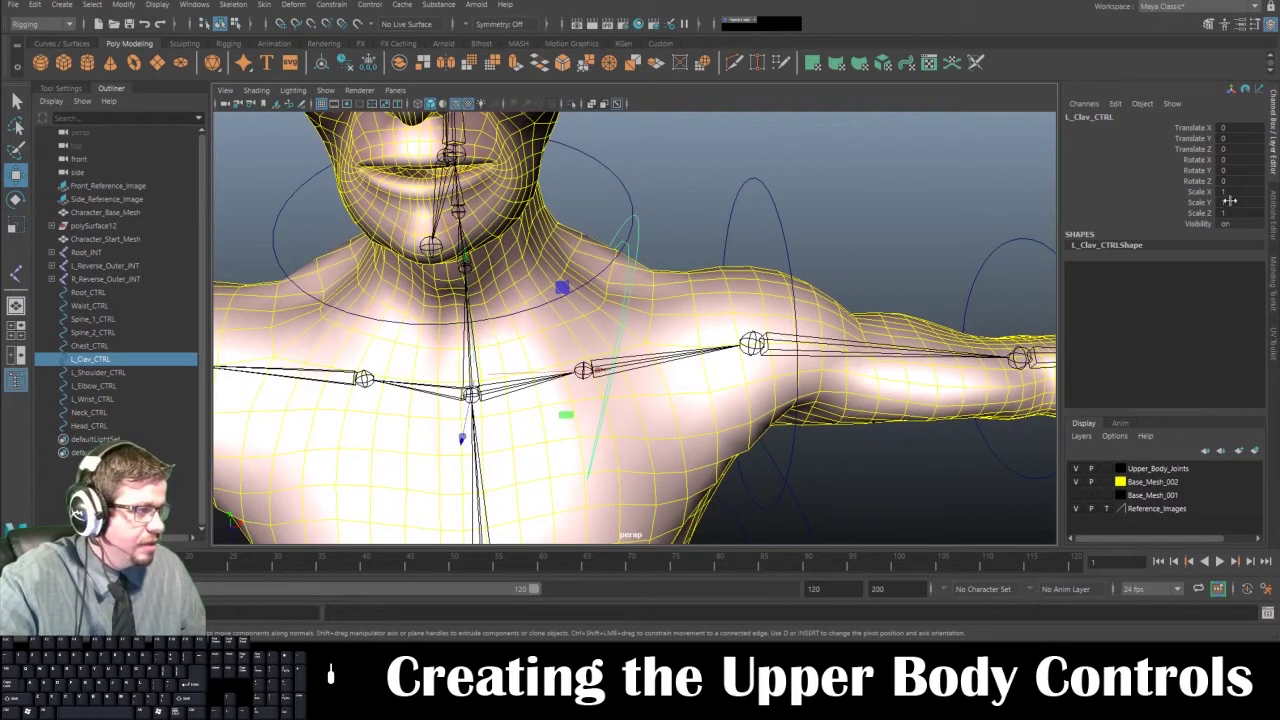
Step: Duplicate L_Clav_CTRL and mirror the copy across the body by setting its Scale X to -1
{"action": "key", "text": "ctrl+d"}
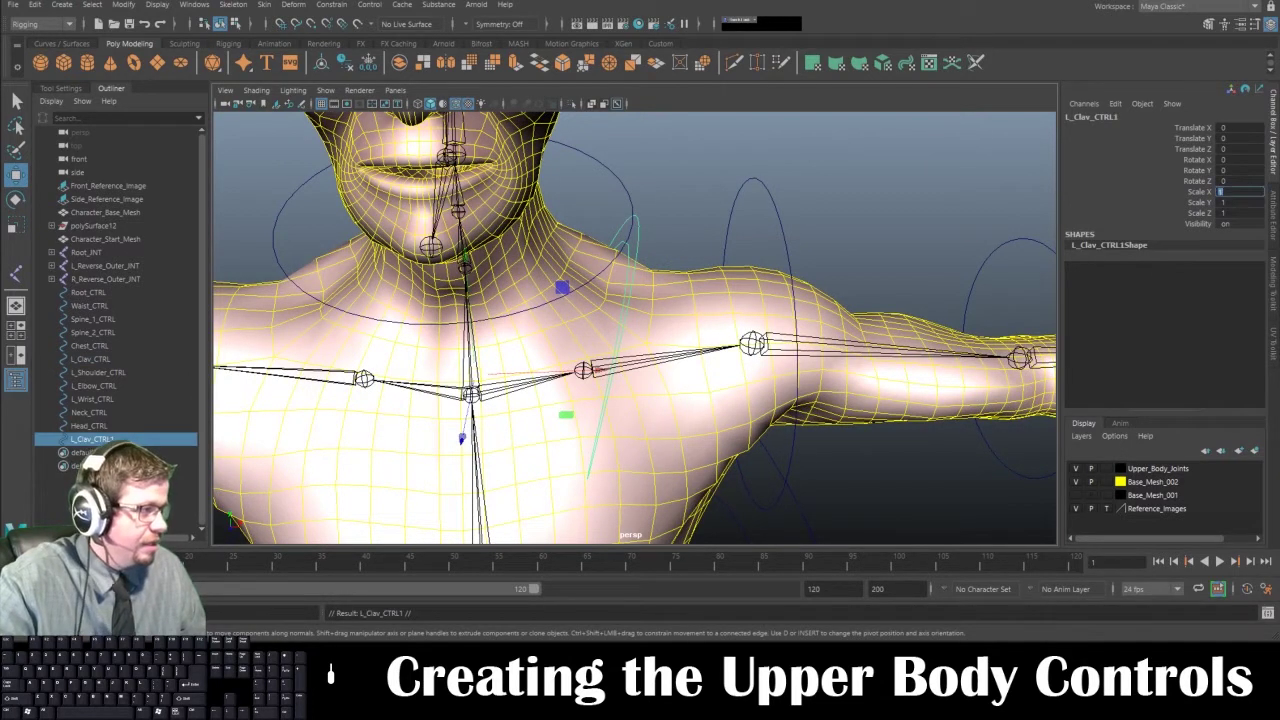
{"action": "key", "text": "Return"}
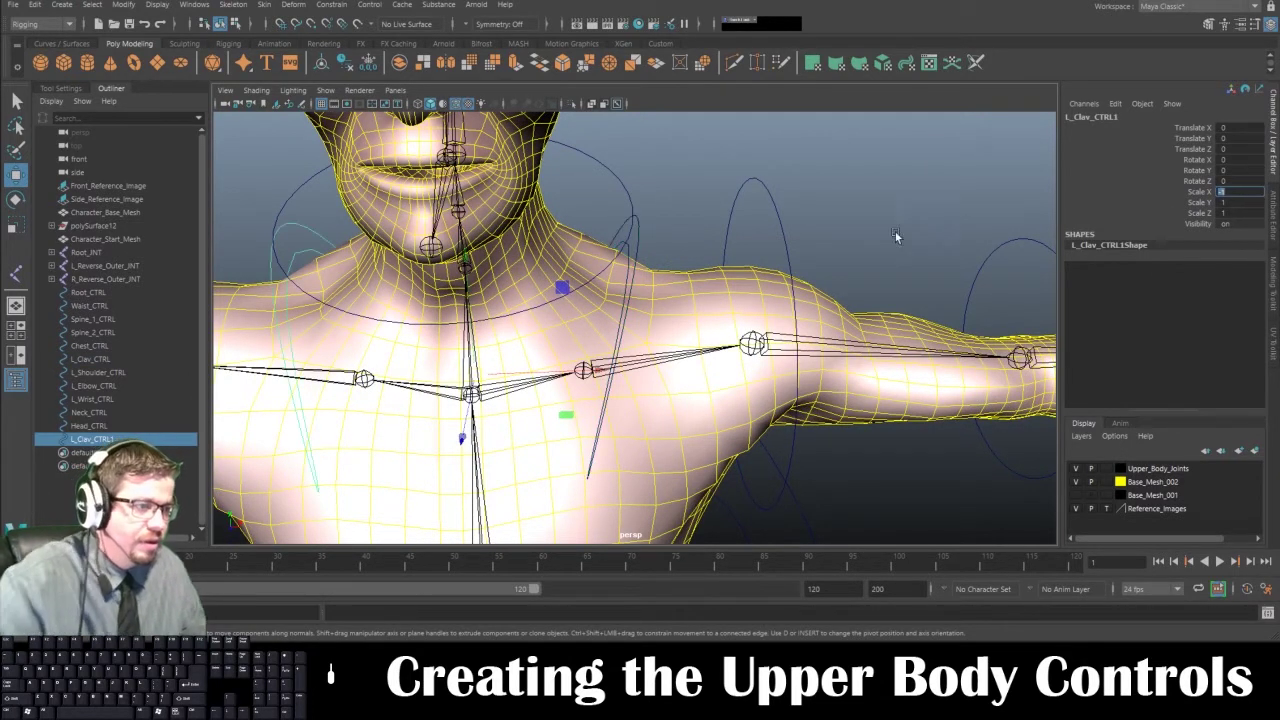
{"action": "right_click_drag", "start_coordinate": [610, 292], "coordinate": [545, 294], "text": "alt"}
{"action": "left_click_drag", "start_coordinate": [545, 294], "coordinate": [545, 254], "text": "alt"}
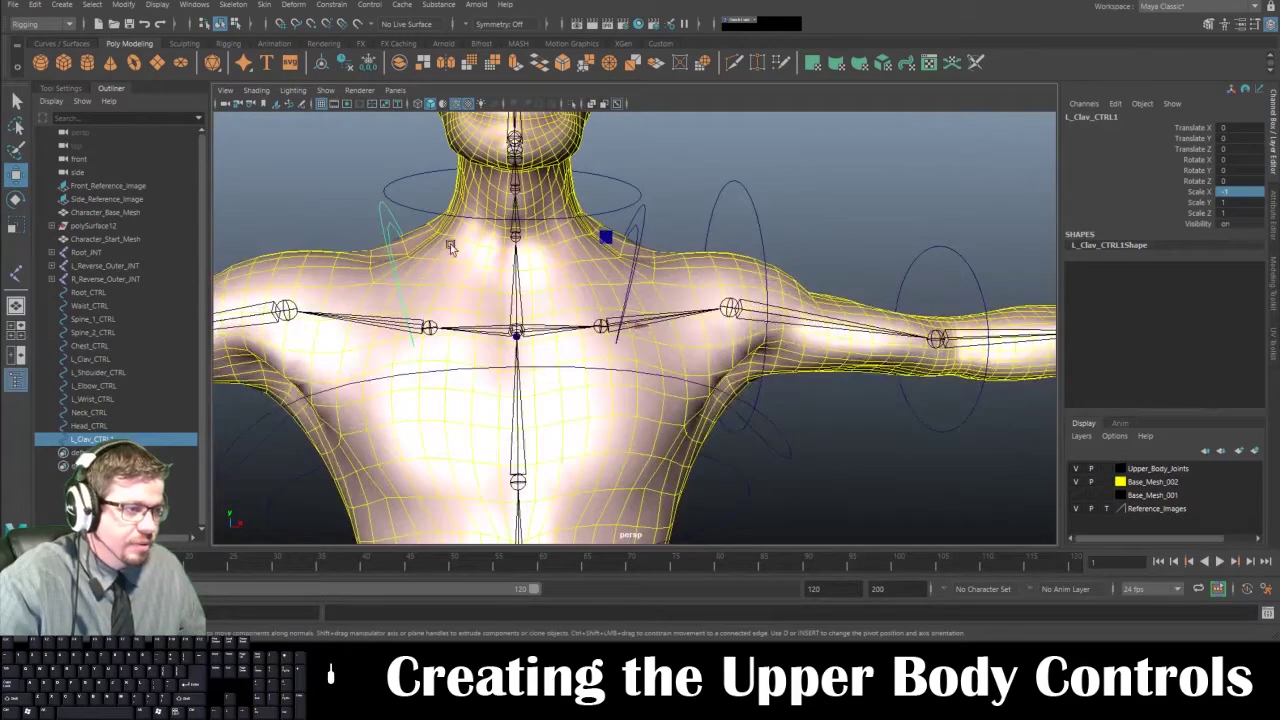
Step: Center the mirrored clavicle curve's pivot and snap it to the character's right clavicle joint
{"action": "left_click", "coordinate": [131, 6]}
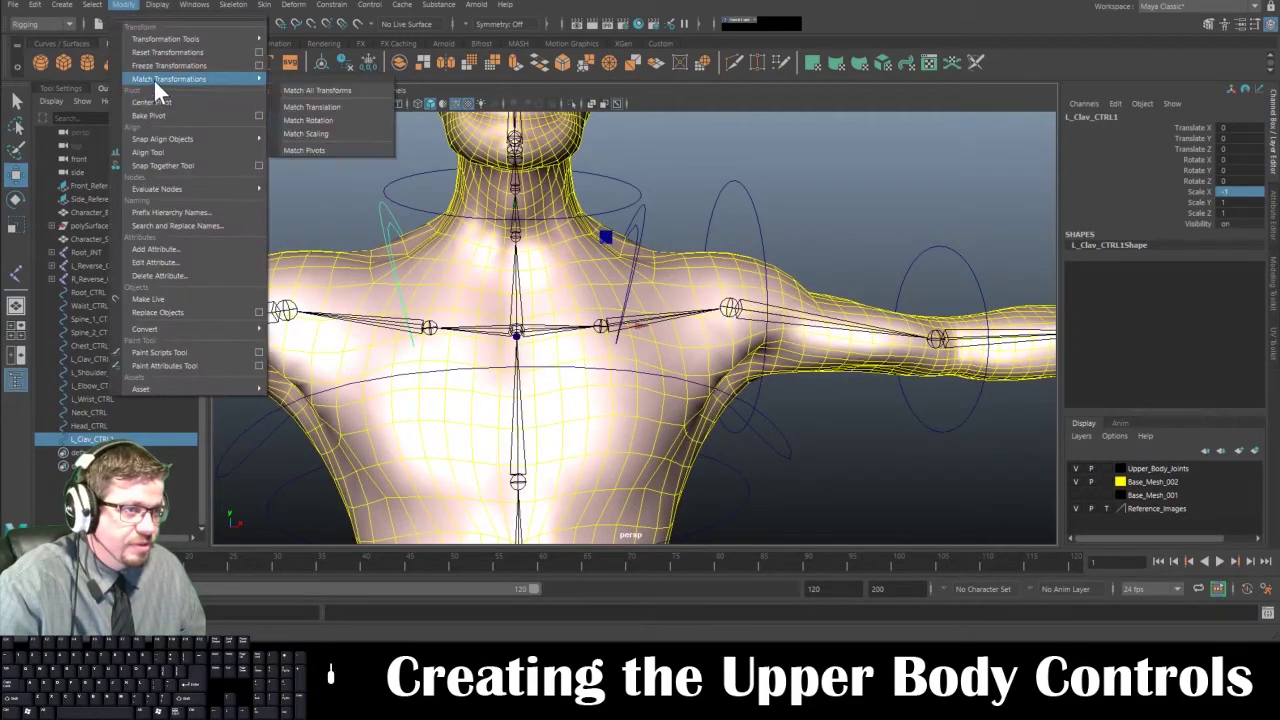
{"action": "left_click", "coordinate": [158, 99]}
{"action": "left_click_drag", "start_coordinate": [390, 258], "coordinate": [433, 374], "text": "alt"}
{"action": "key", "text": "d"}
{"action": "key", "text": "d"}
{"action": "key", "text": "v"}
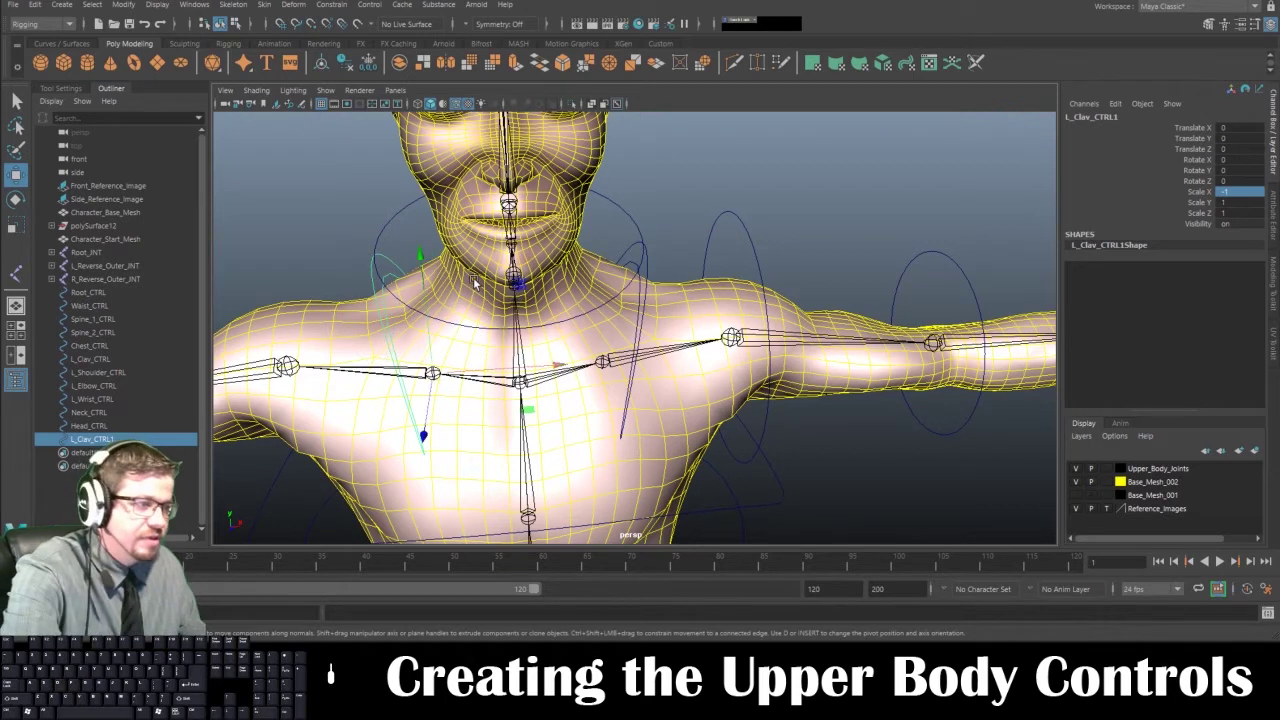
Step: Undo the clavicle copy and pivot changes, keep Head_CTRL's transformations frozen, and clear the selection
{"action": "key", "text": "ctrl+z"}
{"action": "key", "text": "ctrl+z"}
{"action": "key", "text": "ctrl+z"}
{"action": "key", "text": "ctrl+z"}
{"action": "key", "text": "ctrl+z"}
{"action": "key", "text": "ctrl+z"}
{"action": "key", "text": "ctrl+z"}
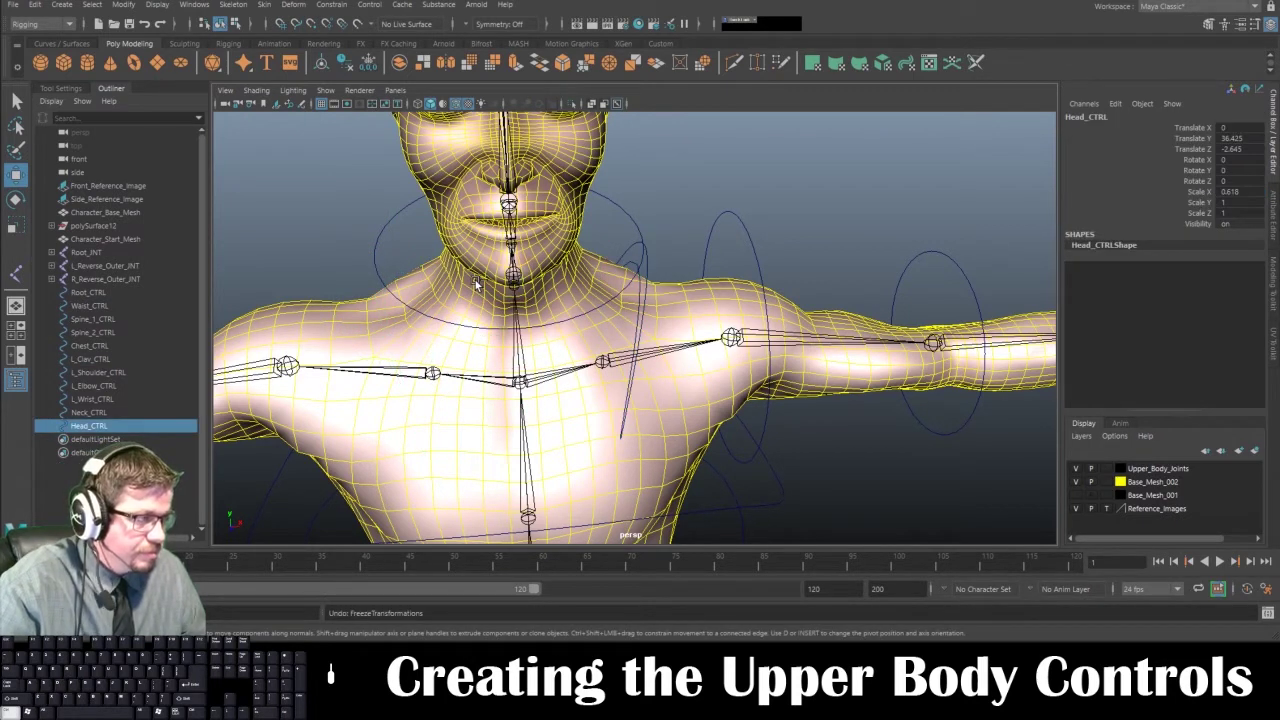
{"action": "right_click_drag", "start_coordinate": [475, 285], "coordinate": [382, 140], "text": "alt"}
{"action": "middle_click_drag", "start_coordinate": [382, 140], "coordinate": [590, 212], "text": "alt"}
{"action": "left_click_drag", "start_coordinate": [590, 212], "coordinate": [508, 262], "text": "alt"}
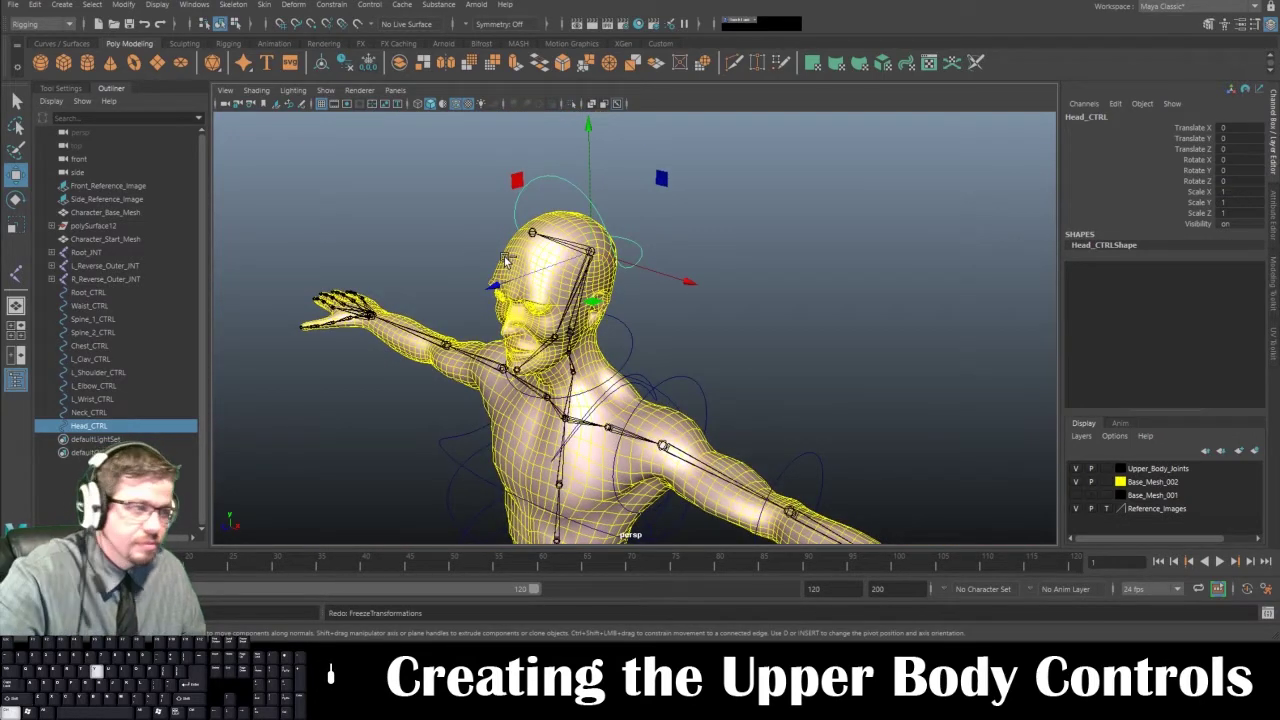
{"action": "left_click", "coordinate": [823, 217]}
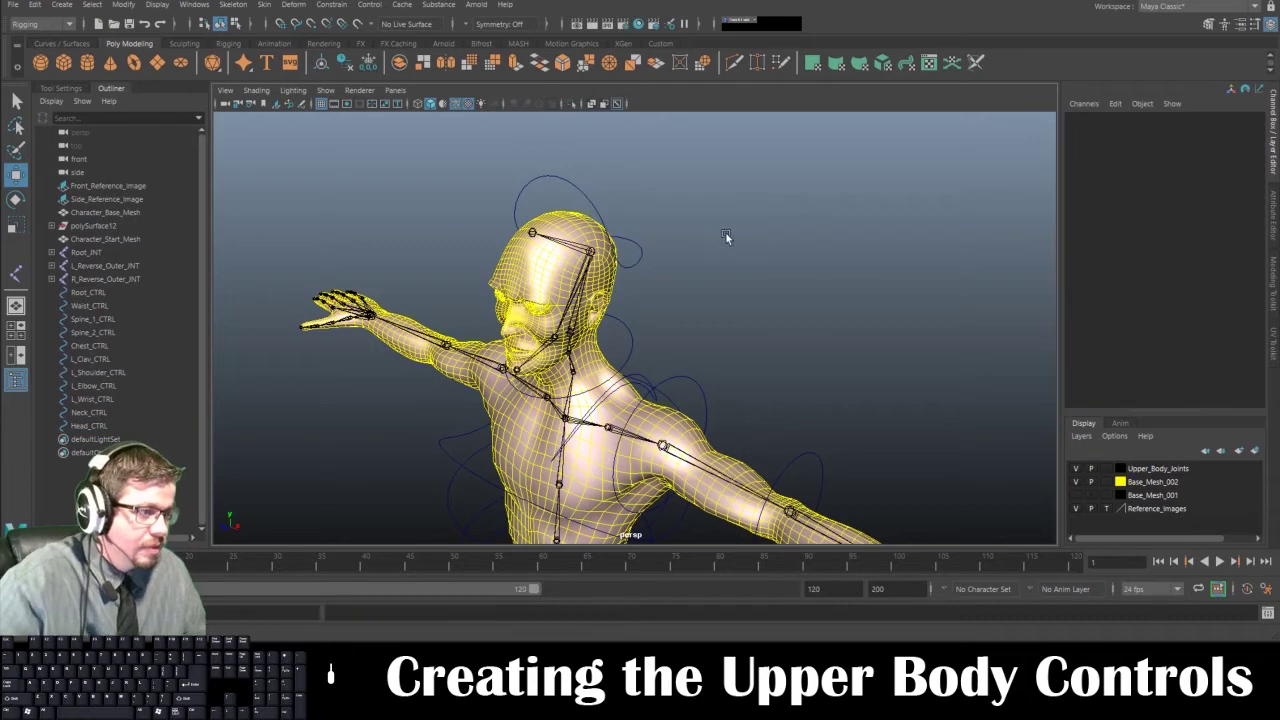
Step: Duplicate L_Clav_CTRL, snap the copy to the character's right clavicle joint, and set its Scale X to -1
{"action": "left_click_drag", "start_coordinate": [725, 232], "coordinate": [704, 186], "text": "alt"}
{"action": "right_click_drag", "start_coordinate": [704, 186], "coordinate": [715, 287], "text": "alt"}
{"action": "left_click_drag", "start_coordinate": [715, 289], "coordinate": [741, 316], "text": "alt"}
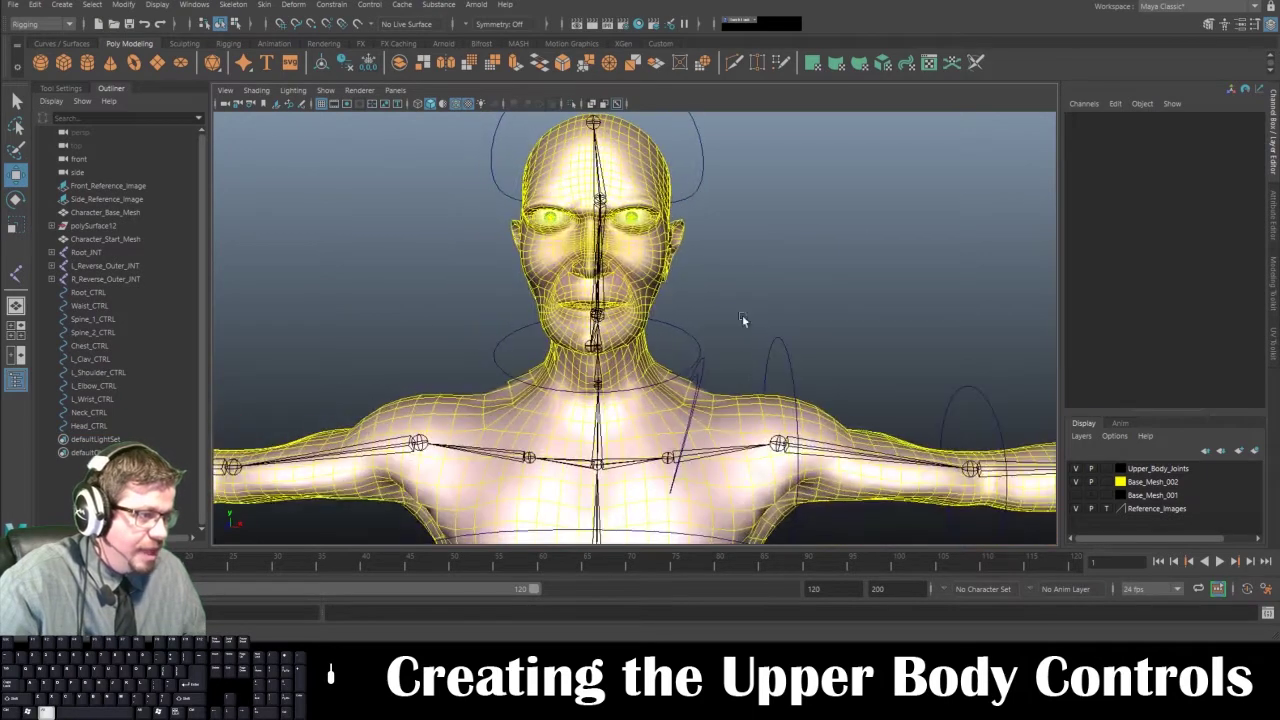
{"action": "left_click", "coordinate": [701, 376]}
{"action": "middle_click_drag", "start_coordinate": [761, 283], "coordinate": [743, 243], "text": "alt"}
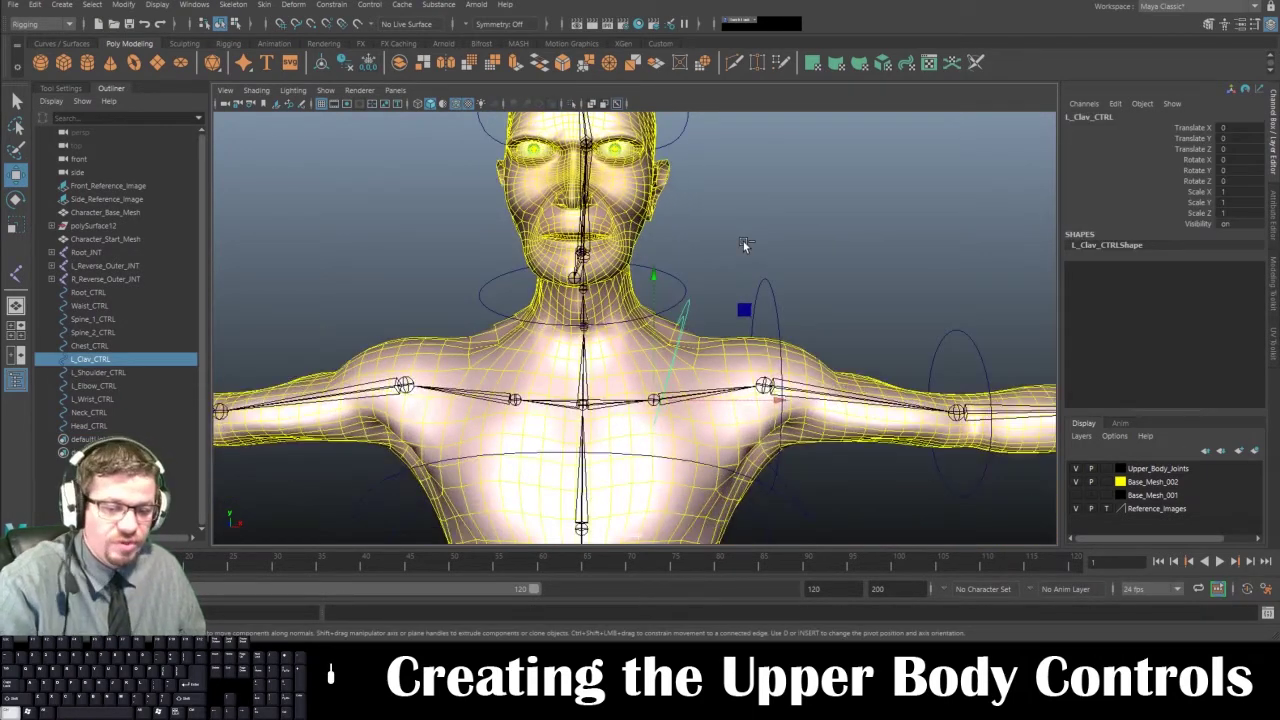
{"action": "key", "text": "ctrl+d"}
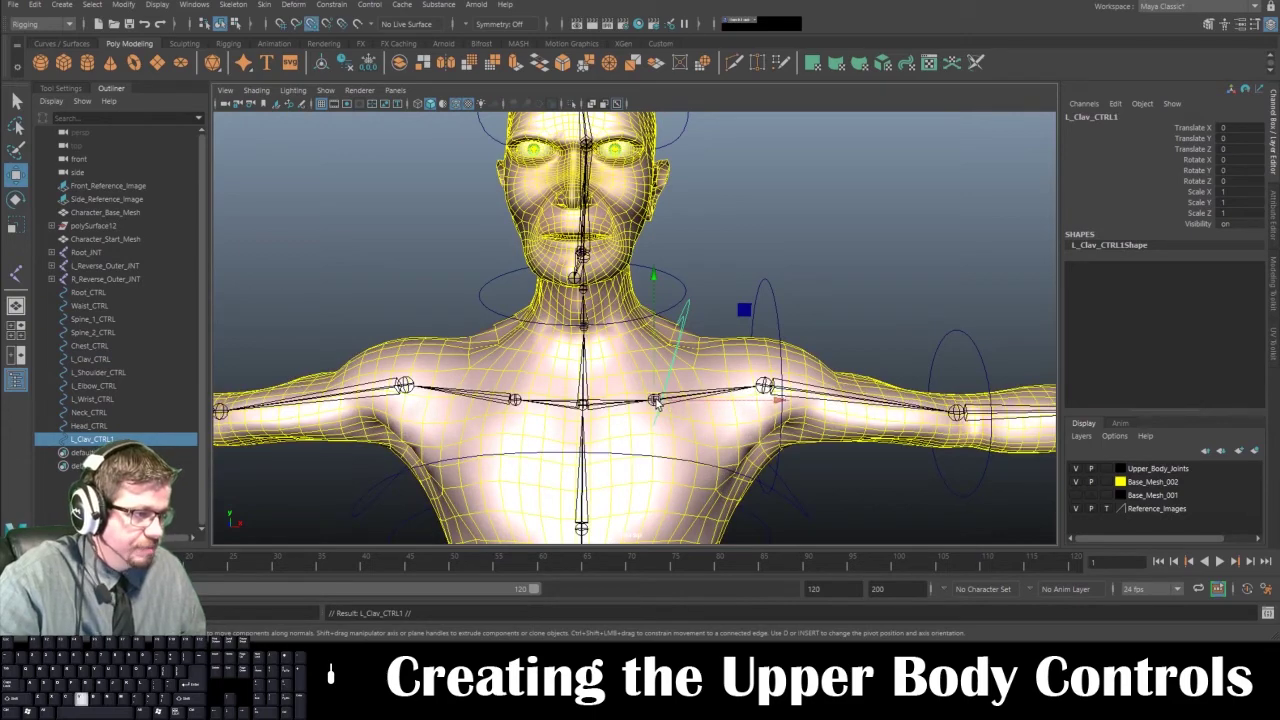
{"action": "left_click_drag", "start_coordinate": [657, 402], "coordinate": [511, 401]}
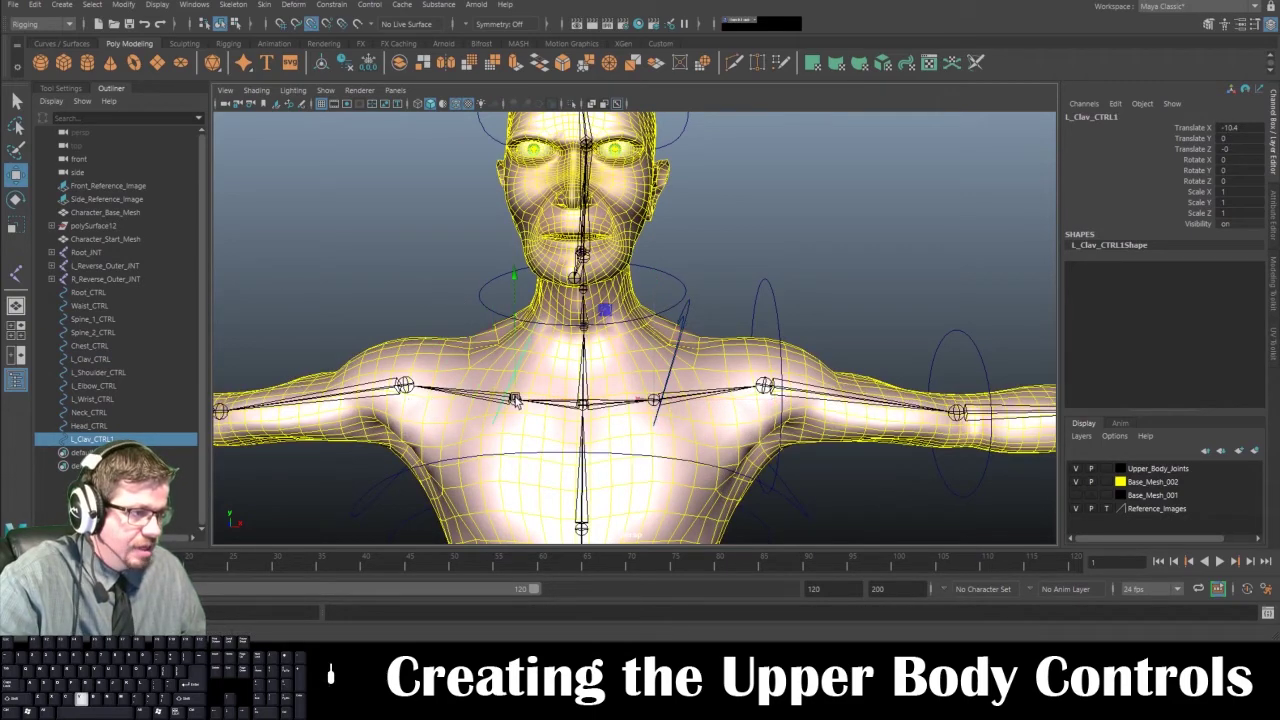
{"action": "mouse_move", "coordinate": [612, 378]}
{"action": "left_mouse_down", "text": "alt"}
{"action": "mouse_move", "coordinate": [614, 406]}
{"action": "mouse_move", "coordinate": [630, 406]}
{"action": "mouse_move", "coordinate": [615, 406]}
{"action": "mouse_move", "coordinate": [622, 397]}
{"action": "left_mouse_up", "text": "alt"}
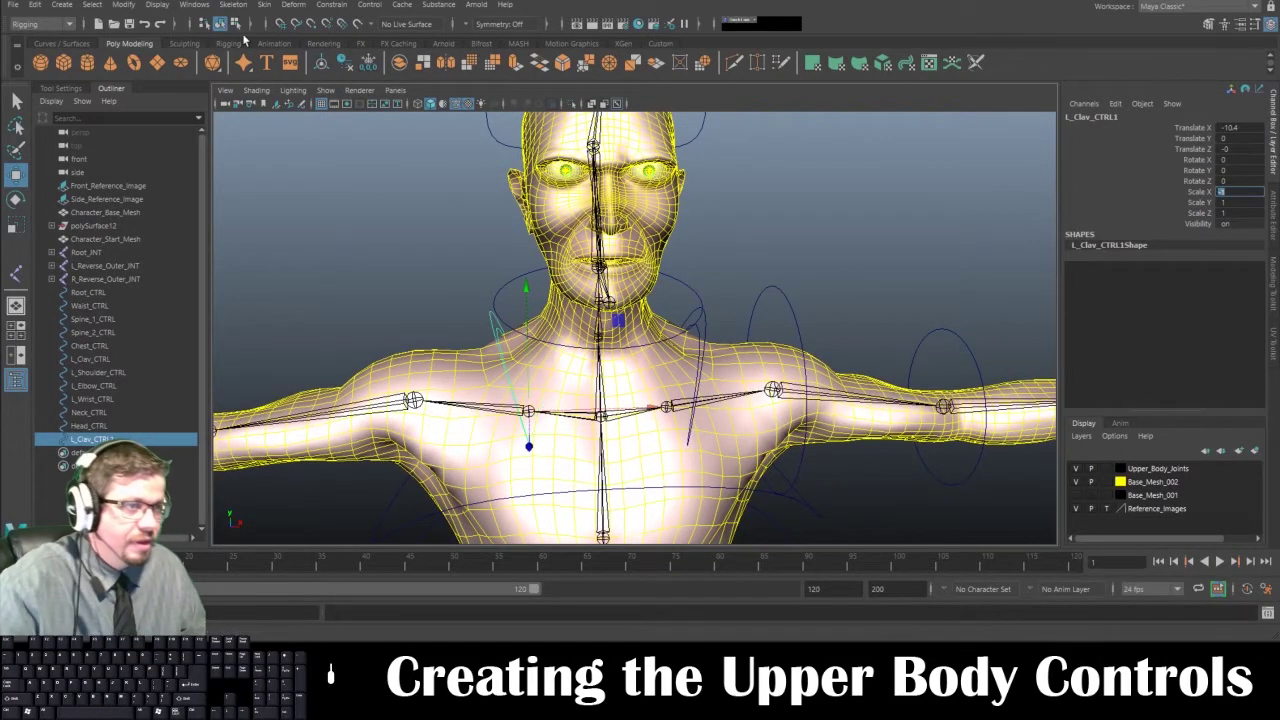
Step: Hide the Base_Mesh_002 layer and freeze the transformations of the mirrored clavicle curve
{"action": "left_click_drag", "start_coordinate": [450, 218], "coordinate": [611, 298], "text": "alt"}
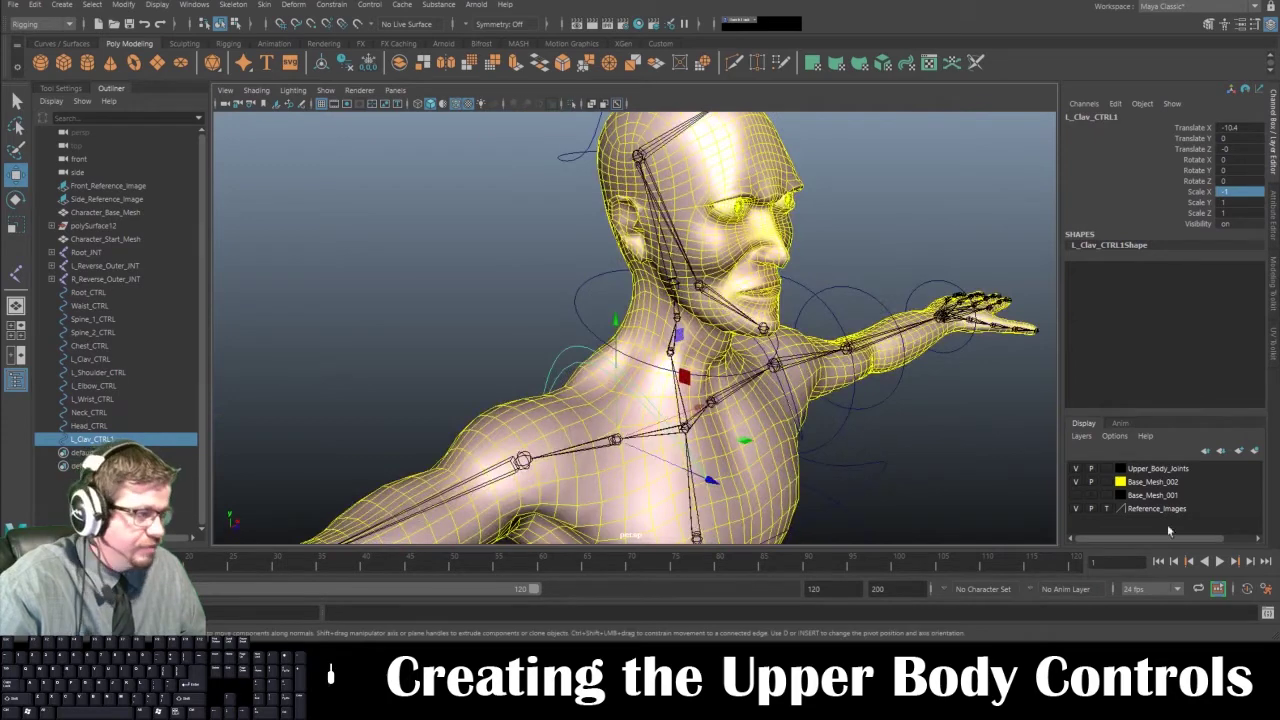
{"action": "left_click", "coordinate": [1076, 482]}
{"action": "left_click_drag", "start_coordinate": [836, 448], "coordinate": [767, 436], "text": "alt"}
{"action": "left_click", "coordinate": [123, 5]}
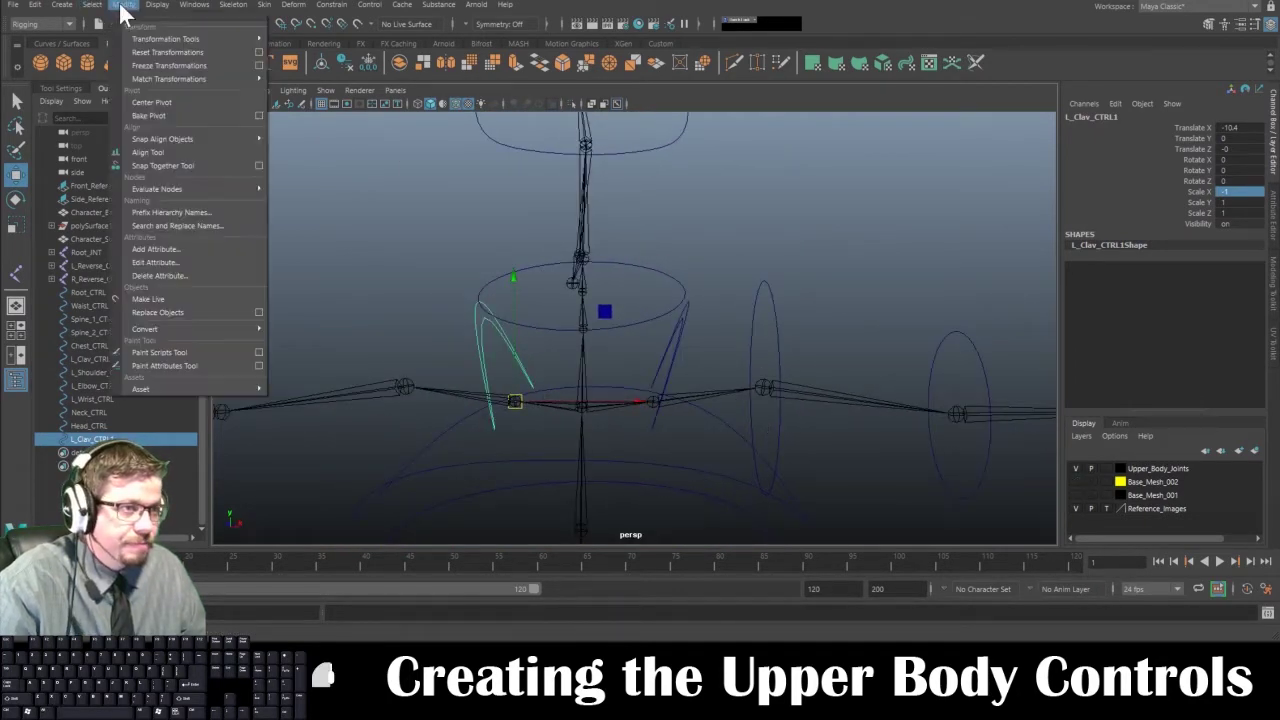
{"action": "left_click", "coordinate": [157, 68]}
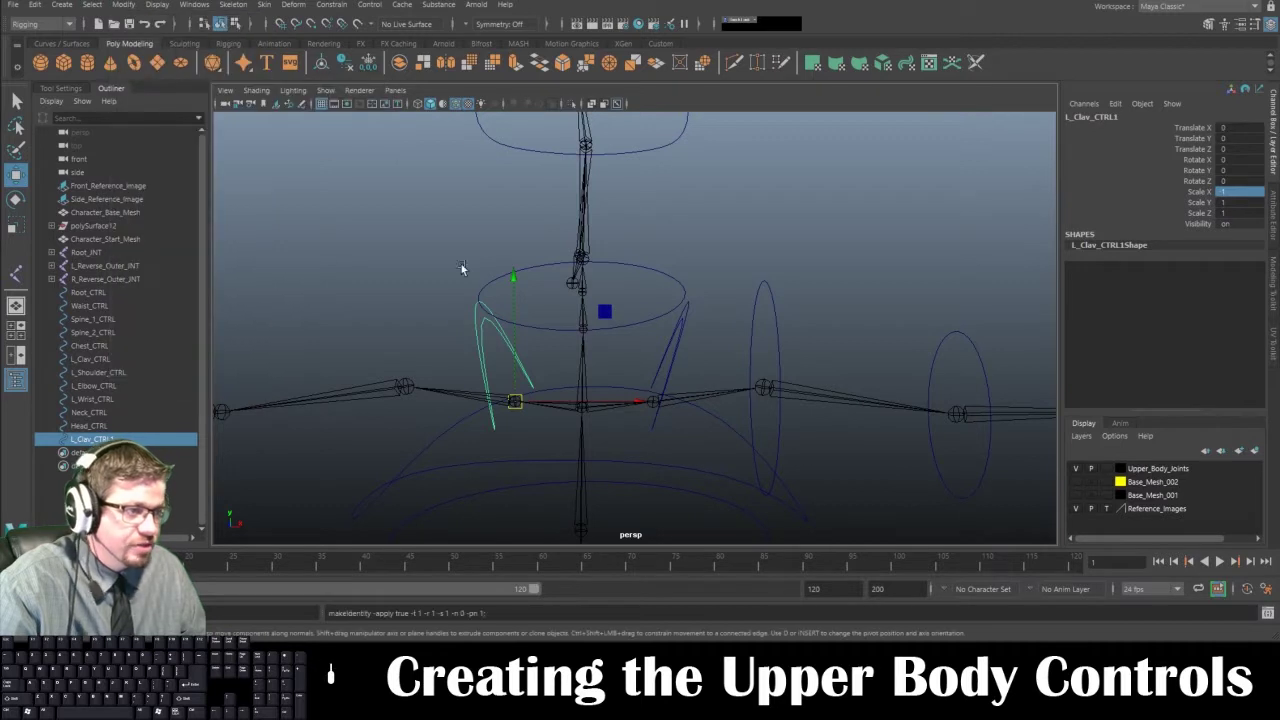
Step: Duplicate L_Shoulder_CTRL, snap the copy to the character's right shoulder joint, and freeze its transformations
{"action": "left_click", "coordinate": [770, 311]}
{"action": "left_click_drag", "start_coordinate": [795, 343], "coordinate": [833, 327], "text": "alt"}
{"action": "key", "text": "ctrl+d"}
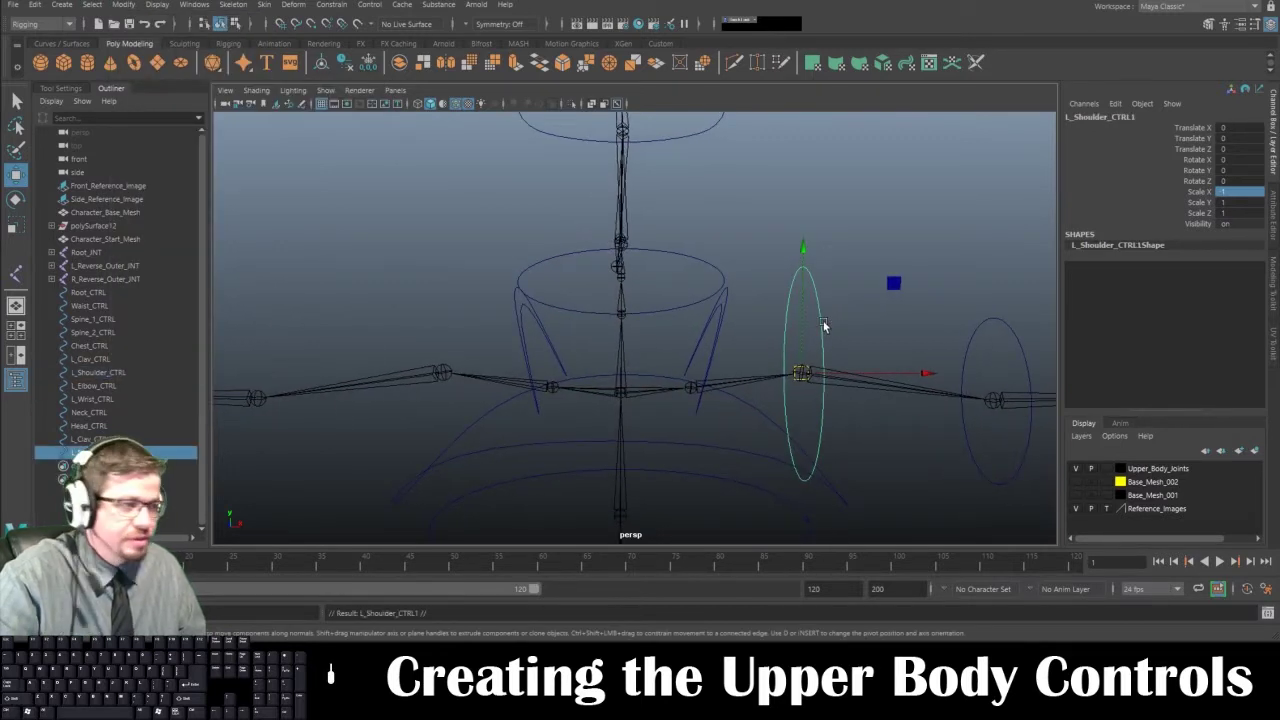
{"action": "key", "text": "v"}
{"action": "left_click_drag", "start_coordinate": [803, 375], "coordinate": [452, 388]}
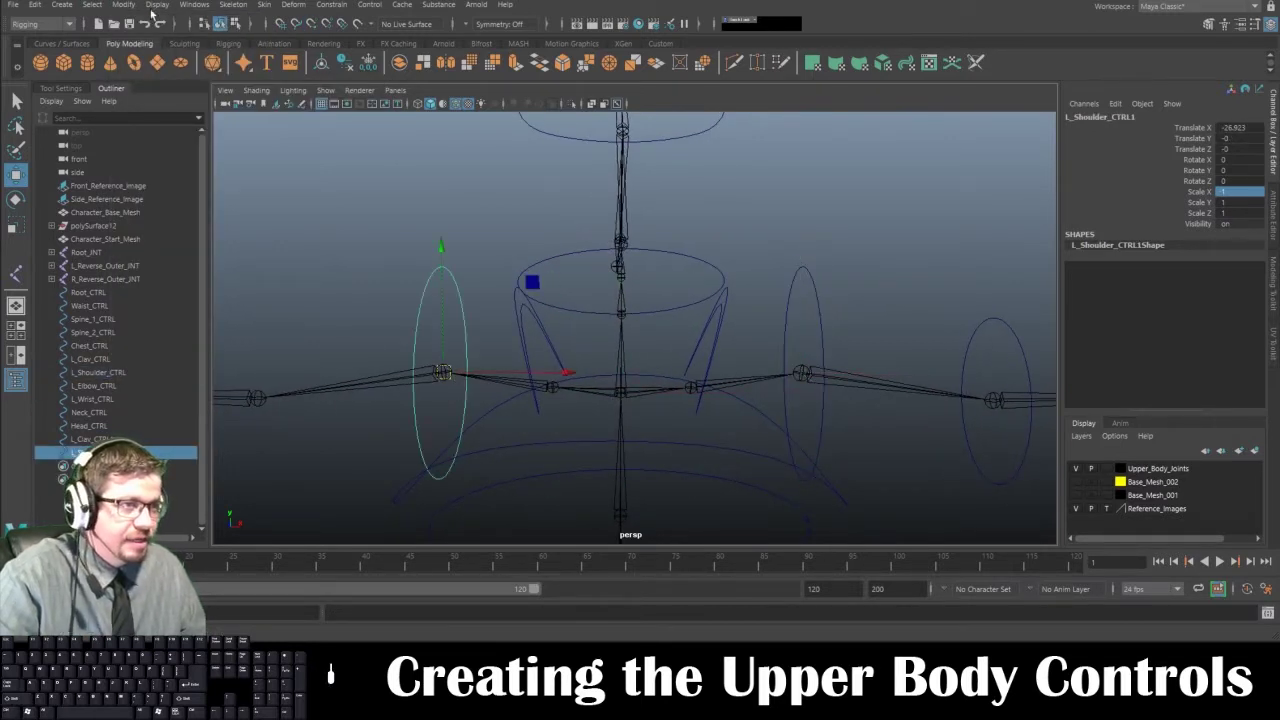
{"action": "left_click", "coordinate": [123, 5]}
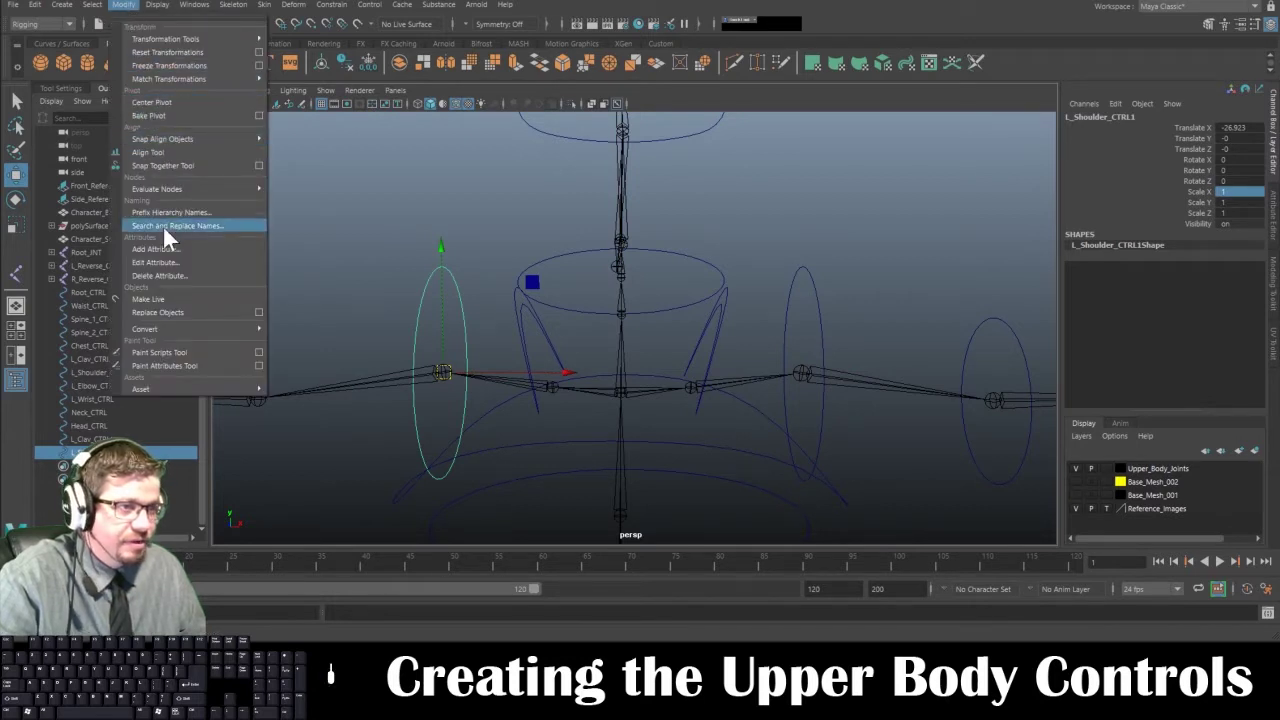
{"action": "left_click", "coordinate": [168, 66]}
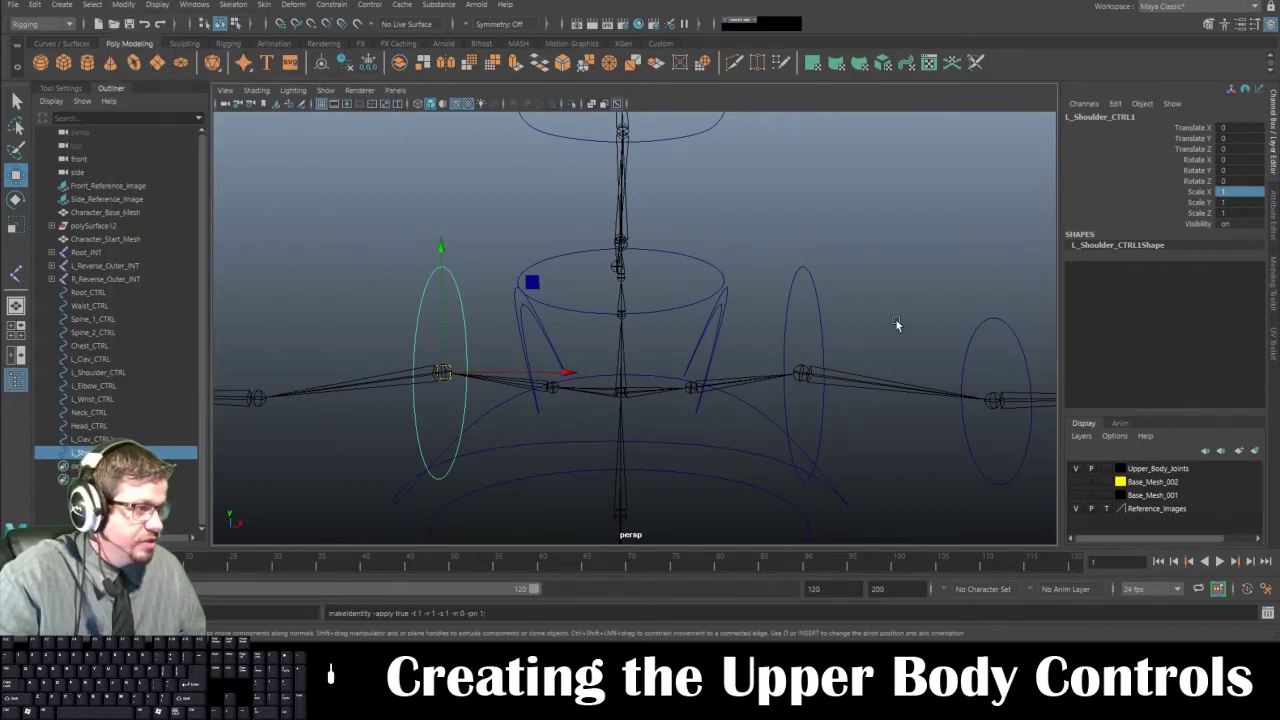
Step: Duplicate L_Elbow_CTRL and snap the copy to the character's right elbow joint
{"action": "left_click", "coordinate": [1013, 342]}
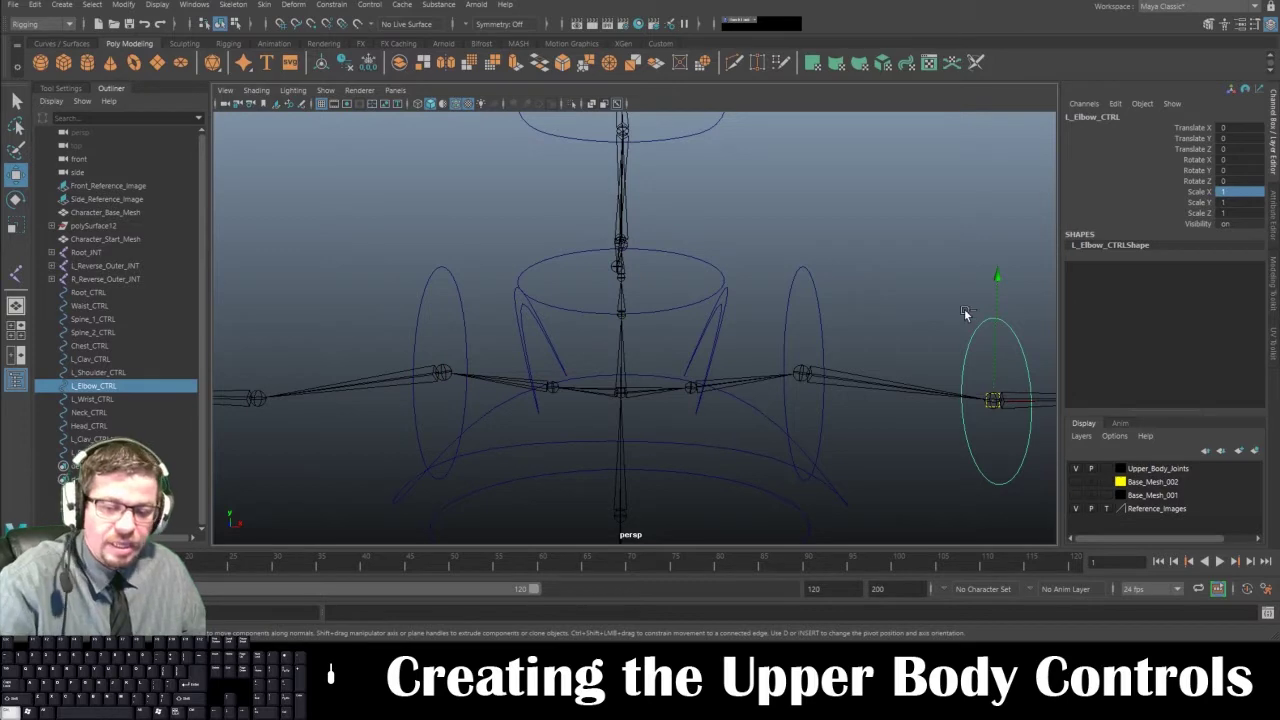
{"action": "key", "text": "ctrl+d"}
{"action": "key", "text": "v"}
{"action": "left_click_drag", "start_coordinate": [992, 398], "coordinate": [265, 402]}
Step: Duplicate L_Wrist_CTRL and snap the copy to the character's right wrist joint
{"action": "middle_click_drag", "start_coordinate": [890, 308], "coordinate": [925, 291], "text": "alt"}
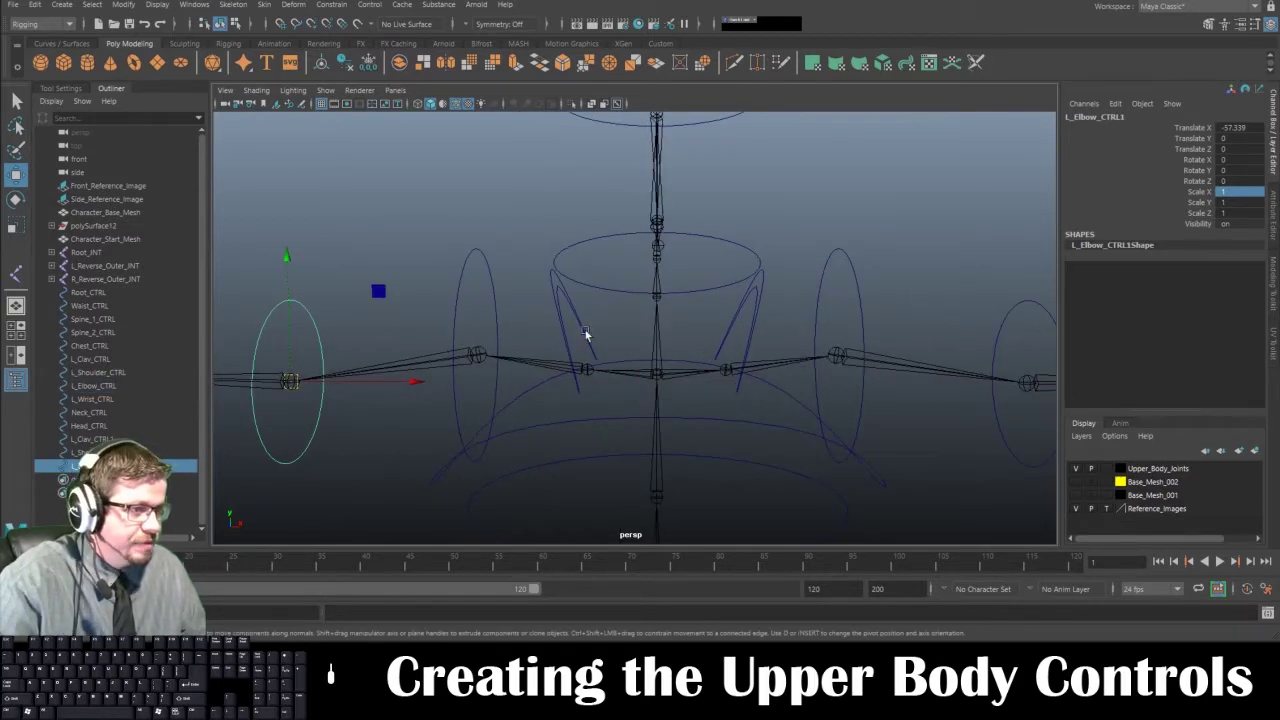
{"action": "middle_click_drag", "start_coordinate": [837, 328], "coordinate": [600, 318], "text": "alt"}
{"action": "scroll", "coordinate": [827, 370], "scroll_direction": "down", "scroll_amount": 2}
{"action": "left_click_drag", "start_coordinate": [898, 314], "coordinate": [908, 340]}
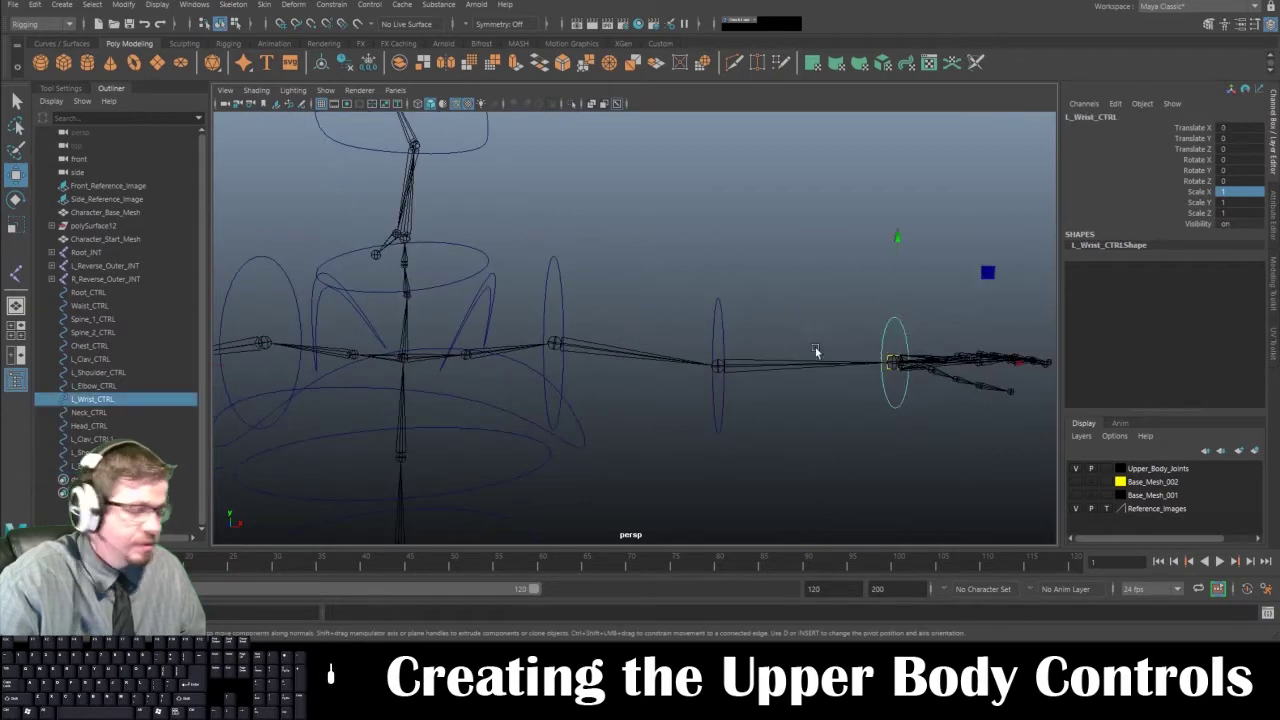
{"action": "key", "text": "ctrl+d"}
{"action": "right_click_drag", "start_coordinate": [797, 343], "coordinate": [720, 306], "text": "alt"}
{"action": "middle_click_drag", "start_coordinate": [785, 362], "coordinate": [1066, 373], "text": "alt"}
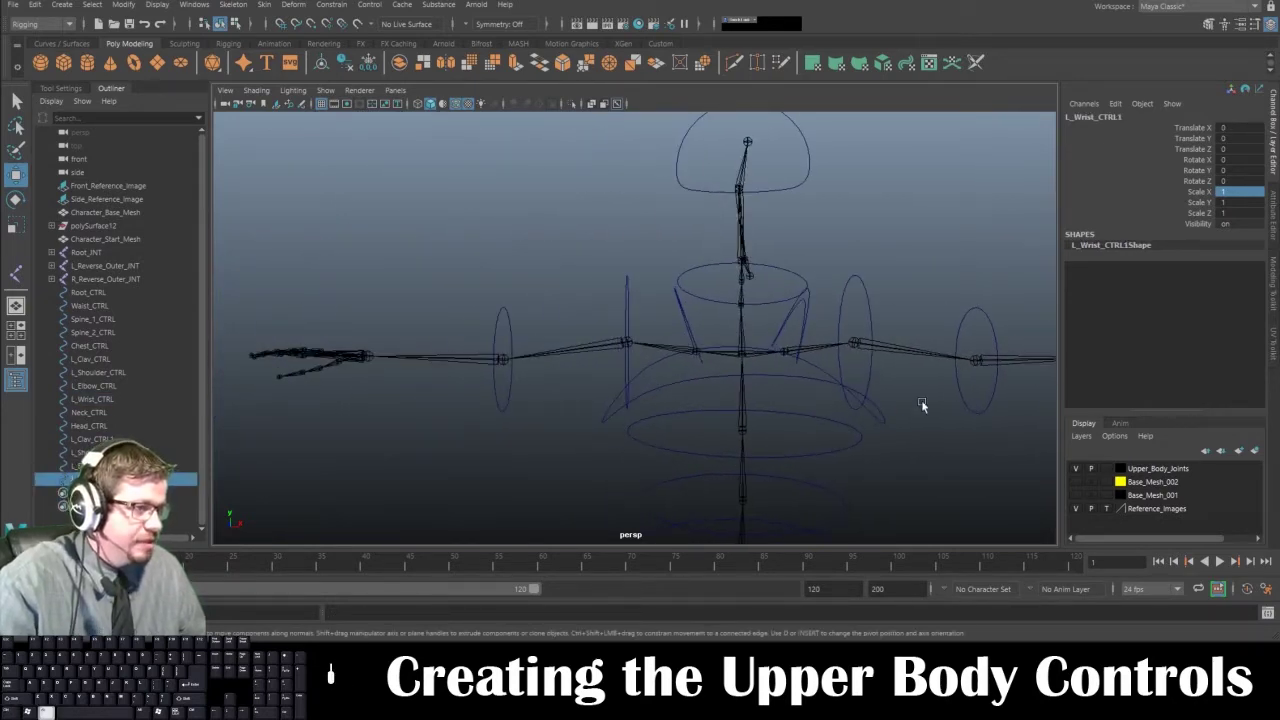
{"action": "right_click_drag", "start_coordinate": [921, 400], "coordinate": [804, 335], "text": "alt"}
{"action": "key", "text": "v"}
{"action": "left_click_drag", "start_coordinate": [935, 347], "coordinate": [480, 351]}
Step: Freeze the transformations of the duplicated elbow, wrist and shoulder controls on the character's right arm
{"action": "left_click", "coordinate": [552, 317]}
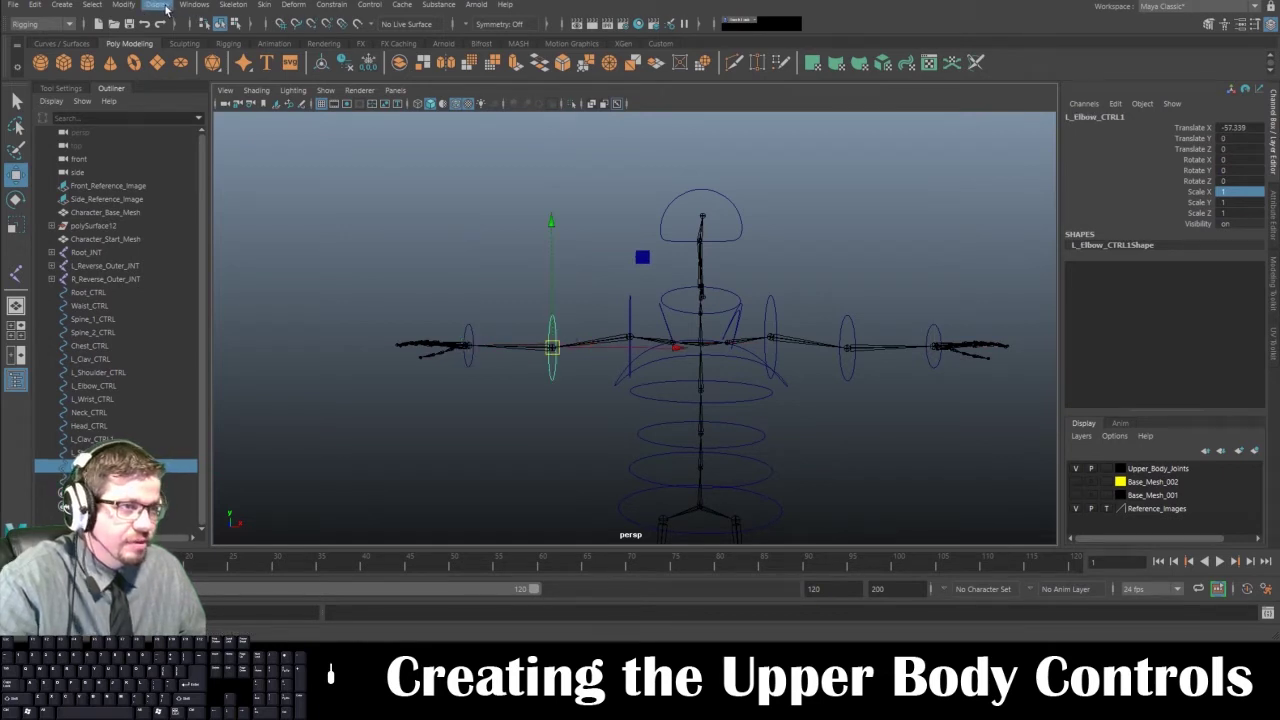
{"action": "left_click", "coordinate": [123, 5]}
{"action": "left_click", "coordinate": [177, 66]}
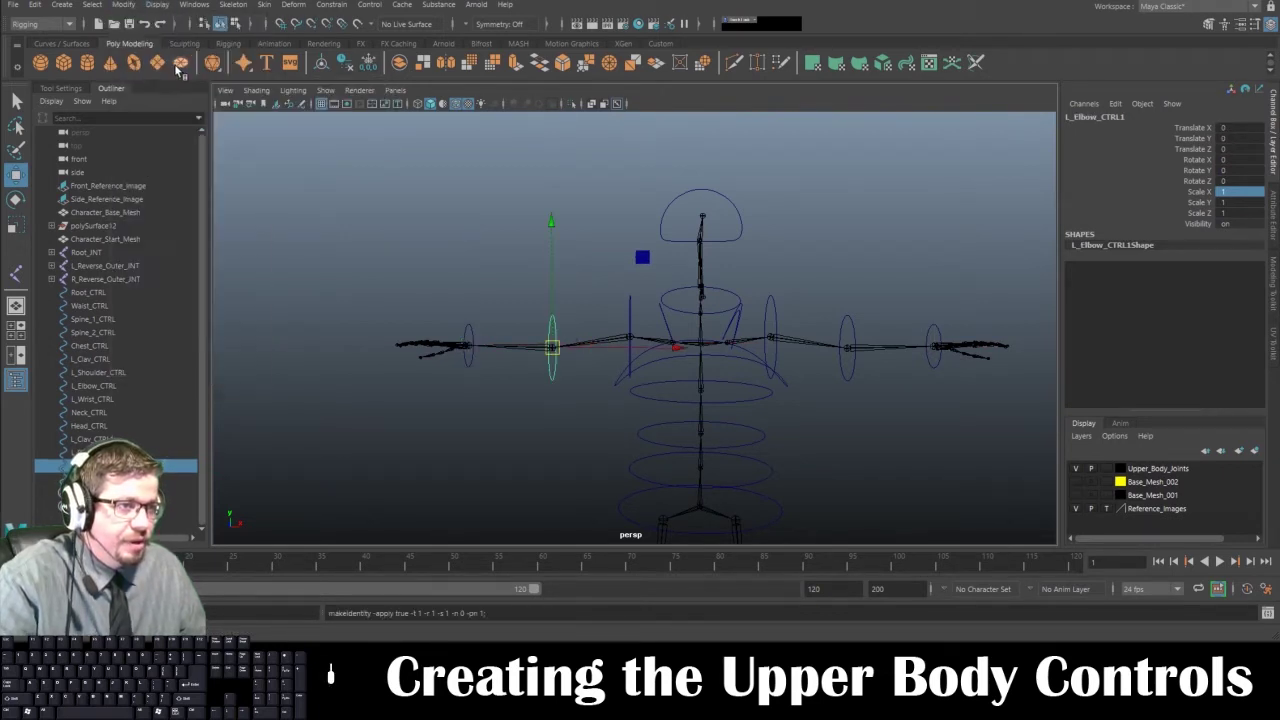
{"action": "left_click_drag", "start_coordinate": [447, 314], "coordinate": [481, 328]}
{"action": "key", "text": "g"}
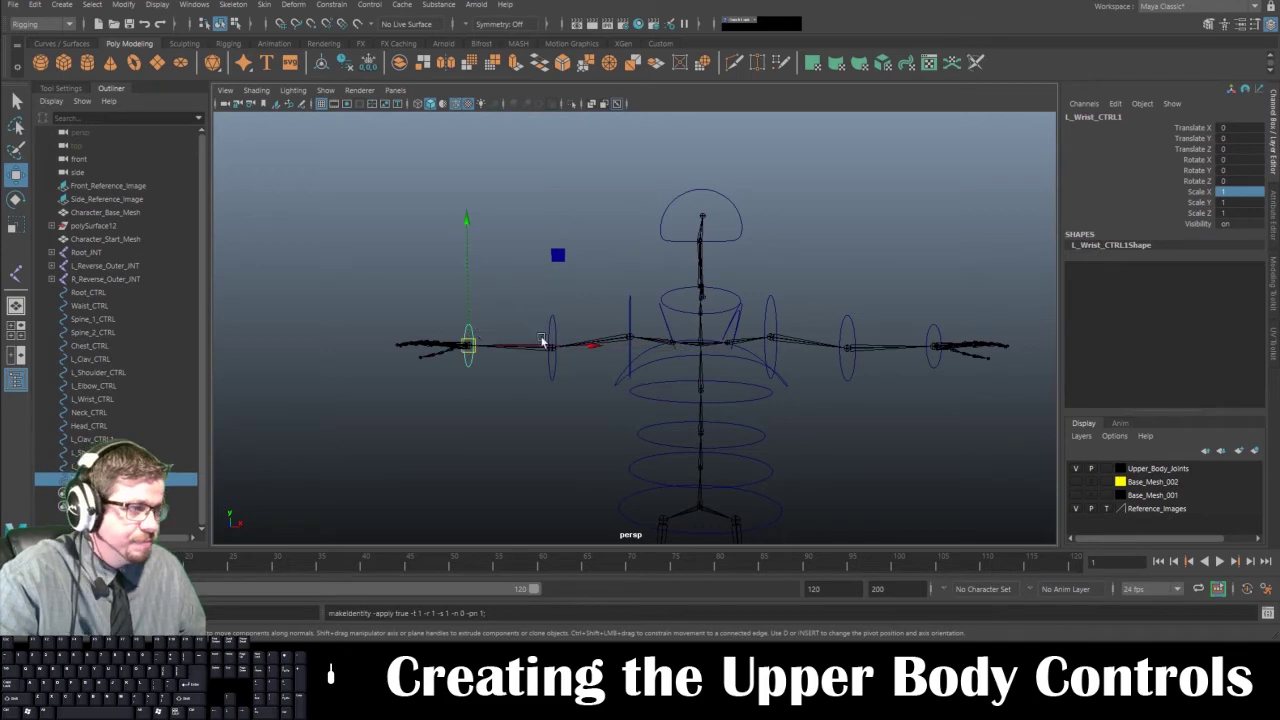
{"action": "left_click_drag", "start_coordinate": [617, 299], "coordinate": [637, 312]}
{"action": "key", "text": "g"}
Step: Rename the duplicated shoulder control on the character's right side as R_Shoulder_CTRL
{"action": "middle_click_drag", "start_coordinate": [530, 259], "coordinate": [512, 300], "text": "alt"}
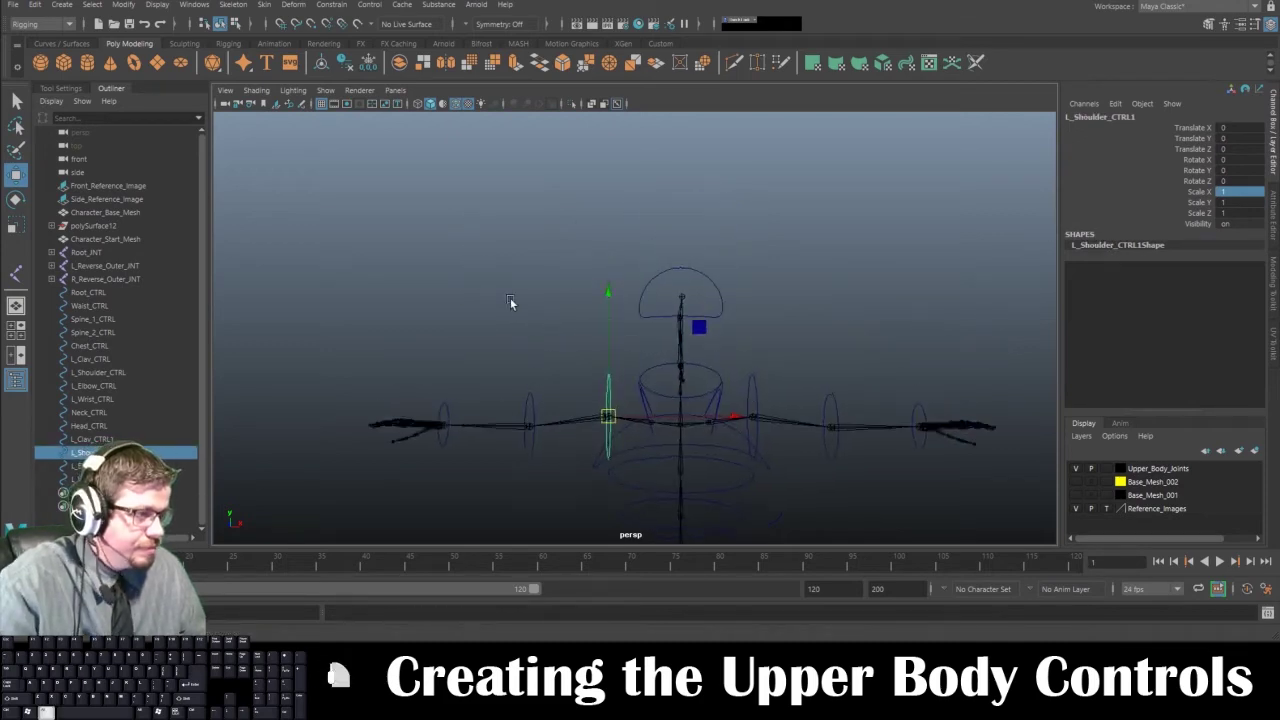
{"action": "right_click_drag", "start_coordinate": [512, 300], "coordinate": [594, 405], "text": "alt"}
{"action": "middle_click_drag", "start_coordinate": [594, 405], "coordinate": [608, 323], "text": "alt"}
{"action": "left_click", "coordinate": [597, 350]}
{"action": "left_click", "coordinate": [1099, 123]}
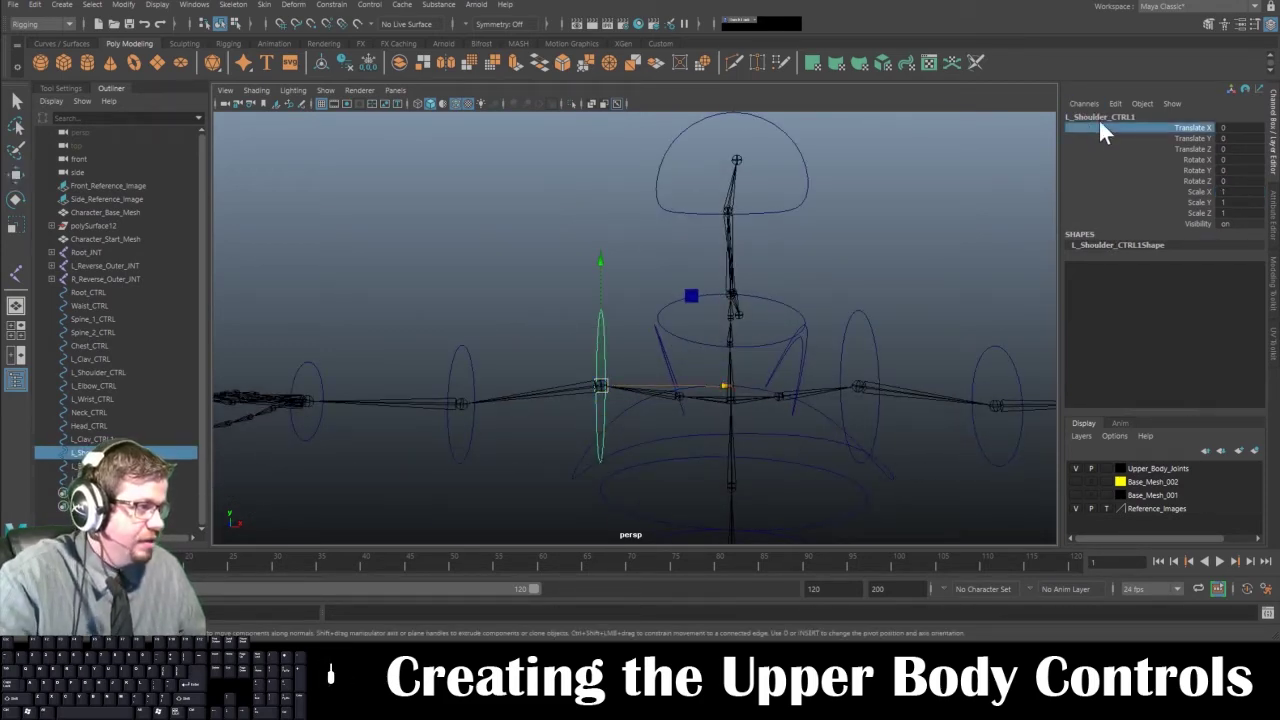
{"action": "left_click", "coordinate": [1099, 118]}
{"action": "key", "text": "Home"}
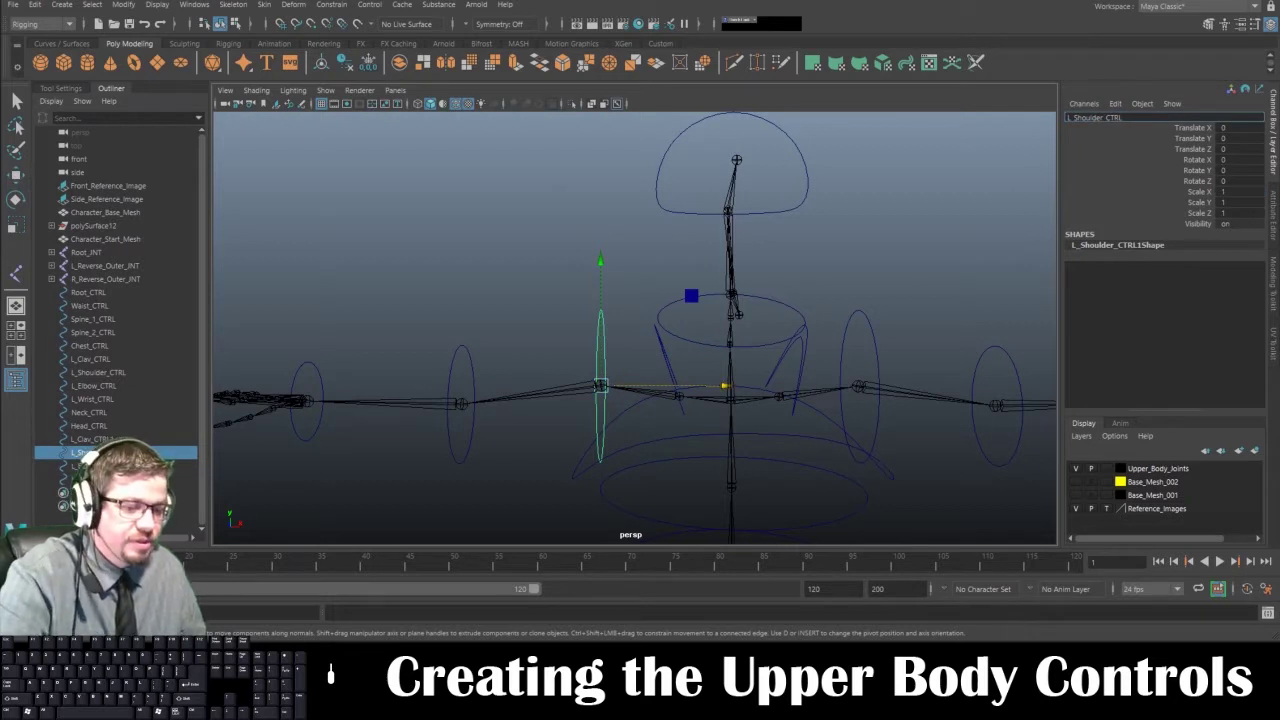
{"action": "key", "text": "Left"}
{"action": "key", "text": "Left"}
{"action": "key", "text": "Left"}
{"action": "key", "text": "Left"}
{"action": "key", "text": "Left"}
{"action": "key", "text": "Left"}
{"action": "key", "text": "Left"}
{"action": "key", "text": "Left"}
{"action": "key", "text": "Left"}
{"action": "key", "text": "Left"}
{"action": "key", "text": "Left"}
{"action": "key", "text": "Left"}
{"action": "key", "text": "Left"}
{"action": "key", "text": "Left"}
{"action": "key", "text": "Left"}
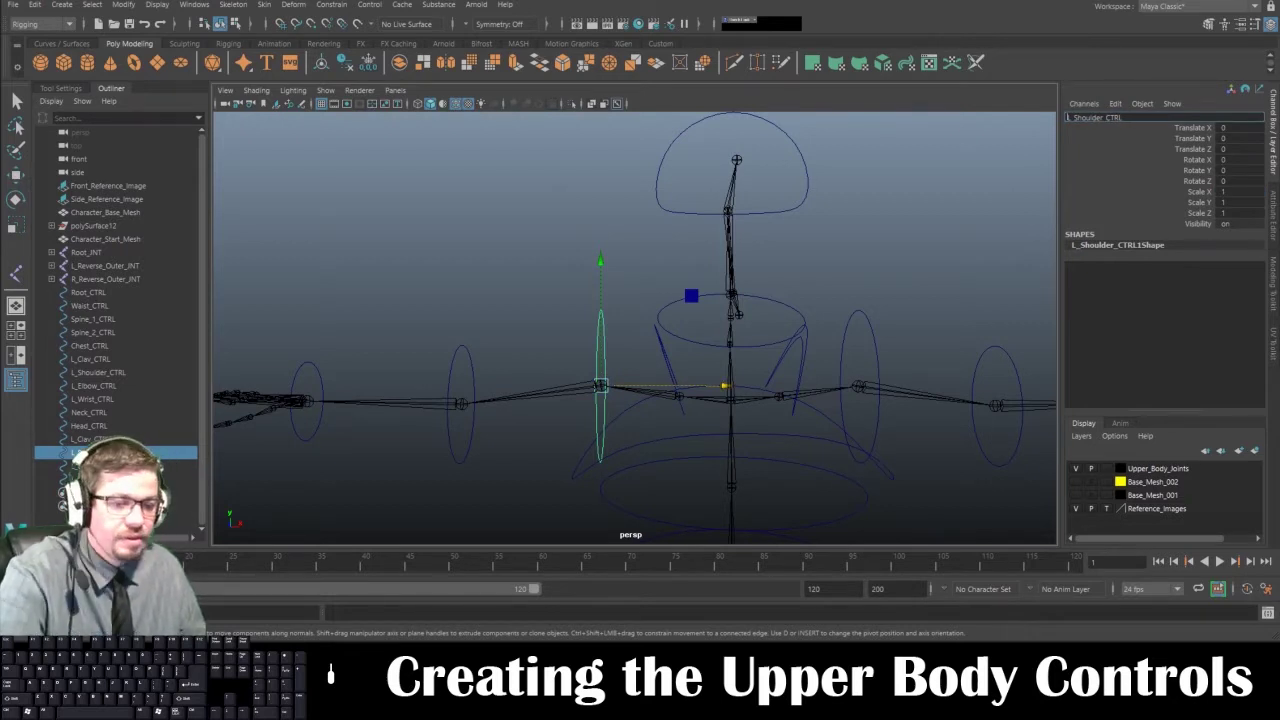
{"action": "key", "text": "Delete"}
{"action": "type", "text": "R"}
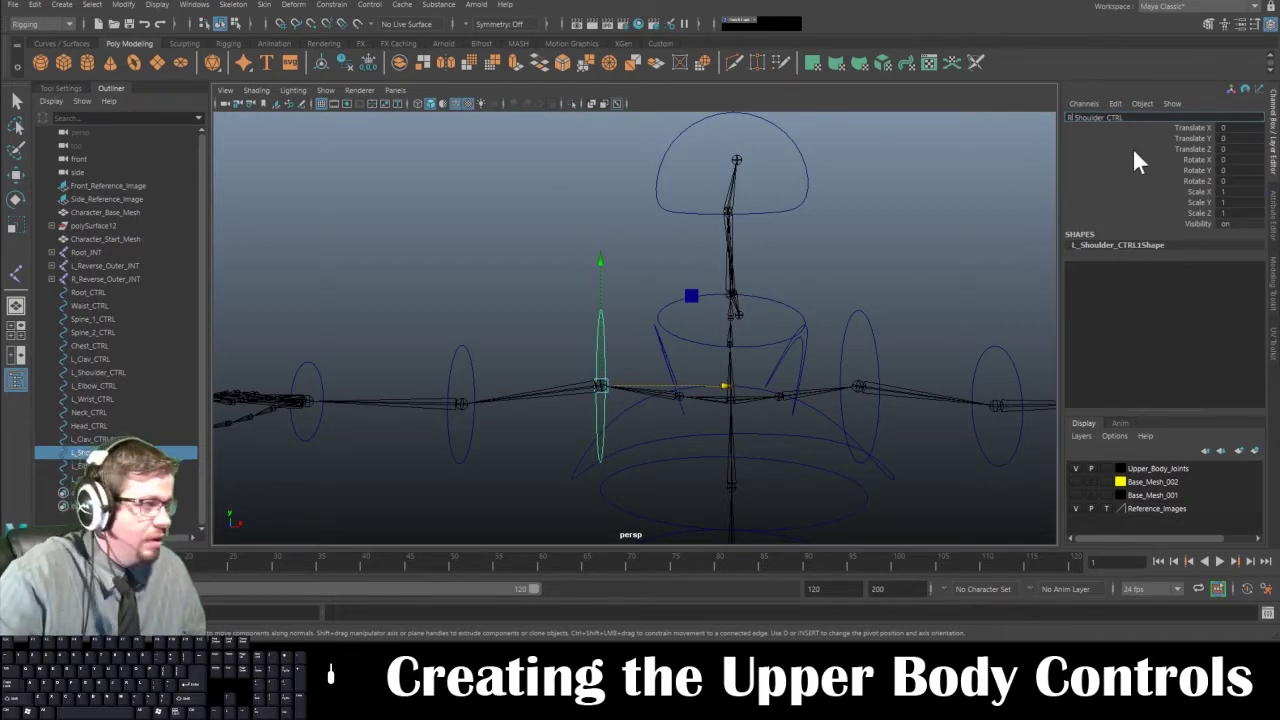
{"action": "key", "text": "Return"}
Step: Rename the duplicated elbow control on the character's right side as R_Elbow_CTRL
{"action": "left_click", "coordinate": [456, 351]}
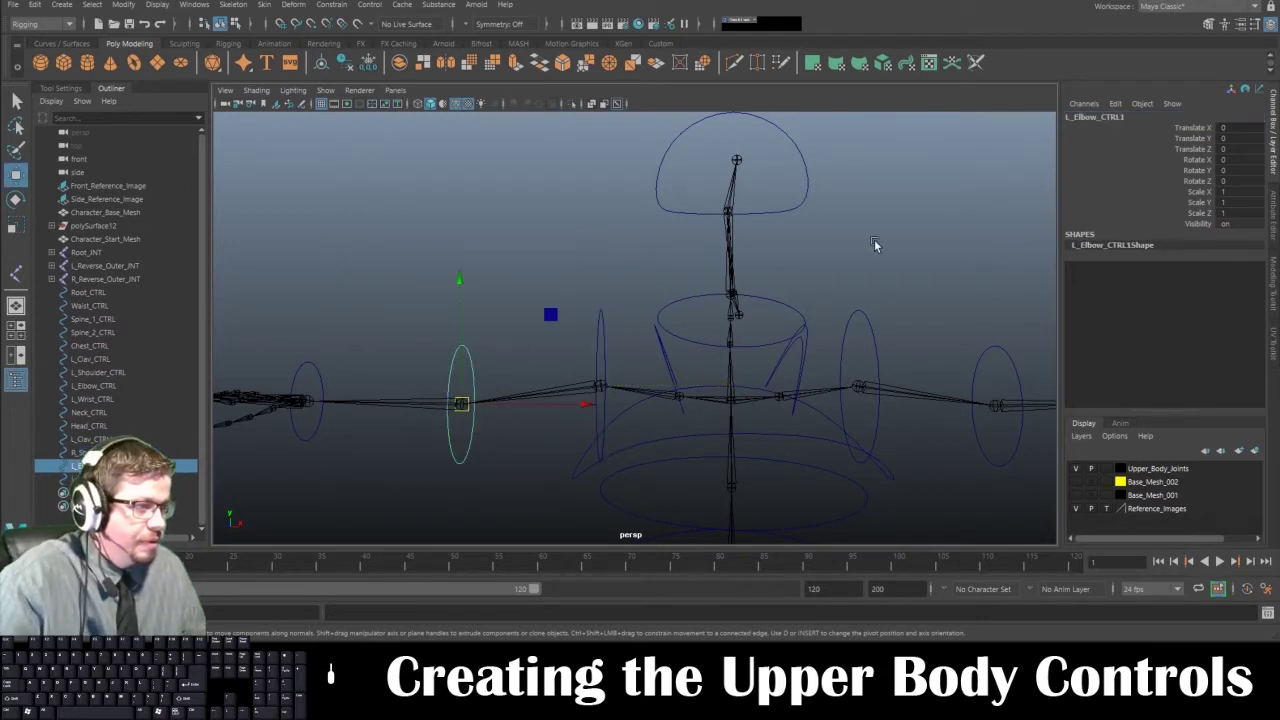
{"action": "left_click", "coordinate": [1108, 117]}
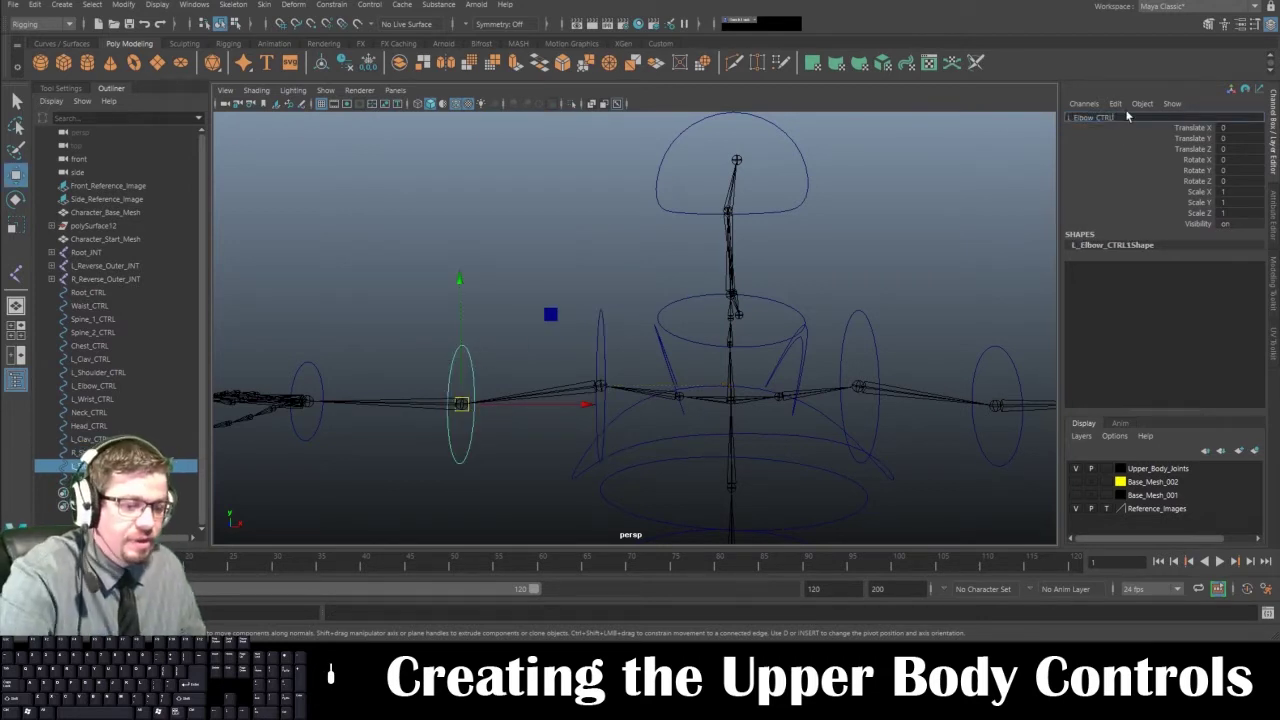
{"action": "key", "text": "BackSpace"}
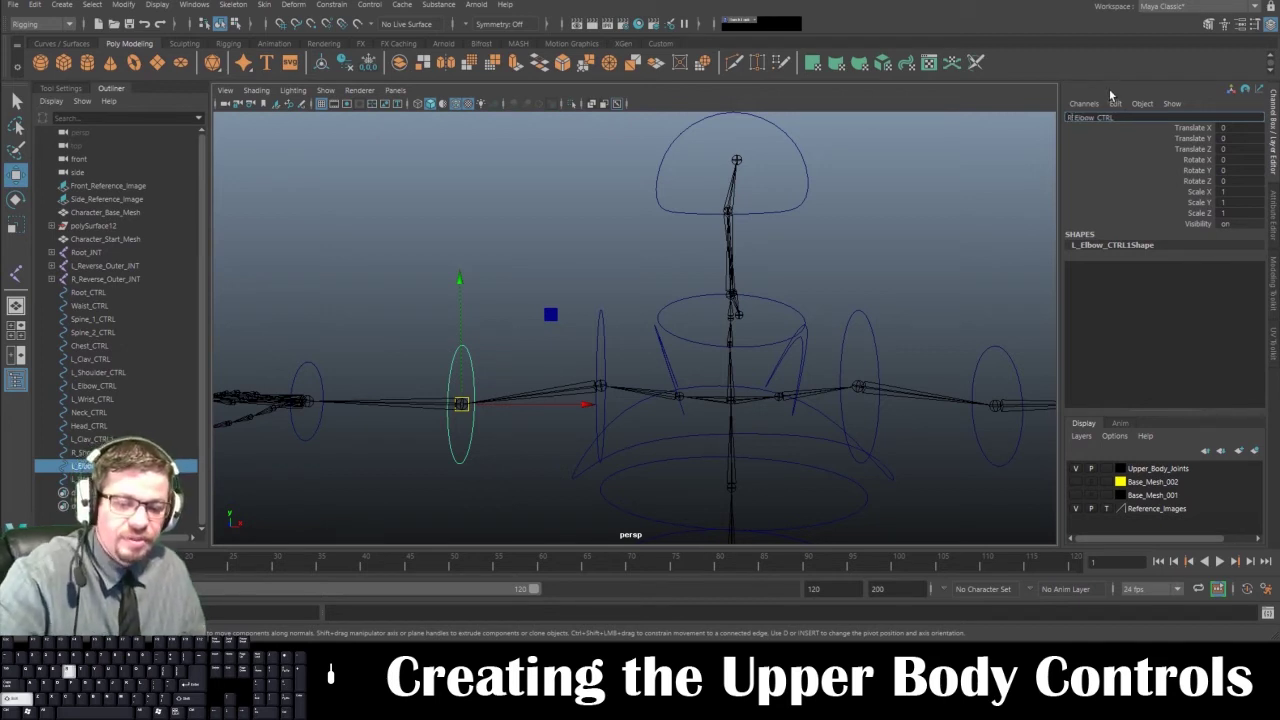
{"action": "key", "text": "Return"}
Step: Rename the duplicated wrist control on the character's right side as R_Wrist_CTRL and clear the selection
{"action": "left_click", "coordinate": [299, 364]}
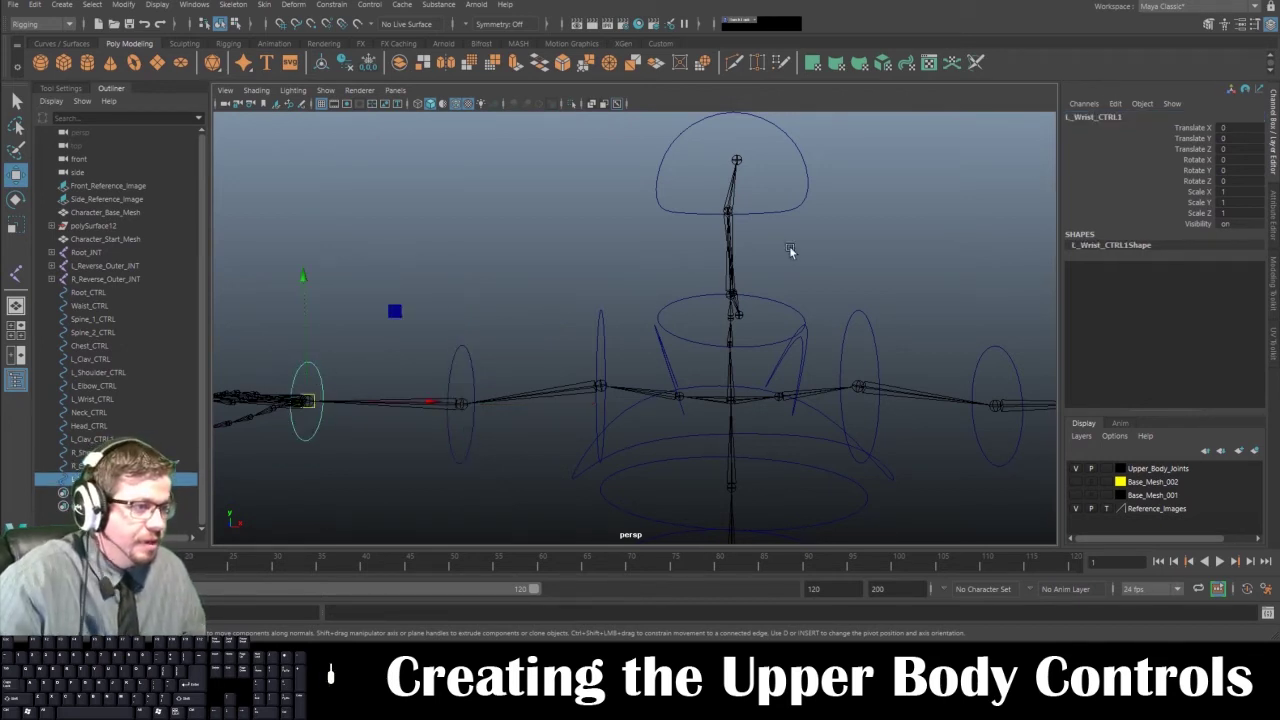
{"action": "left_click", "coordinate": [1092, 117]}
{"action": "key", "text": "End"}
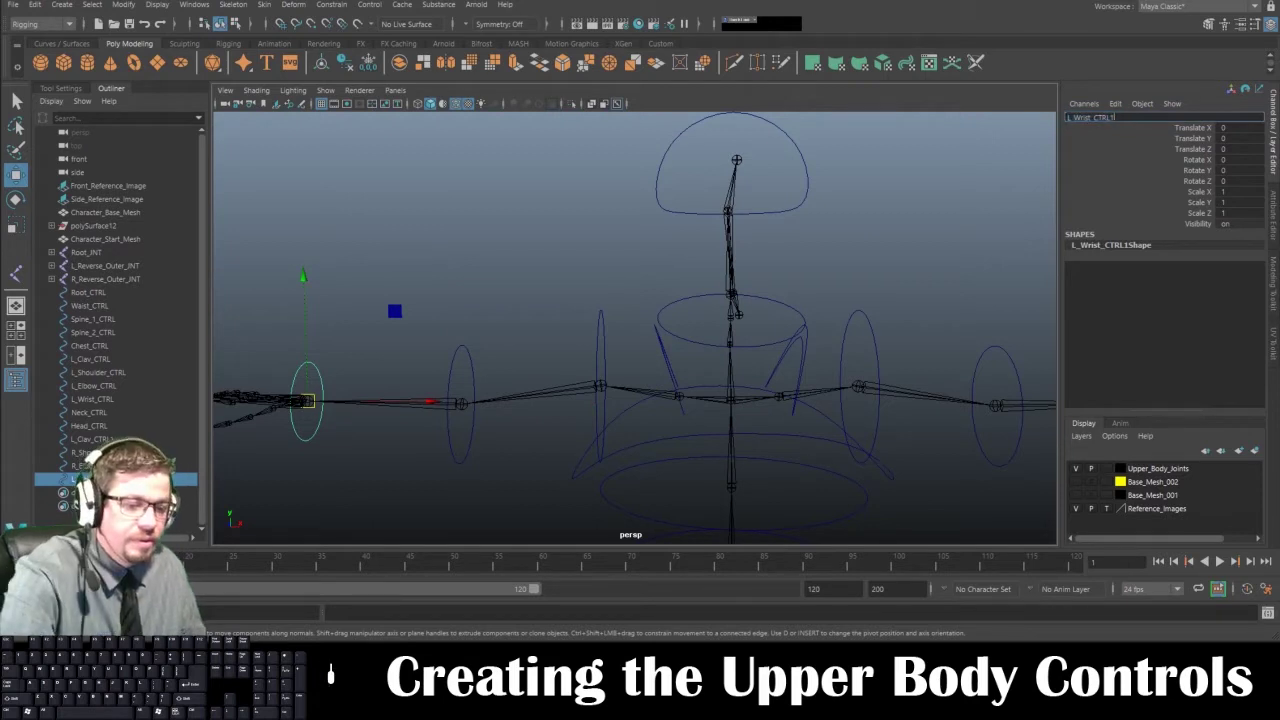
{"action": "key", "text": "BackSpace"}
{"action": "key", "text": "Left"}
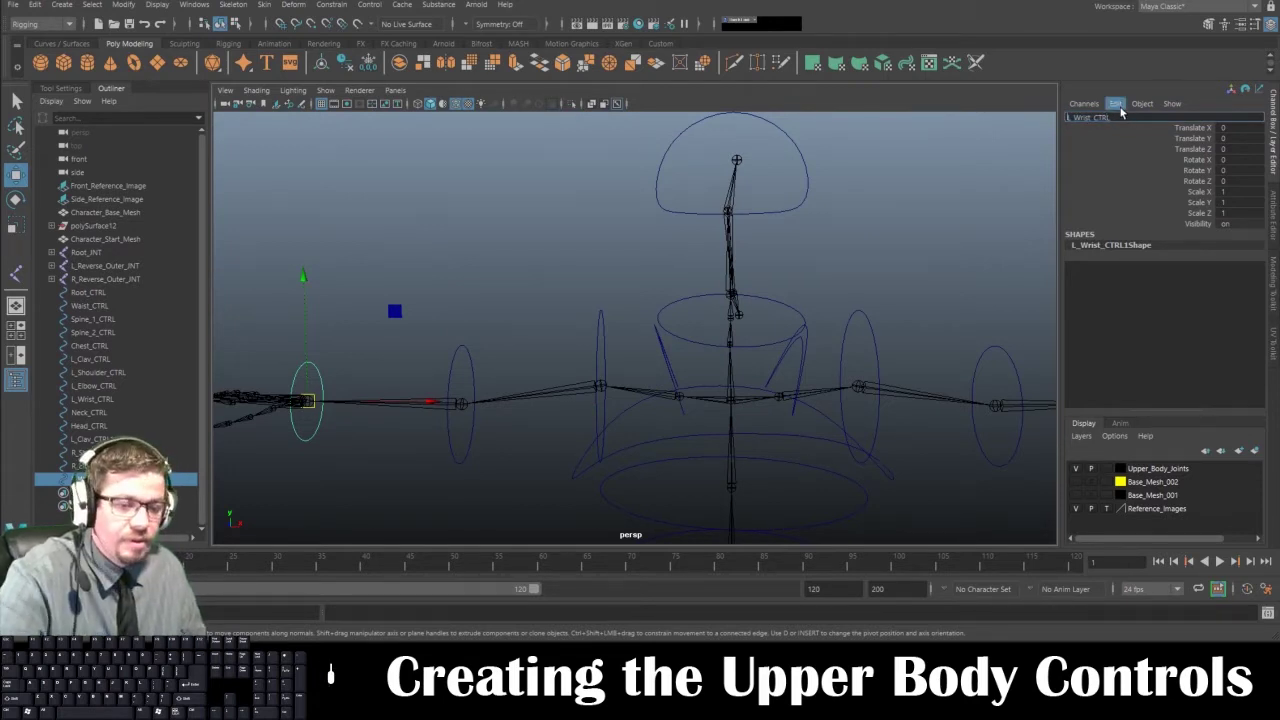
{"action": "key", "text": "BackSpace"}
{"action": "type", "text": "R"}
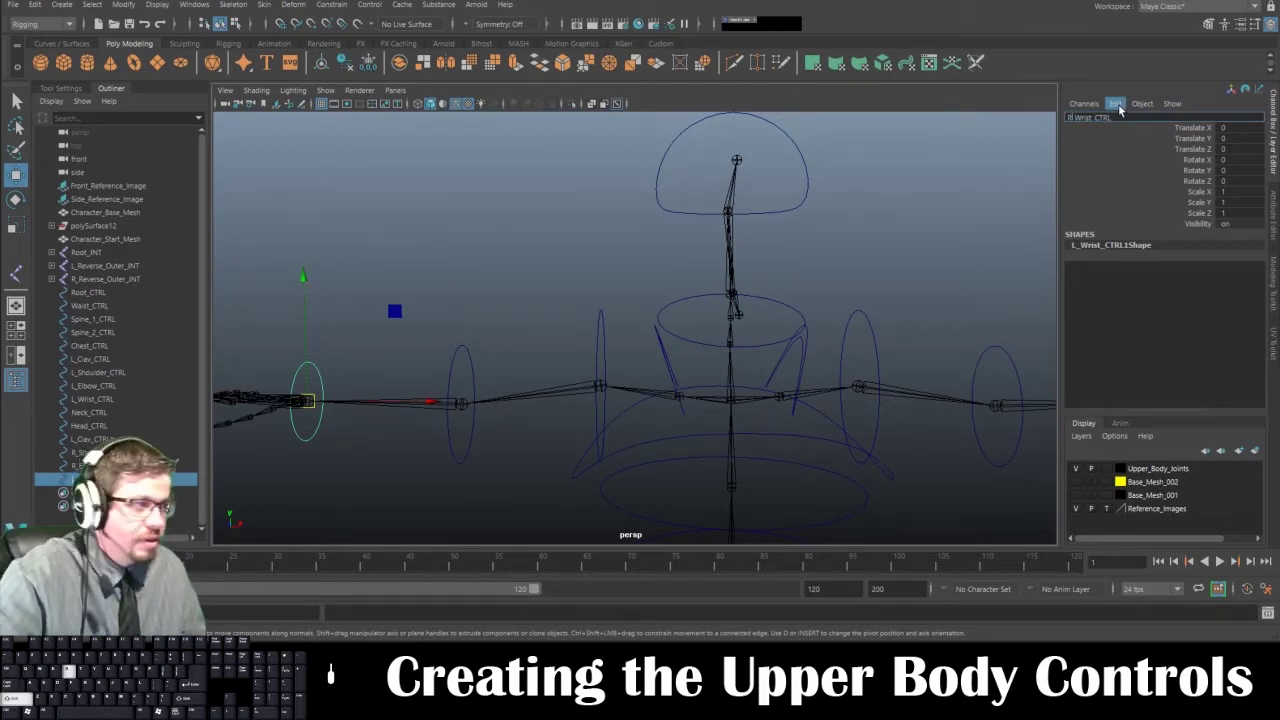
{"action": "key", "text": "Return"}
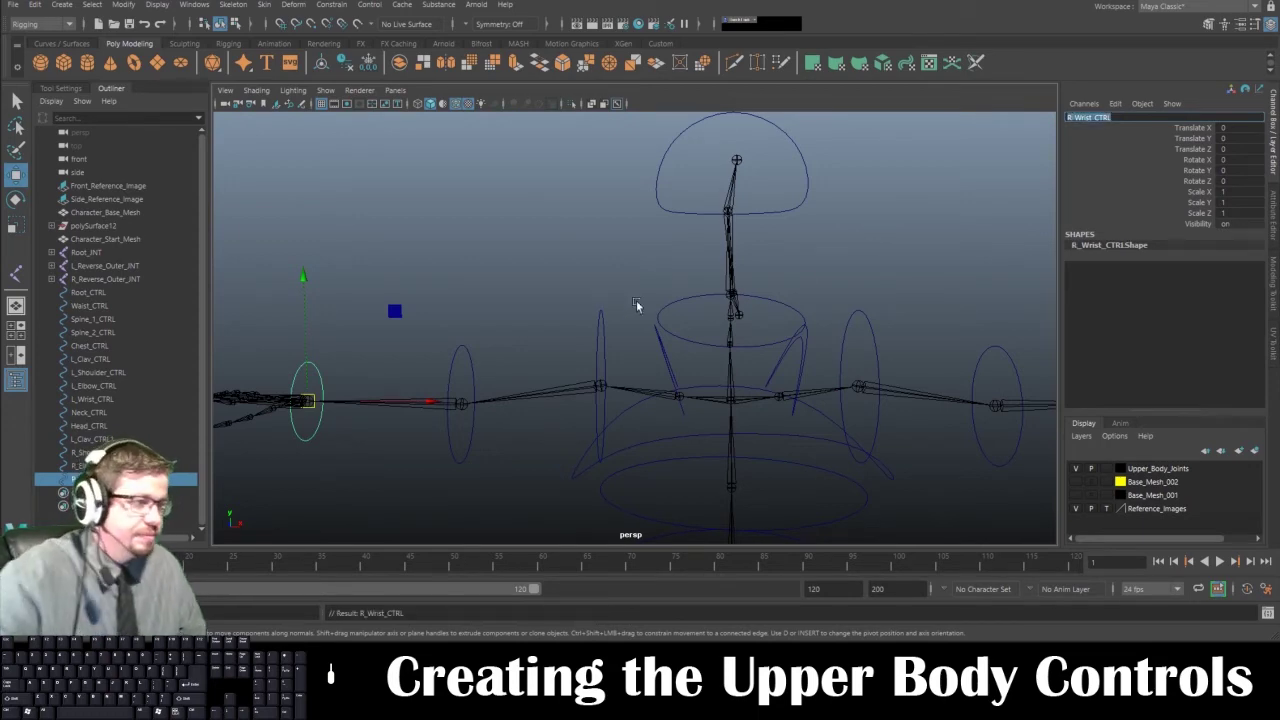
{"action": "left_click", "coordinate": [515, 240]}
Step: Check the root, waist and first spine controls for construction history, and delete history with Spine_1_CTRL selected
{"action": "left_click_drag", "start_coordinate": [576, 261], "coordinate": [641, 365], "text": "alt"}
{"action": "right_click_drag", "start_coordinate": [641, 365], "coordinate": [509, 306], "text": "alt"}
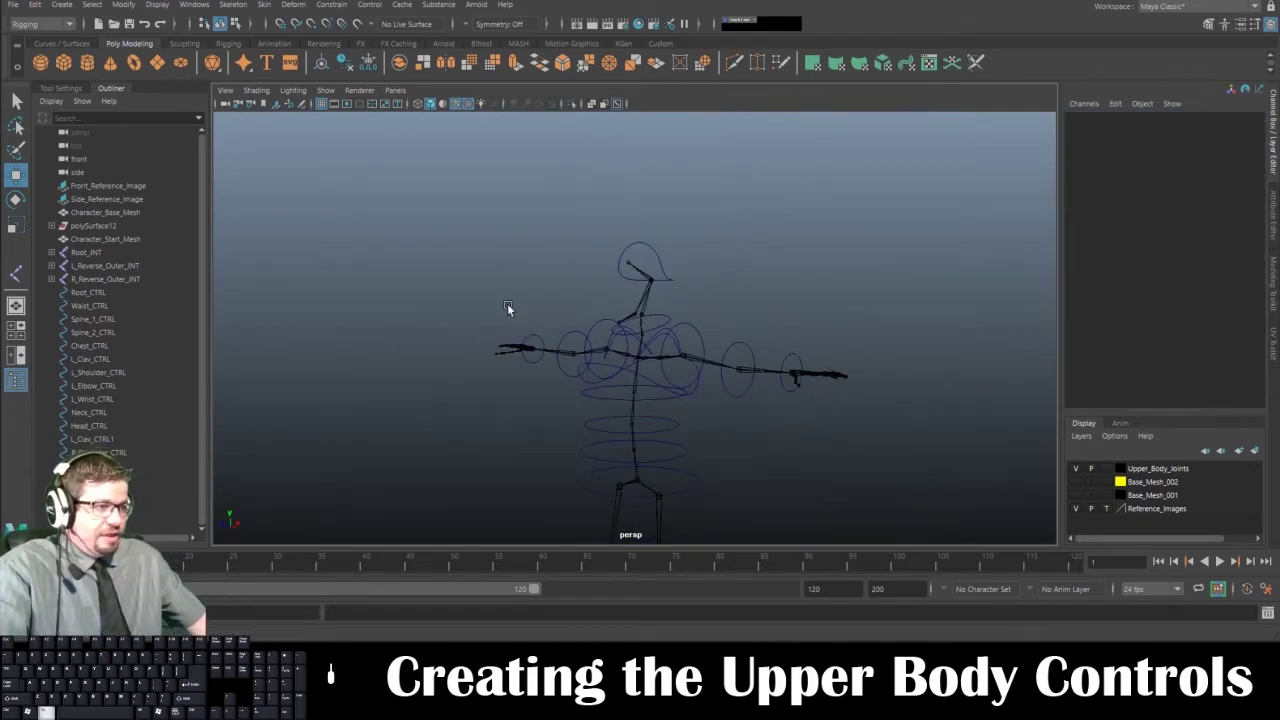
{"action": "middle_click_drag", "start_coordinate": [509, 306], "coordinate": [530, 185], "text": "alt"}
{"action": "left_click_drag", "start_coordinate": [560, 275], "coordinate": [567, 302], "text": "alt"}
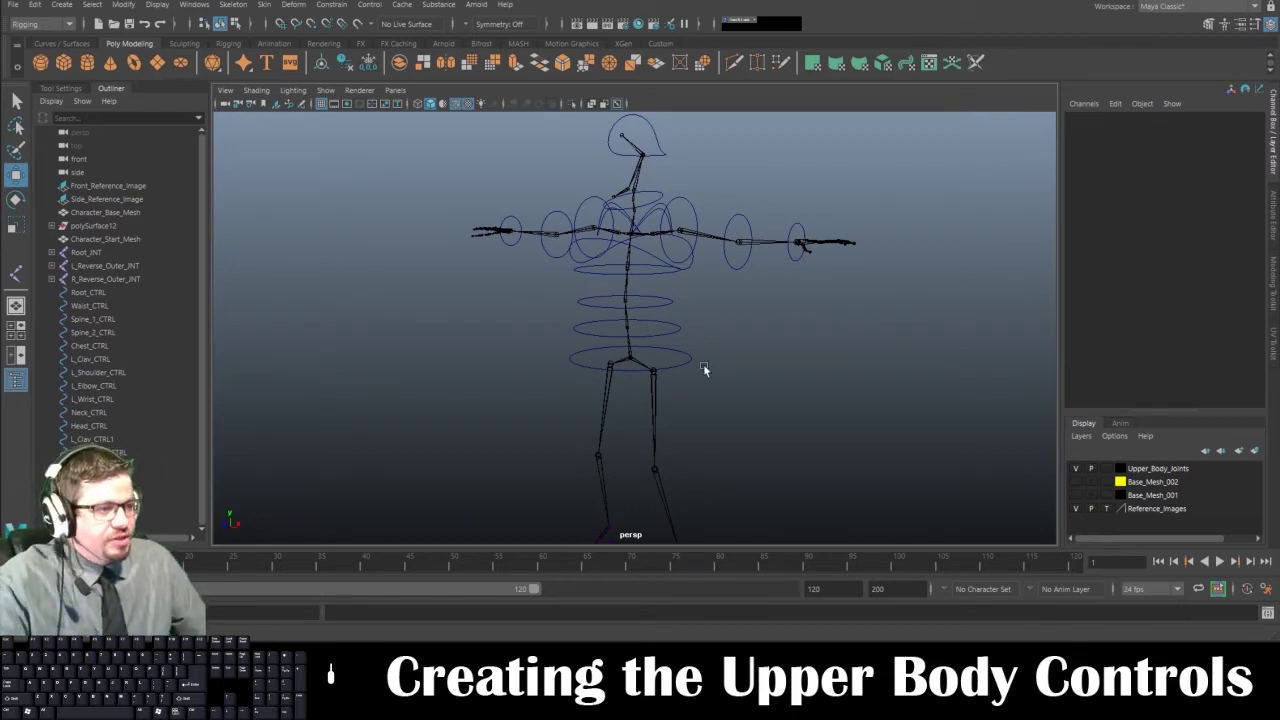
{"action": "left_click_drag", "start_coordinate": [691, 377], "coordinate": [703, 344]}
{"action": "middle_click_drag", "start_coordinate": [706, 298], "coordinate": [686, 306], "text": "alt"}
{"action": "right_click_drag", "start_coordinate": [686, 306], "coordinate": [766, 425], "text": "alt"}
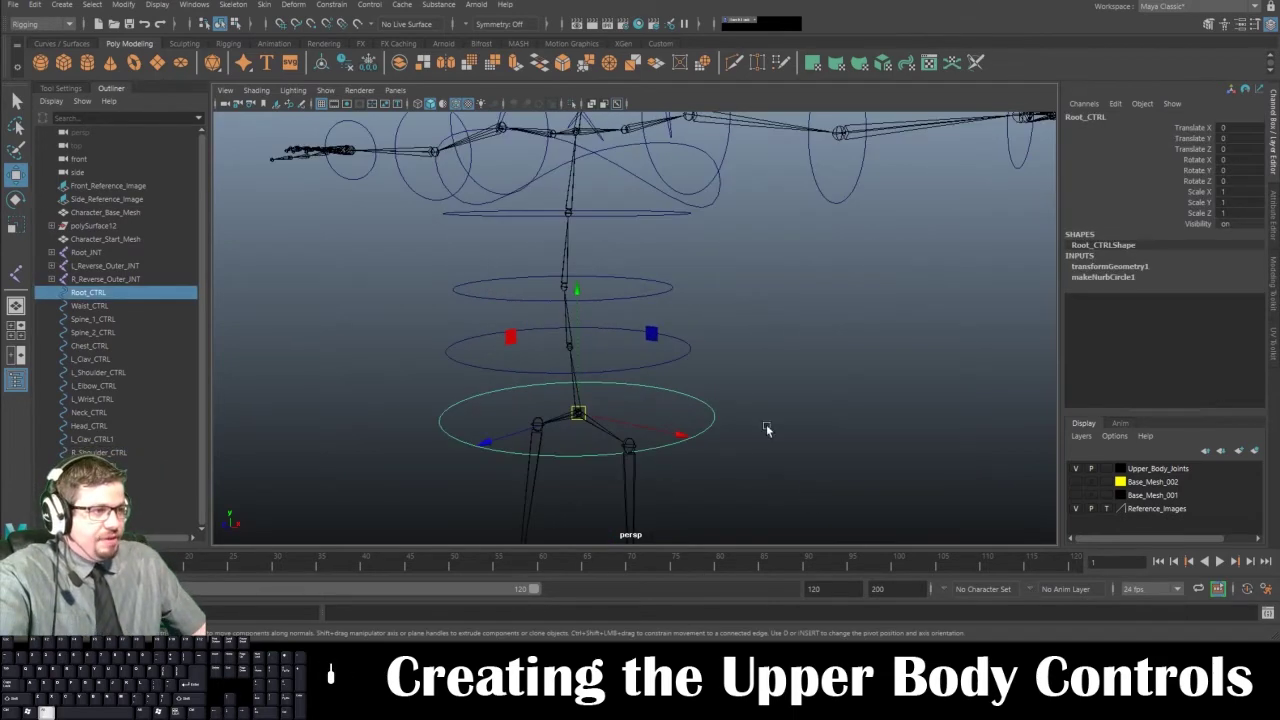
{"action": "left_click", "coordinate": [690, 346]}
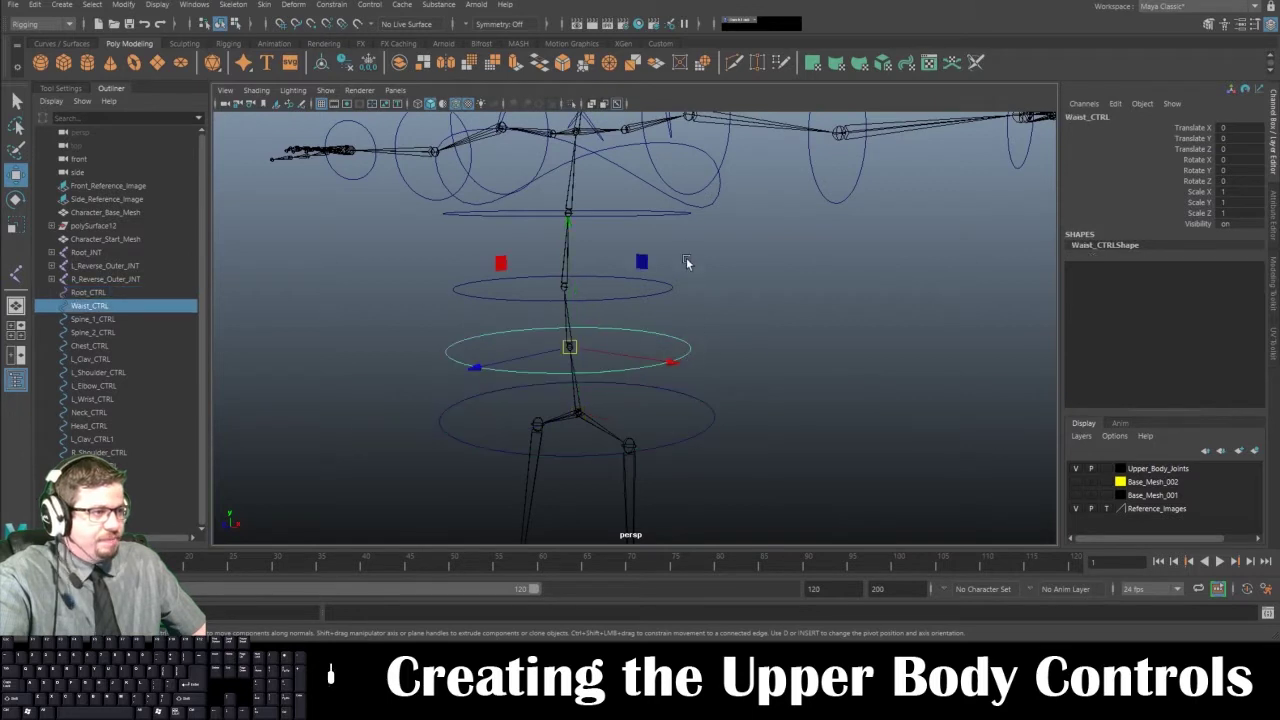
{"action": "left_click", "coordinate": [664, 293]}
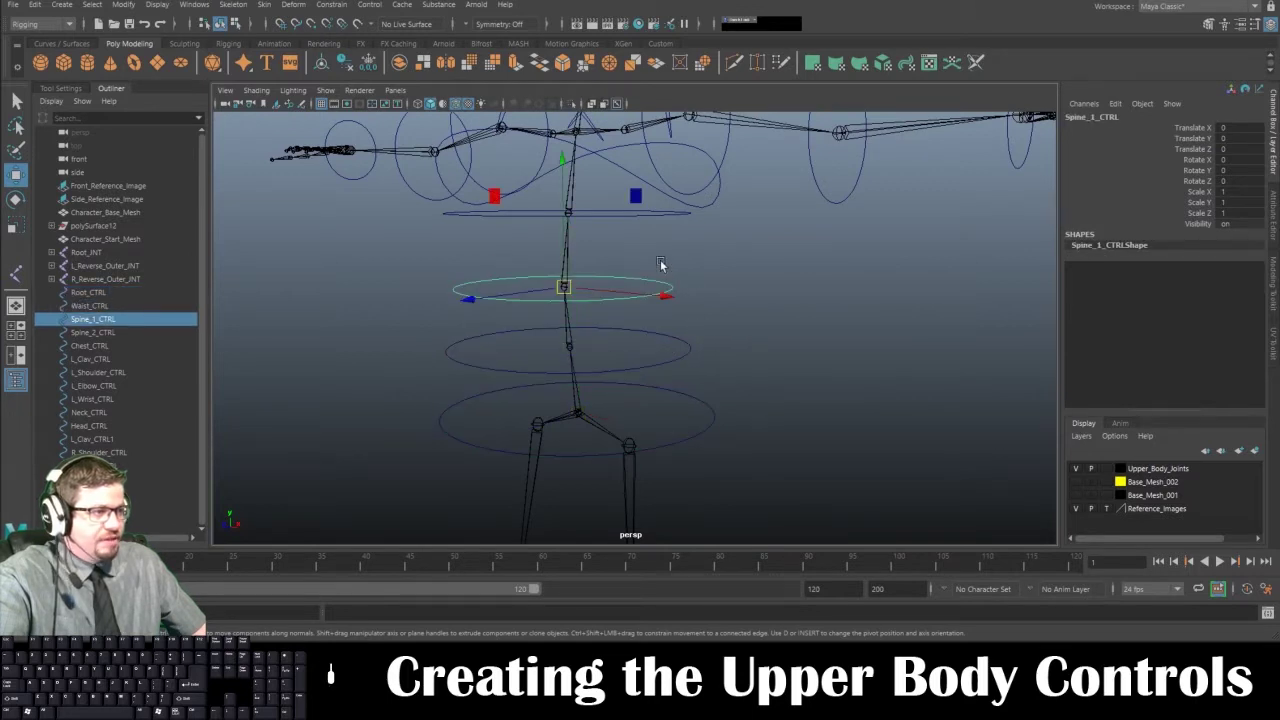
{"action": "left_click", "coordinate": [34, 4]}
{"action": "mouse_move", "coordinate": [103, 175]}
{"action": "left_click", "coordinate": [285, 190]}
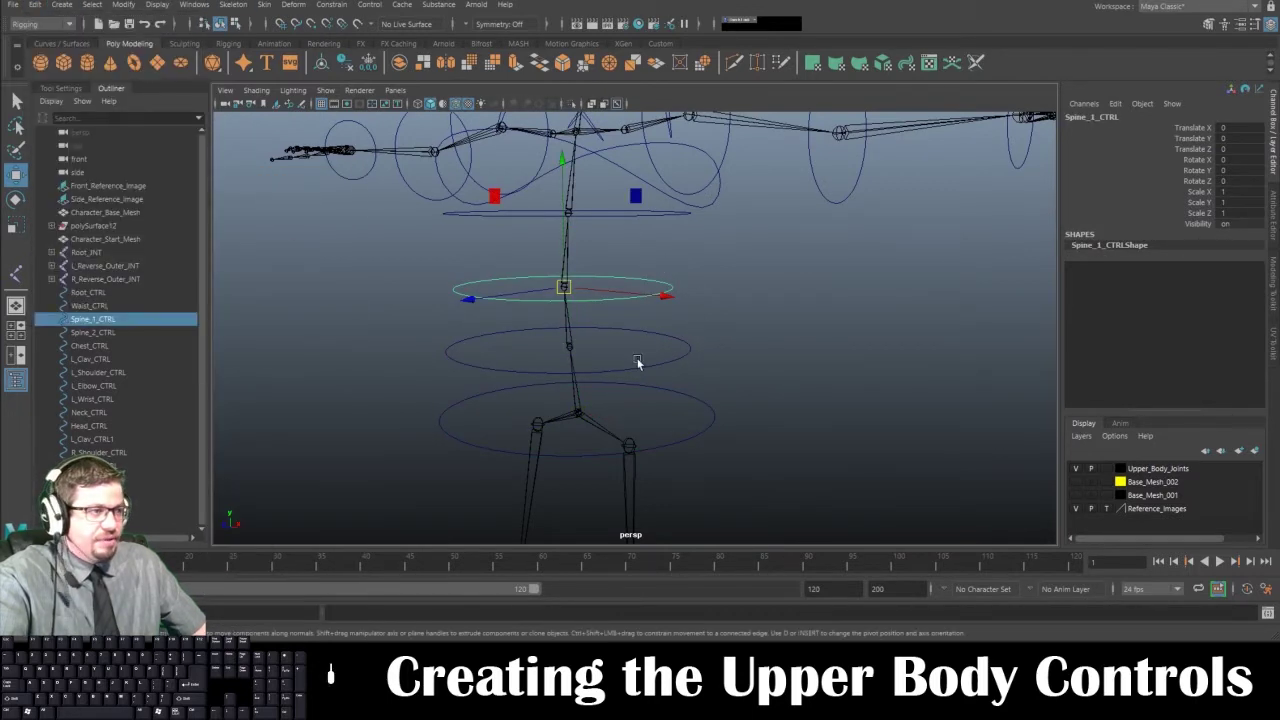
{"action": "right_click_drag", "start_coordinate": [783, 445], "coordinate": [743, 389], "text": "alt"}
{"action": "left_click", "coordinate": [760, 385]}
{"action": "left_click_drag", "start_coordinate": [743, 389], "coordinate": [629, 345], "text": "alt"}
{"action": "right_click_drag", "start_coordinate": [629, 342], "coordinate": [634, 341], "text": "alt"}
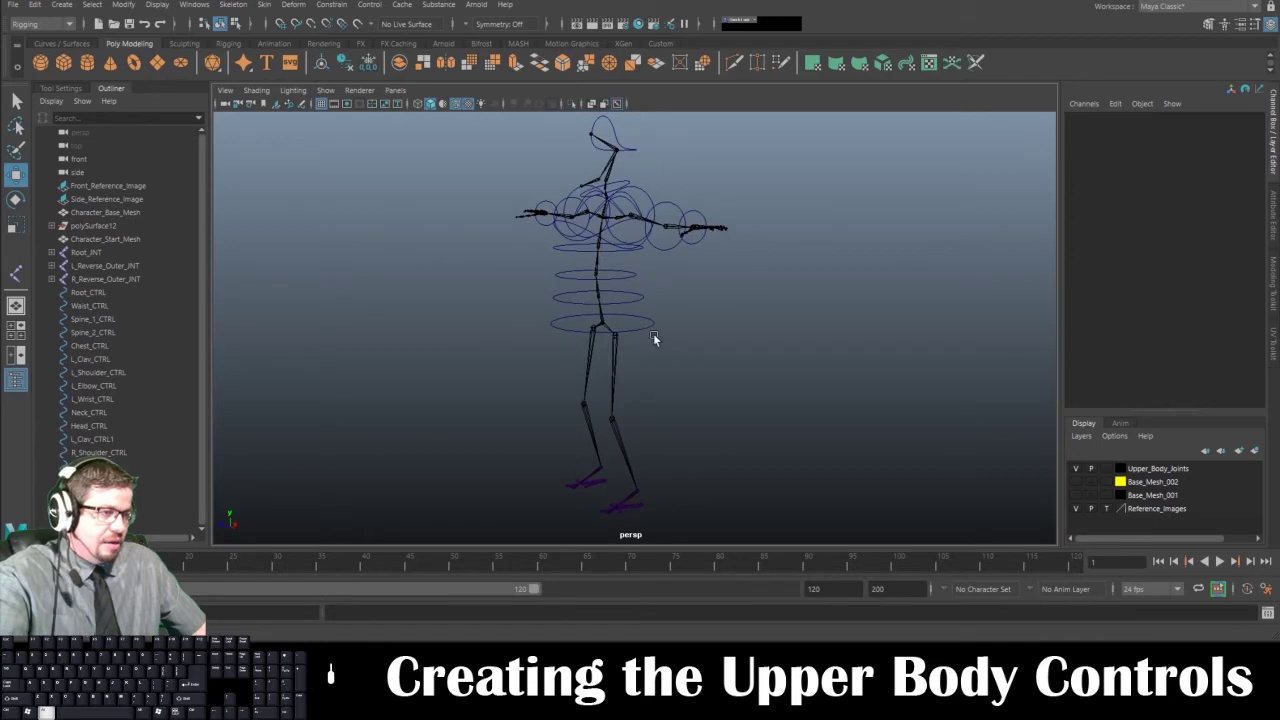
{"action": "left_click", "coordinate": [654, 328]}
{"action": "left_click", "coordinate": [707, 338]}
{"action": "left_click_drag", "start_coordinate": [713, 324], "coordinate": [745, 349], "text": "alt"}
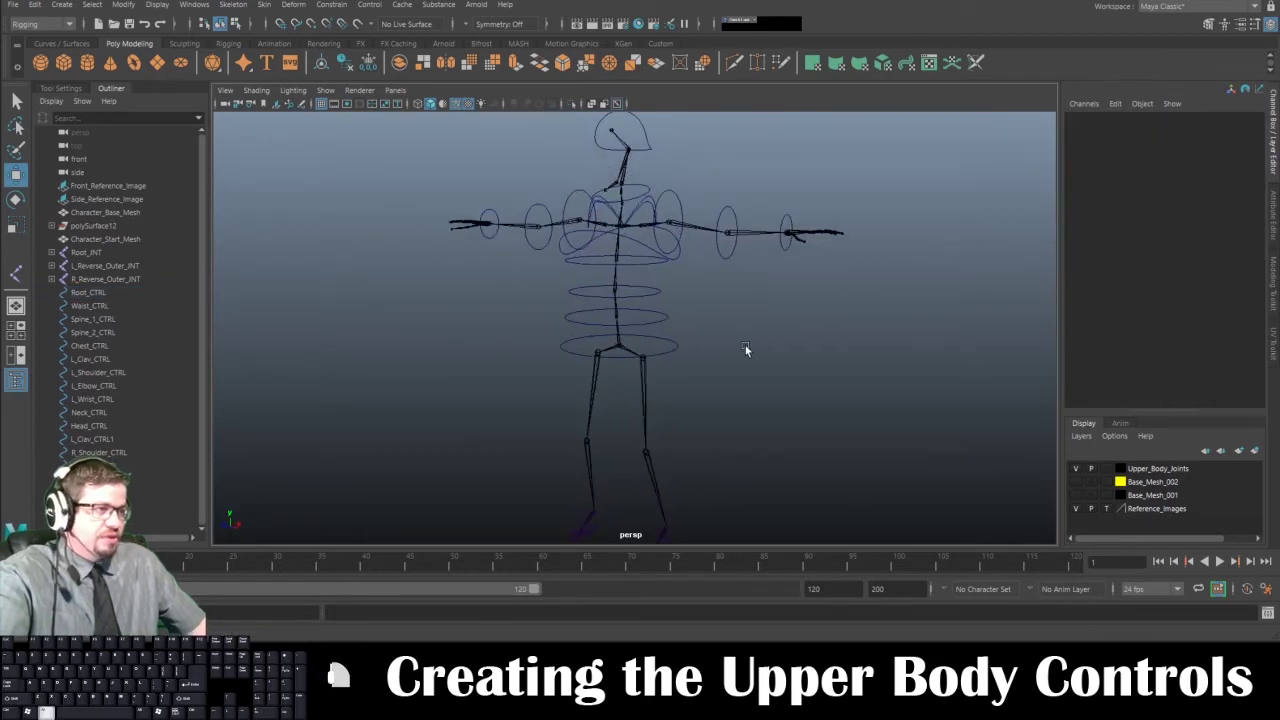